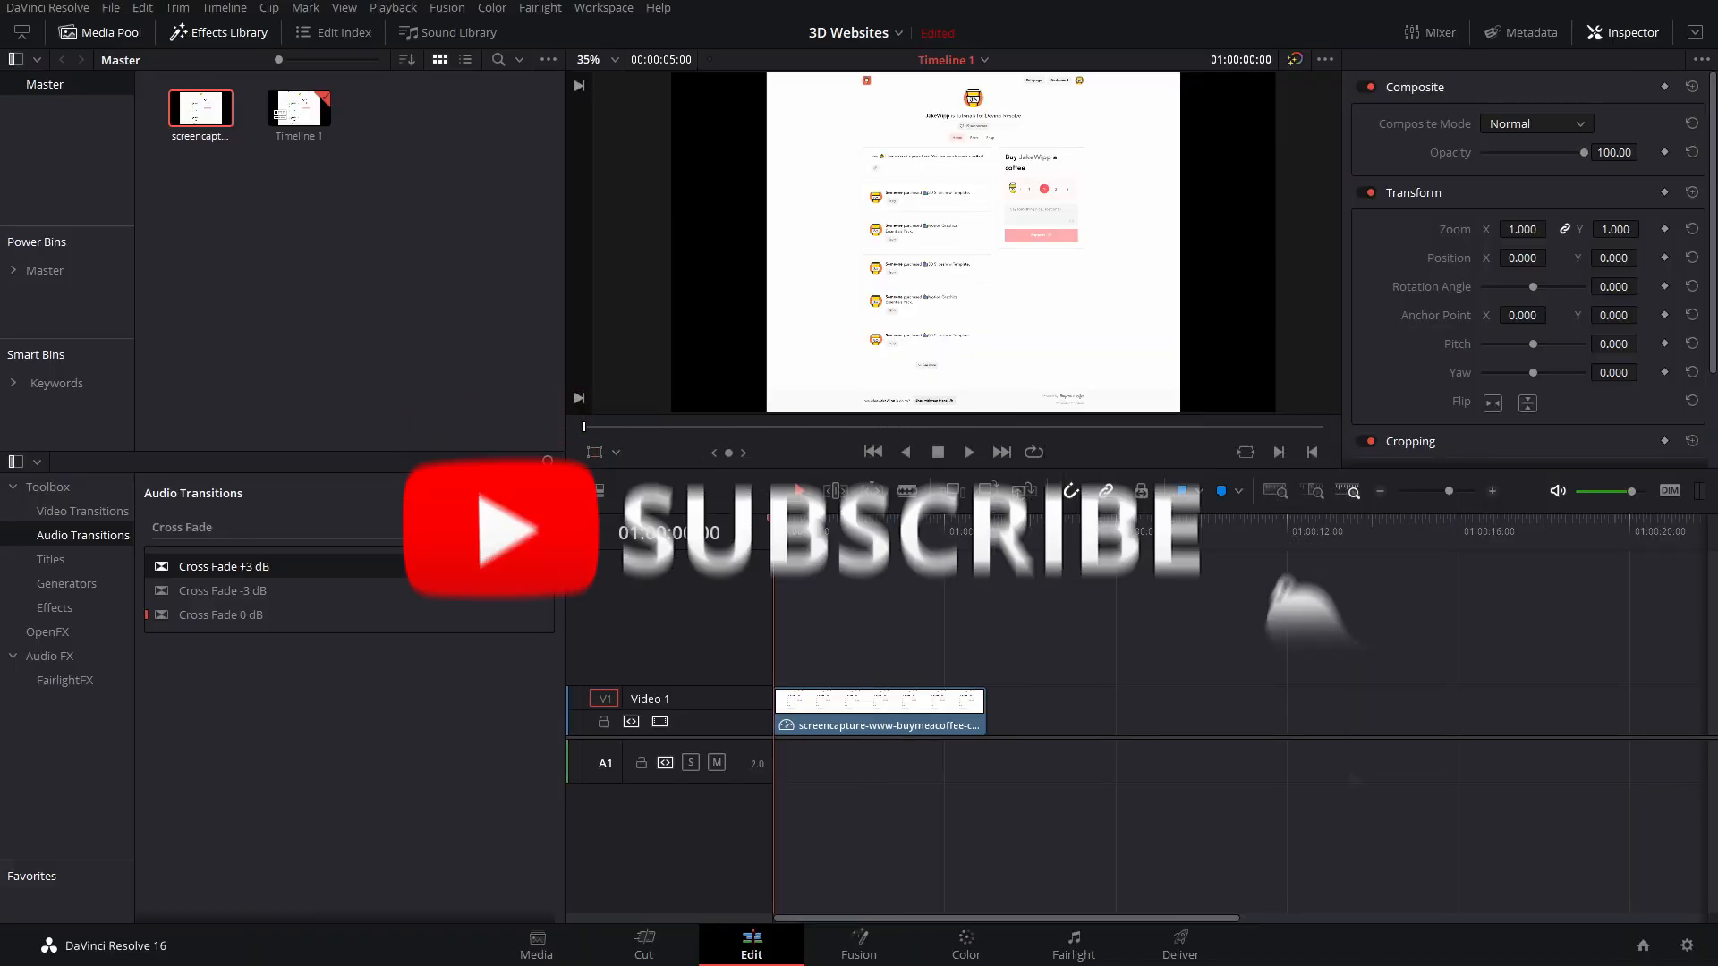
# Step: Replace the screenshot clip on the timeline with a Fusion Composition at the start of Video 1
pyautogui.click(1012, 526)
pyautogui.moveTo(1012, 527); pyautogui.dragTo(904, 526)
pyautogui.moveTo(1099, 630); pyautogui.dragTo(802, 813)
pyautogui.press('Delete')
pyautogui.click(55, 607)
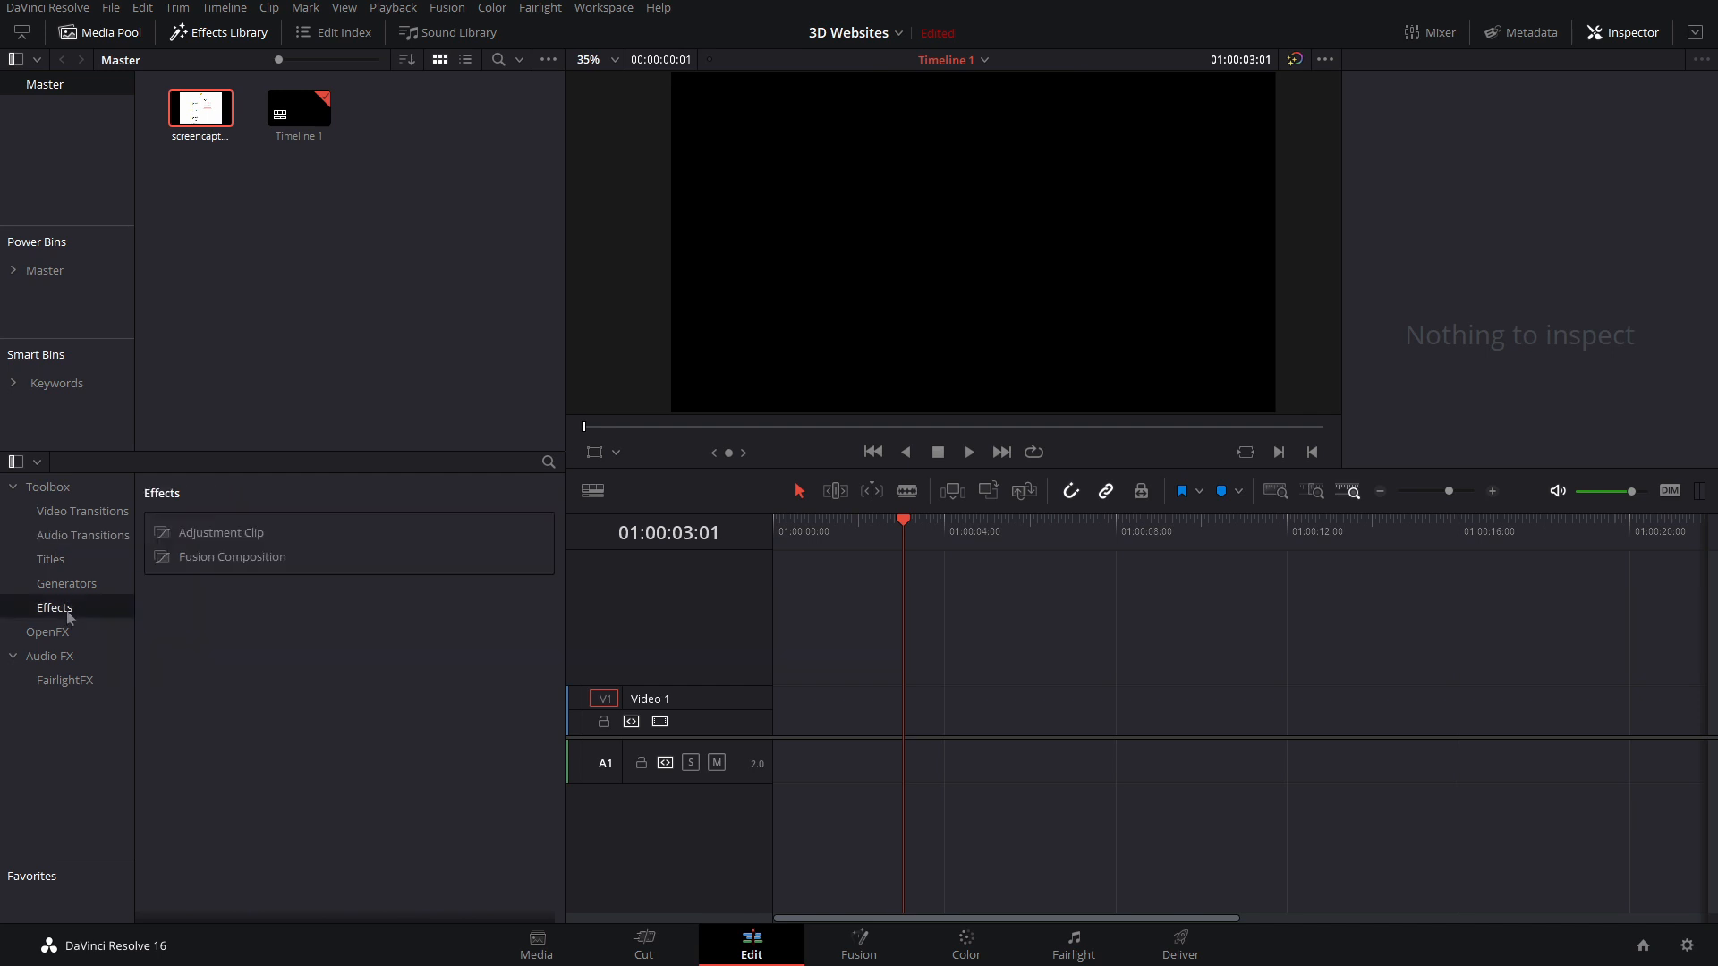
pyautogui.moveTo(192, 556); pyautogui.dragTo(775, 734)
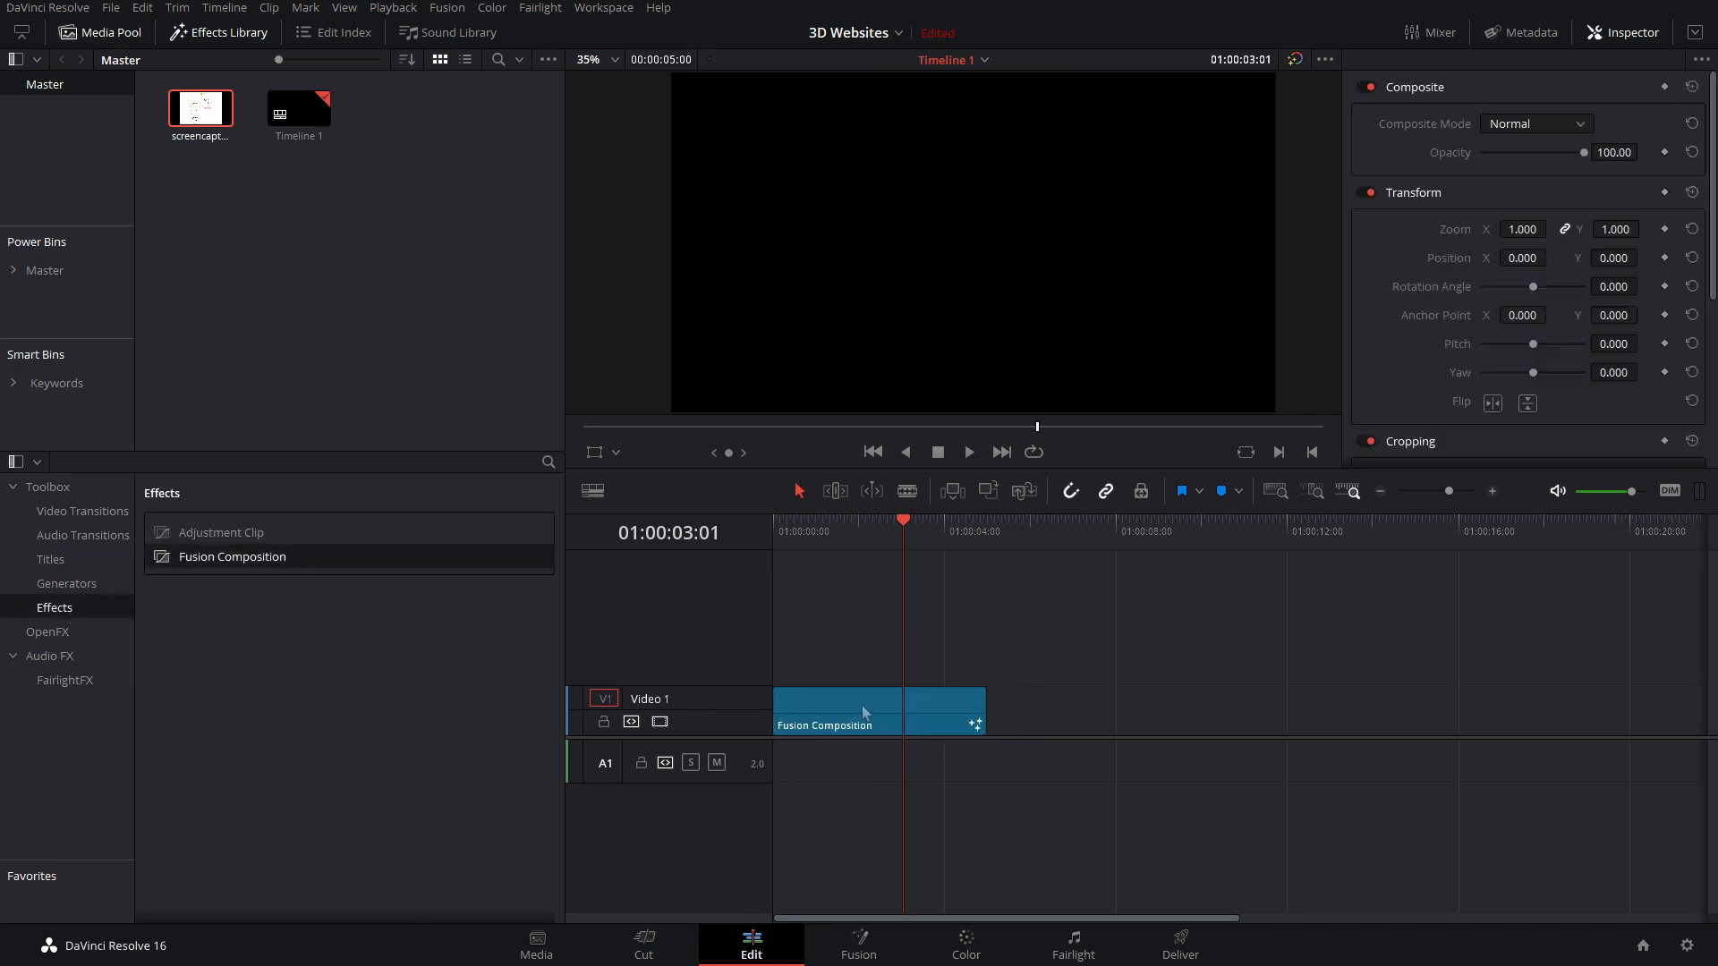
# Step: Open the composition in Fusion, add the website screenshot as a media node and show it in the first viewer
pyautogui.click(859, 941)
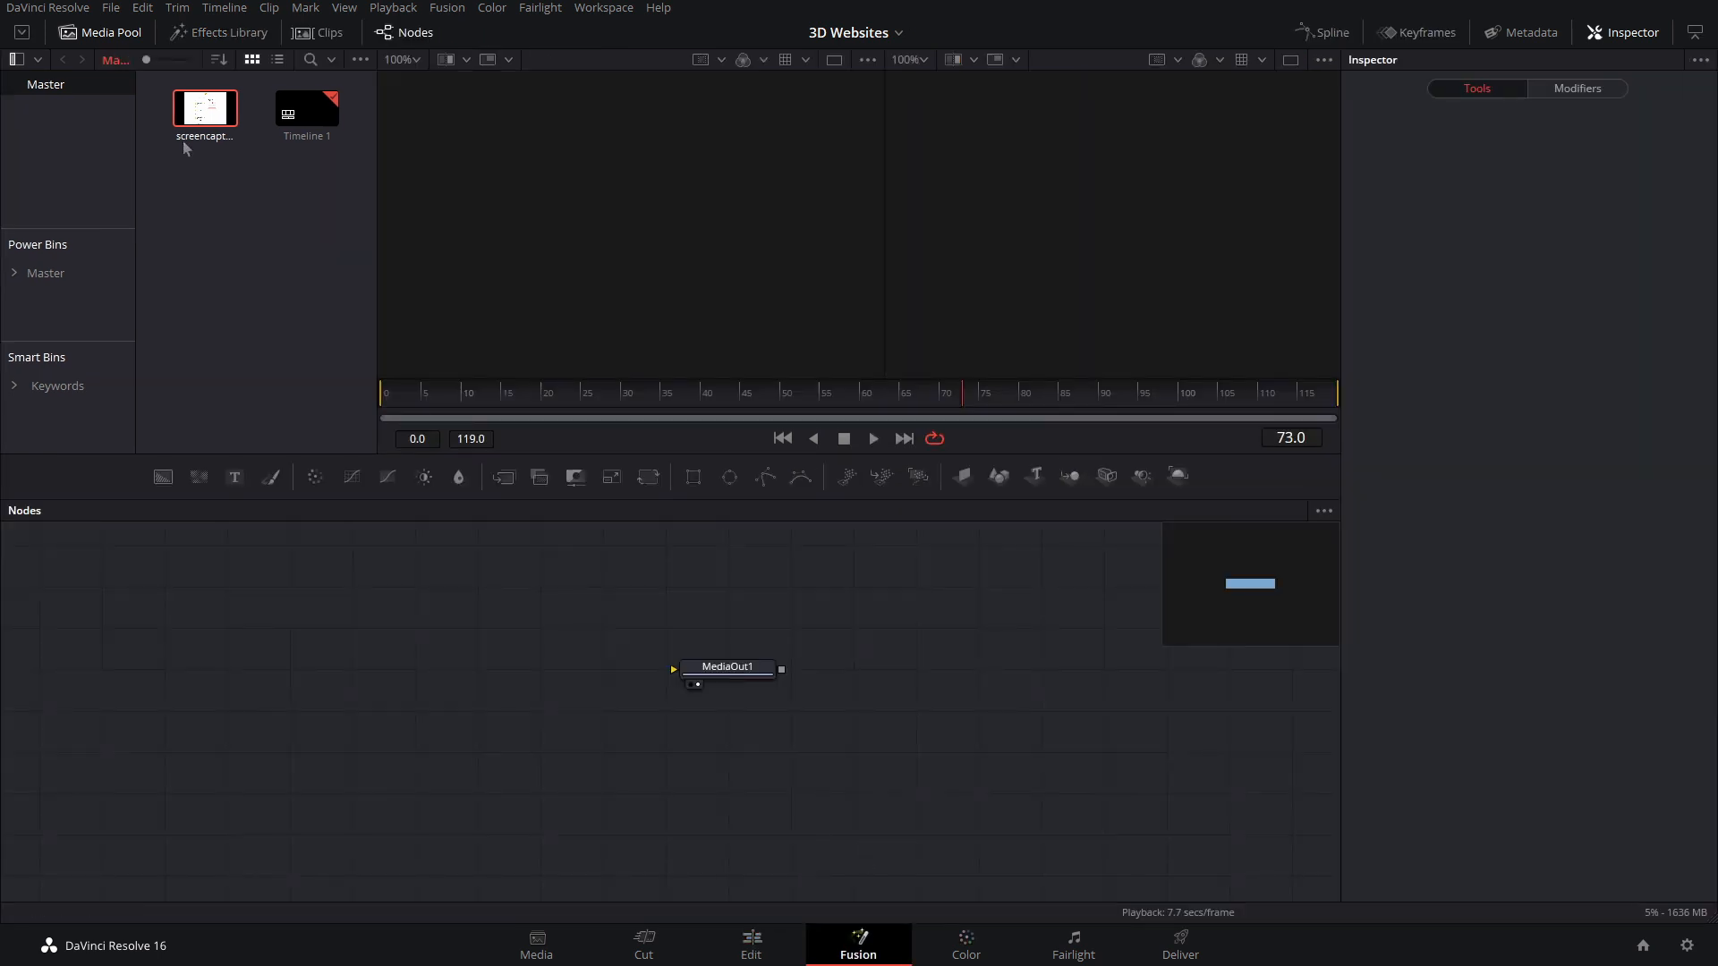
pyautogui.moveTo(204, 109); pyautogui.dragTo(430, 675)
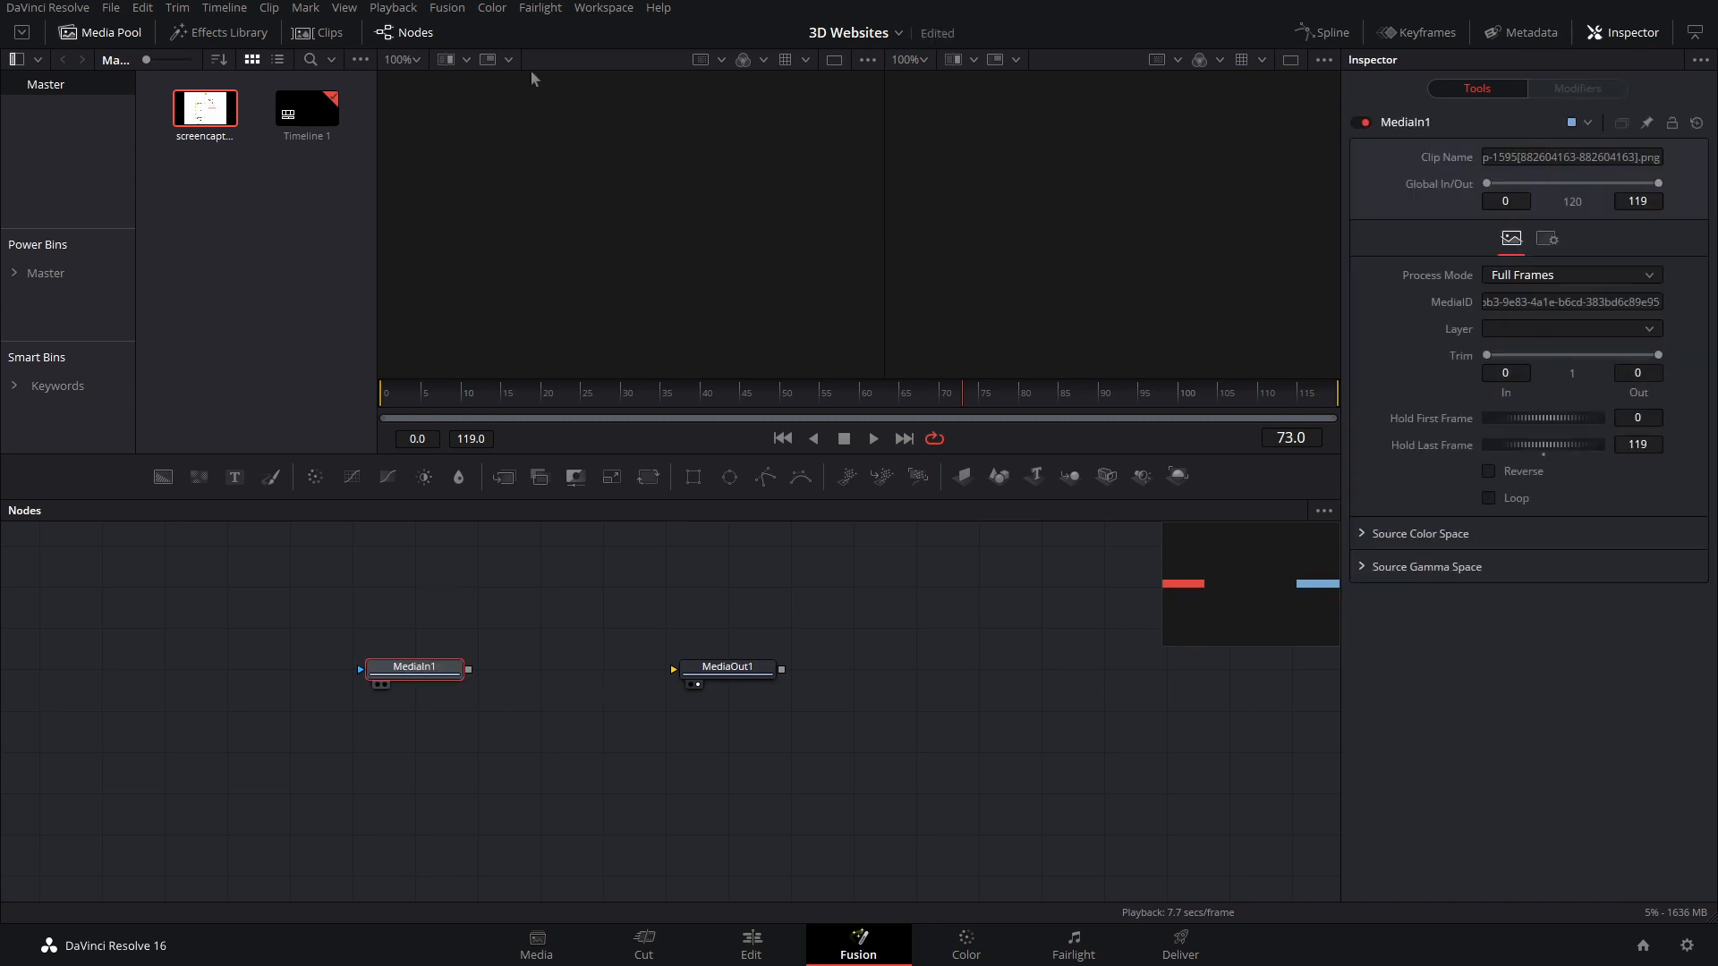
pyautogui.moveTo(415, 709); pyautogui.dragTo(566, 320)
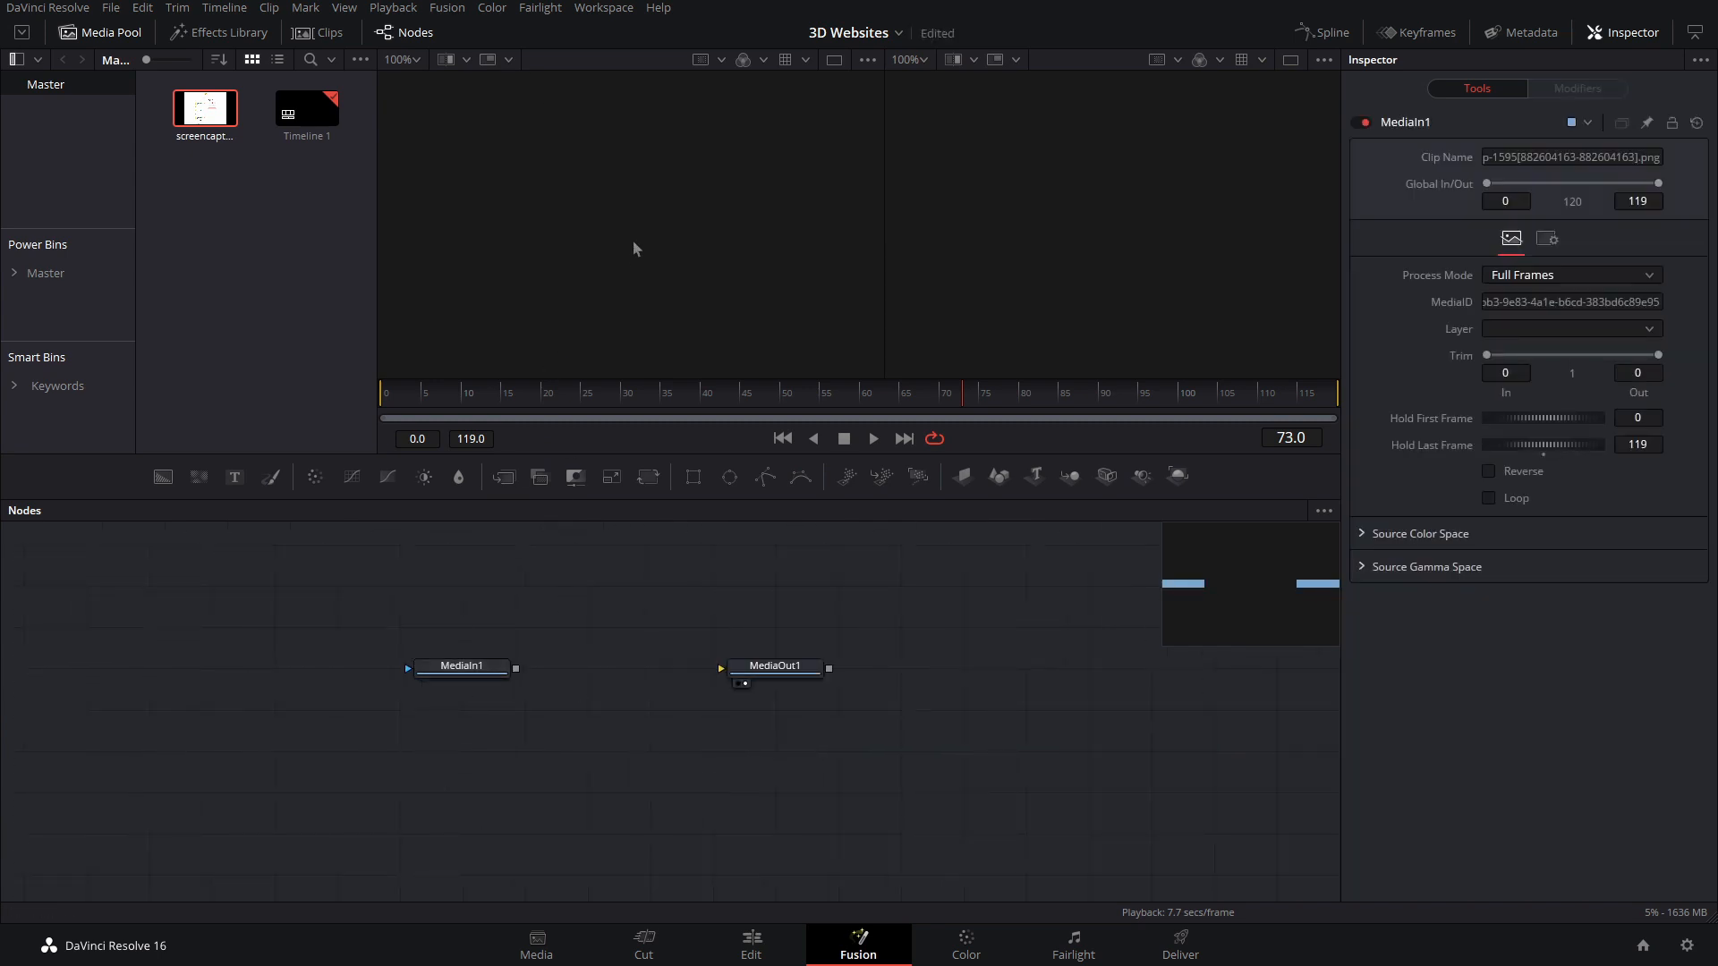
pyautogui.moveTo(462, 675); pyautogui.dragTo(627, 224)
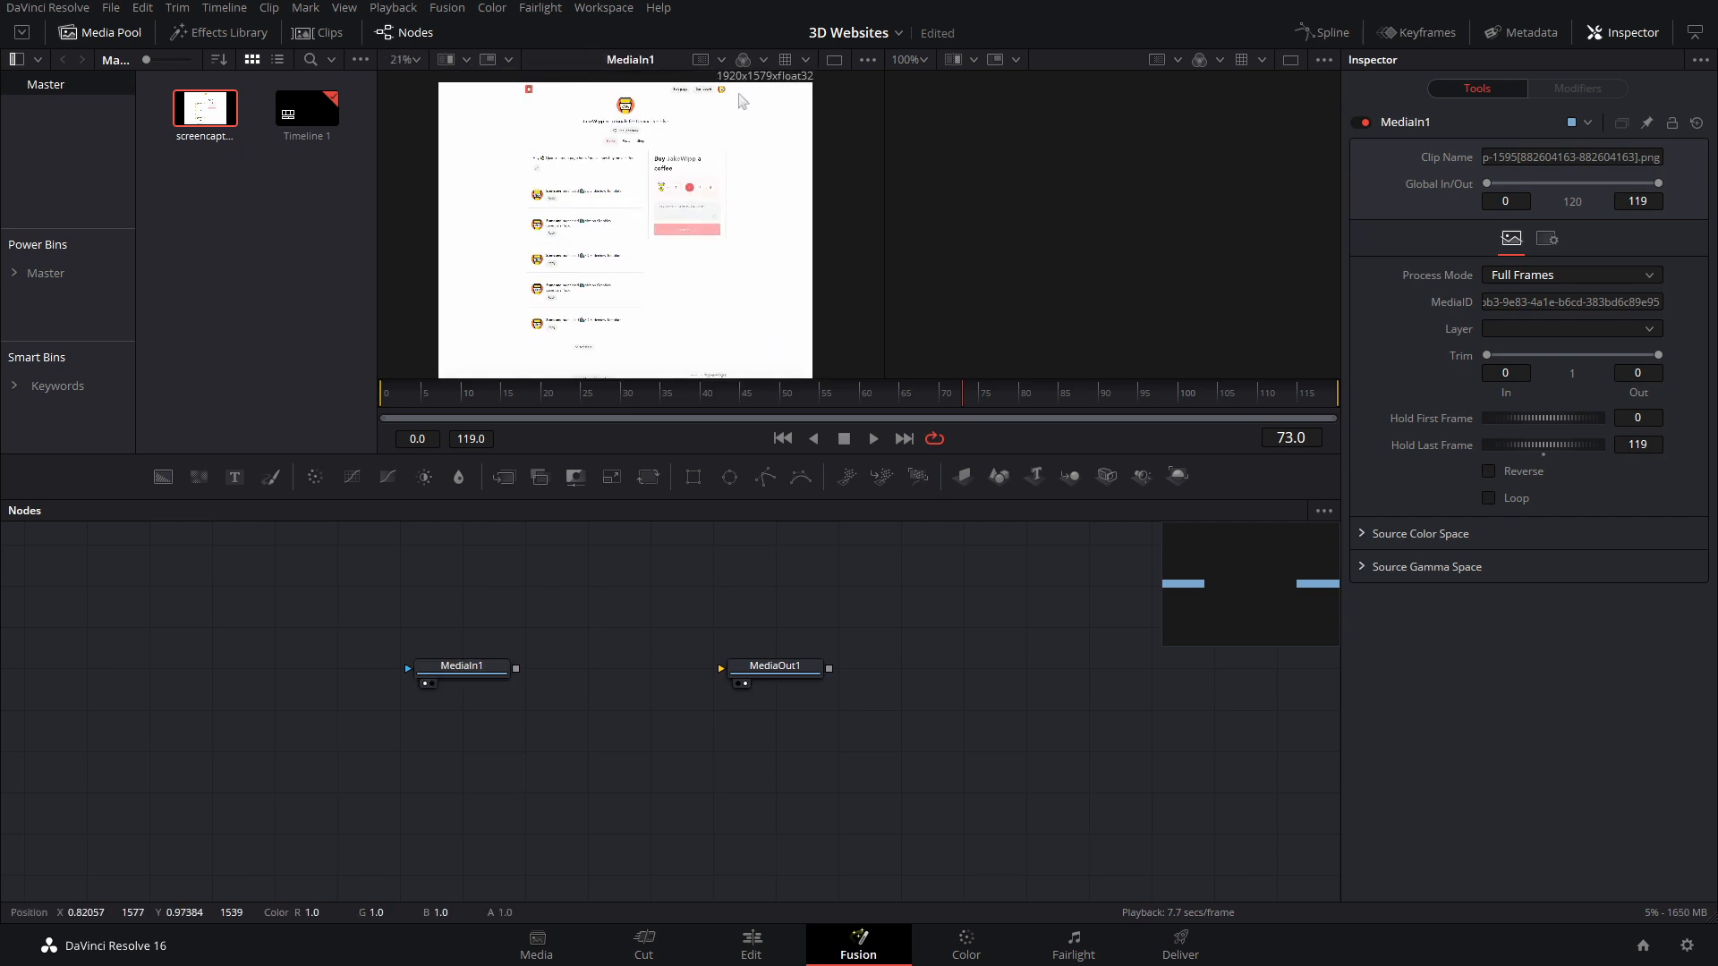
pyautogui.scroll(-2, 742, 100)
pyautogui.scroll(2, 707, 104)
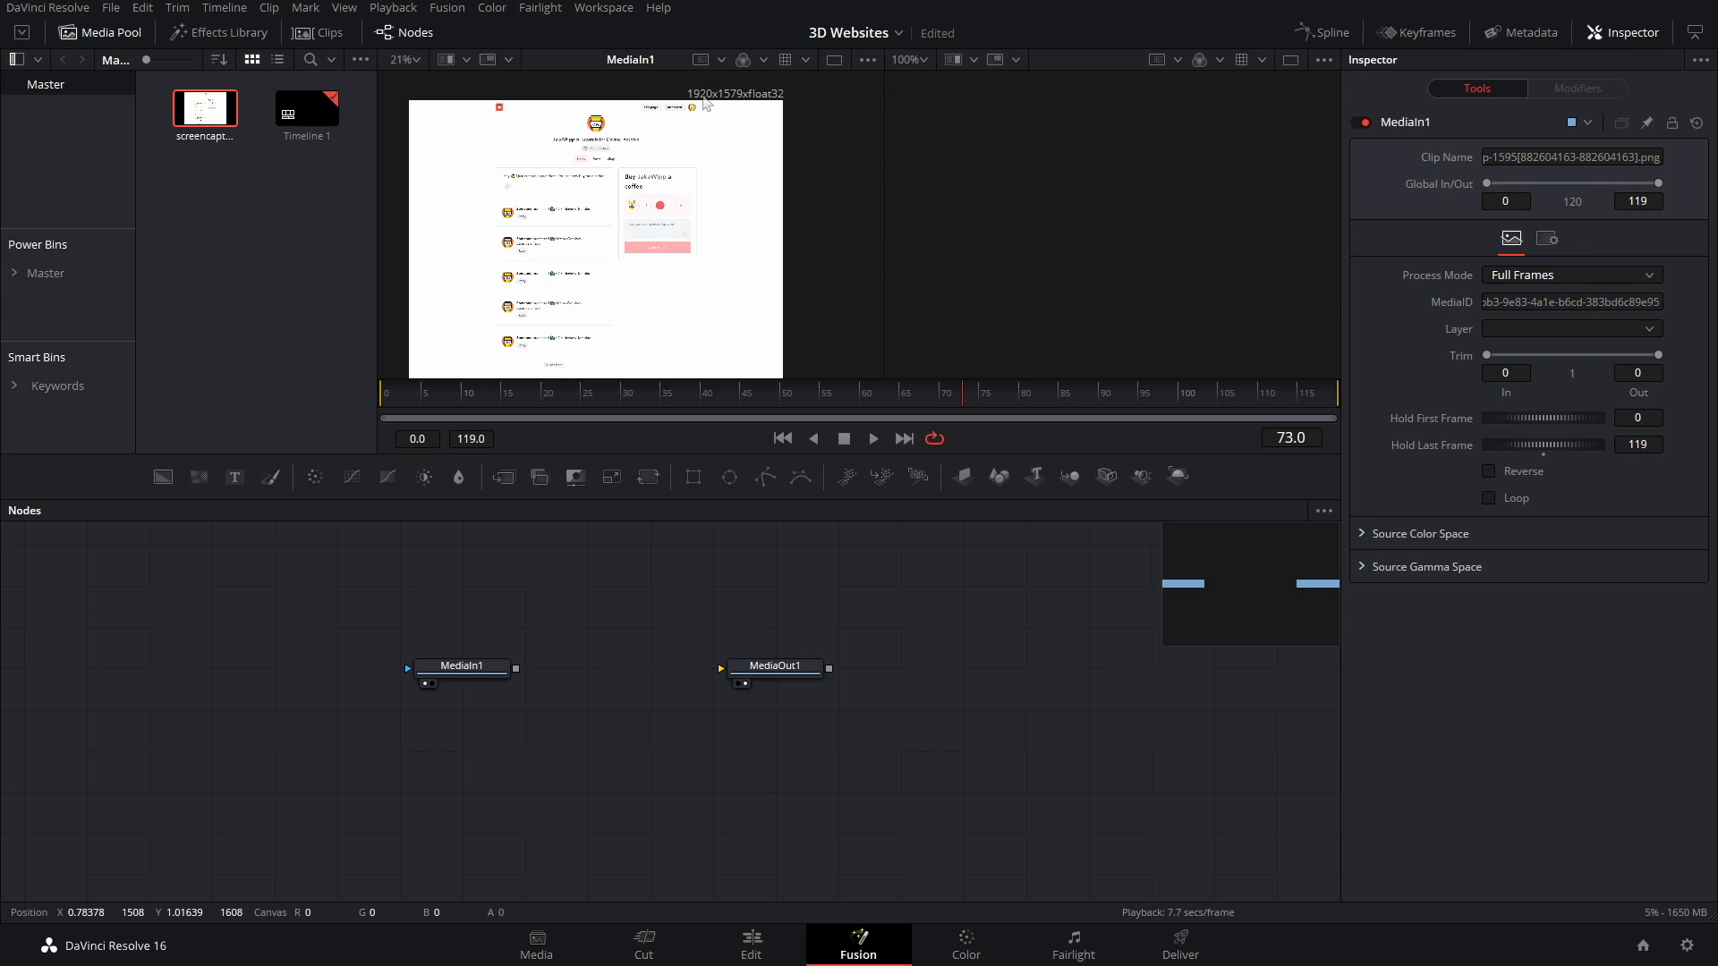
# Step: Add a Background node feeding MediaOut1, with the screenshot's media node arranged above it
pyautogui.moveTo(462, 667); pyautogui.dragTo(461, 585)
pyautogui.moveTo(162, 479); pyautogui.dragTo(727, 668)
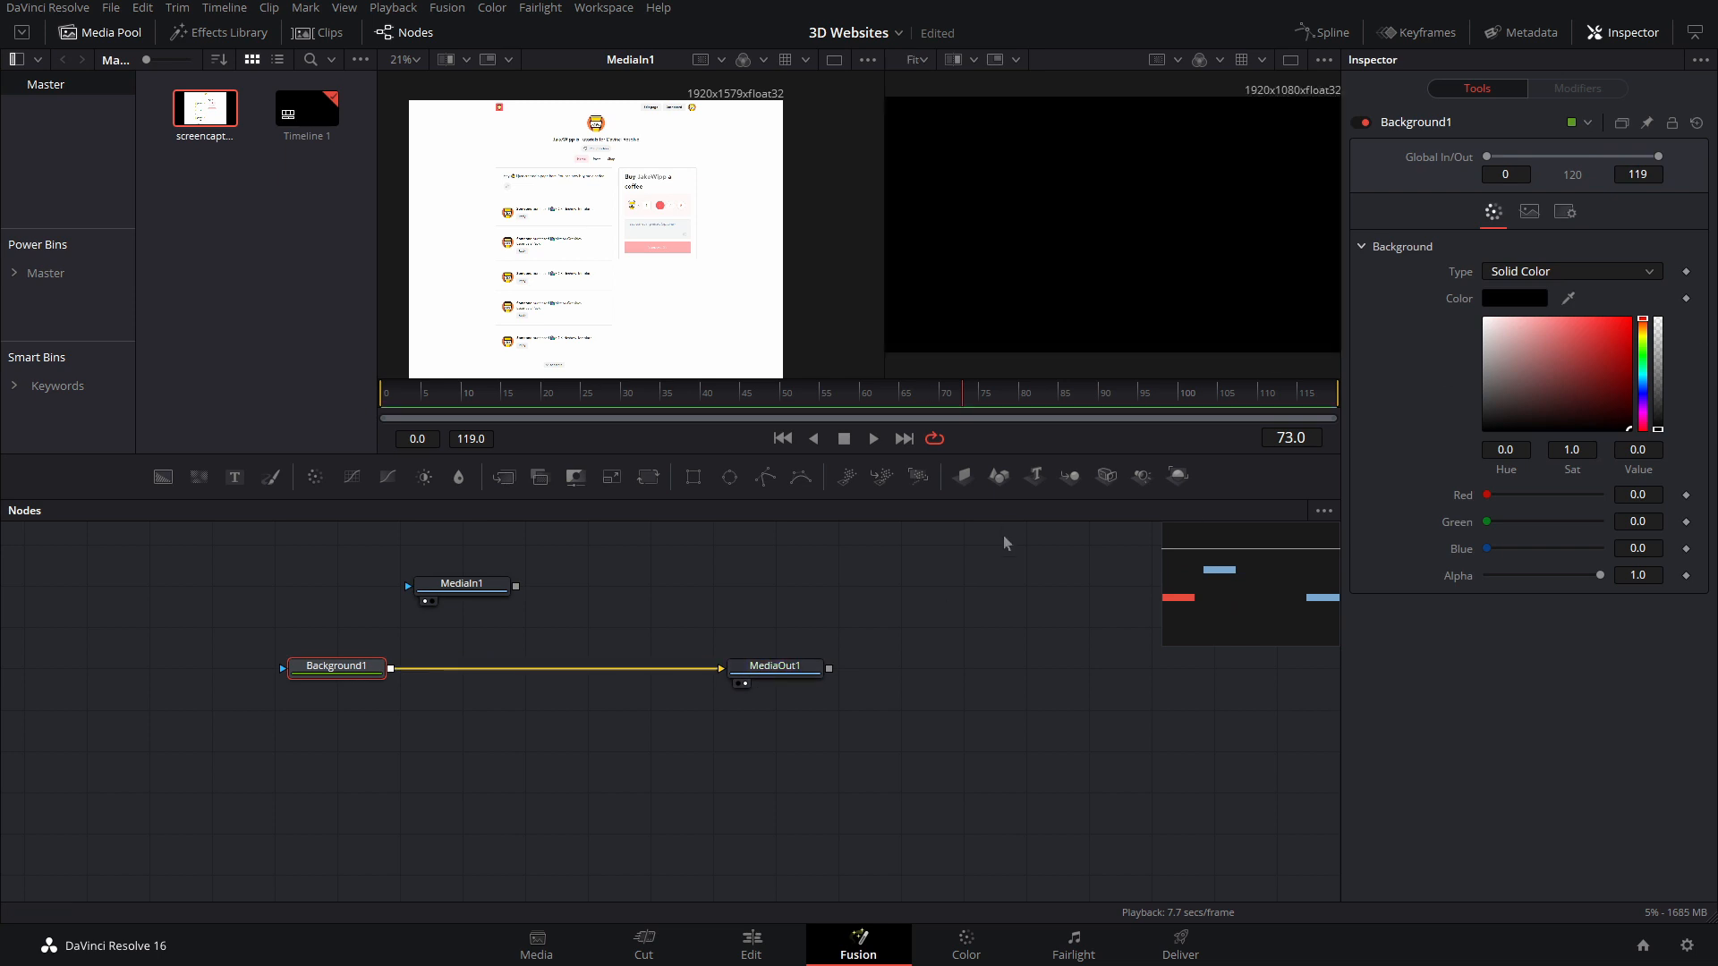
pyautogui.click(614, 575)
pyautogui.moveTo(475, 587); pyautogui.dragTo(429, 608)
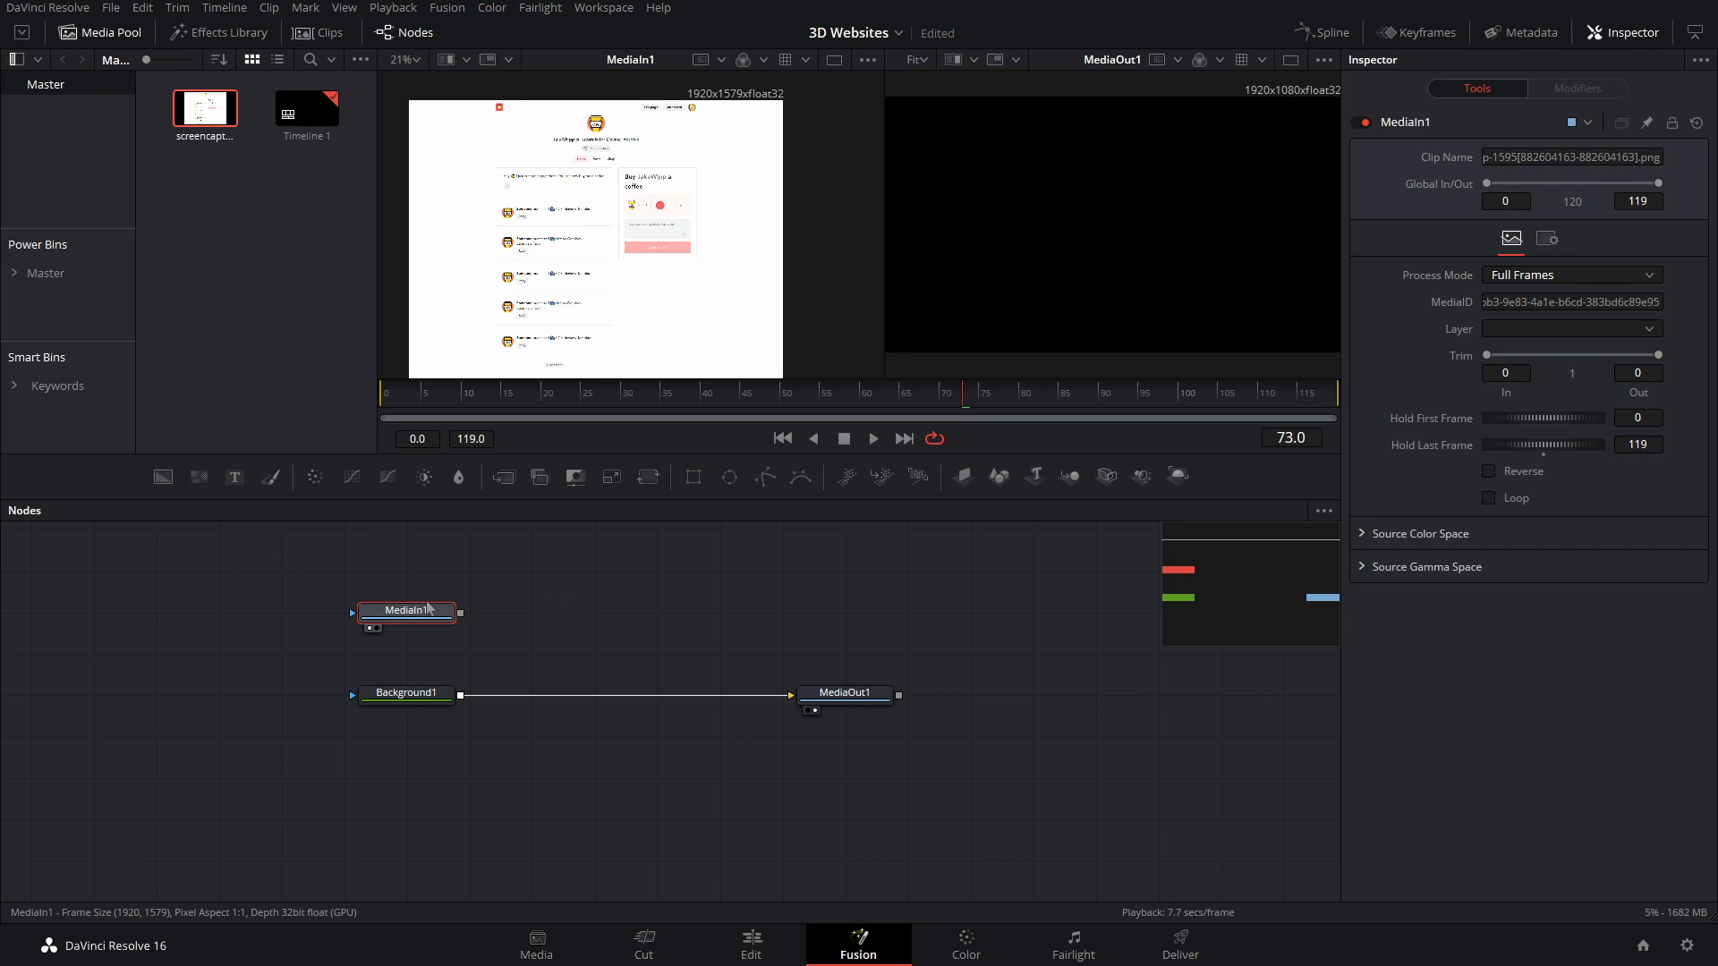
# Step: Add a second, unconnected Background node above the screenshot's media node and set its color to white
pyautogui.moveTo(427, 616); pyautogui.dragTo(380, 717)
pyautogui.click(220, 598)
pyautogui.moveTo(477, 591); pyautogui.dragTo(477, 632)
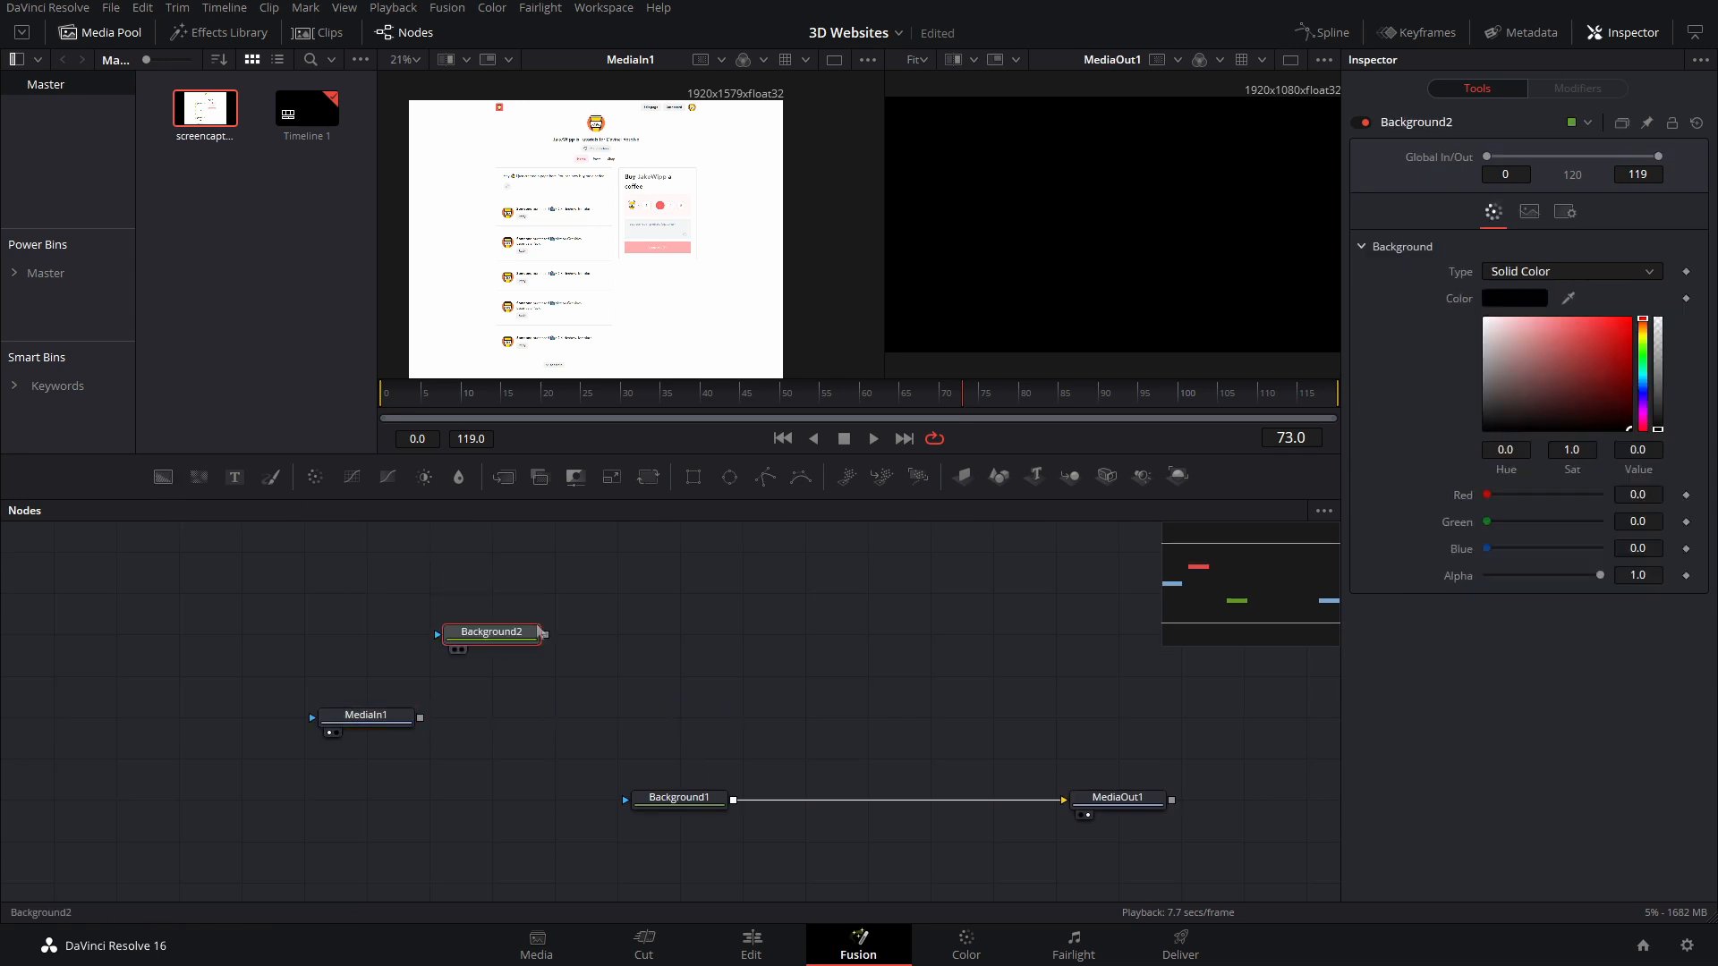
pyautogui.moveTo(1552, 382); pyautogui.dragTo(1484, 319)
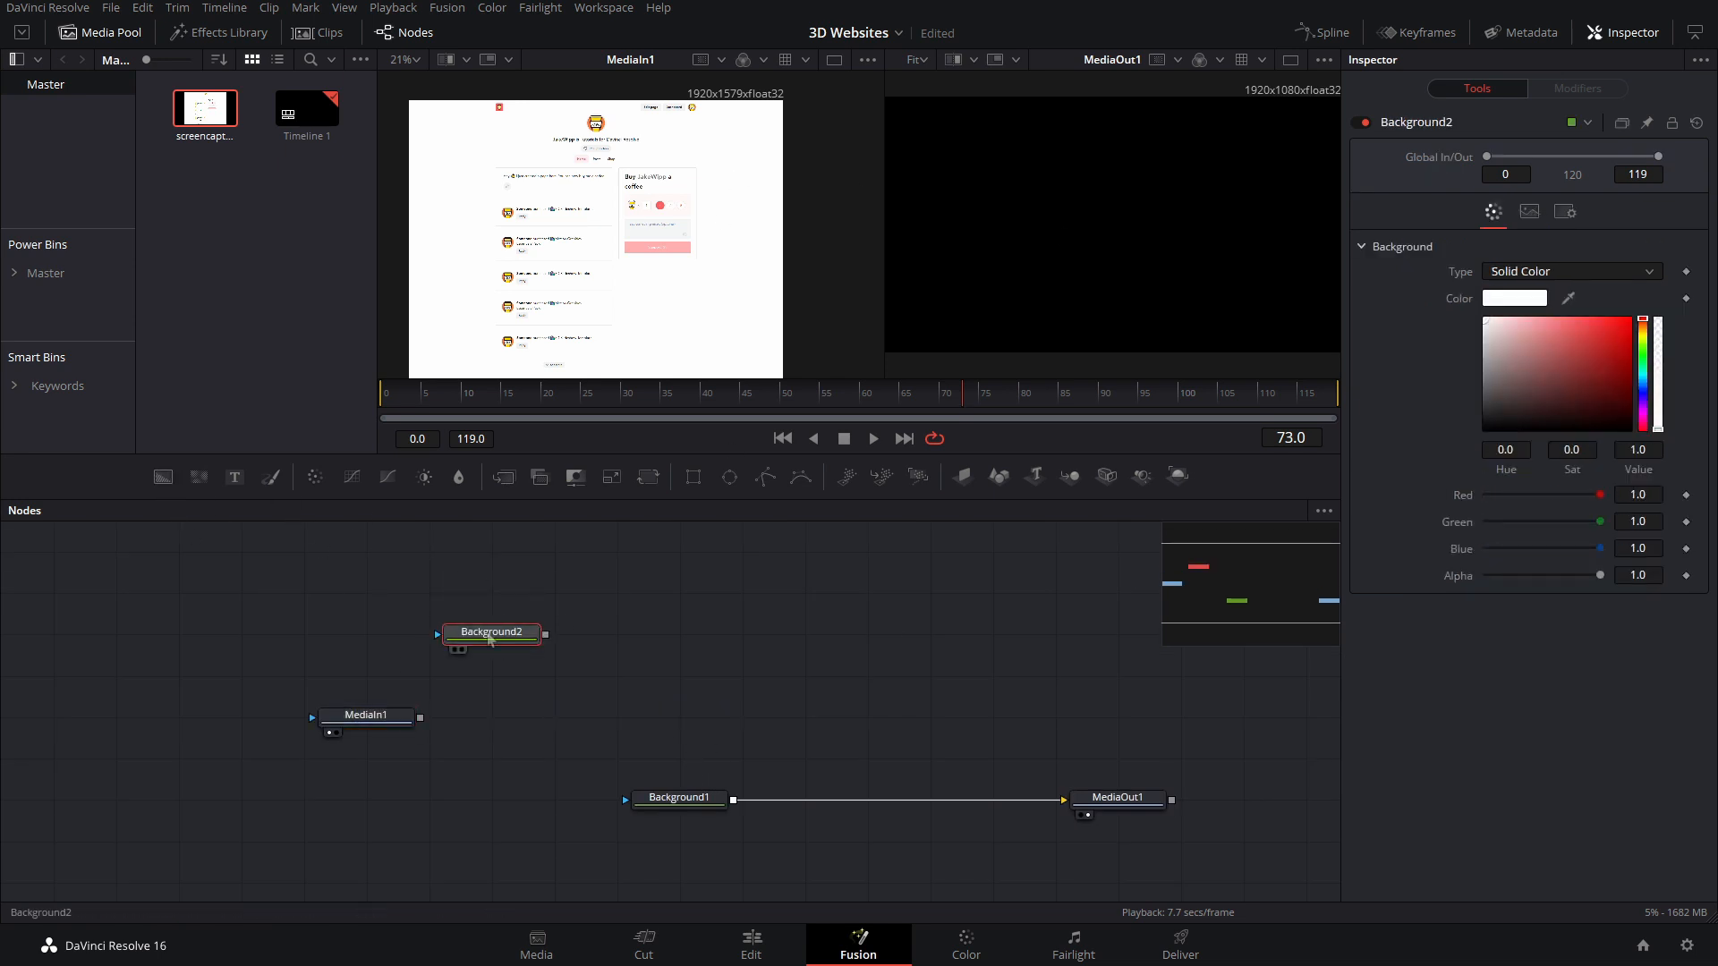
# Step: Show the white background in the second viewer, disable its Auto Resolution and set its size to 1920 x 1579
pyautogui.press('2')
pyautogui.scroll(-3, 1124, 146)
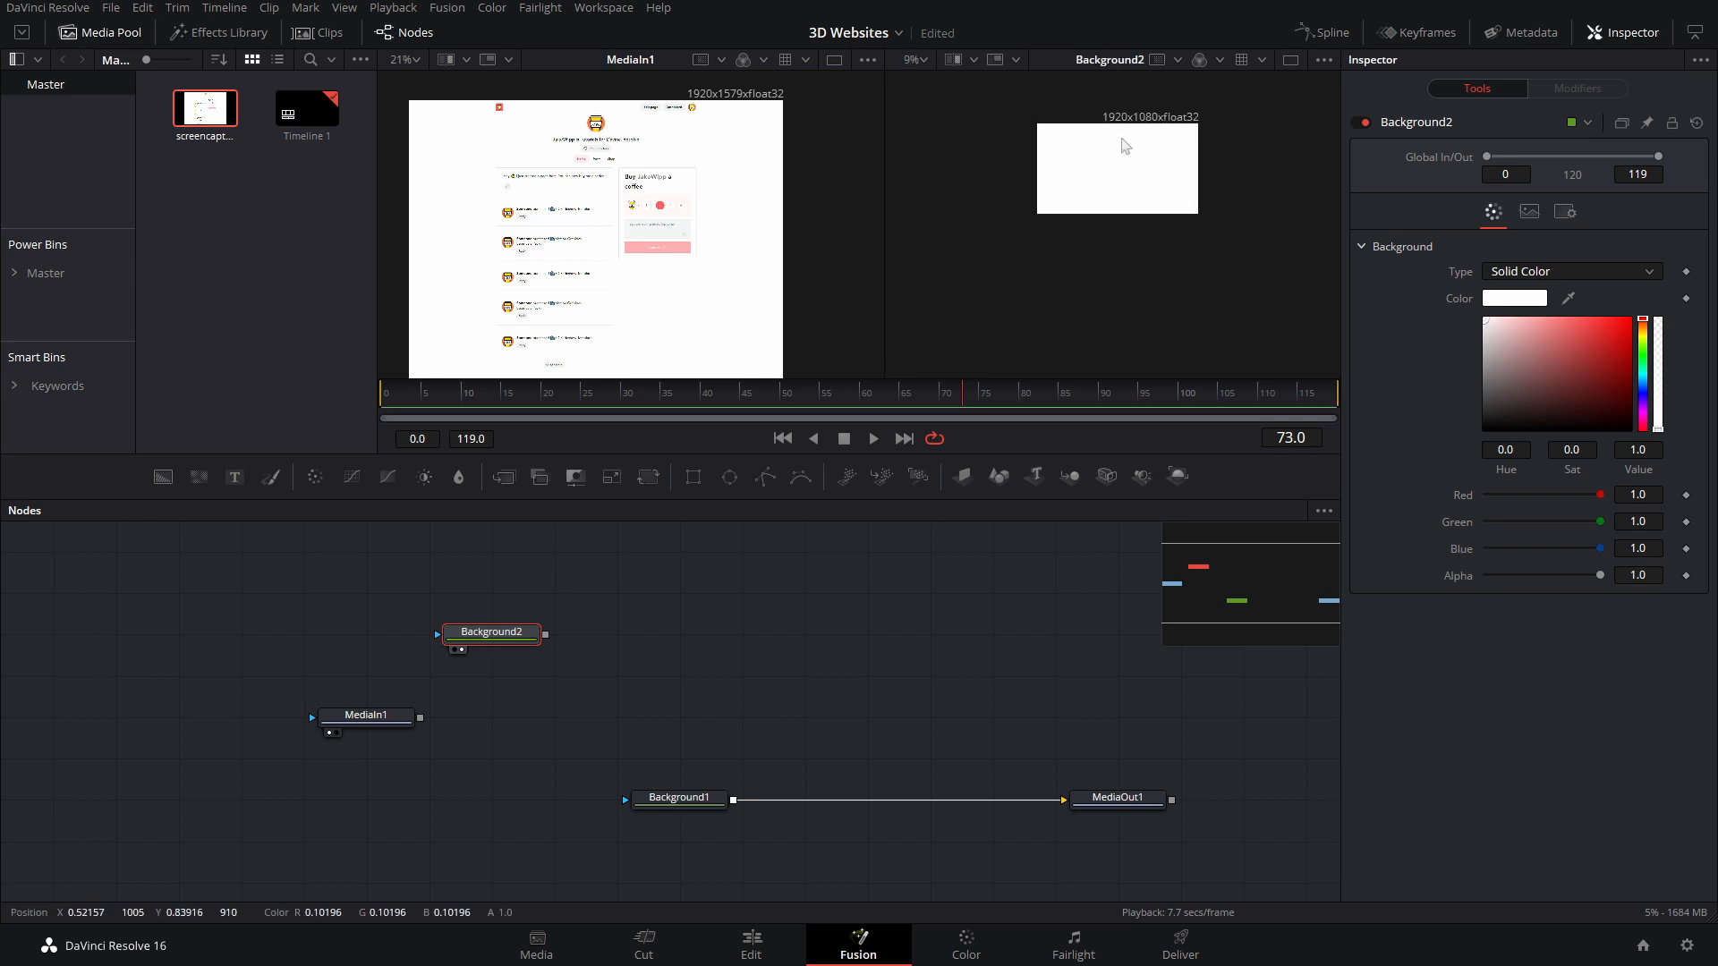
pyautogui.scroll(2, 1122, 149)
pyautogui.moveTo(568, 327); pyautogui.dragTo(564, 343)
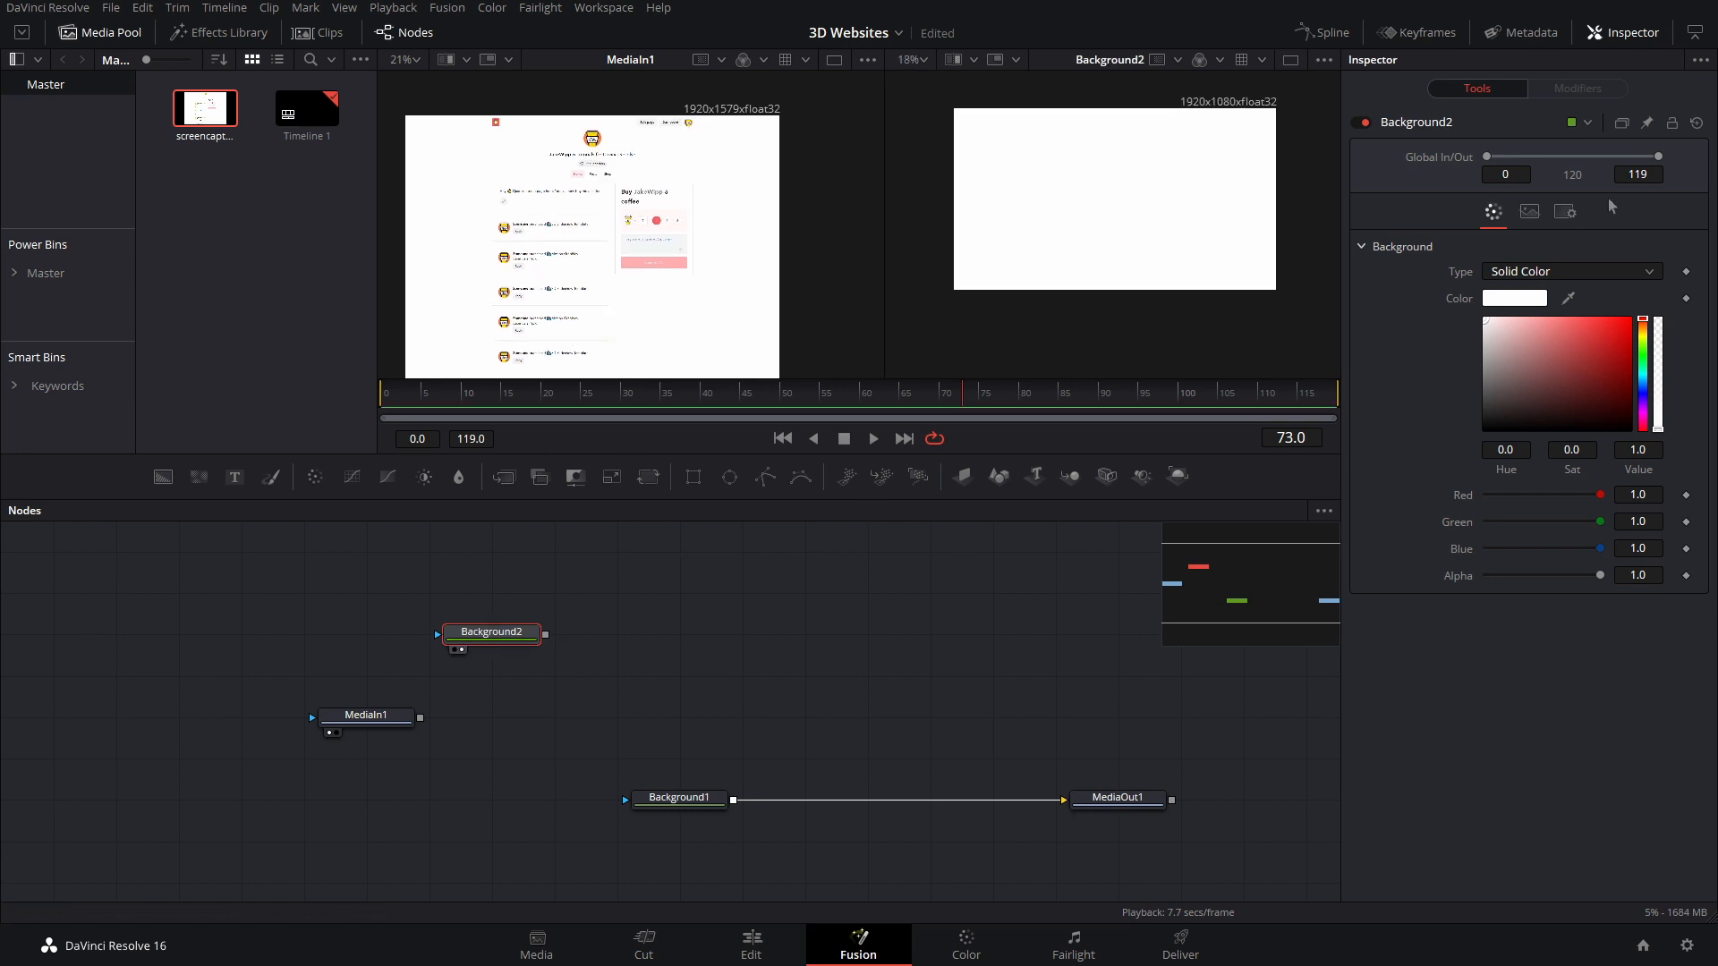
pyautogui.click(1534, 215)
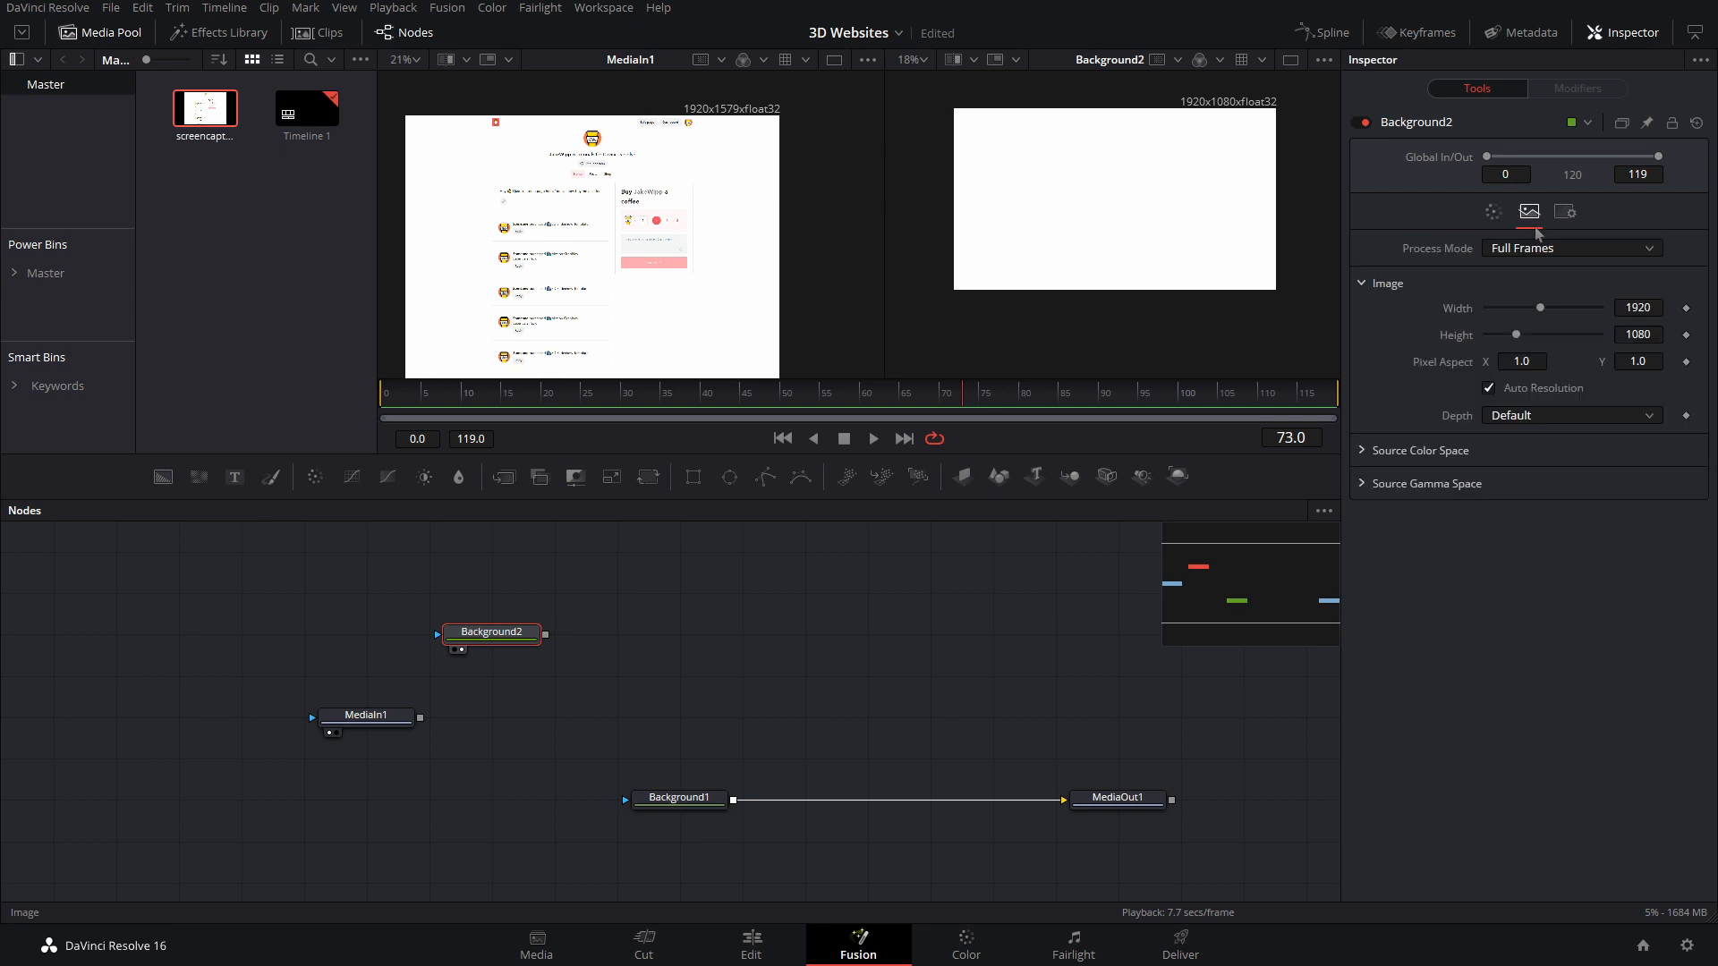
pyautogui.click(1506, 394)
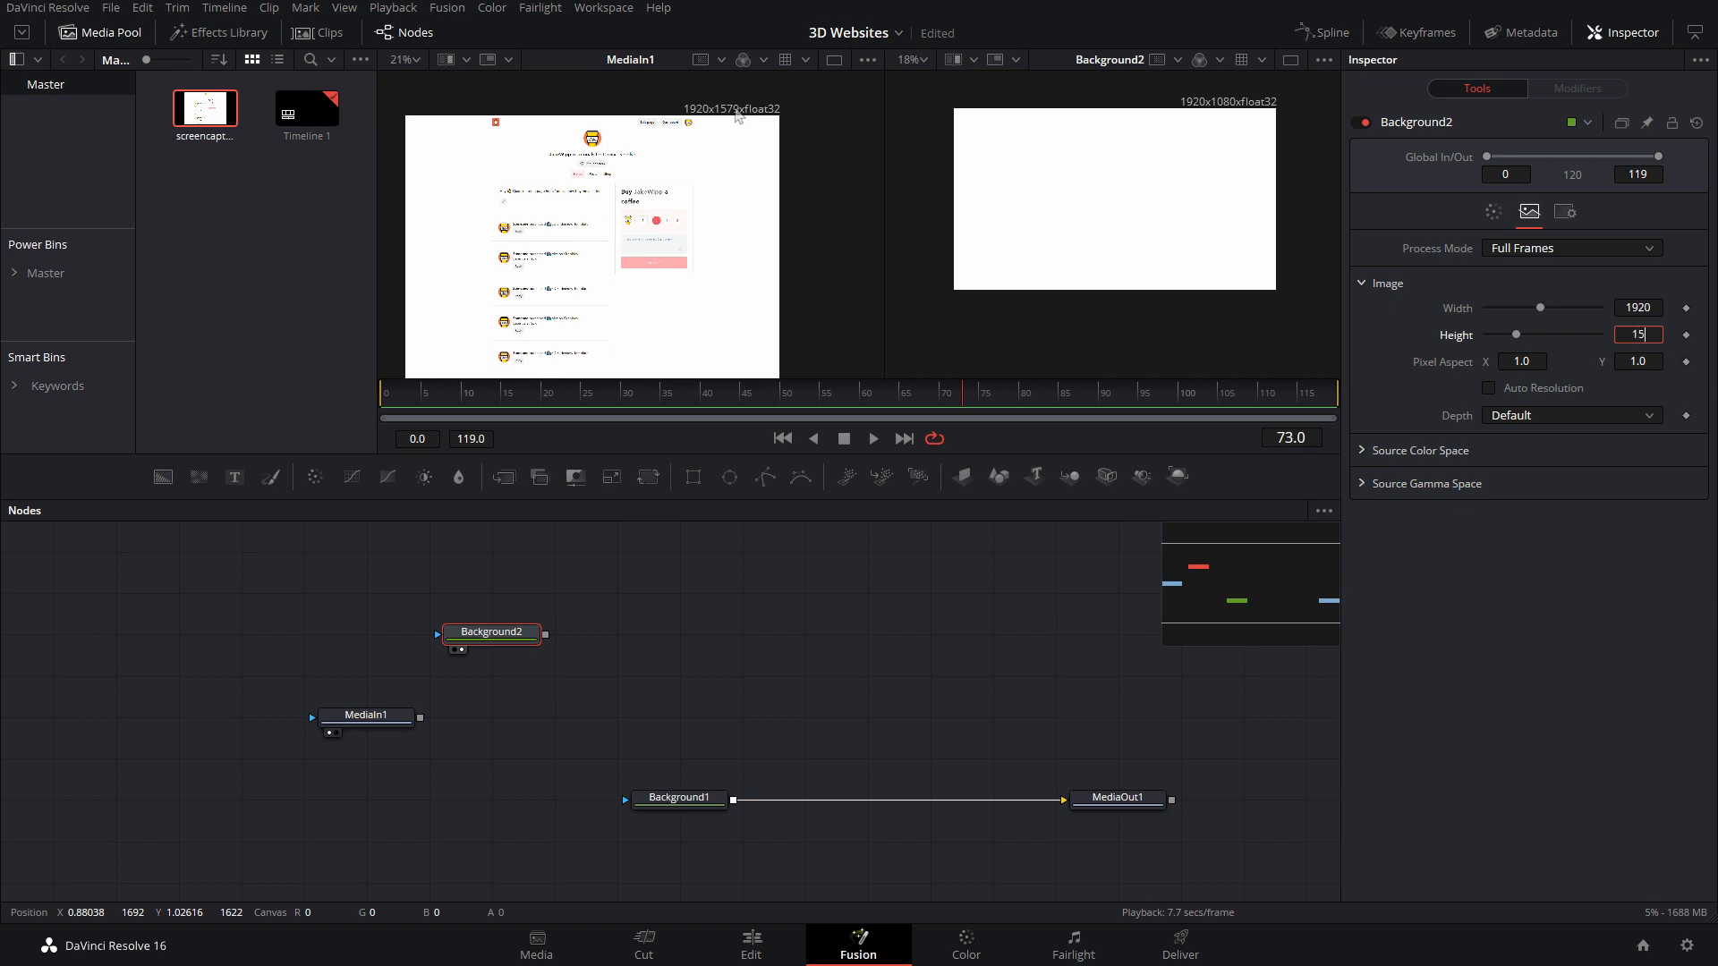
pyautogui.press('BackSpace')
pyautogui.write('9')
pyautogui.press('Tab')
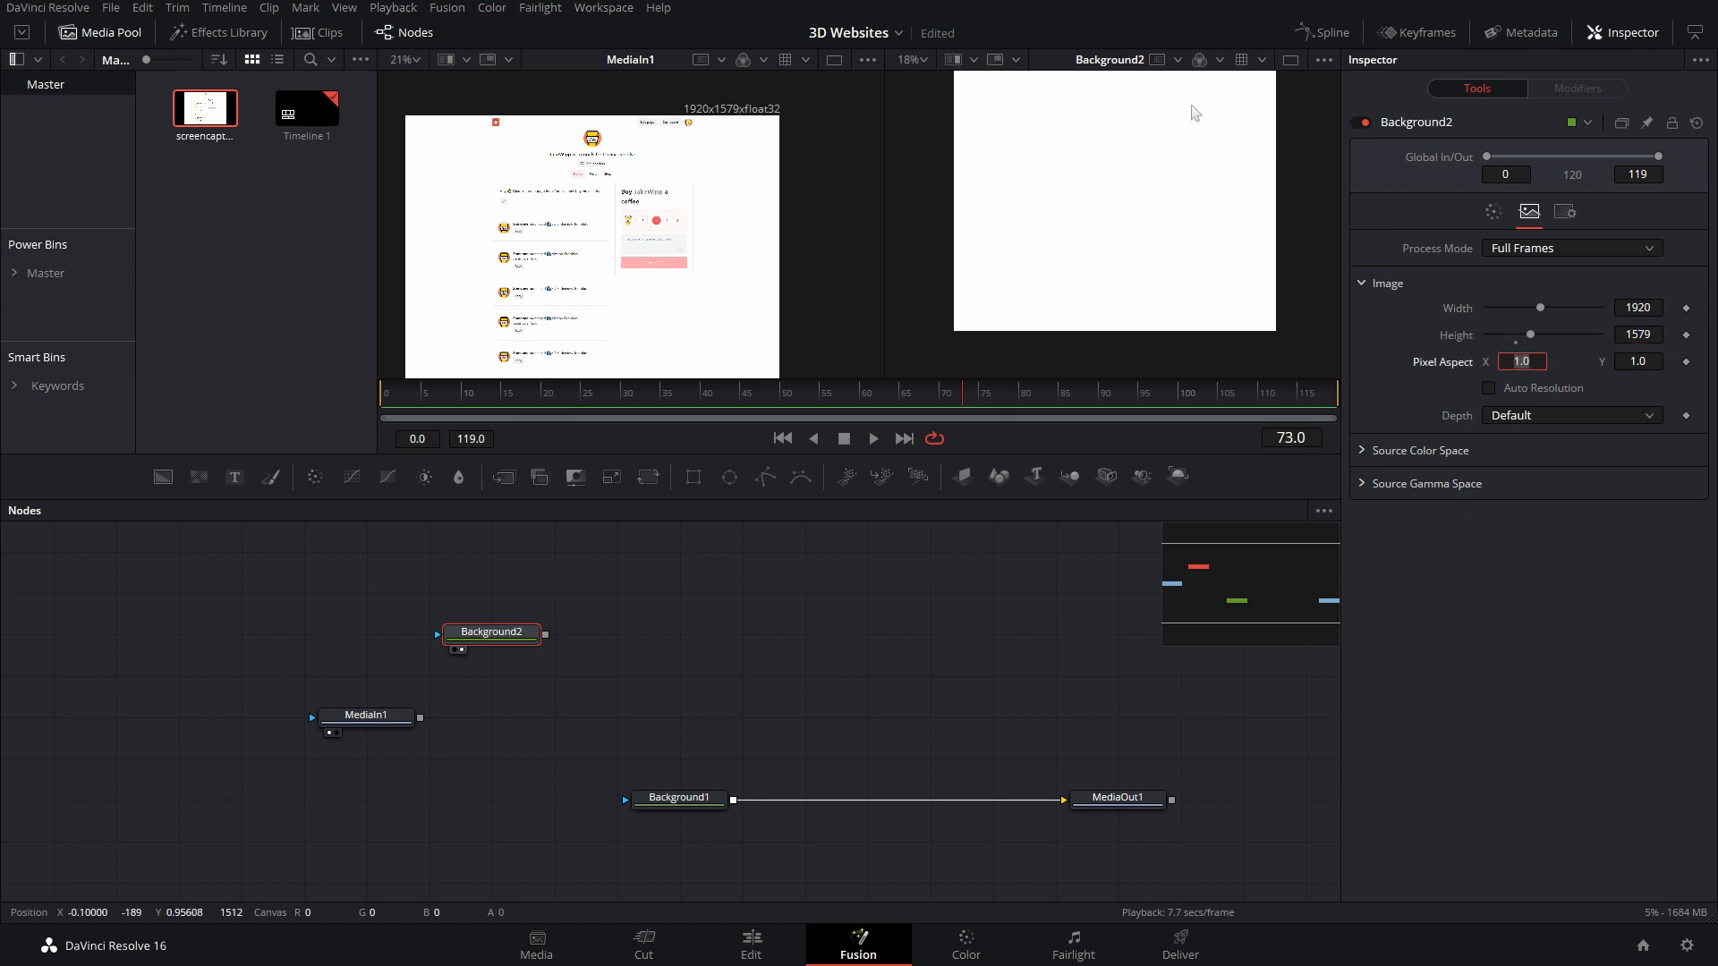
pyautogui.moveTo(1195, 127); pyautogui.dragTo(1188, 163)
pyautogui.scroll(-2, 1185, 163)
pyautogui.scroll(-2, 1183, 172)
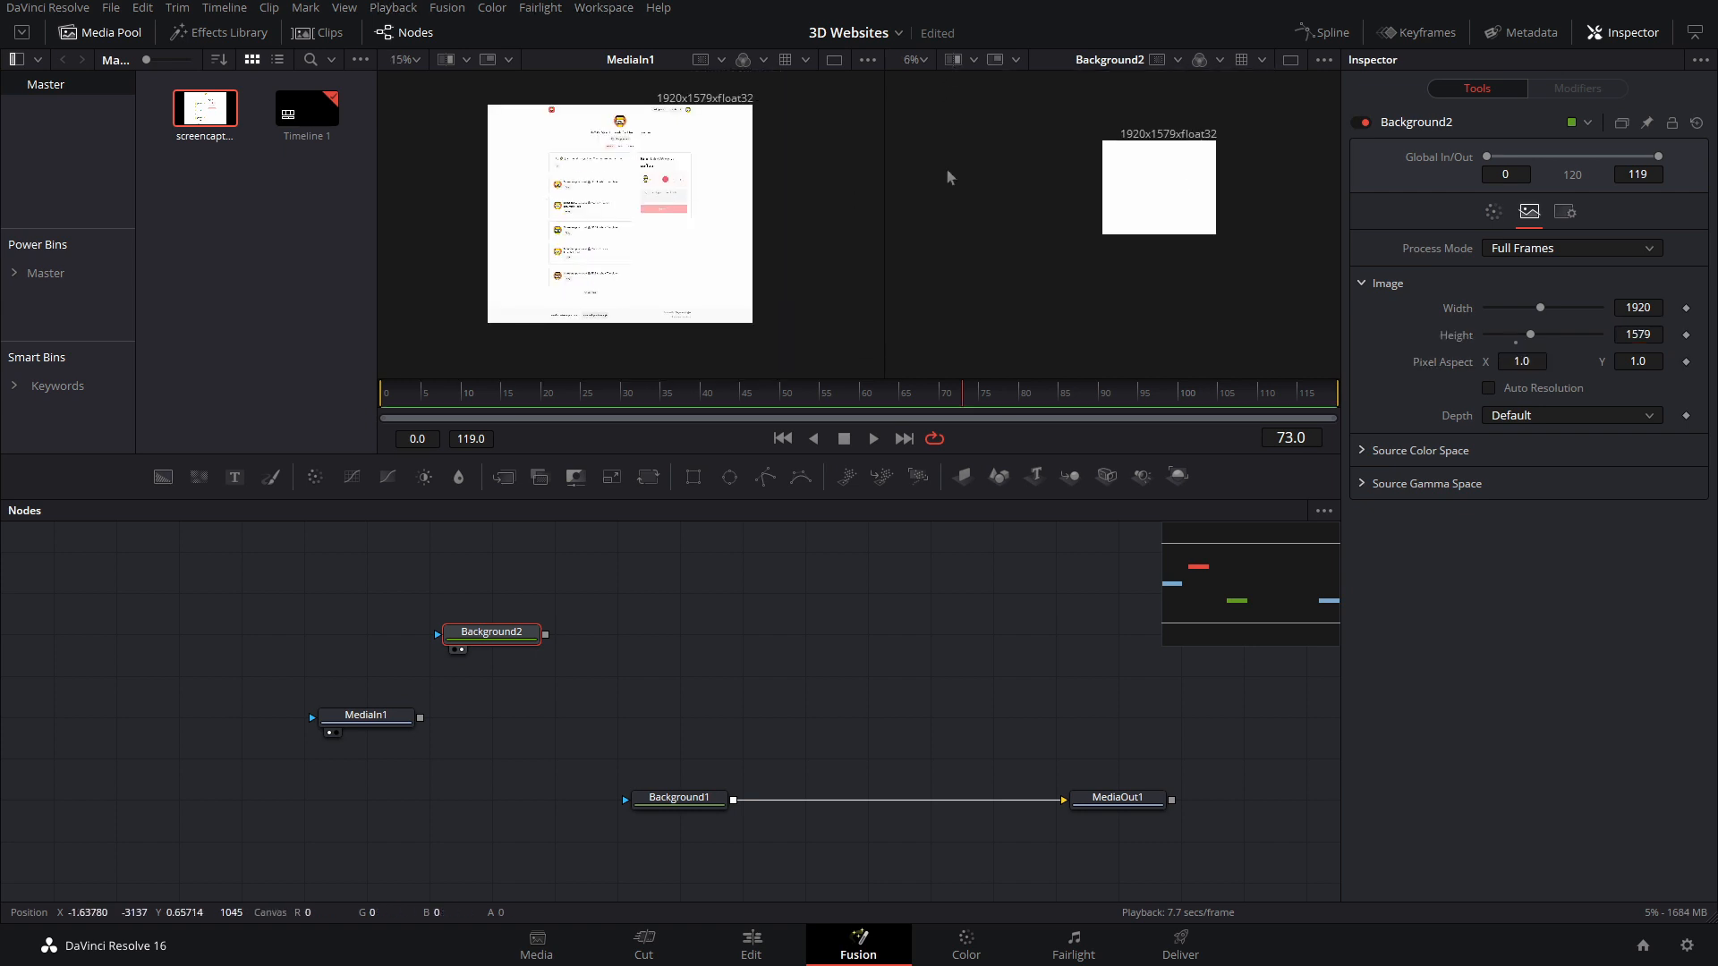
pyautogui.scroll(3, 1145, 185)
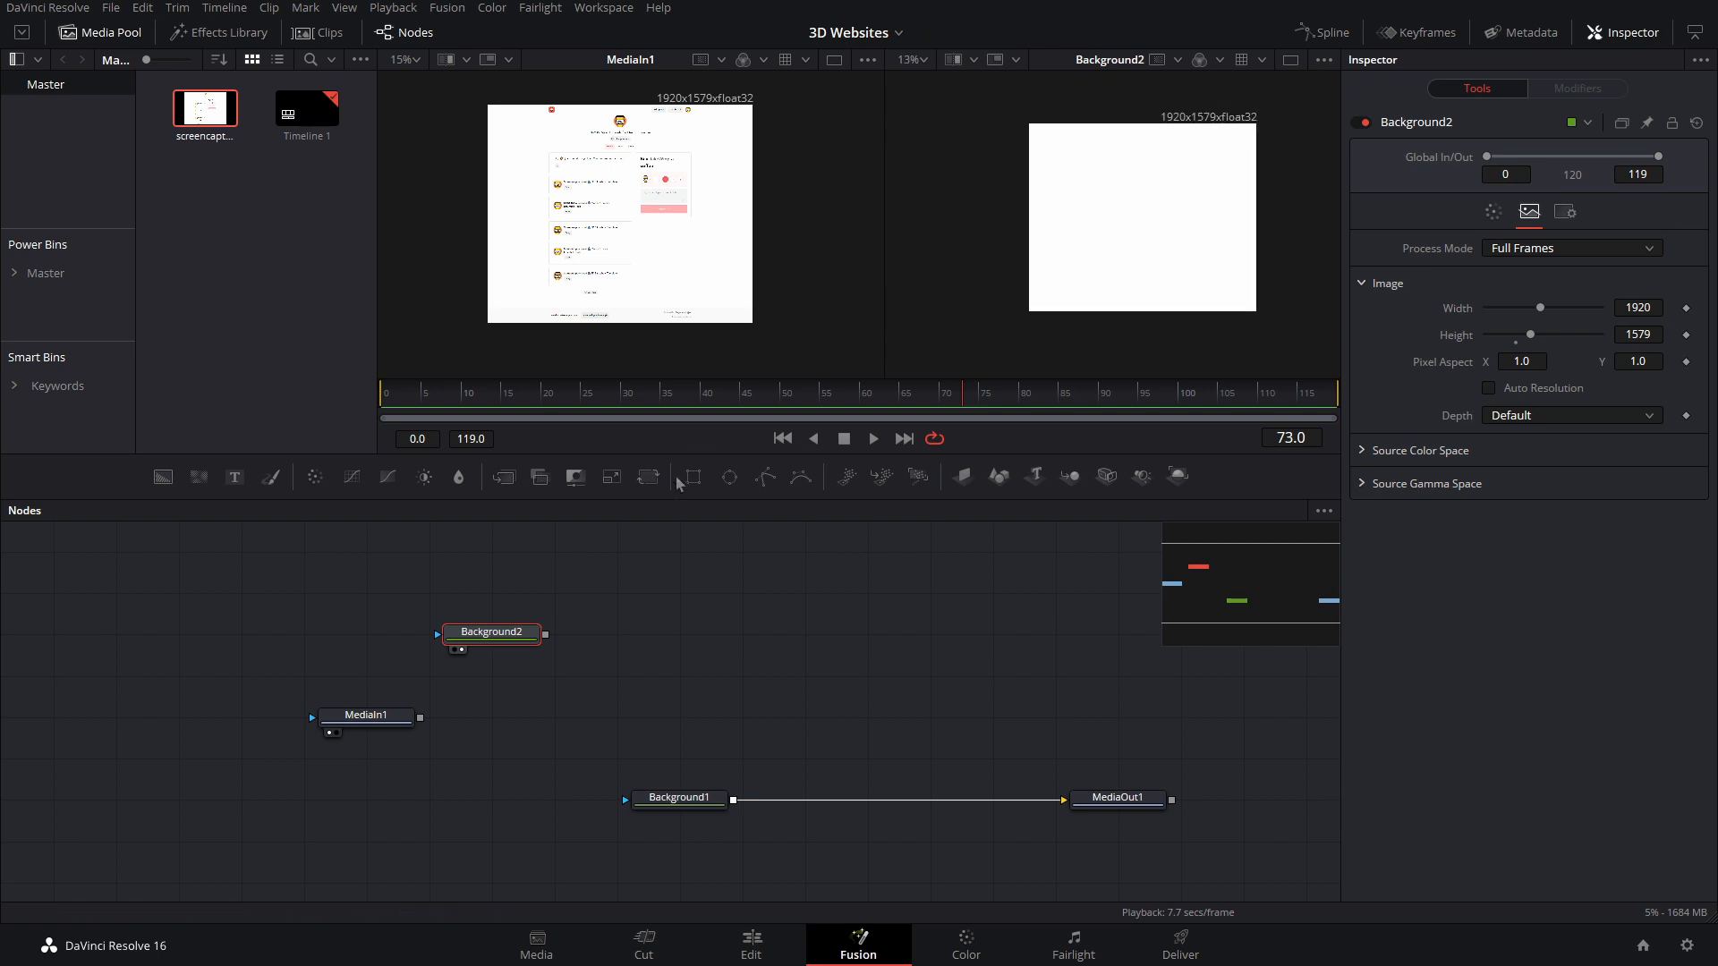
# Step: Mask the white background with a rectangle about 0.21 wide and 0.30 high over the "Buy JakeWipp a coffee" box
pyautogui.moveTo(694, 476); pyautogui.dragTo(524, 632)
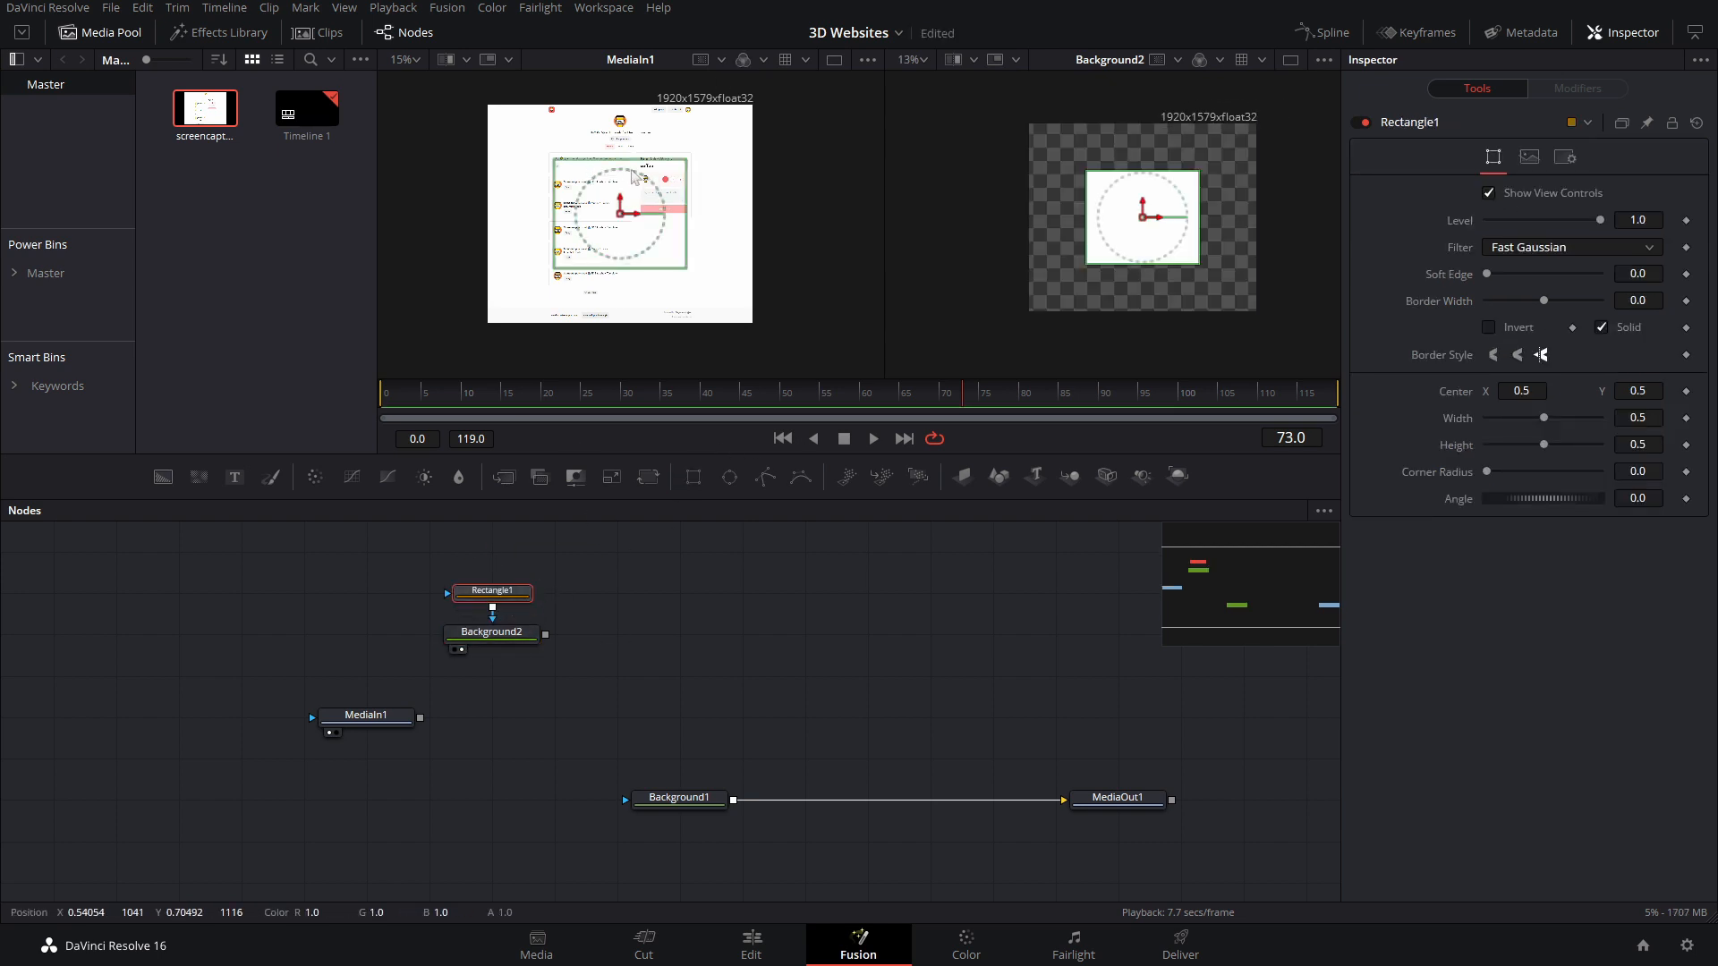
pyautogui.scroll(4, 633, 175)
pyautogui.moveTo(595, 309); pyautogui.dragTo(701, 225)
pyautogui.scroll(-4, 712, 219)
pyautogui.scroll(4, 700, 225)
pyautogui.moveTo(717, 153); pyautogui.dragTo(713, 178)
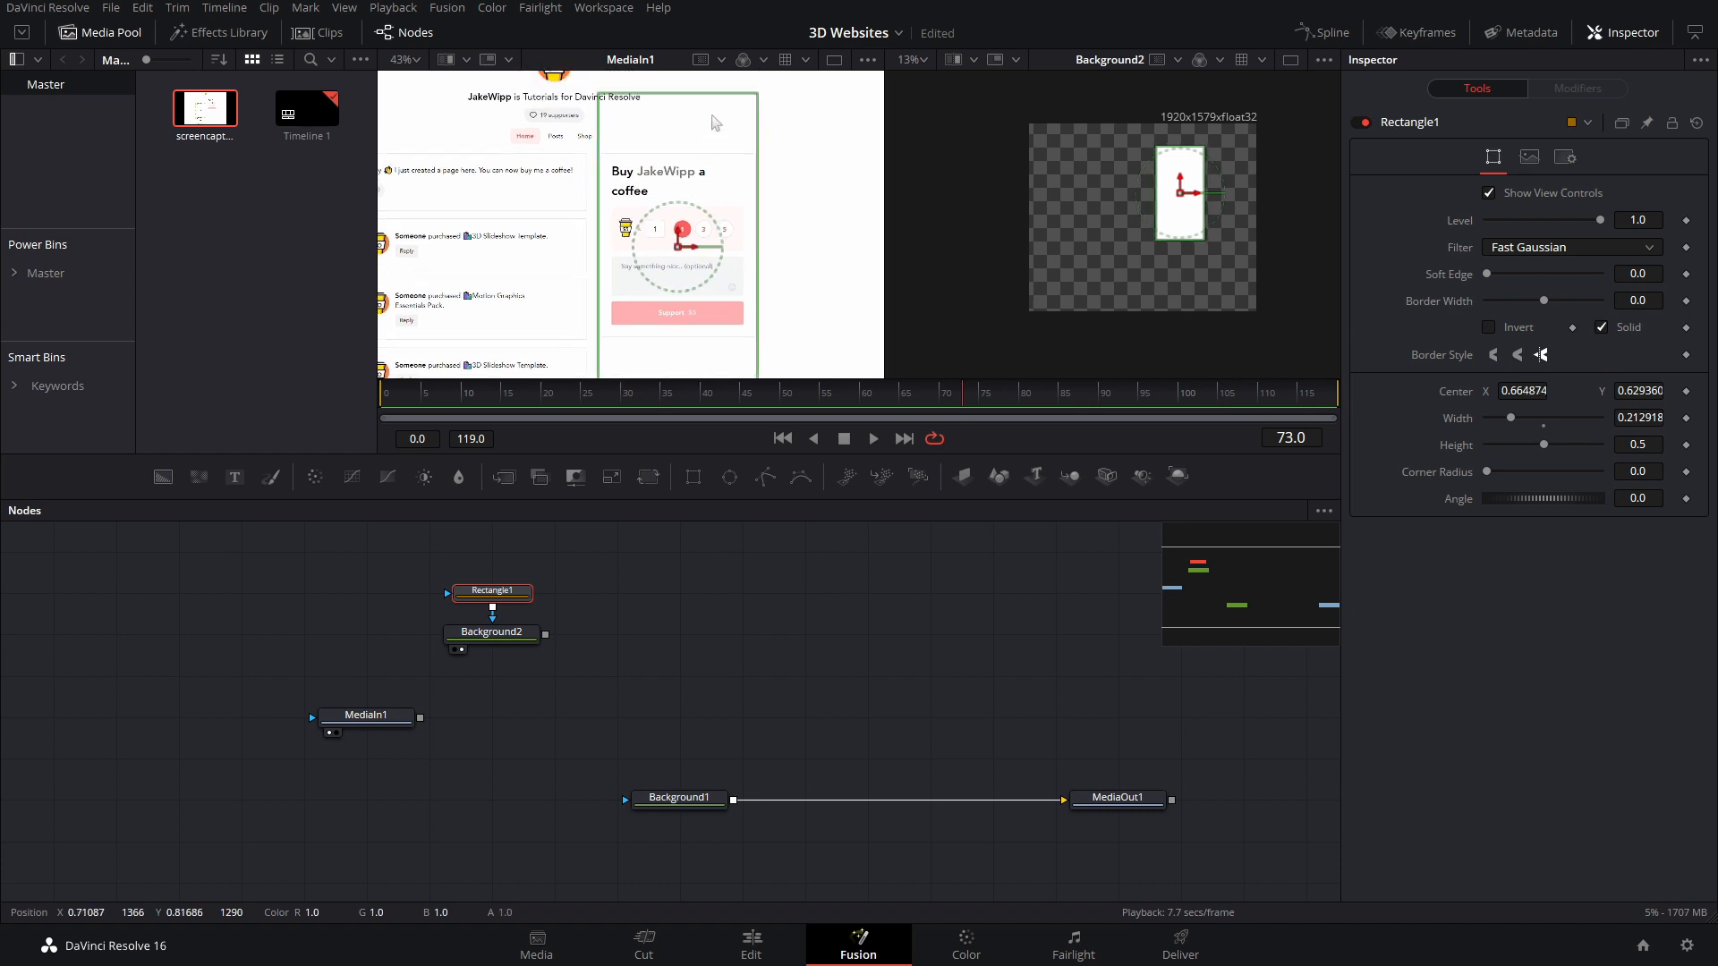
pyautogui.moveTo(714, 95); pyautogui.dragTo(725, 157)
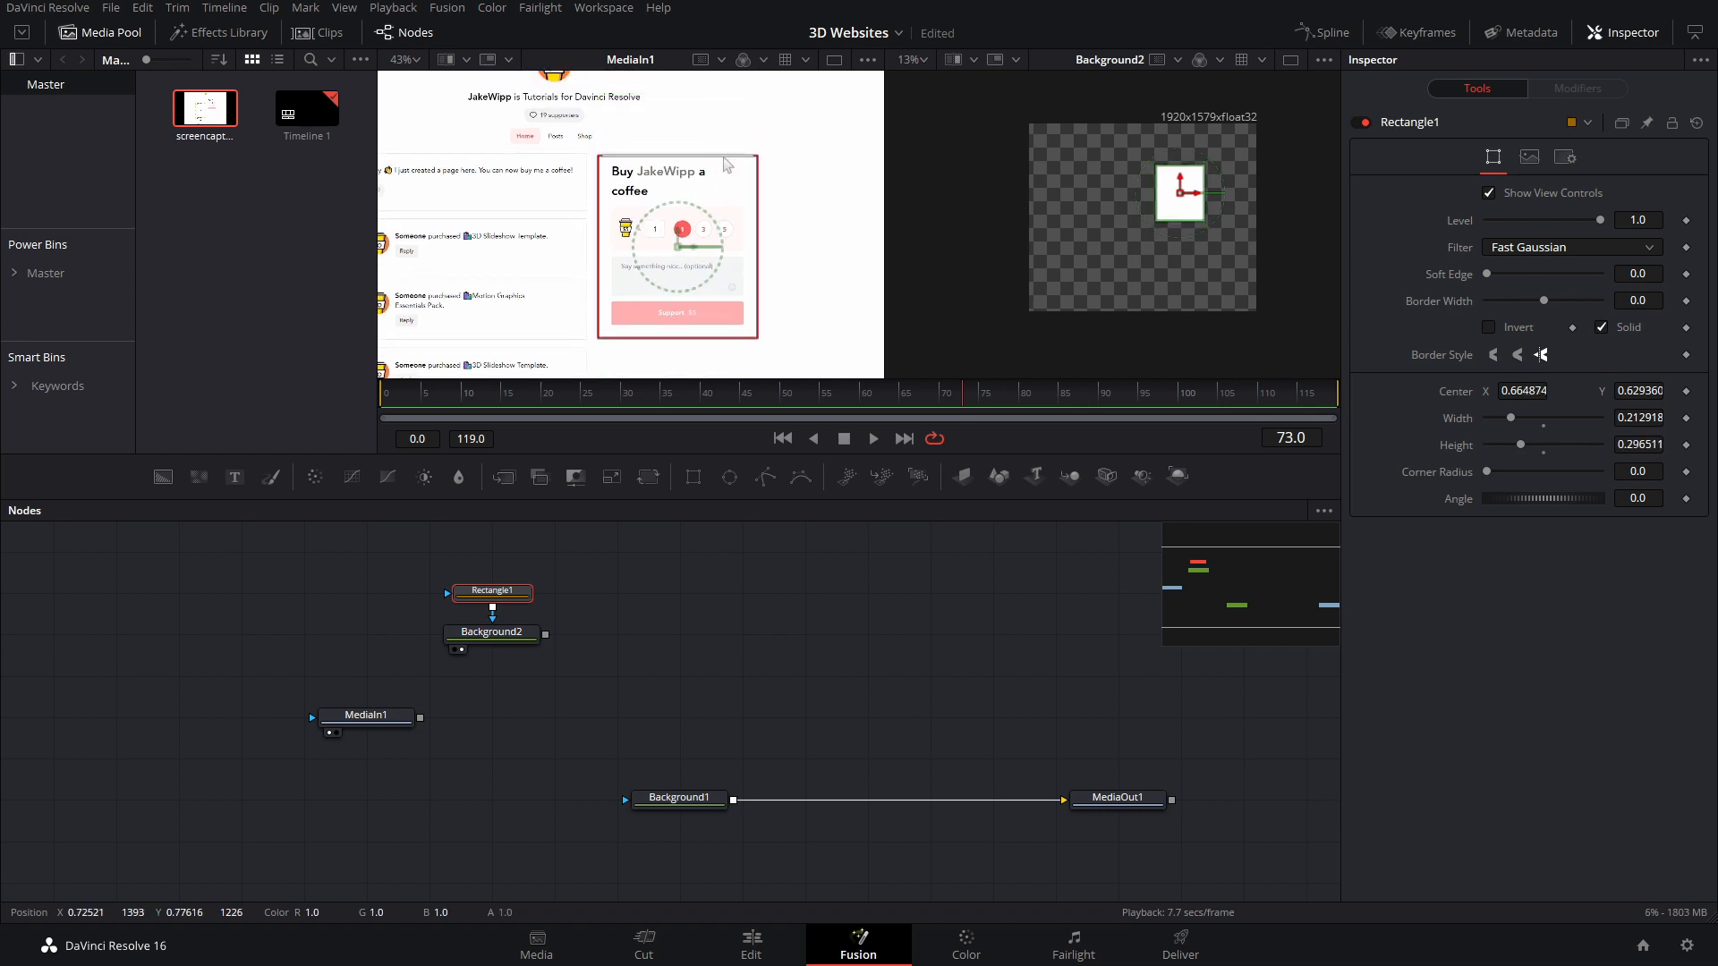
# Step: Refine the rectangle mask to the coffee box's edges, about 0.2095 wide and 0.2986 high, centered at Y about 0.633
pyautogui.click(507, 637)
pyautogui.scroll(5, 713, 140)
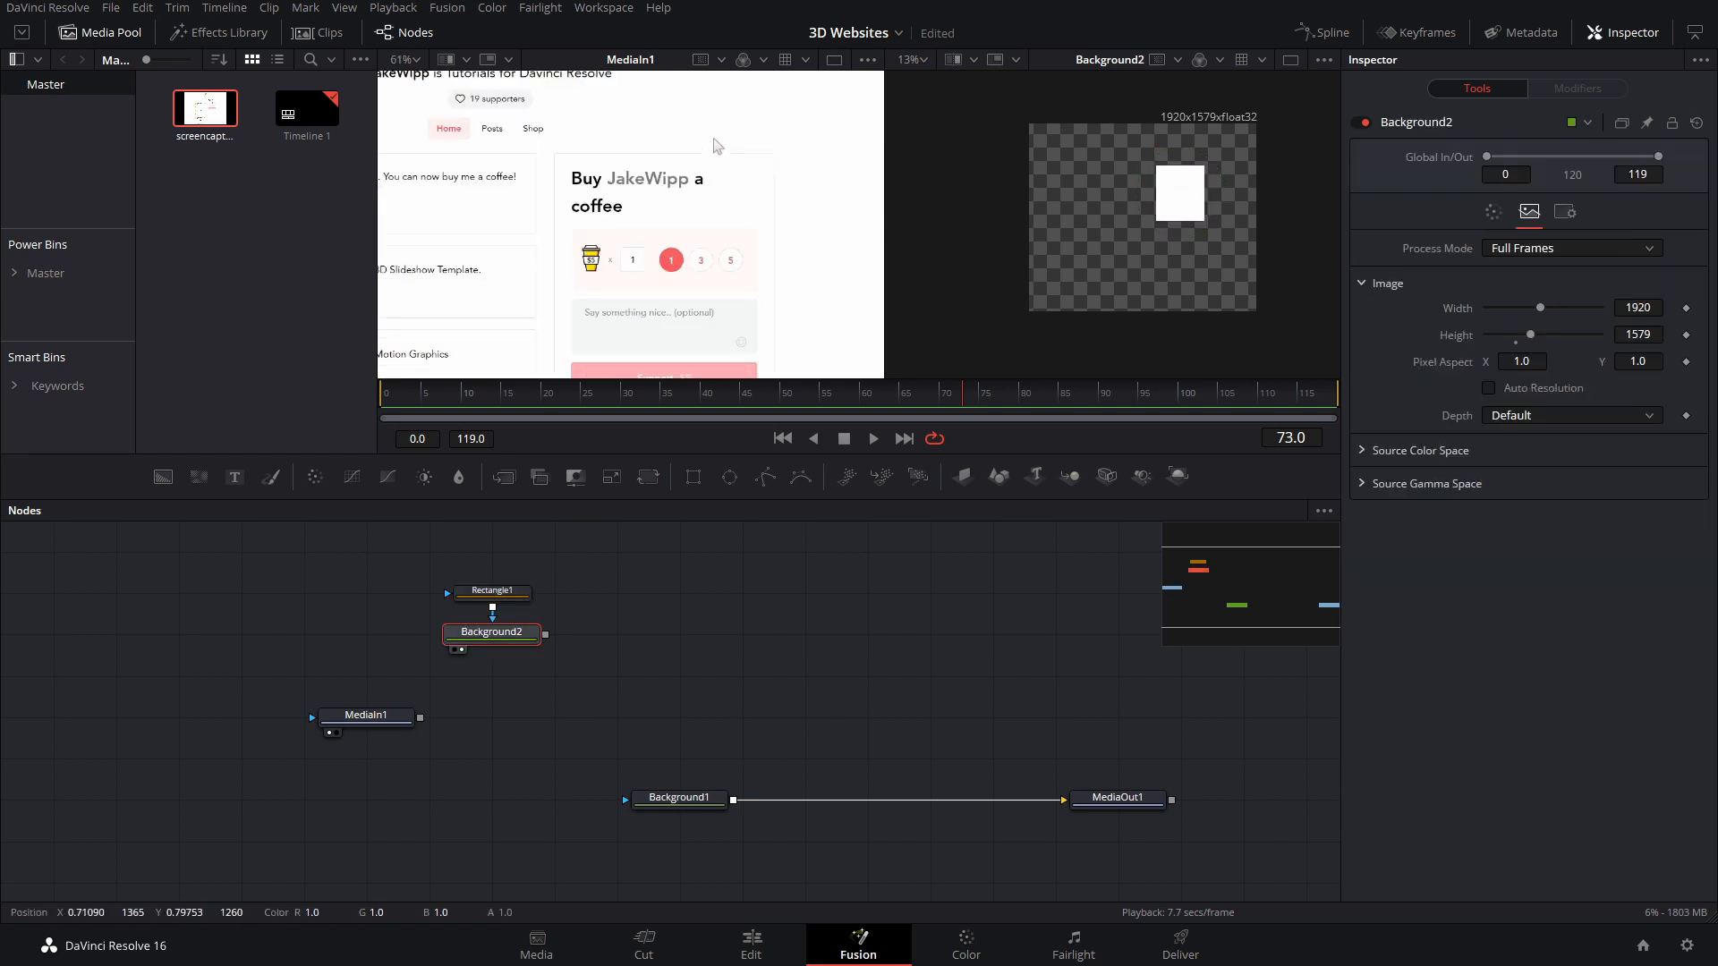
pyautogui.click(506, 597)
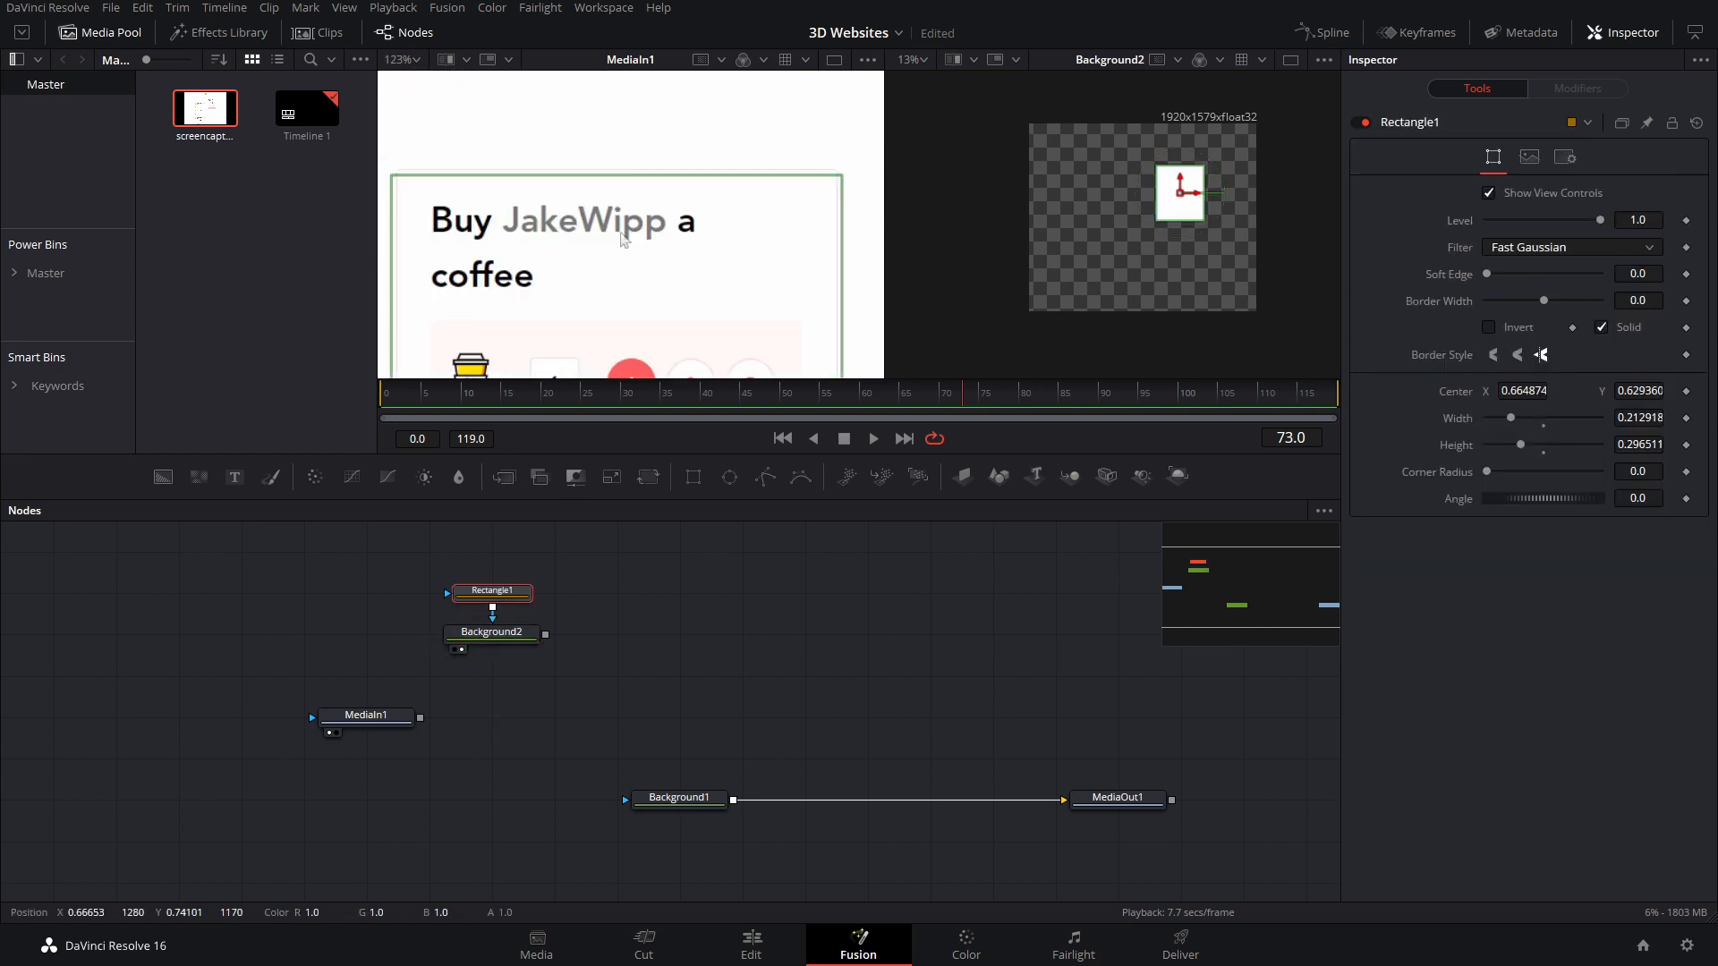
pyautogui.moveTo(620, 241); pyautogui.dragTo(644, 188)
pyautogui.scroll(-6, 644, 188)
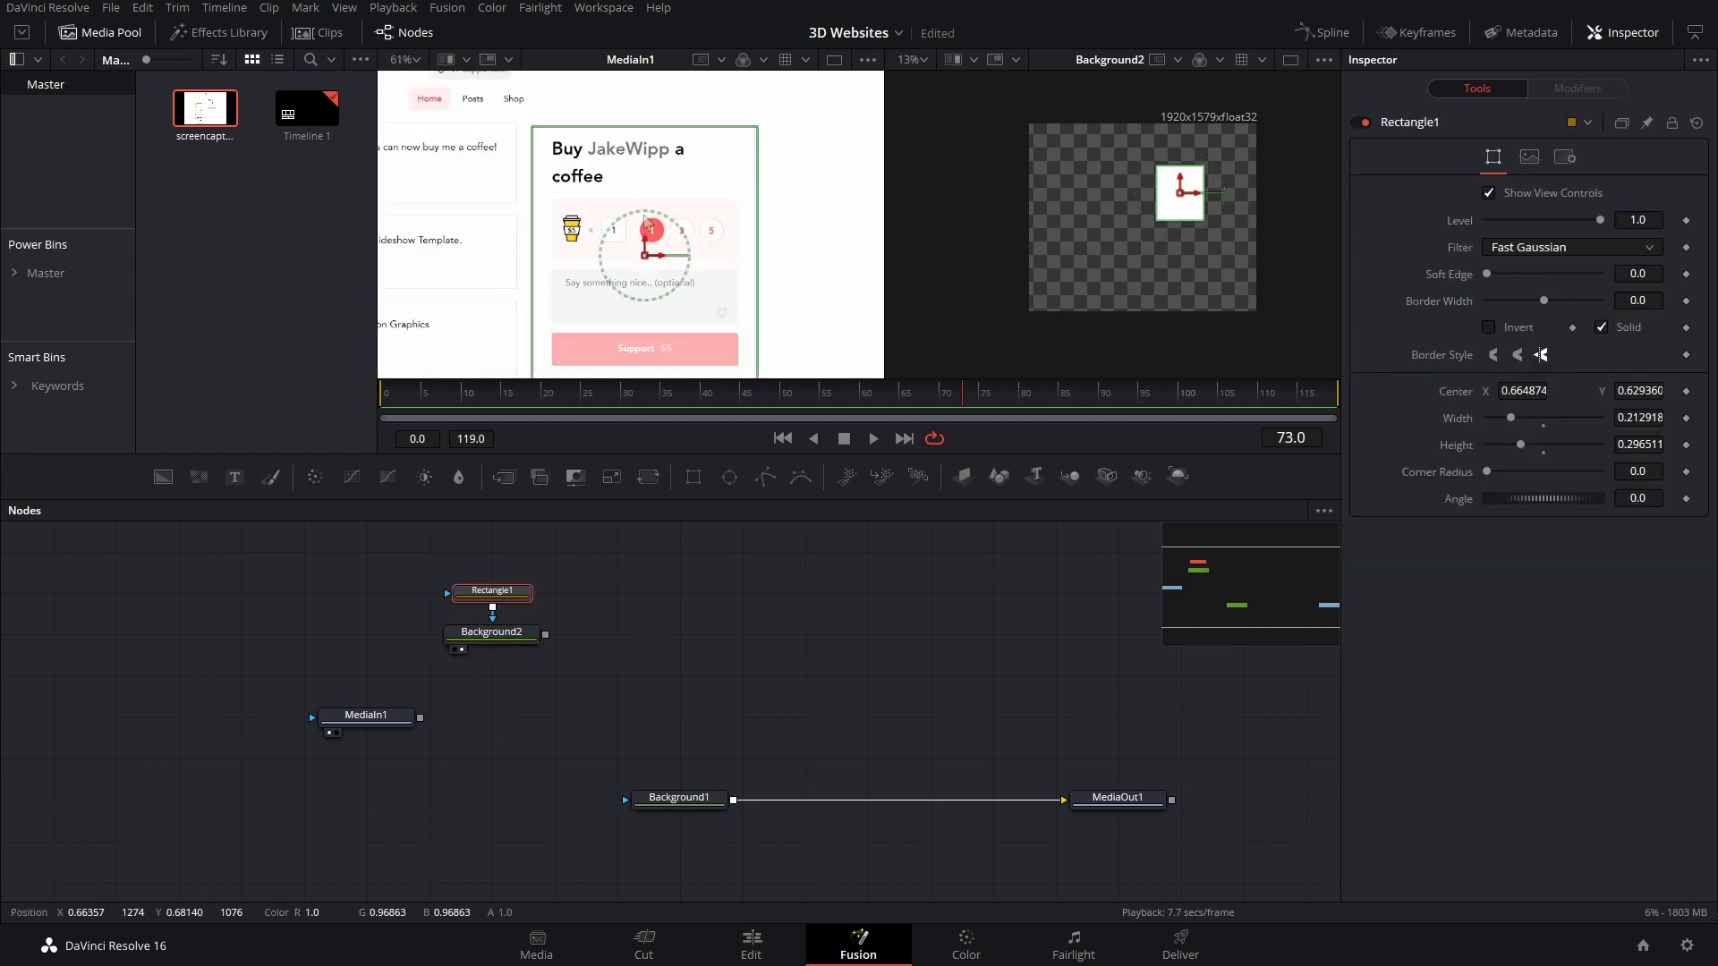
pyautogui.moveTo(677, 129)
pyautogui.mouseDown()
pyautogui.moveTo(683, 104)
pyautogui.moveTo(683, 126)
pyautogui.mouseUp()
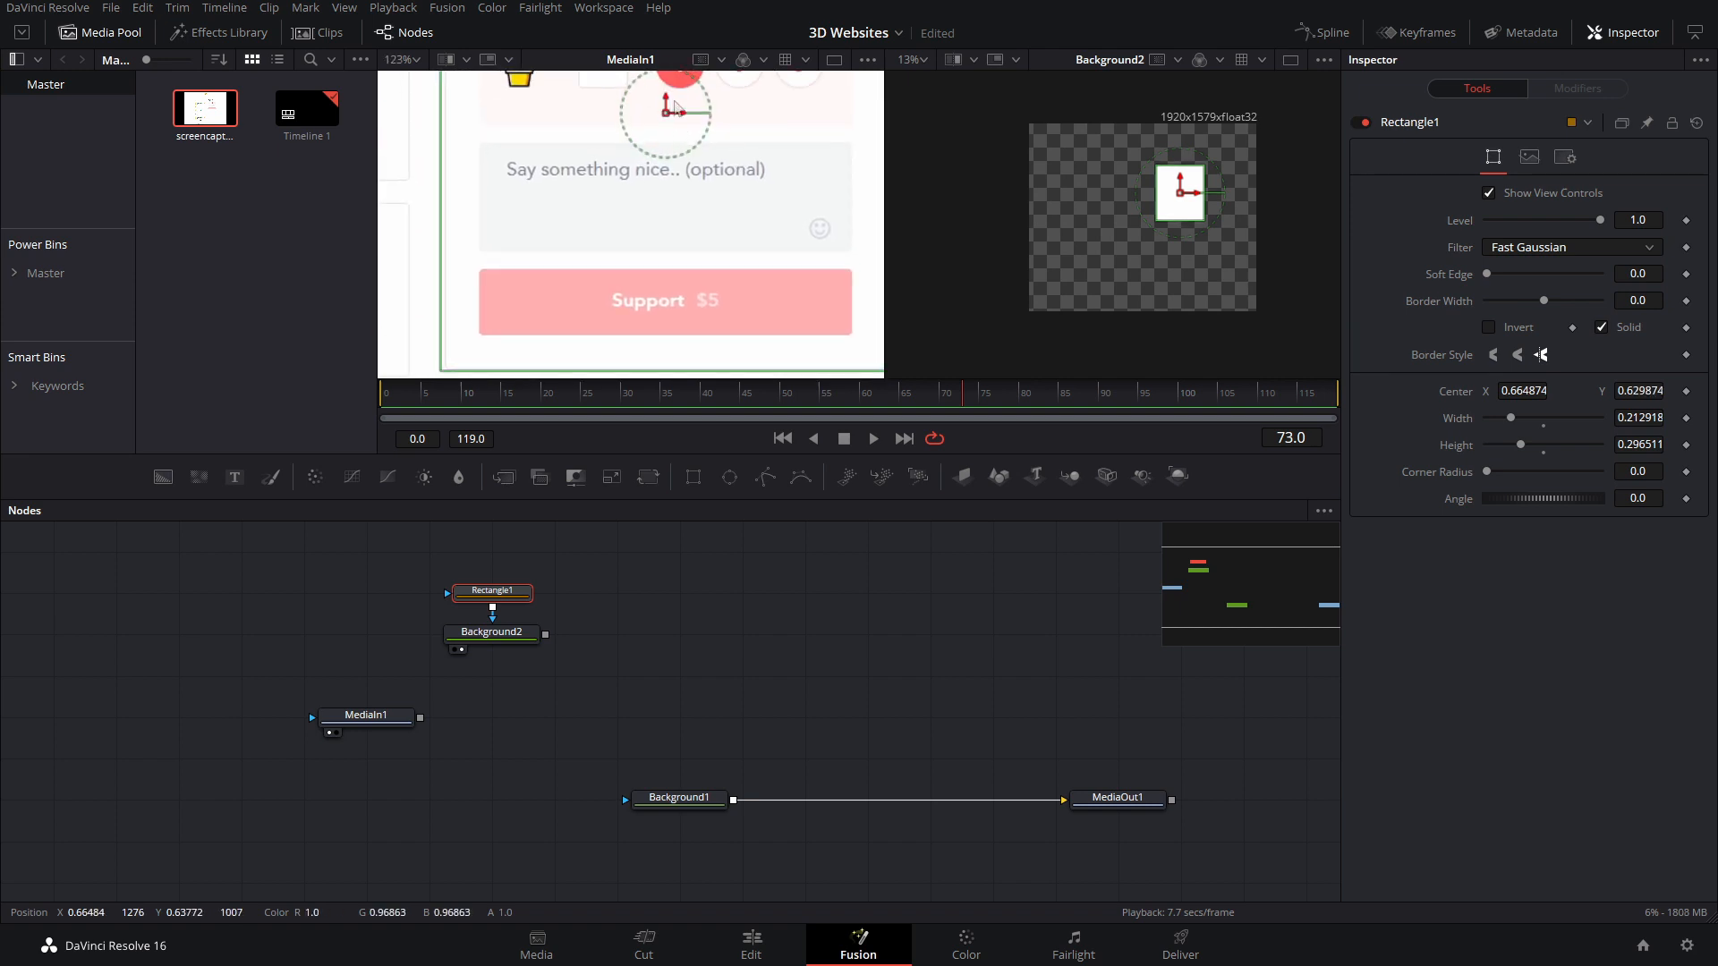
pyautogui.scroll(-3, 676, 107)
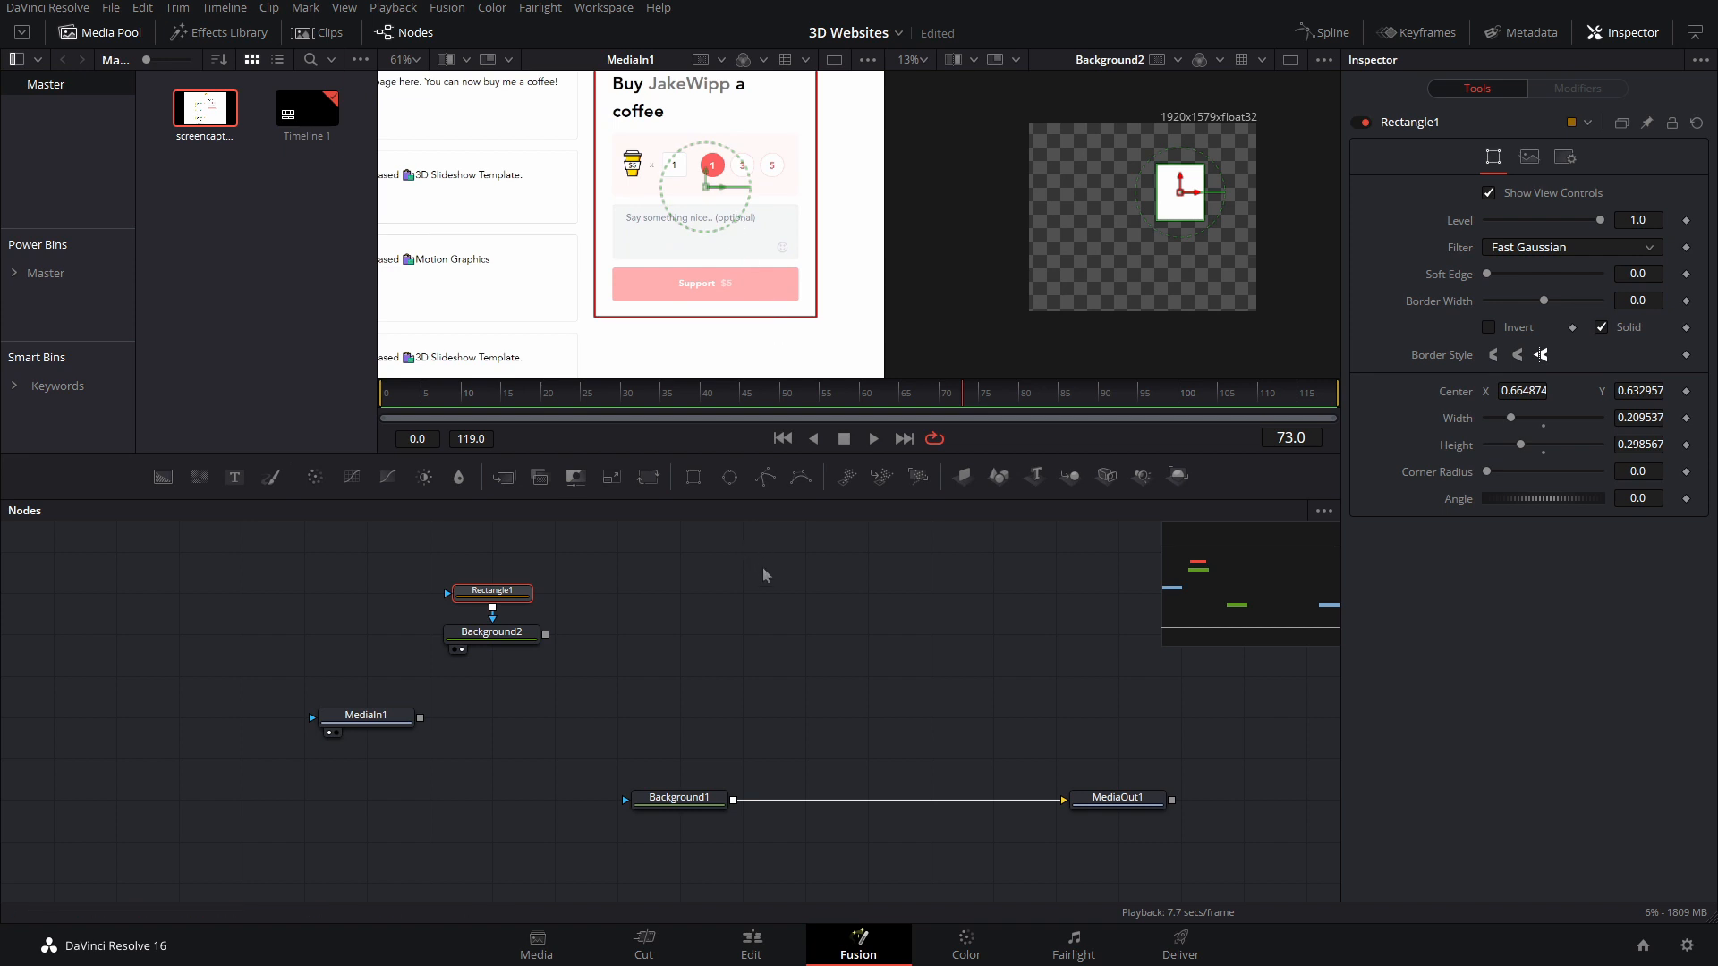
# Step: Add an Image Plane 3D node after the screenshot's media node
pyautogui.click(356, 716)
pyautogui.hotkey('shift', 'space')
pyautogui.write('dirimage')
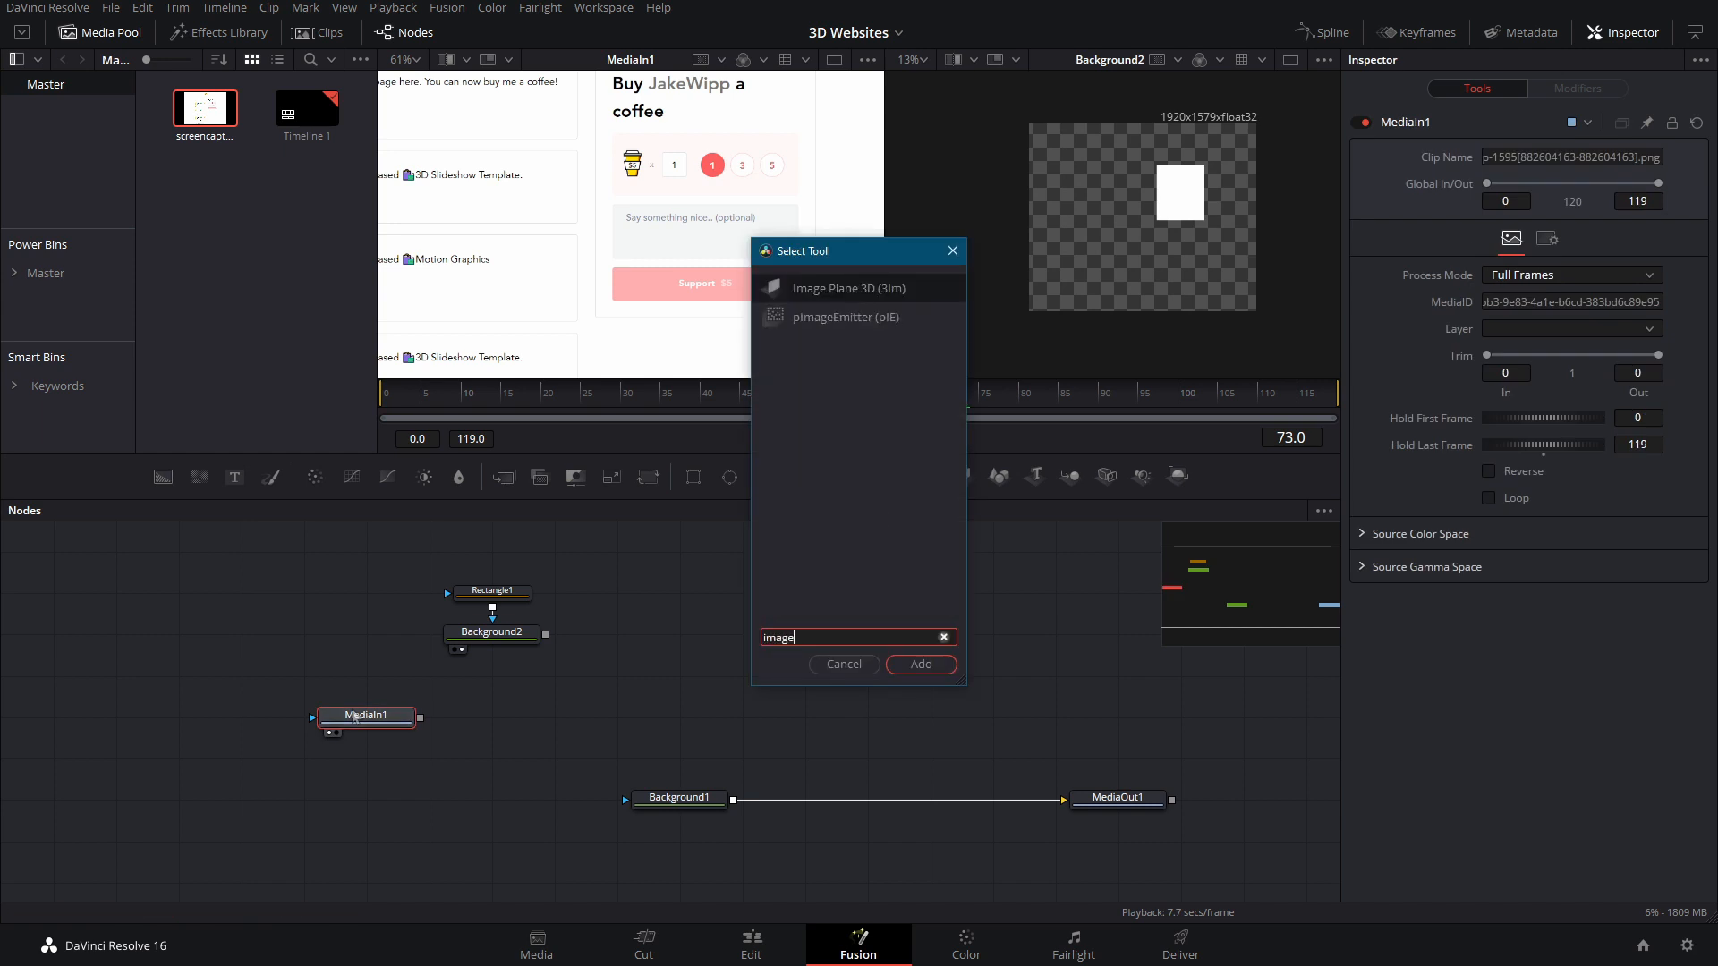
pyautogui.press('Return')
# Step: Add a Displace 3D node after the image plane and connect the masked white background to its displacement input
pyautogui.hotkey('shift', 'space')
pyautogui.write('di')
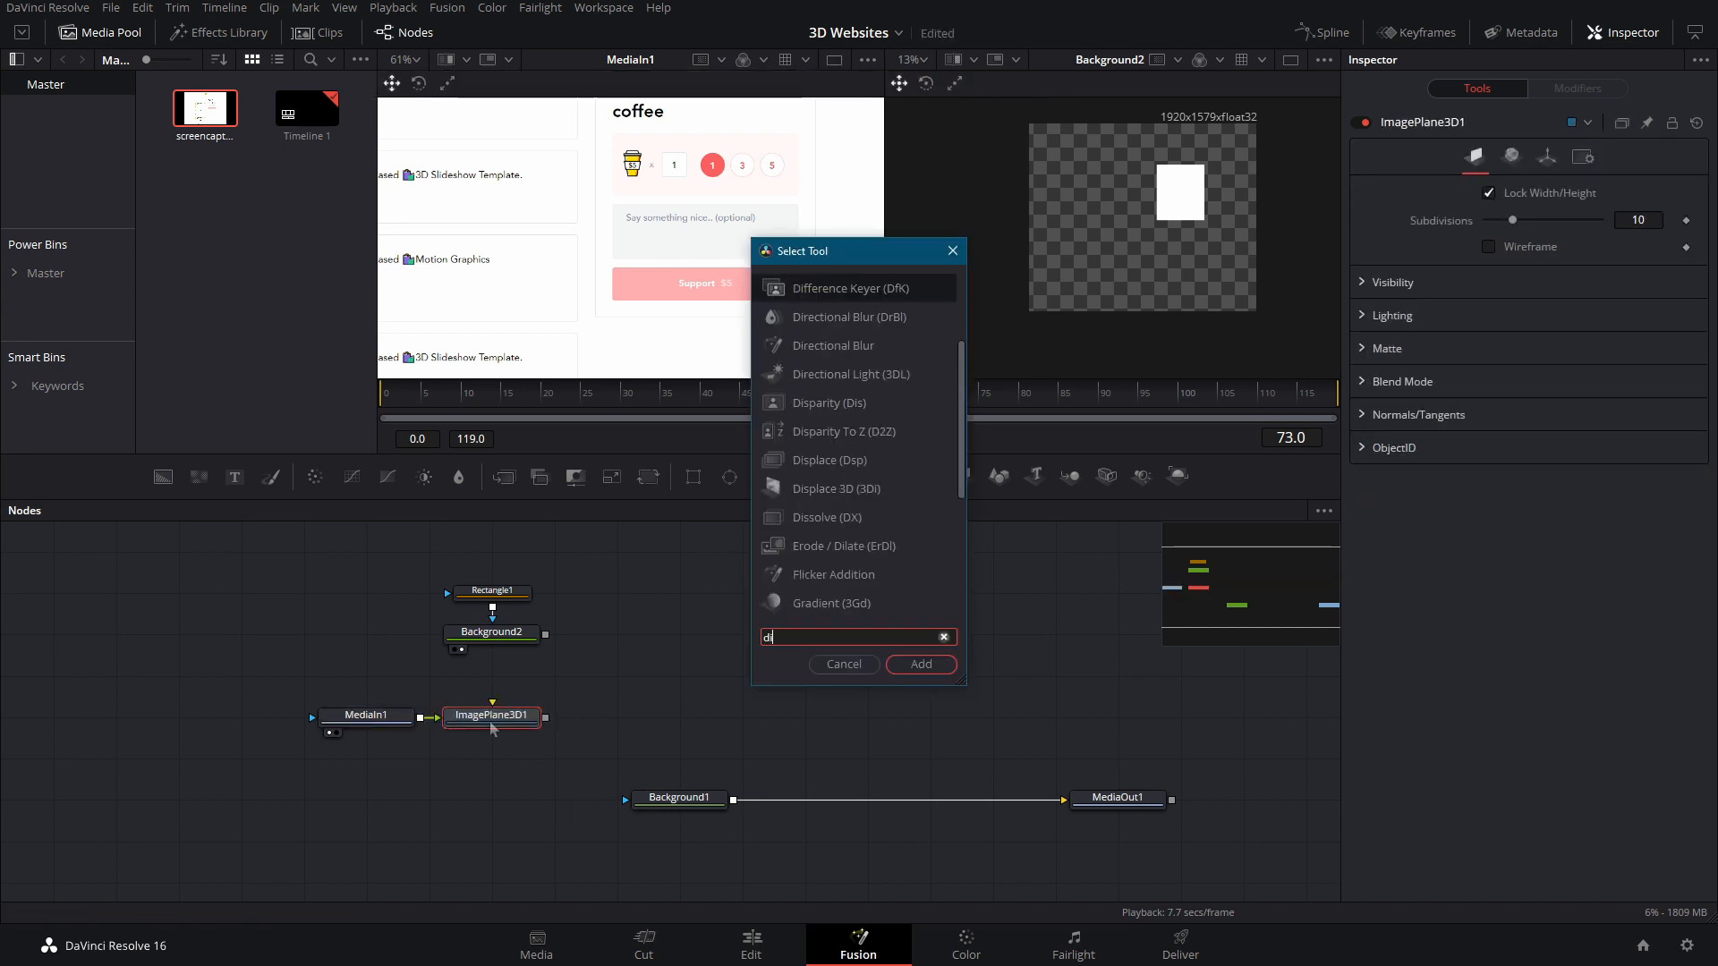
pyautogui.write('splace')
pyautogui.press('Down')
pyautogui.press('Return')
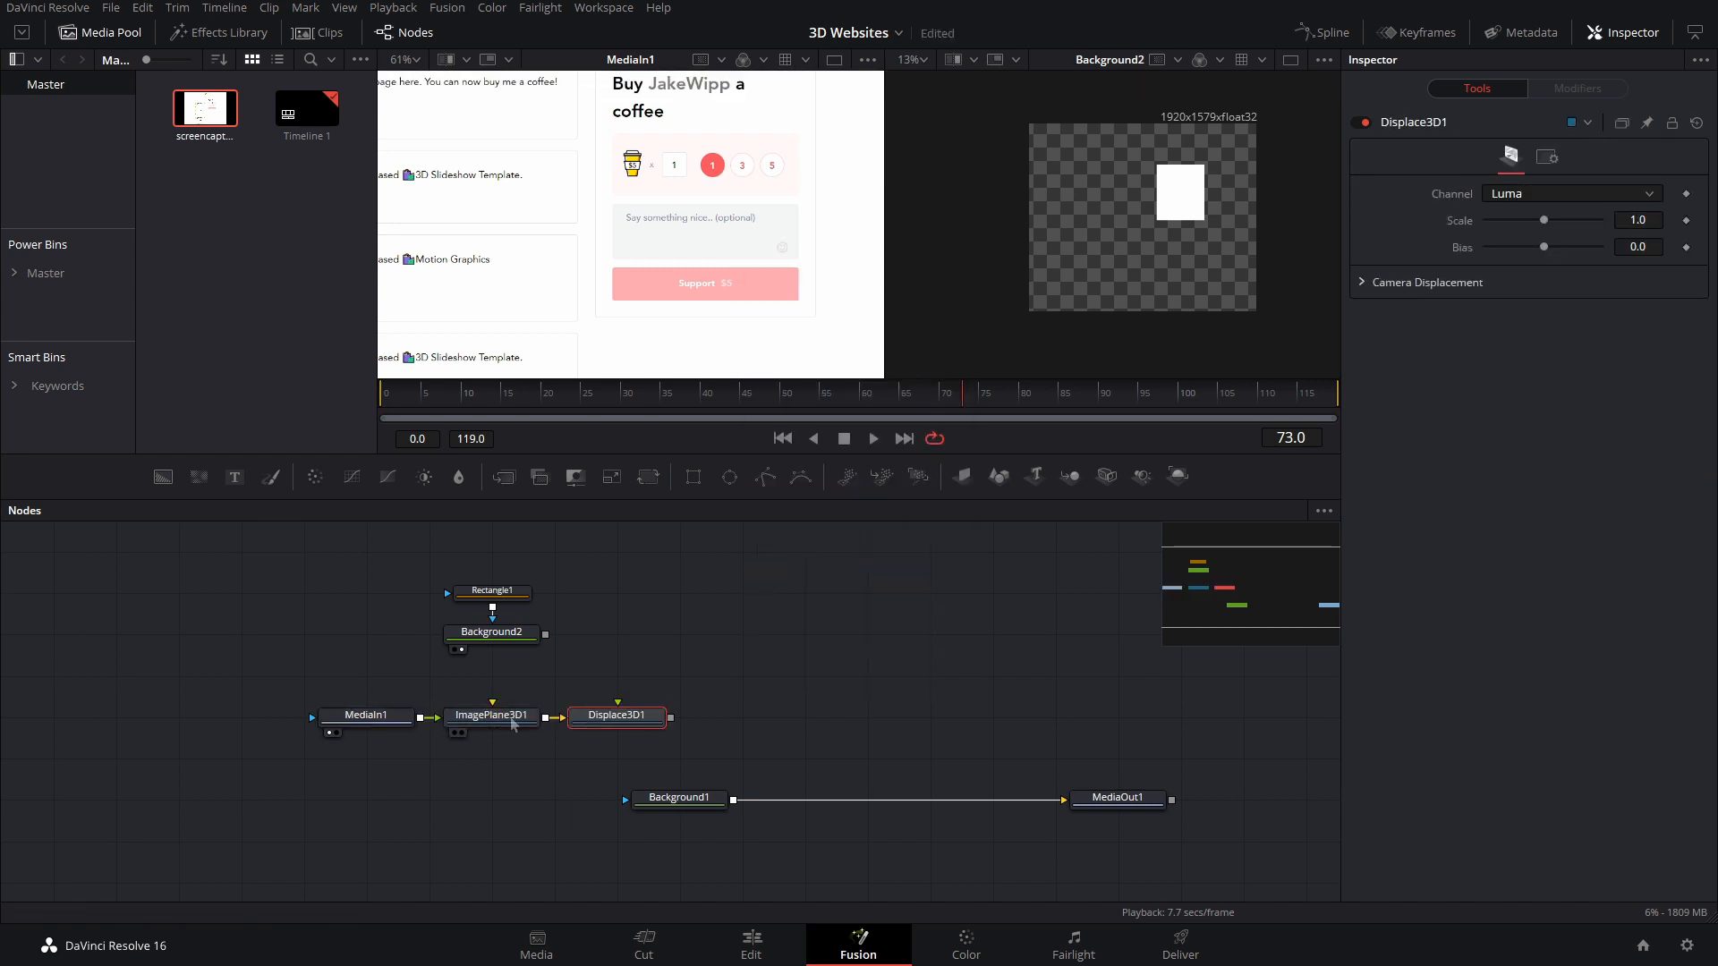
pyautogui.moveTo(545, 635); pyautogui.dragTo(617, 727)
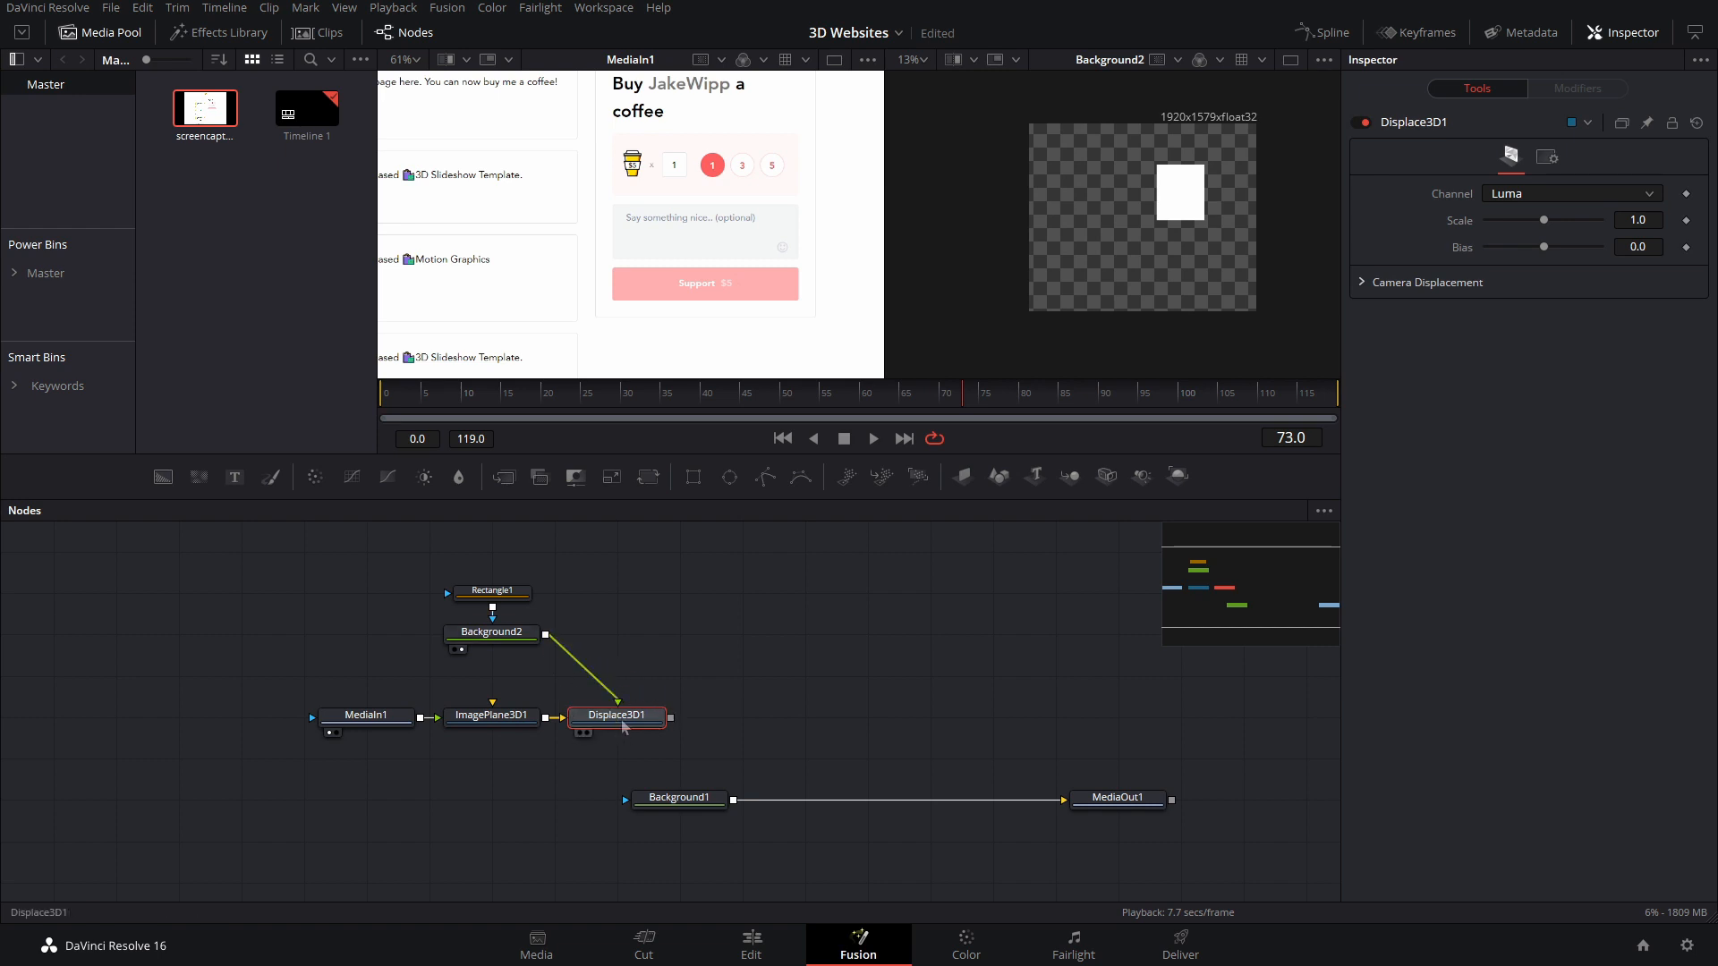
# Step: Show the Displace 3D result in the second viewer and lower its displacement scale to about 0.094
pyautogui.press('2')
pyautogui.moveTo(1249, 227); pyautogui.dragTo(1304, 213)
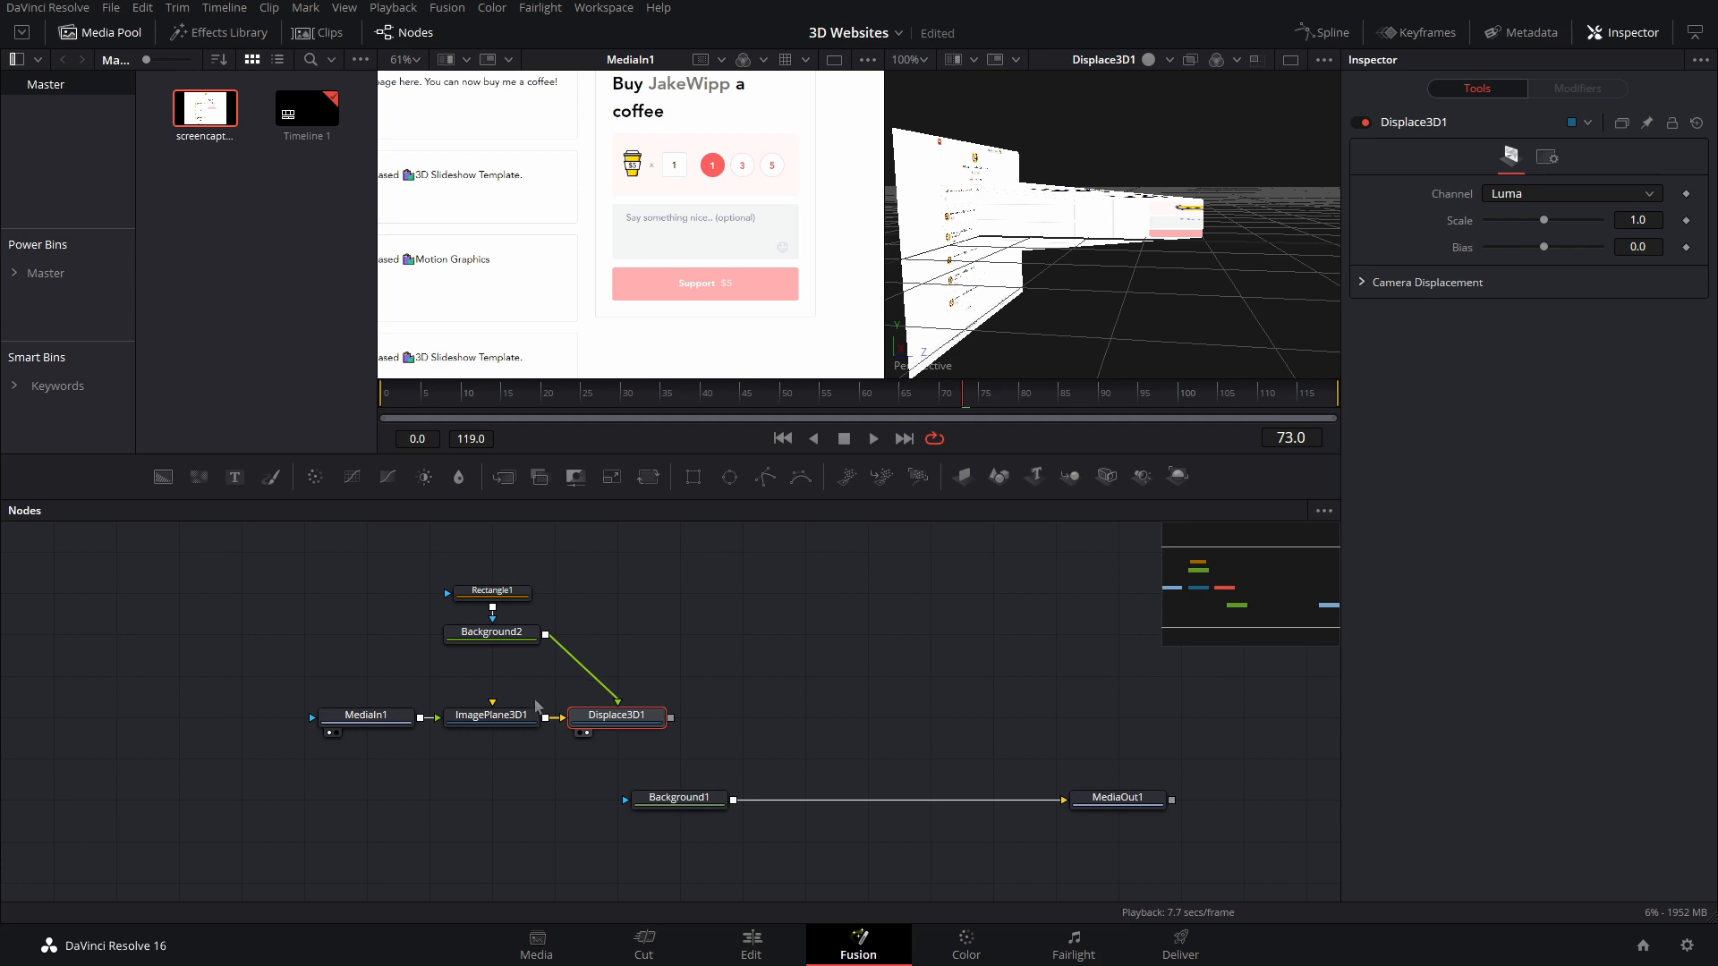
pyautogui.moveTo(1544, 221); pyautogui.dragTo(1496, 242)
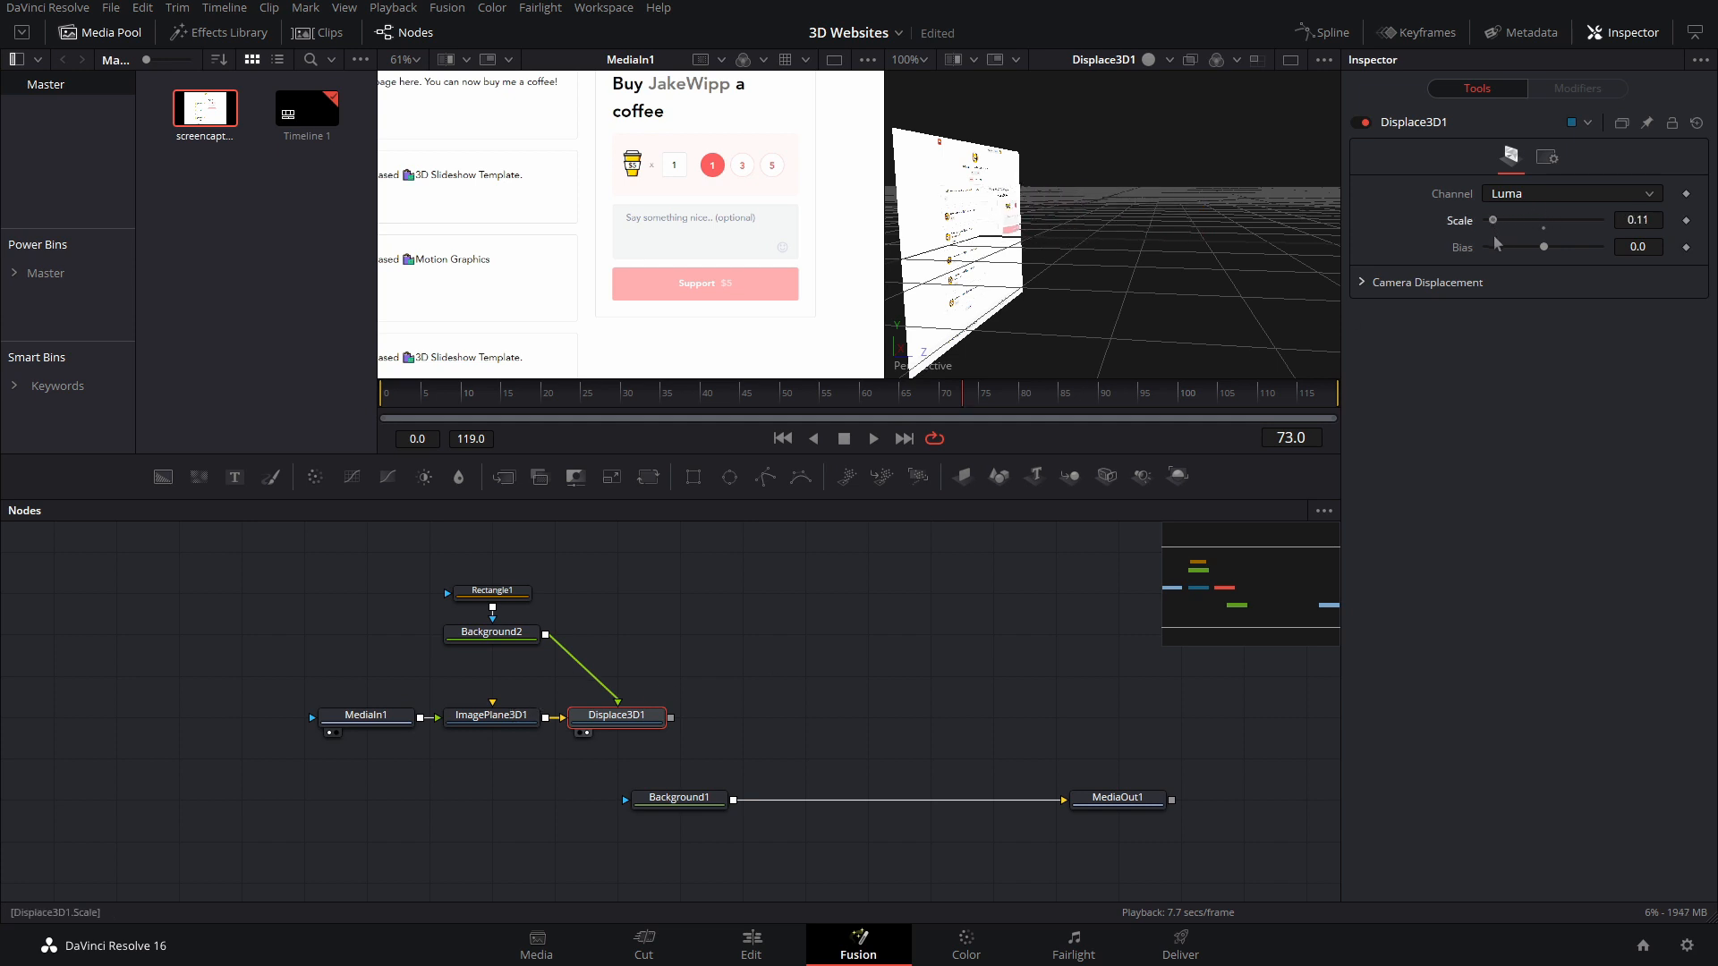
pyautogui.scroll(3, 1016, 227)
pyautogui.moveTo(1016, 226); pyautogui.dragTo(1167, 337)
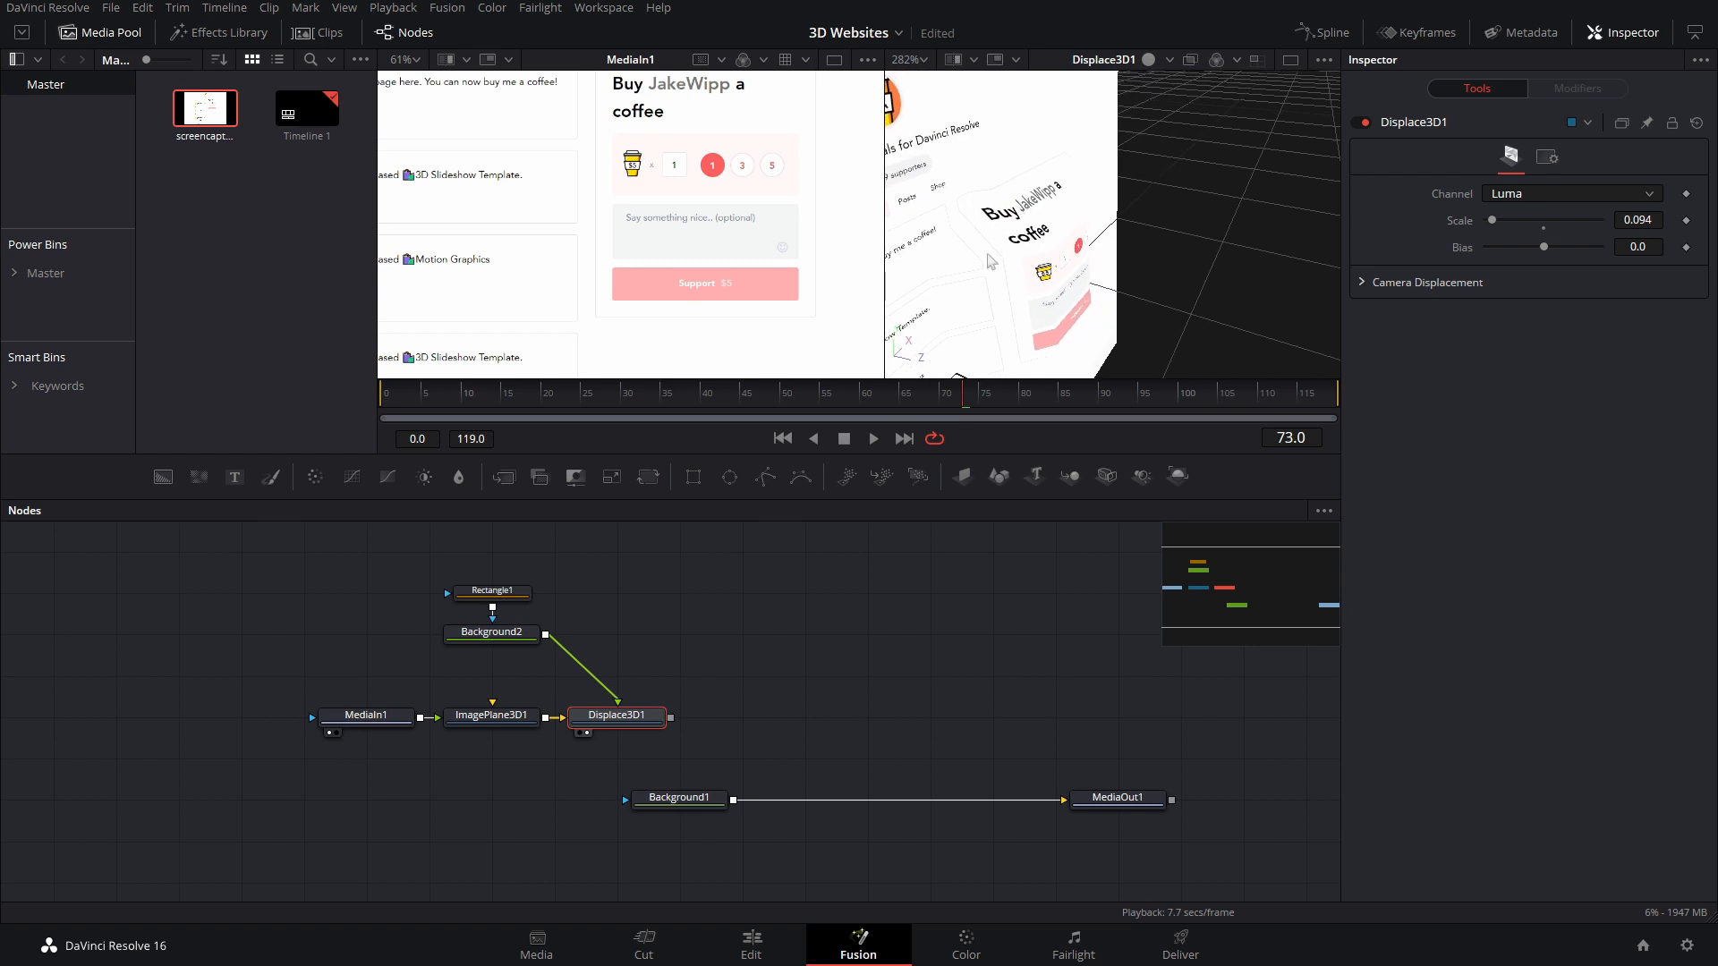
# Step: Set the image plane's subdivisions to 500 to sharpen the displaced coffee box's edges
pyautogui.click(465, 719)
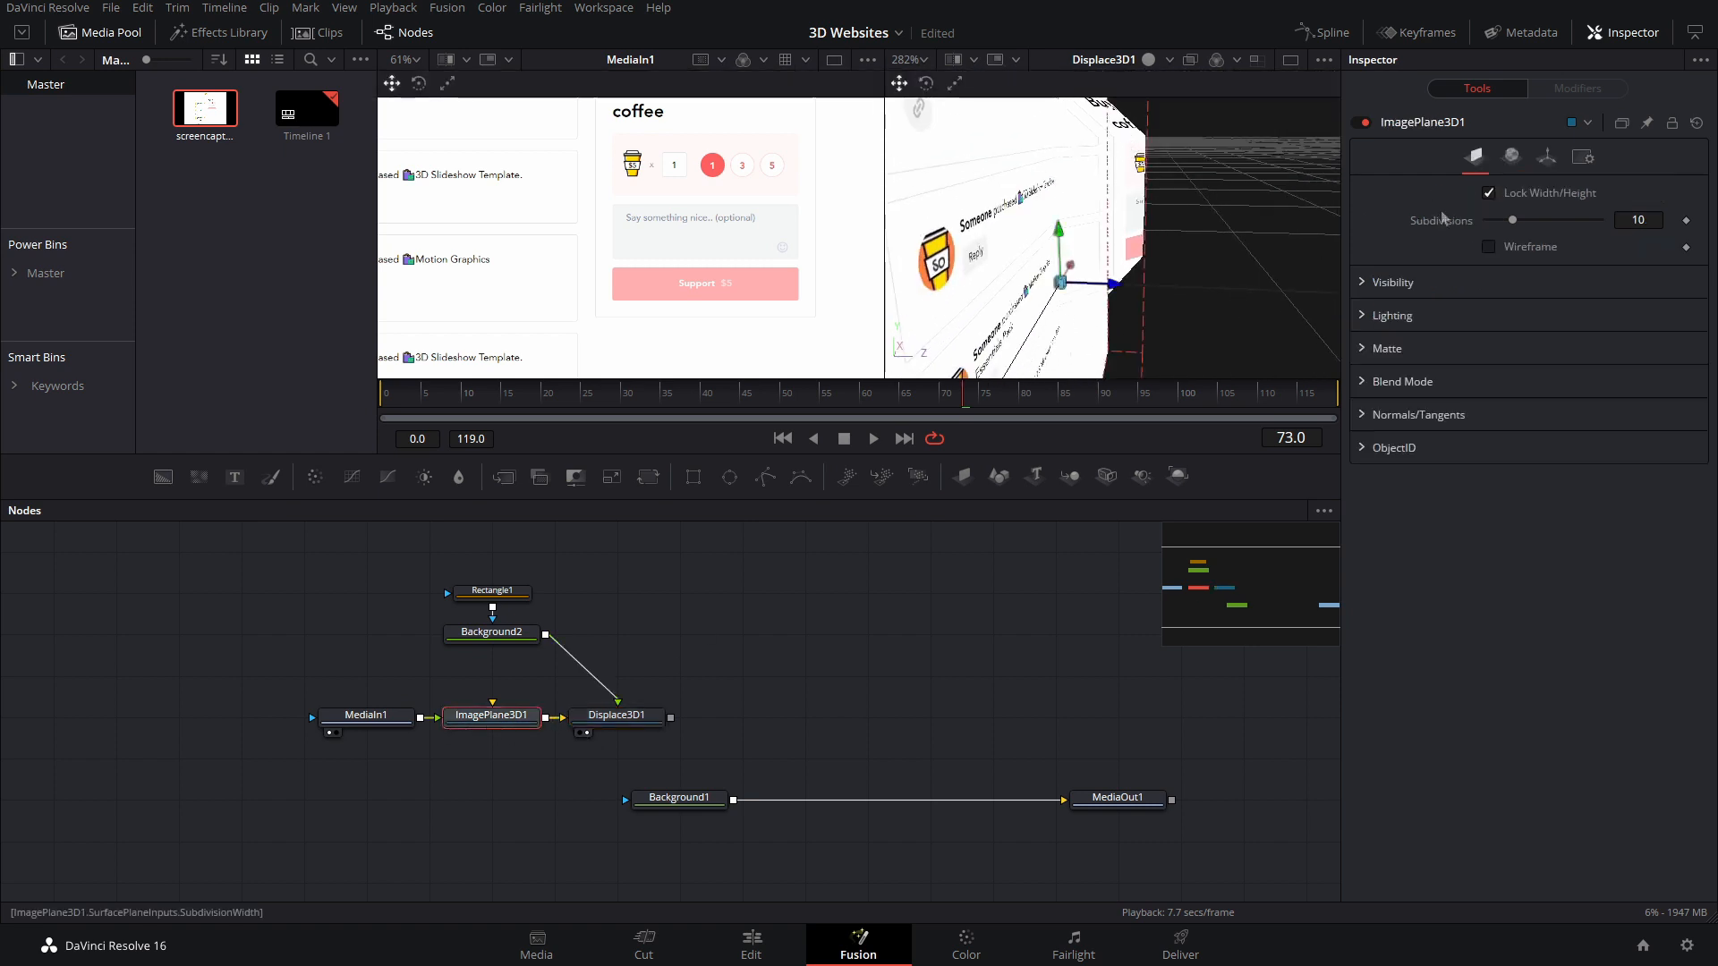
pyautogui.moveTo(1512, 220); pyautogui.dragTo(1600, 220)
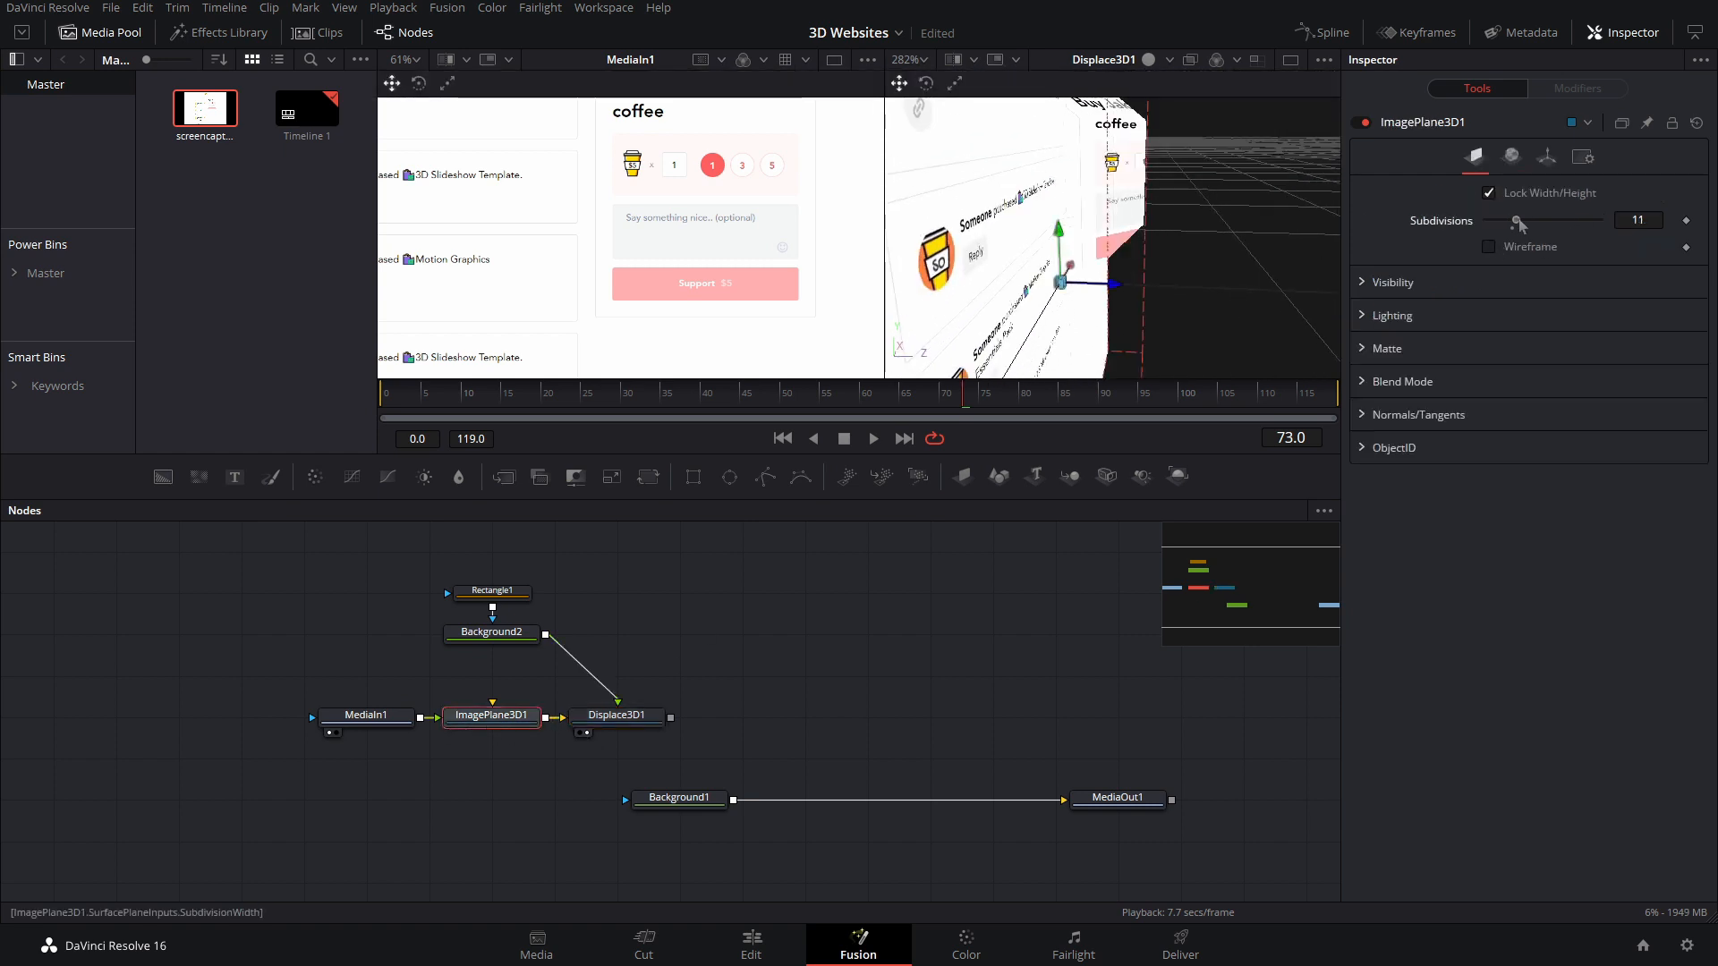
pyautogui.moveTo(1180, 202); pyautogui.dragTo(1069, 313)
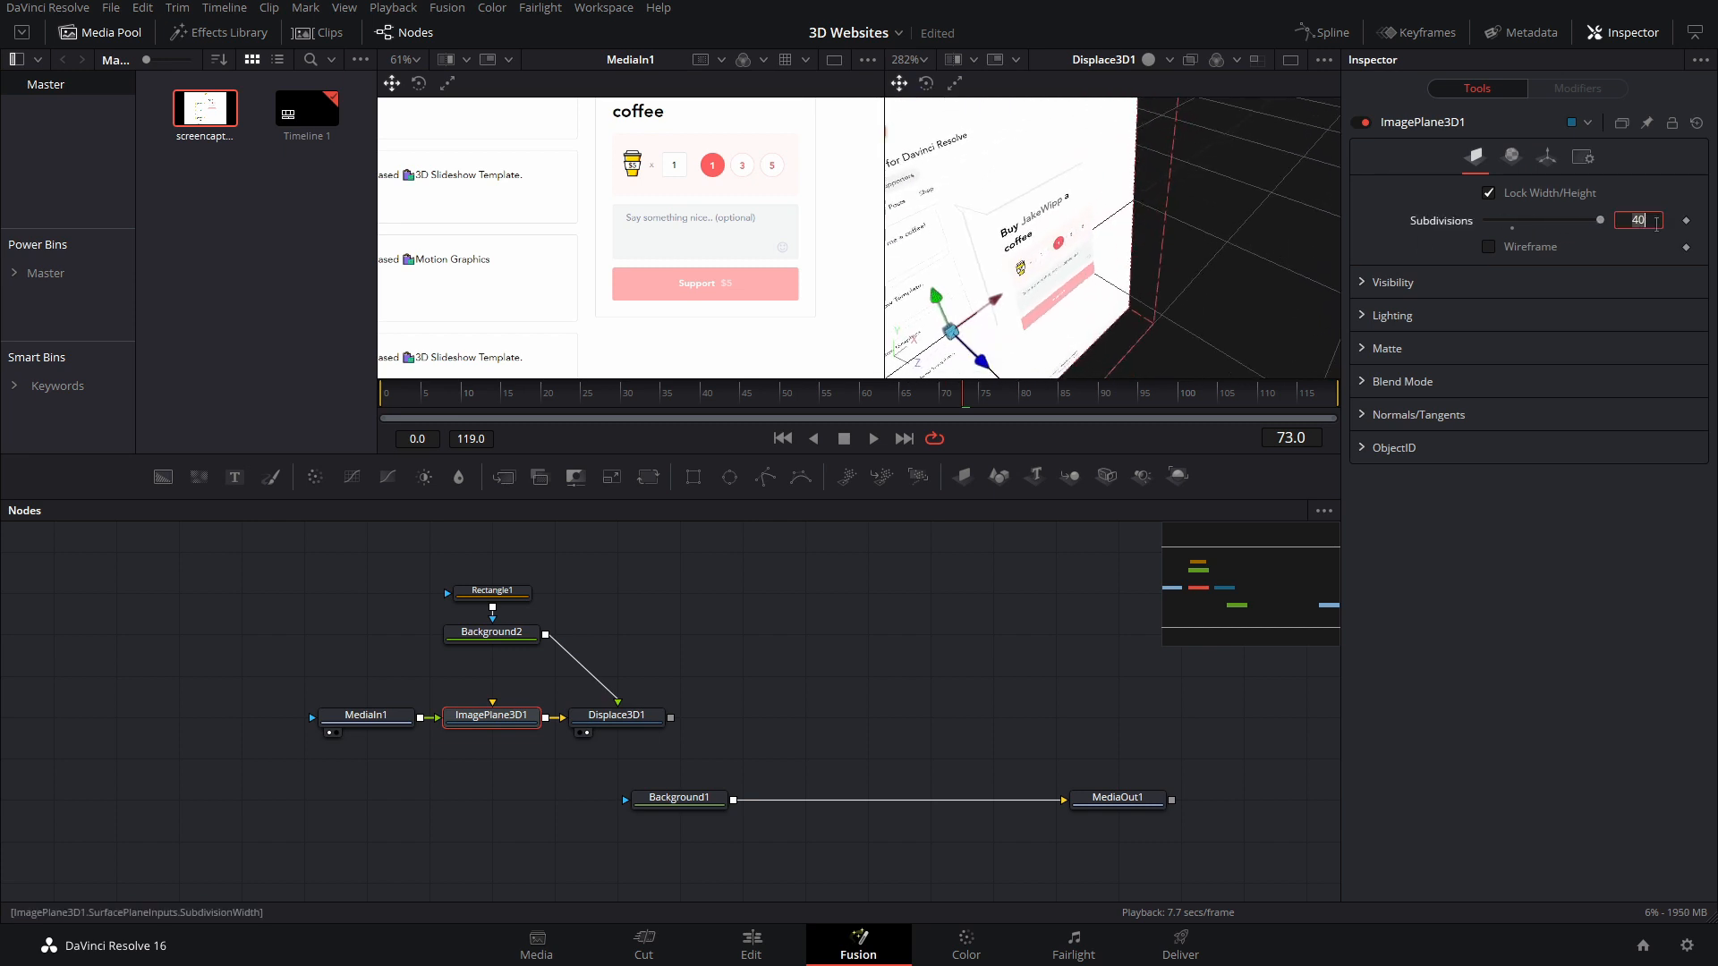
pyautogui.click(1119, 575)
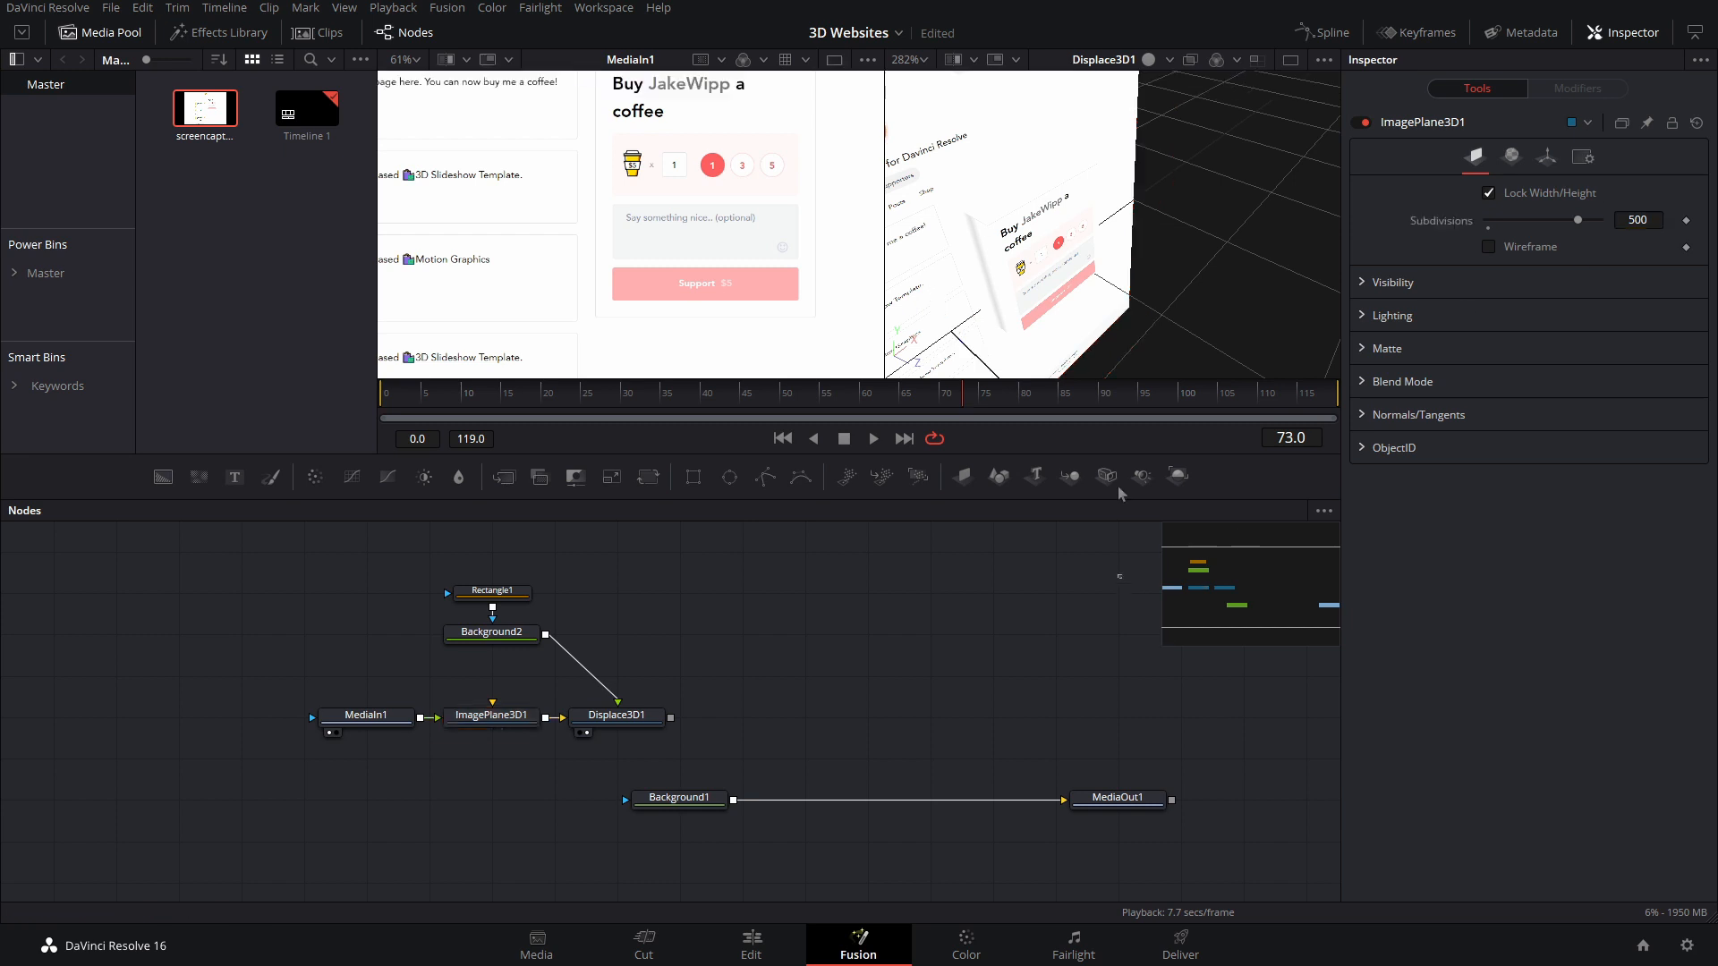
pyautogui.moveTo(1058, 297); pyautogui.dragTo(1067, 182)
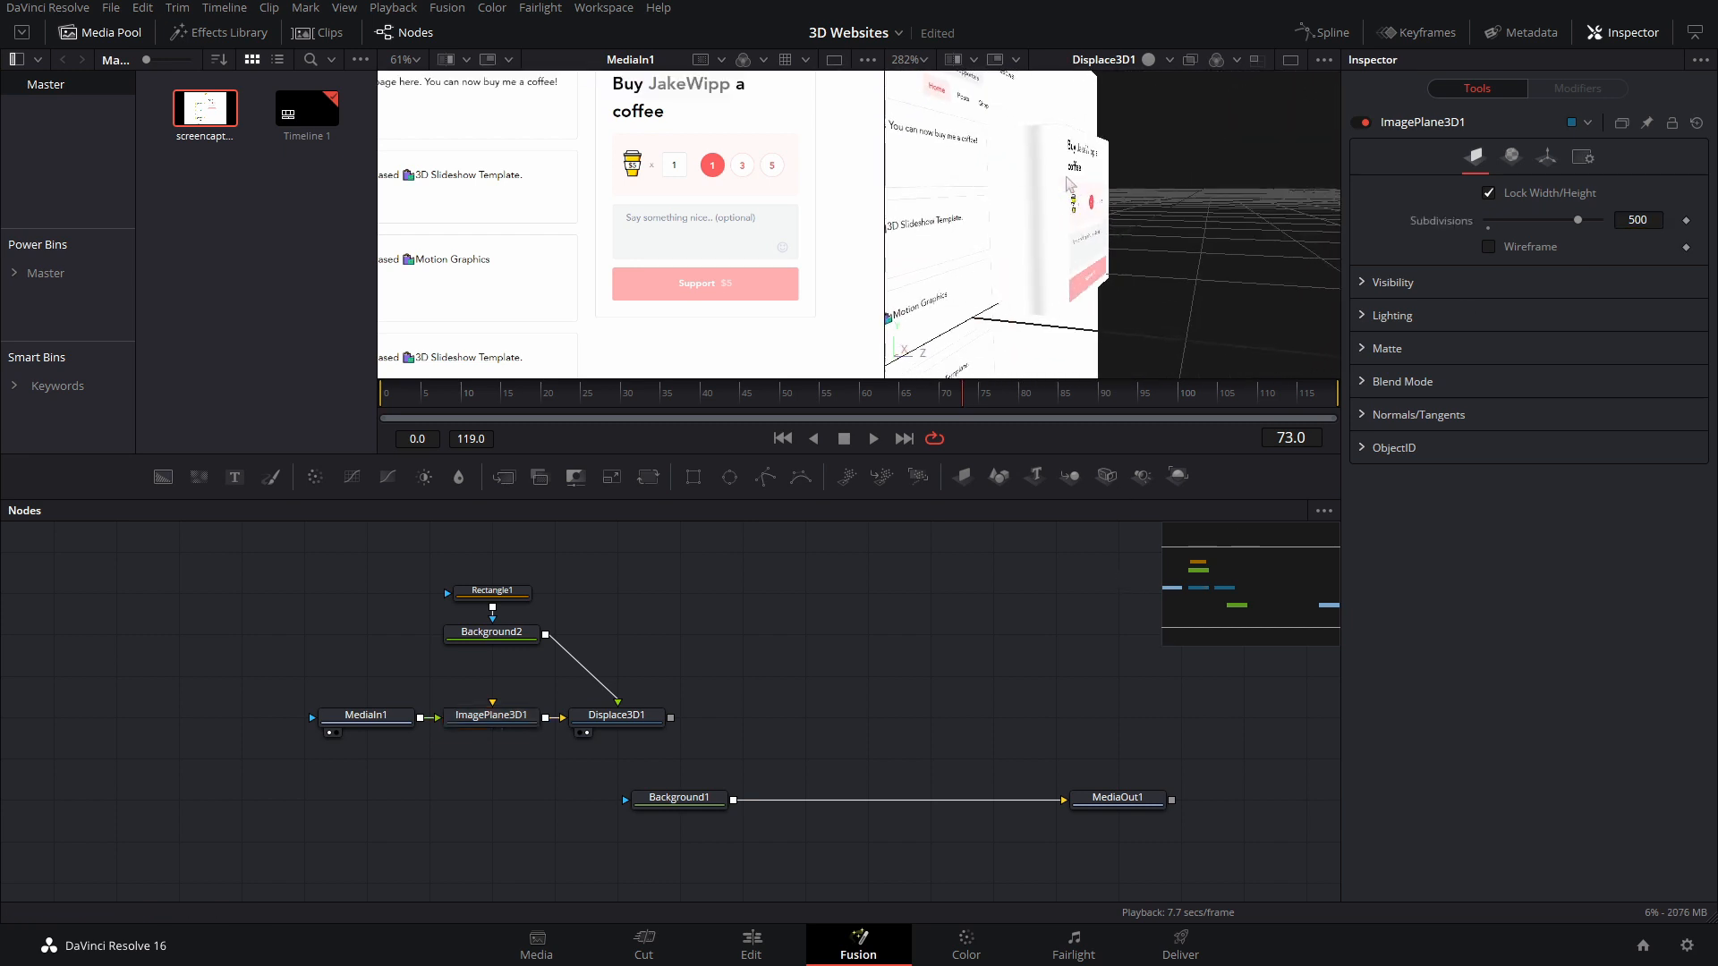
# Step: Enlarge the coffee box's rectangle mask to a width of about 0.2175 and a height of about 0.3046
pyautogui.click(493, 591)
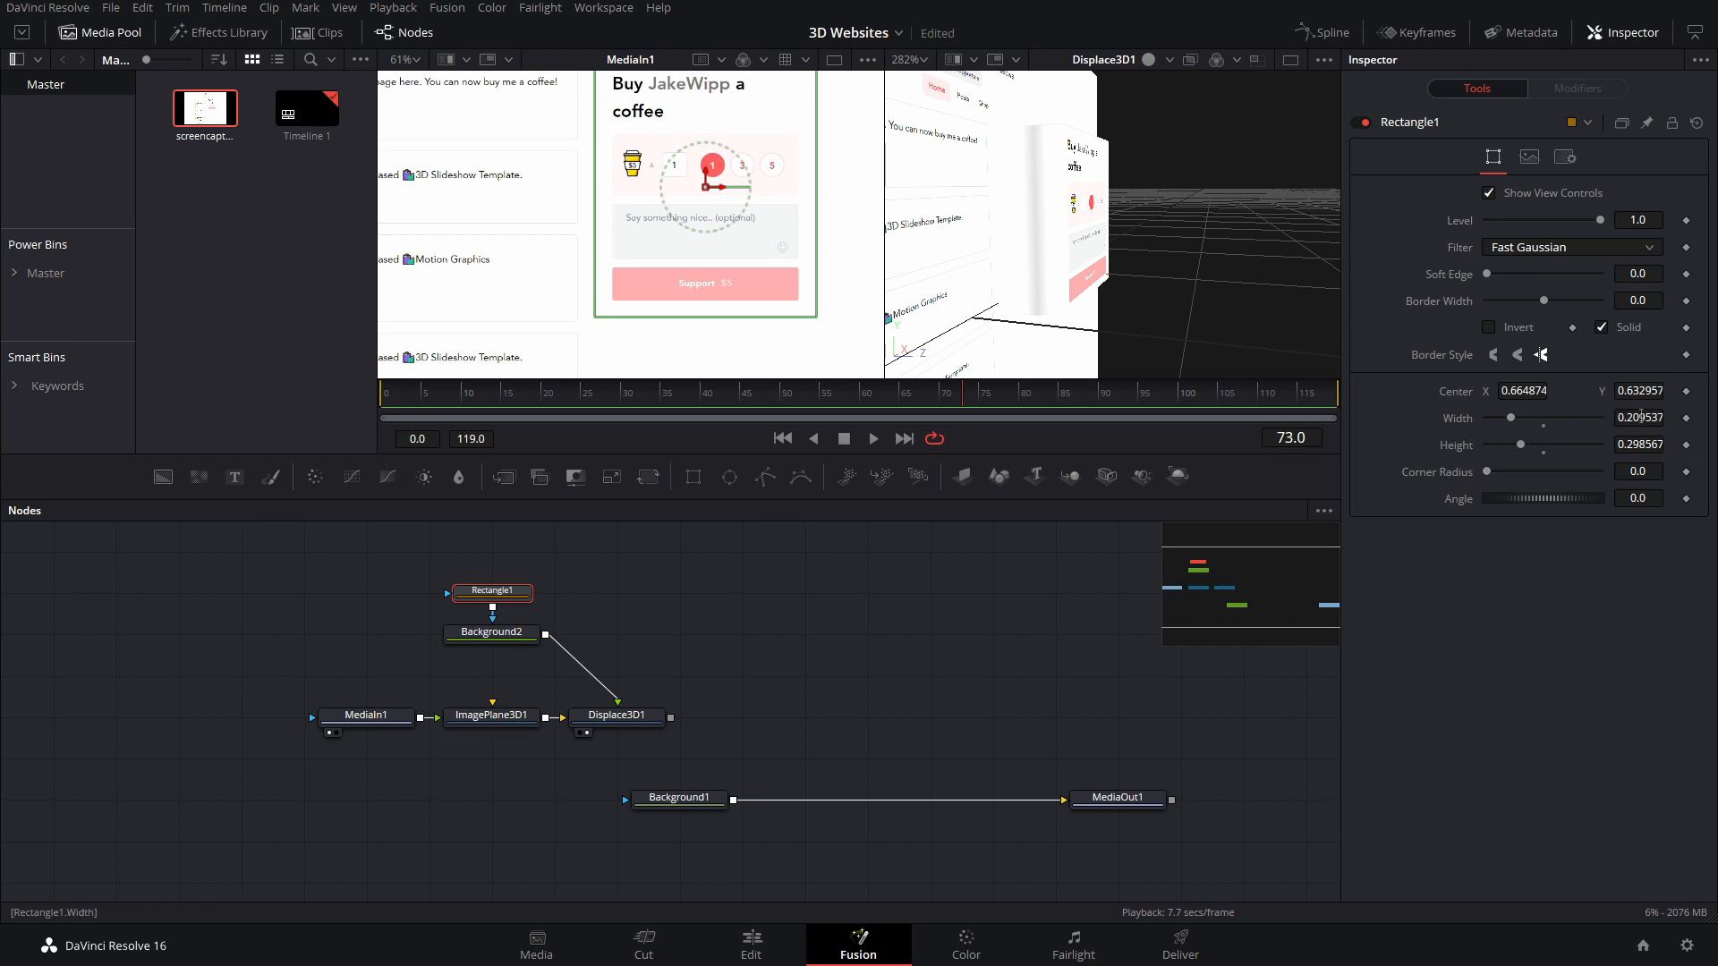
pyautogui.moveTo(1641, 417); pyautogui.dragTo(1648, 417)
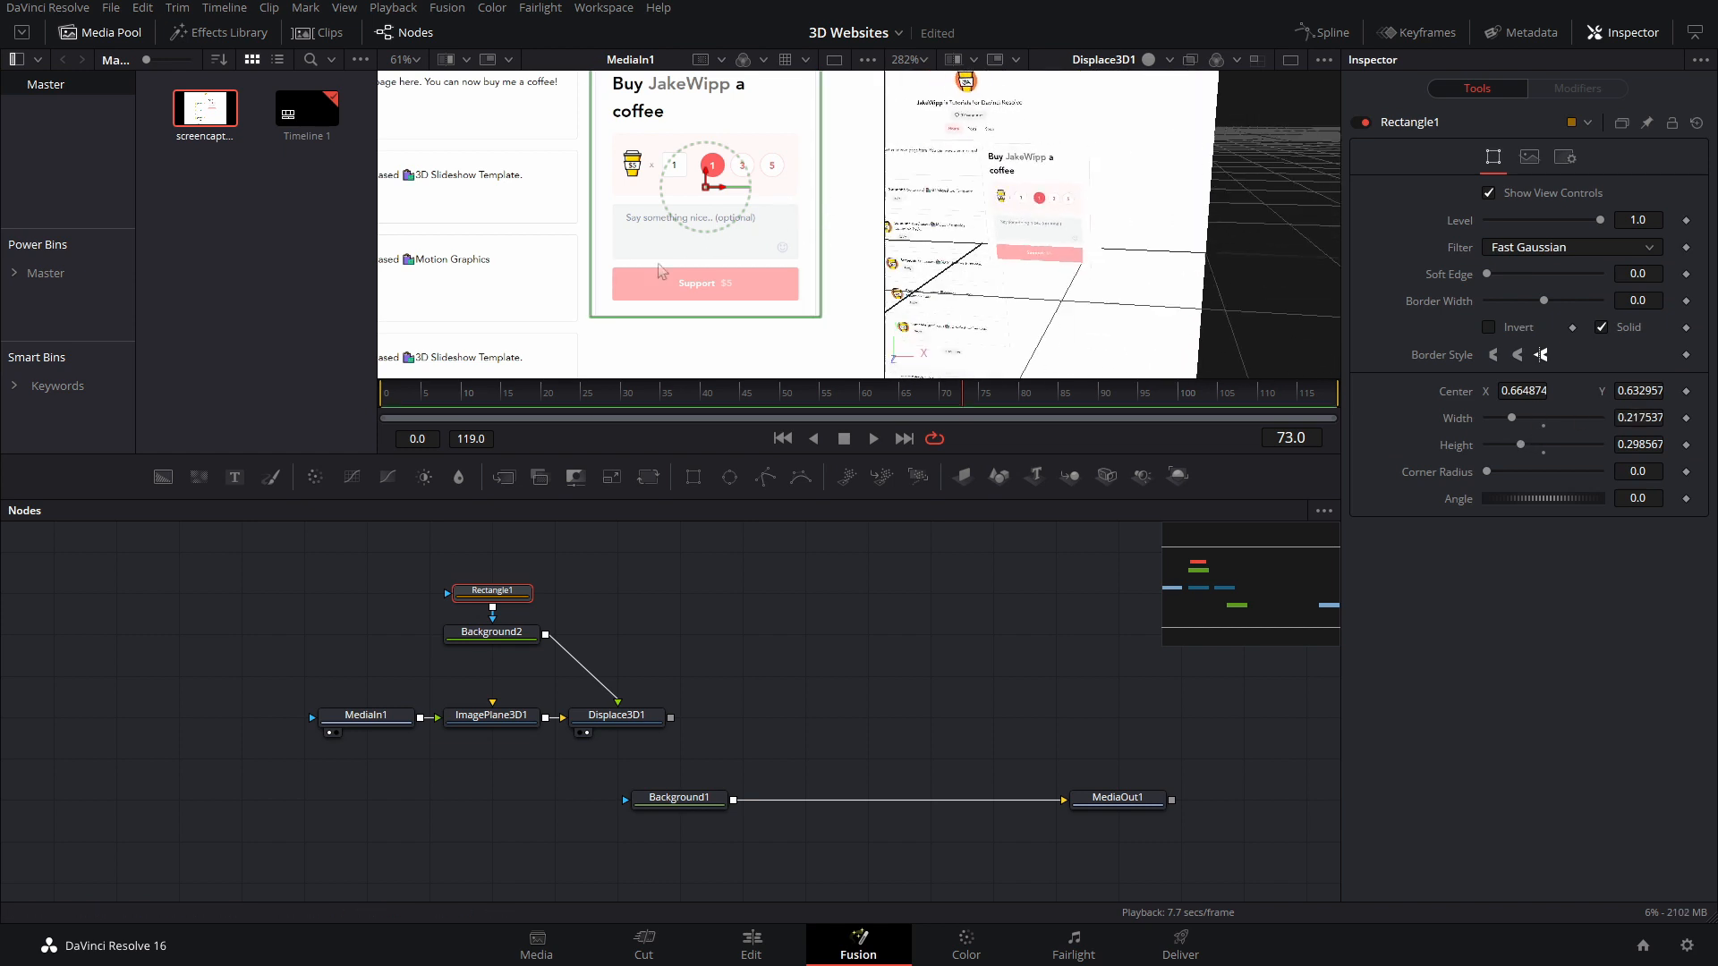
pyautogui.scroll(3, 1059, 252)
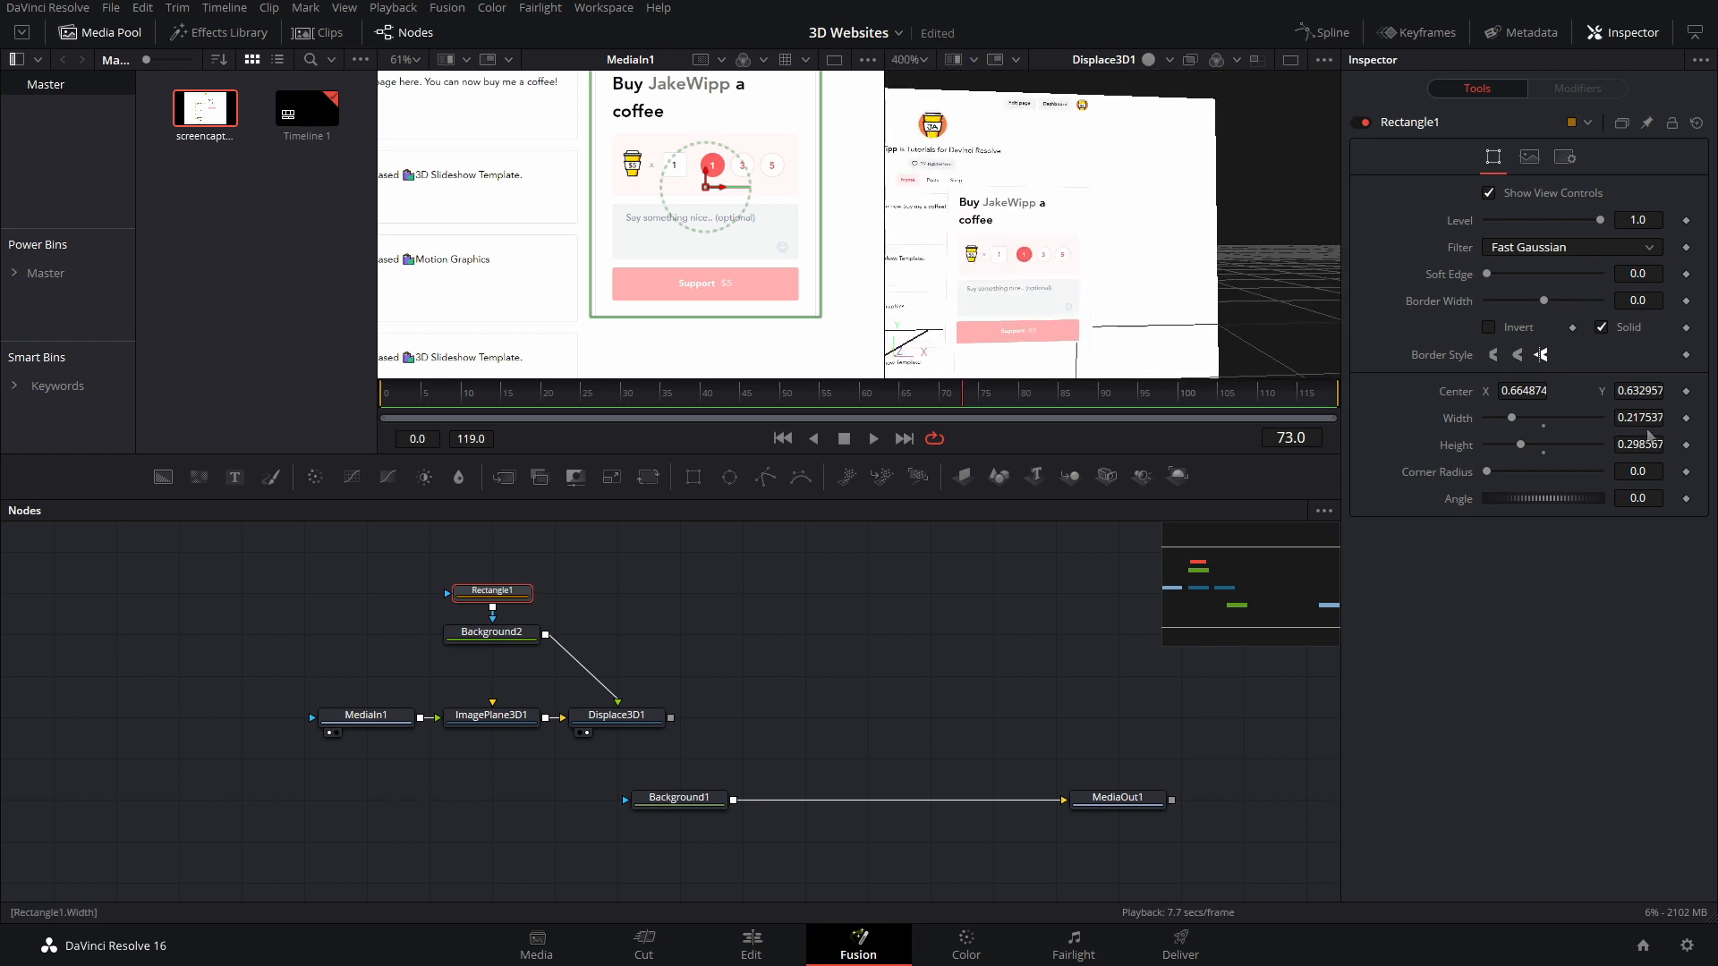
pyautogui.moveTo(1639, 445); pyautogui.dragTo(1645, 445)
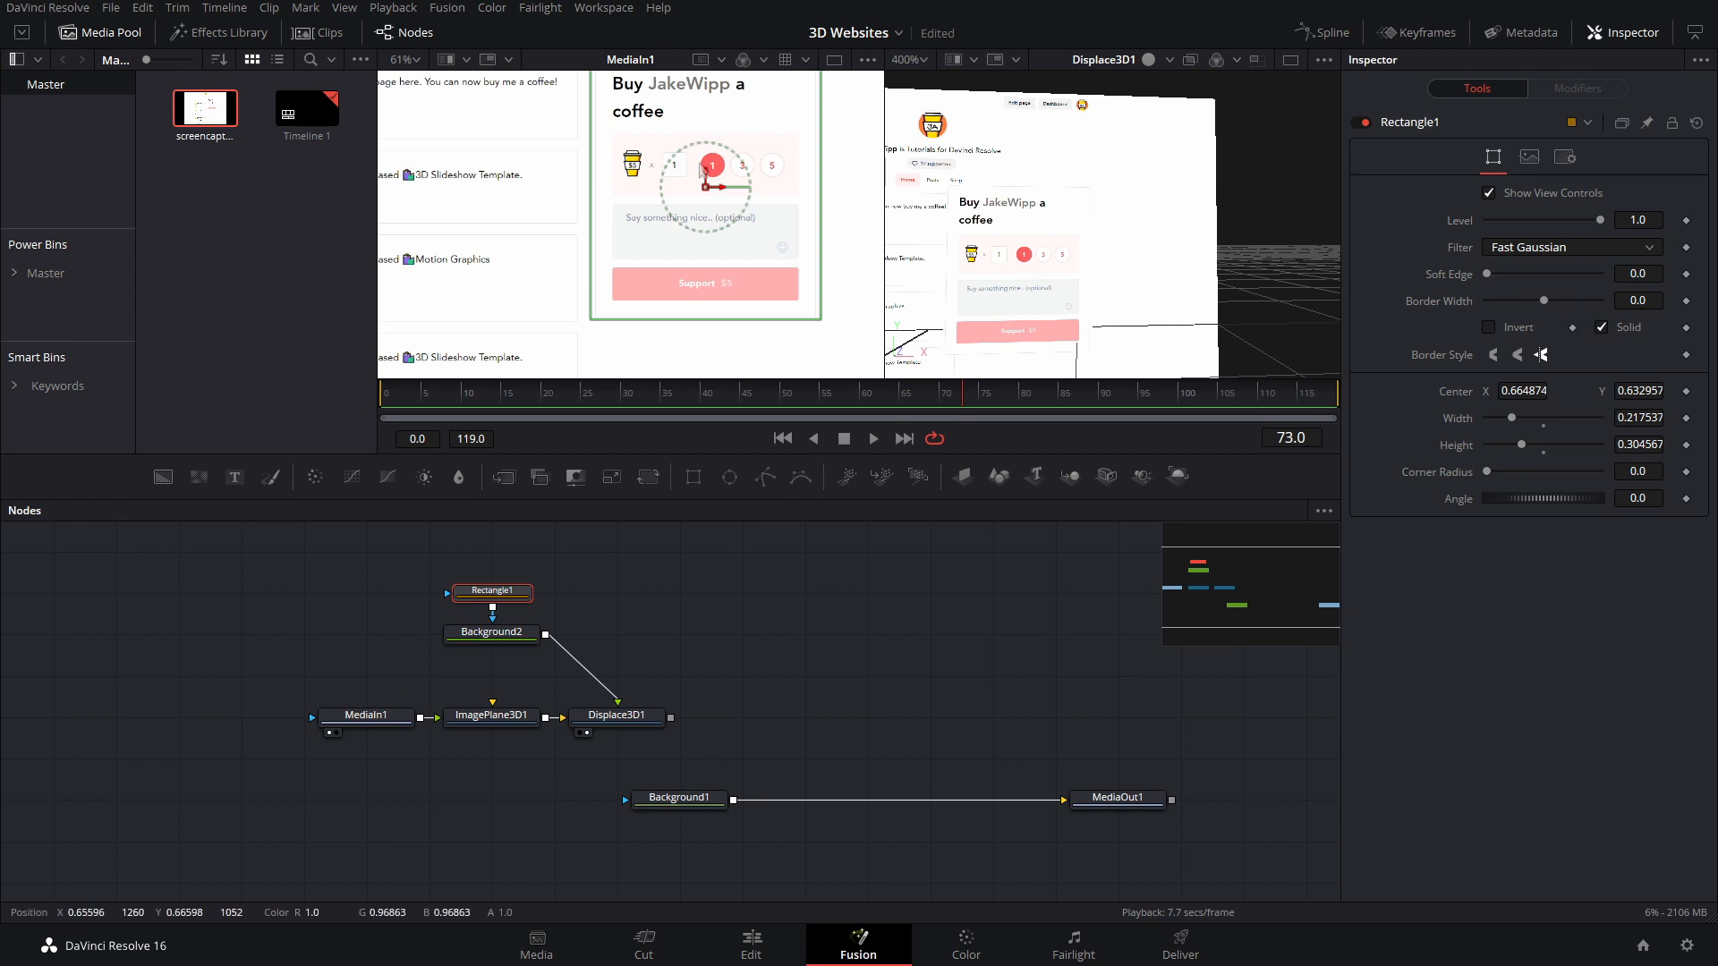
# Step: Turn on lighting in the 3D viewer showing the Displace 3D result and view the coffee box at an angle
pyautogui.moveTo(985, 238)
pyautogui.mouseDown()
pyautogui.moveTo(1151, 104)
pyautogui.moveTo(1154, 136)
pyautogui.moveTo(1096, 219)
pyautogui.moveTo(862, 334)
pyautogui.moveTo(804, 388)
pyautogui.moveTo(1083, 344)
pyautogui.moveTo(1054, 259)
pyautogui.moveTo(1078, 228)
pyautogui.moveTo(1053, 226)
pyautogui.mouseUp()
pyautogui.rightClick(1052, 256)
pyautogui.moveTo(1153, 335)
pyautogui.click(1261, 391)
pyautogui.scroll(-5, 1052, 227)
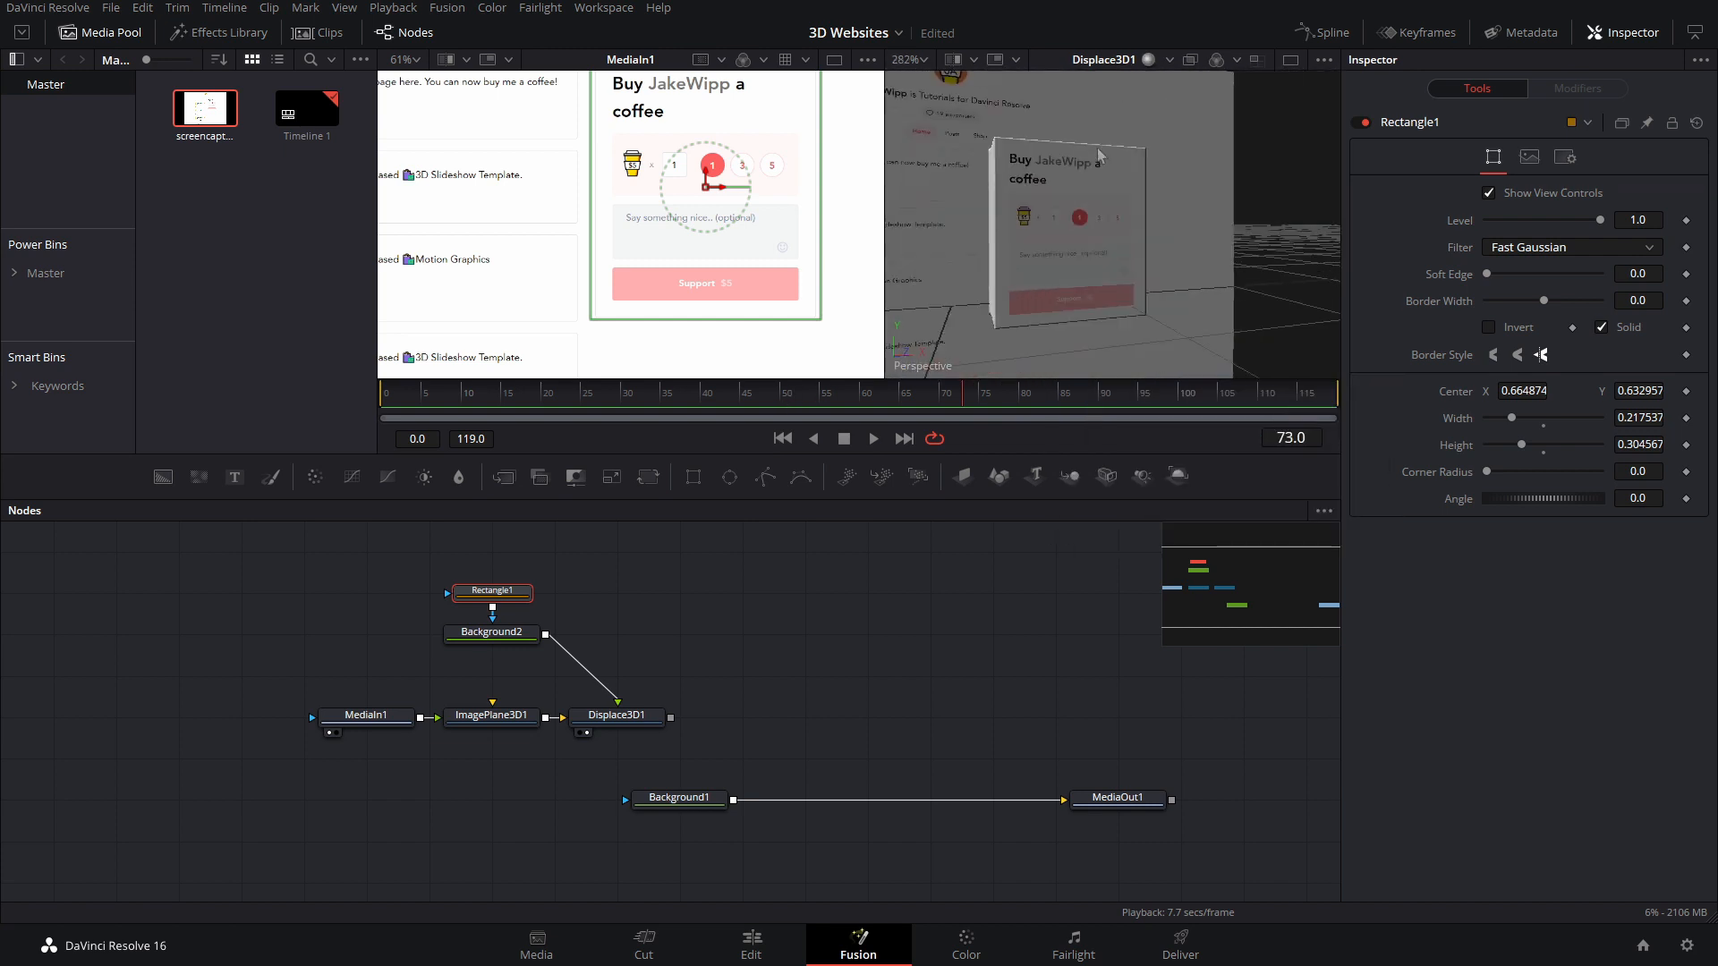
pyautogui.moveTo(903, 295); pyautogui.dragTo(1143, 393)
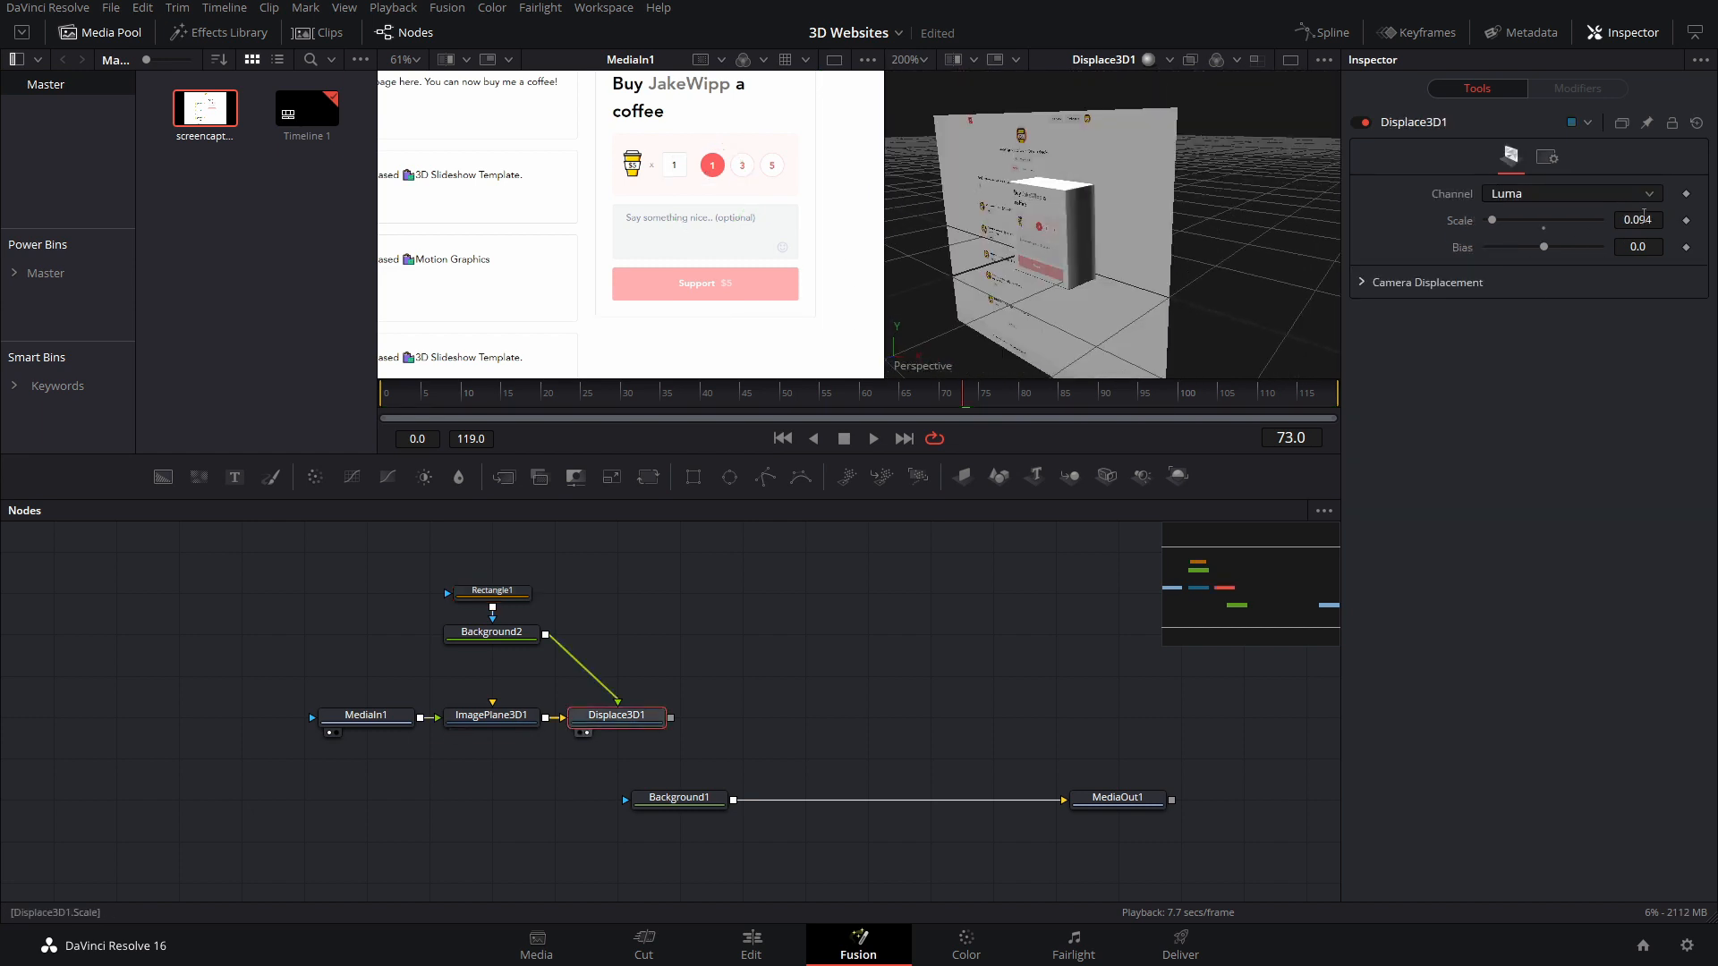
# Step: Lower the Displace 3D node's displacement scale to 0.03
pyautogui.moveTo(1491, 221); pyautogui.dragTo(1487, 220)
pyautogui.moveTo(1208, 233); pyautogui.dragTo(1131, 328)
pyautogui.scroll(4, 1131, 235)
pyautogui.scroll(-3, 1133, 237)
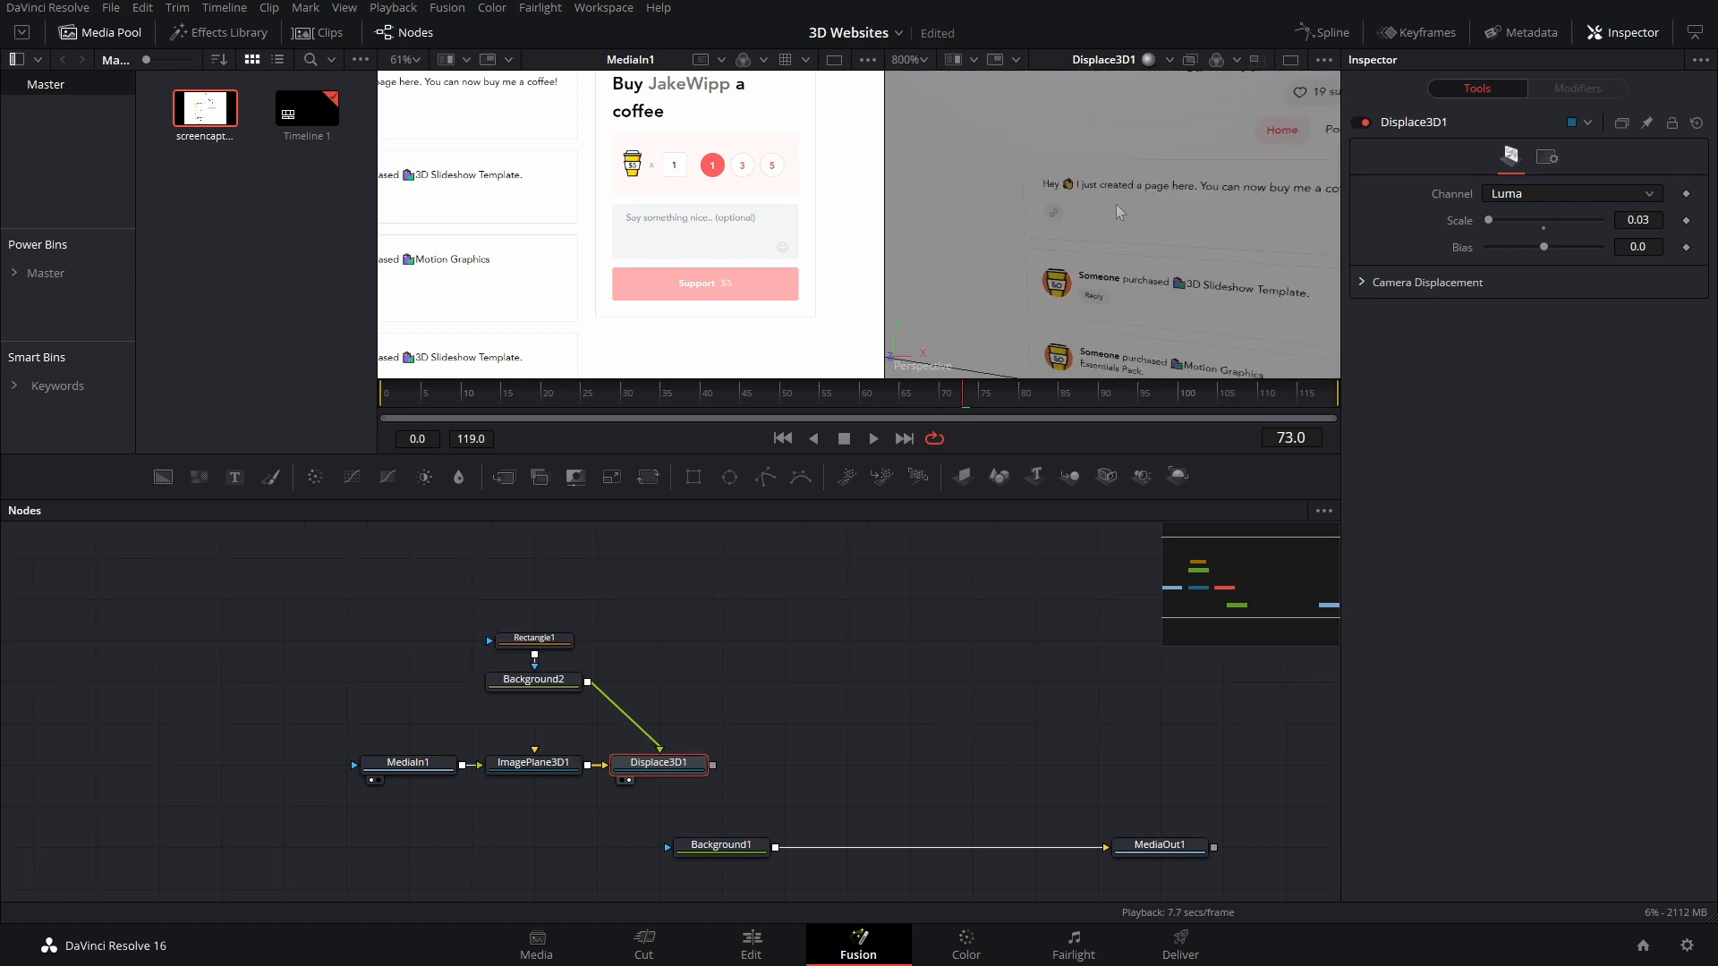
# Step: Add a second rectangle mask and fit it to the page's intro message box, about 0.3191 wide and 0.0978 high
pyautogui.moveTo(1116, 220); pyautogui.dragTo(1087, 179)
pyautogui.click(693, 476)
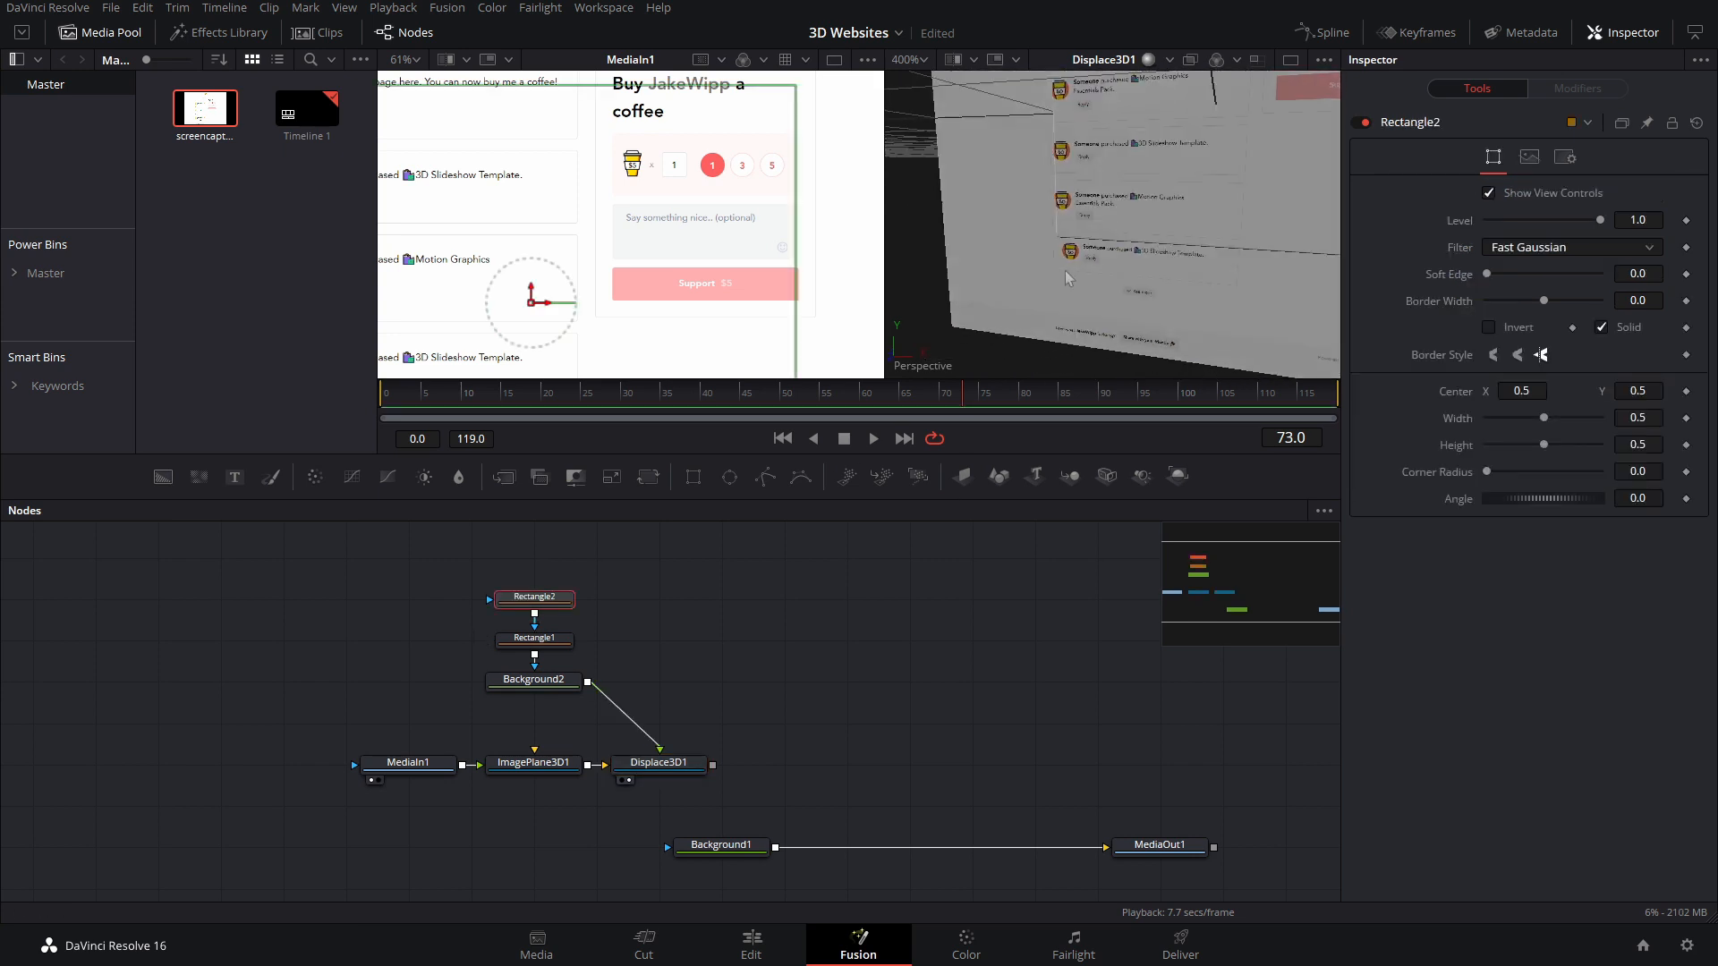
pyautogui.click(627, 783)
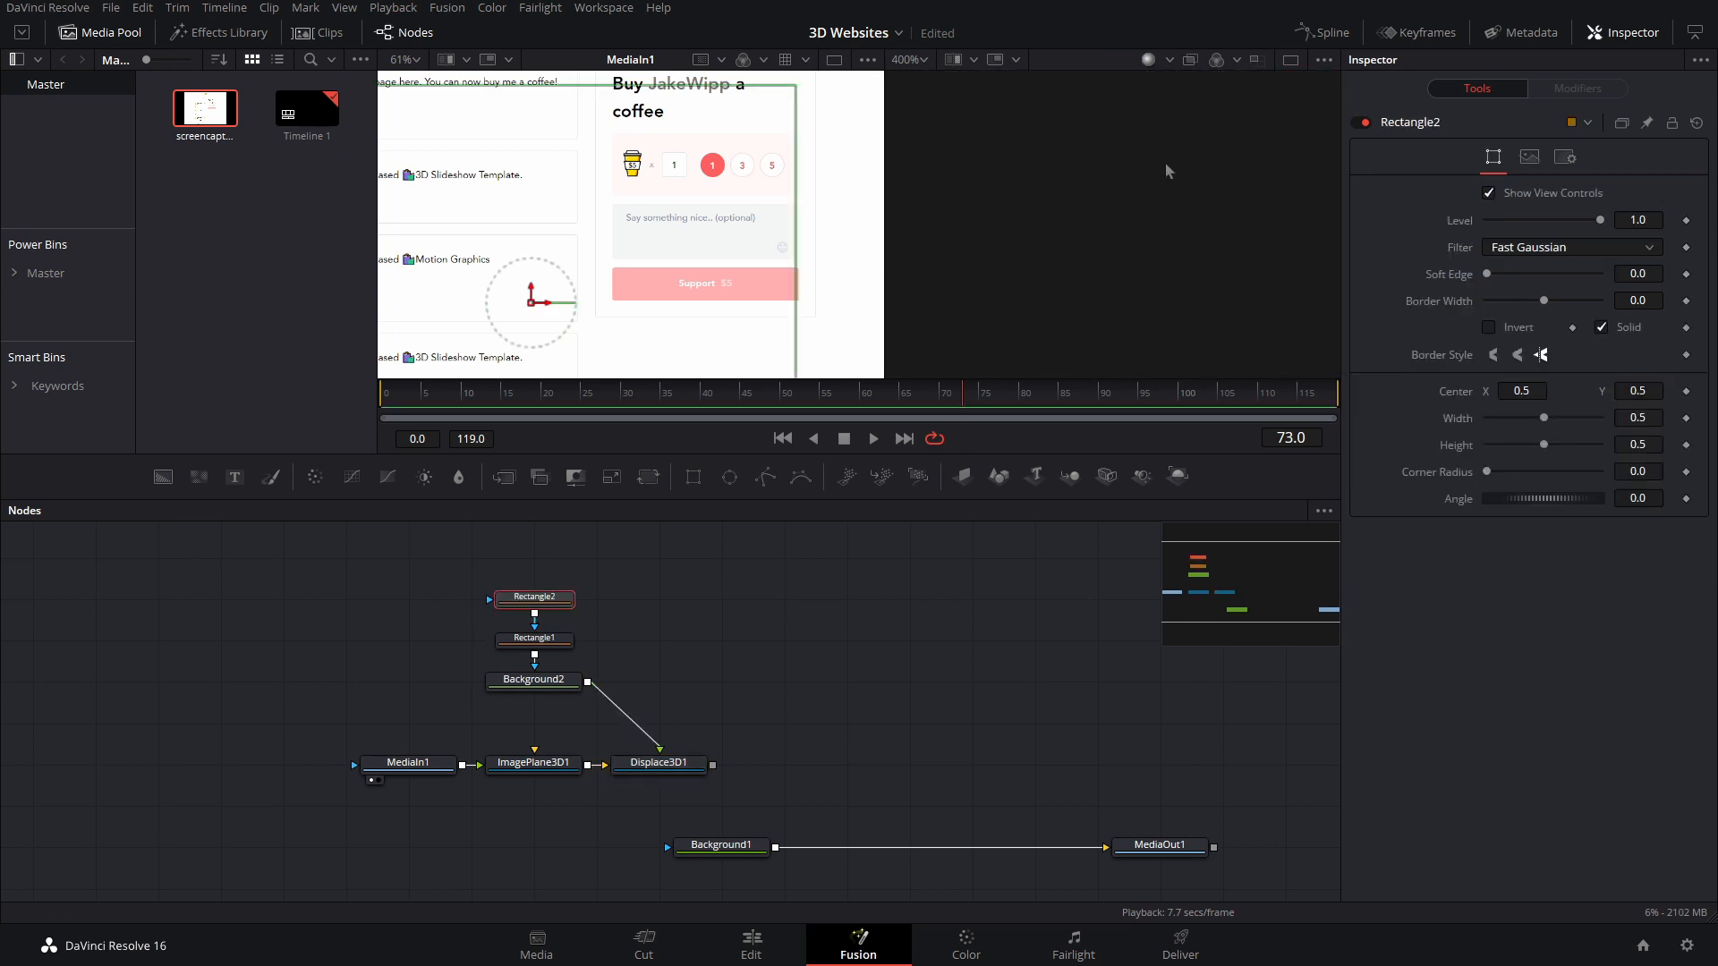
pyautogui.scroll(-3, 585, 262)
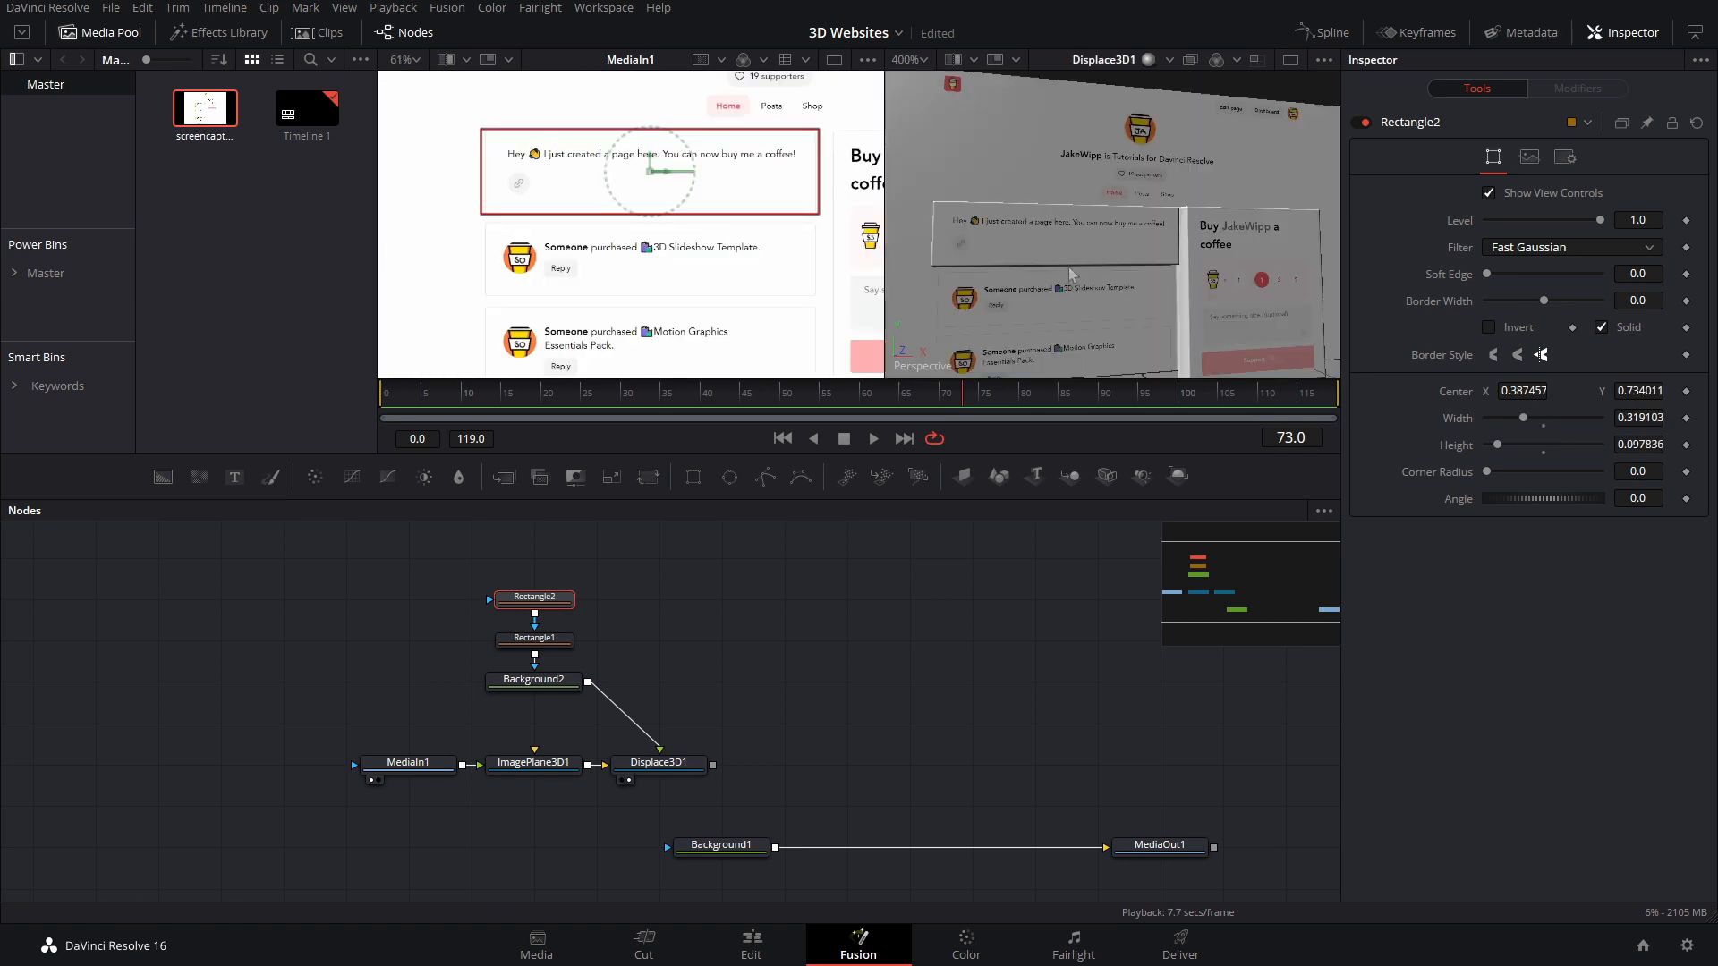
pyautogui.moveTo(1070, 275); pyautogui.dragTo(1075, 348)
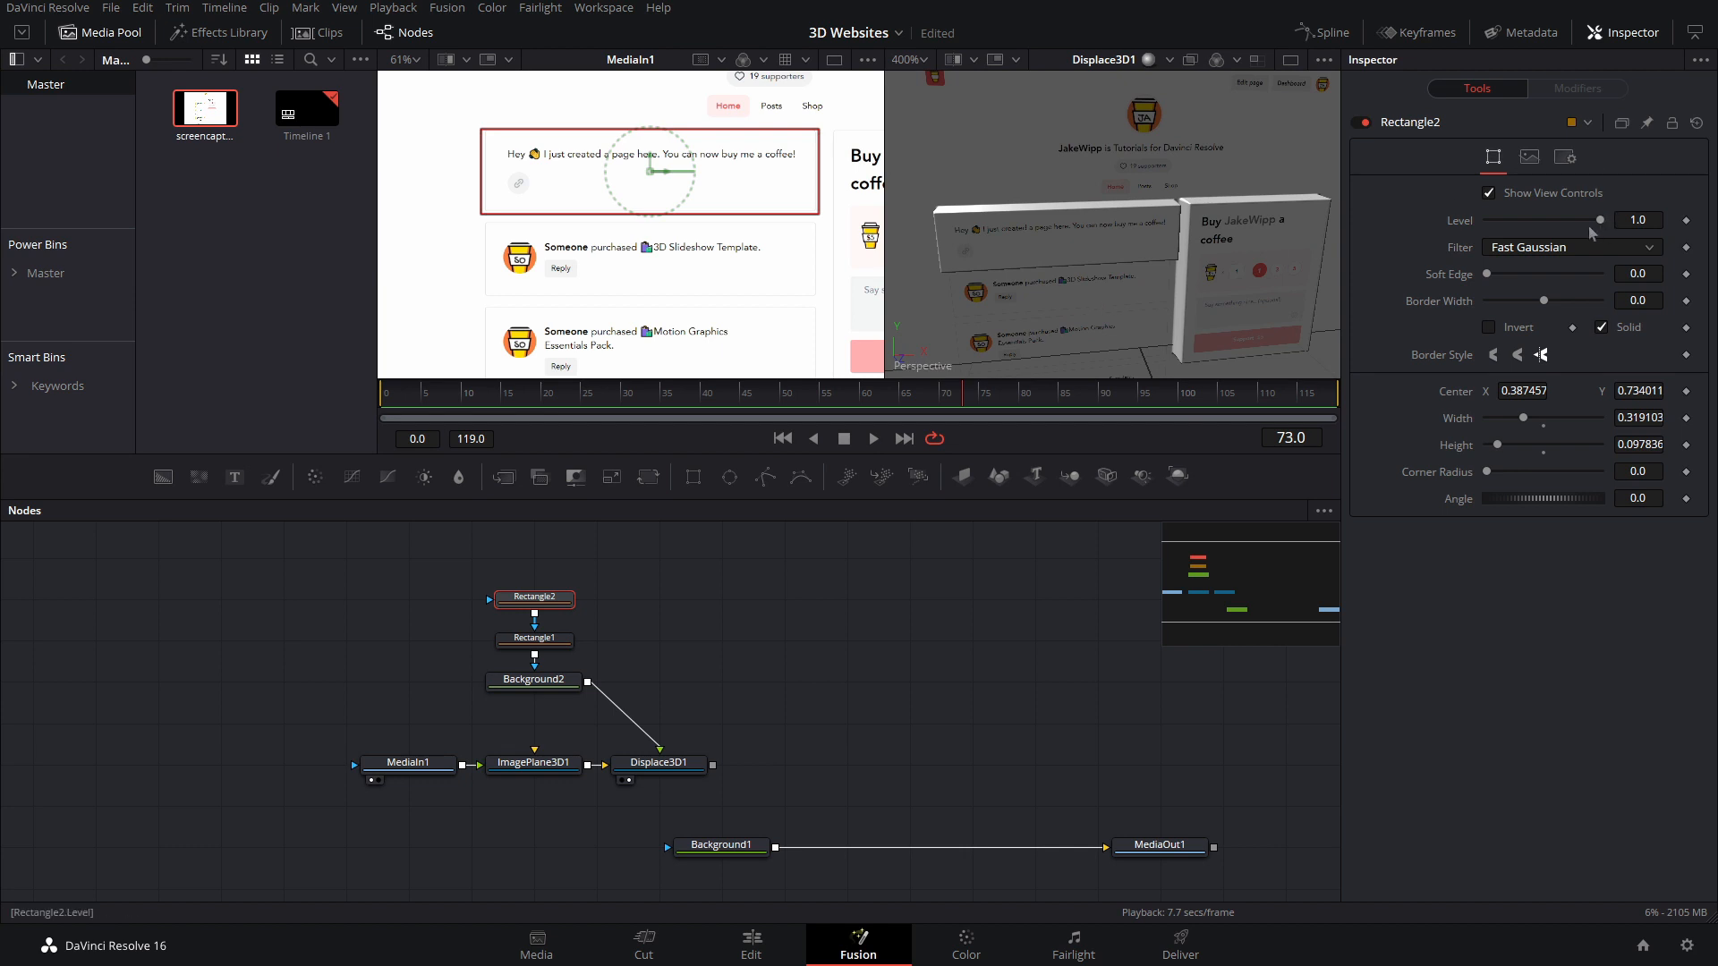
# Step: Set the second rectangle mask's level to 0.5 and show the masked white background in the second viewer
pyautogui.scroll(-4, 1547, 220)
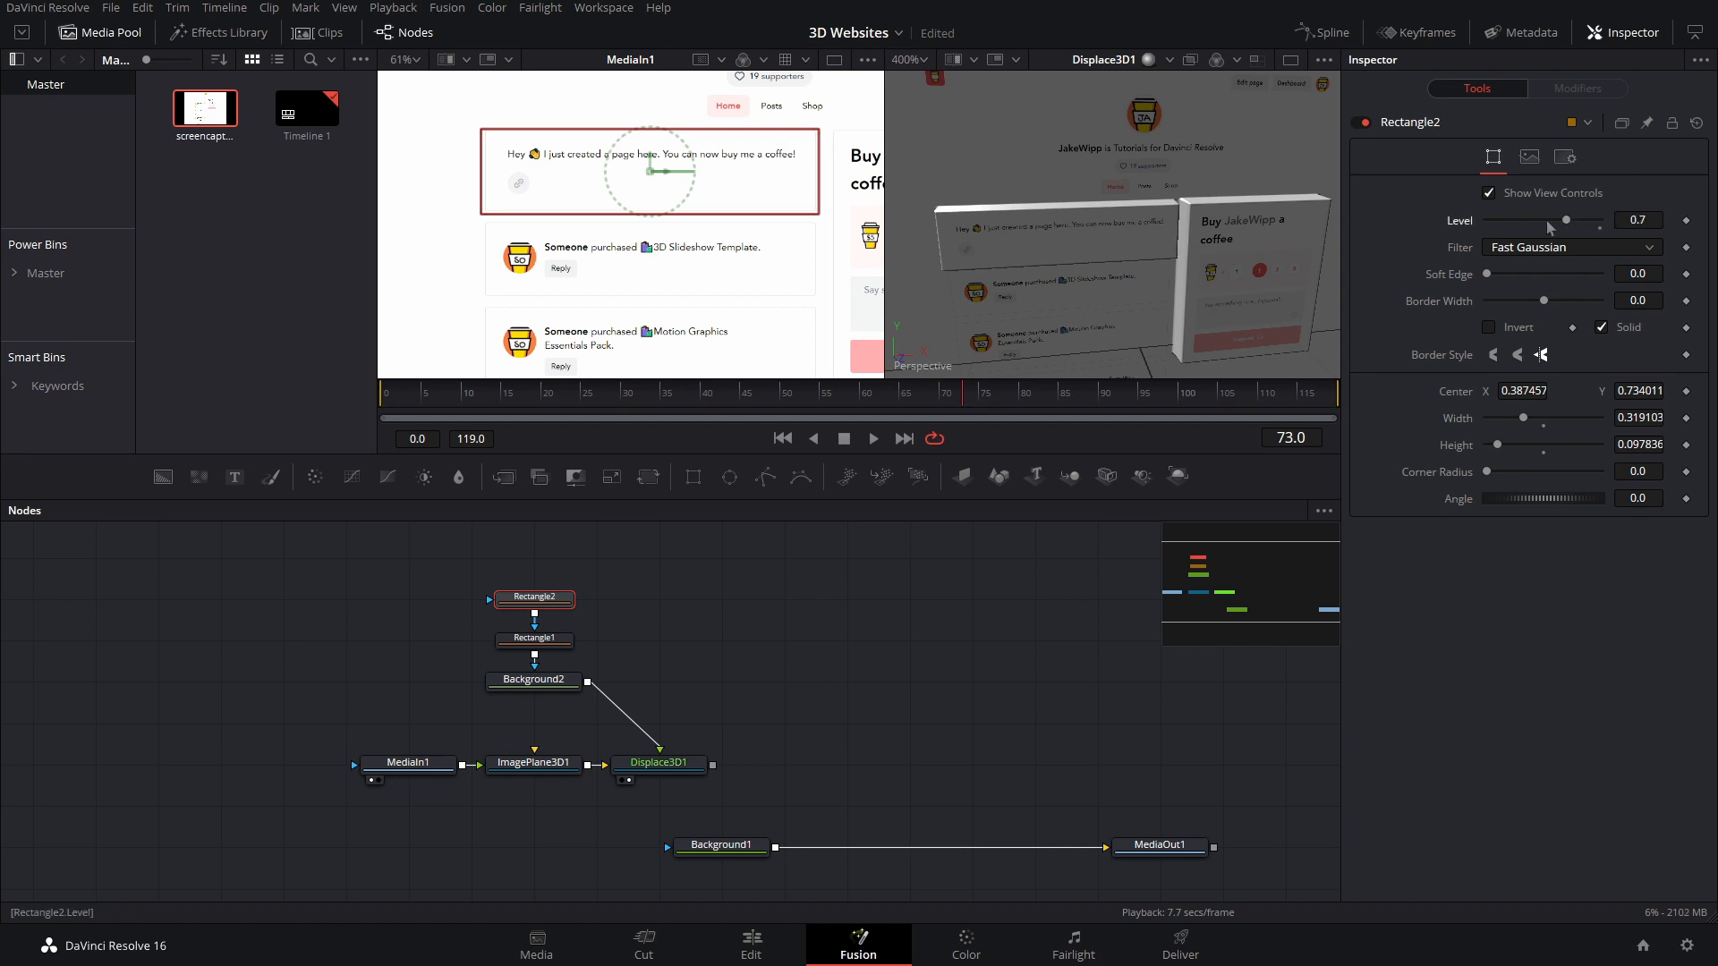
pyautogui.scroll(-1, 1541, 220)
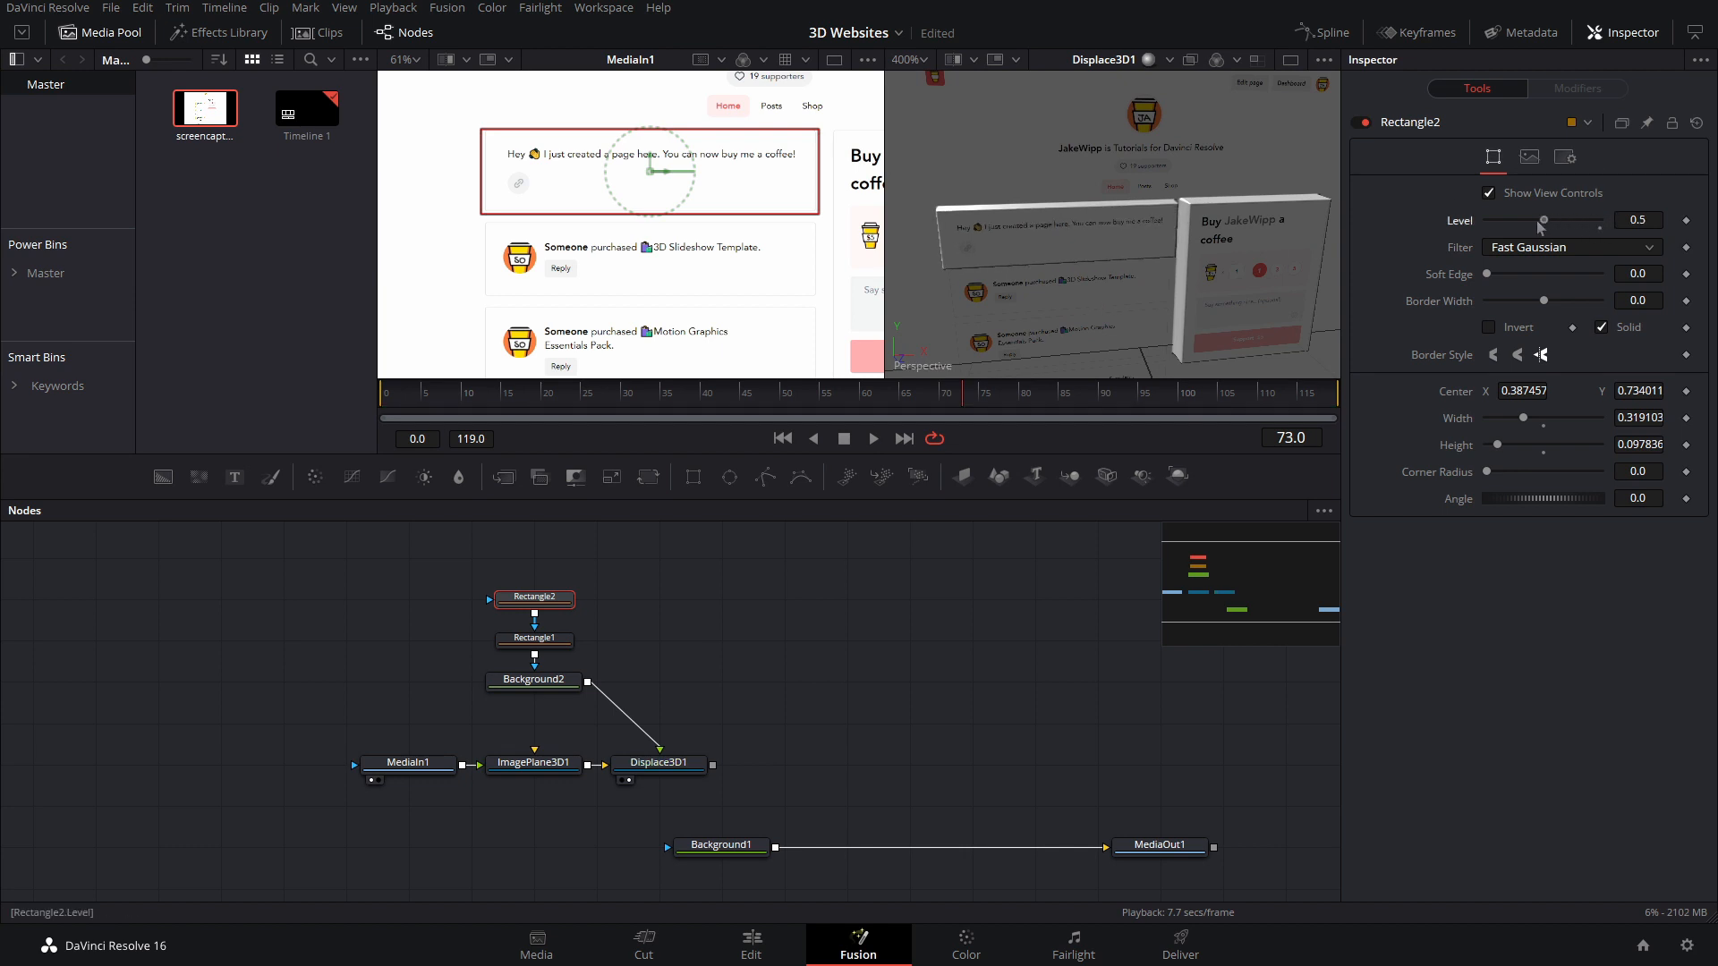
pyautogui.click(534, 680)
pyautogui.press('2')
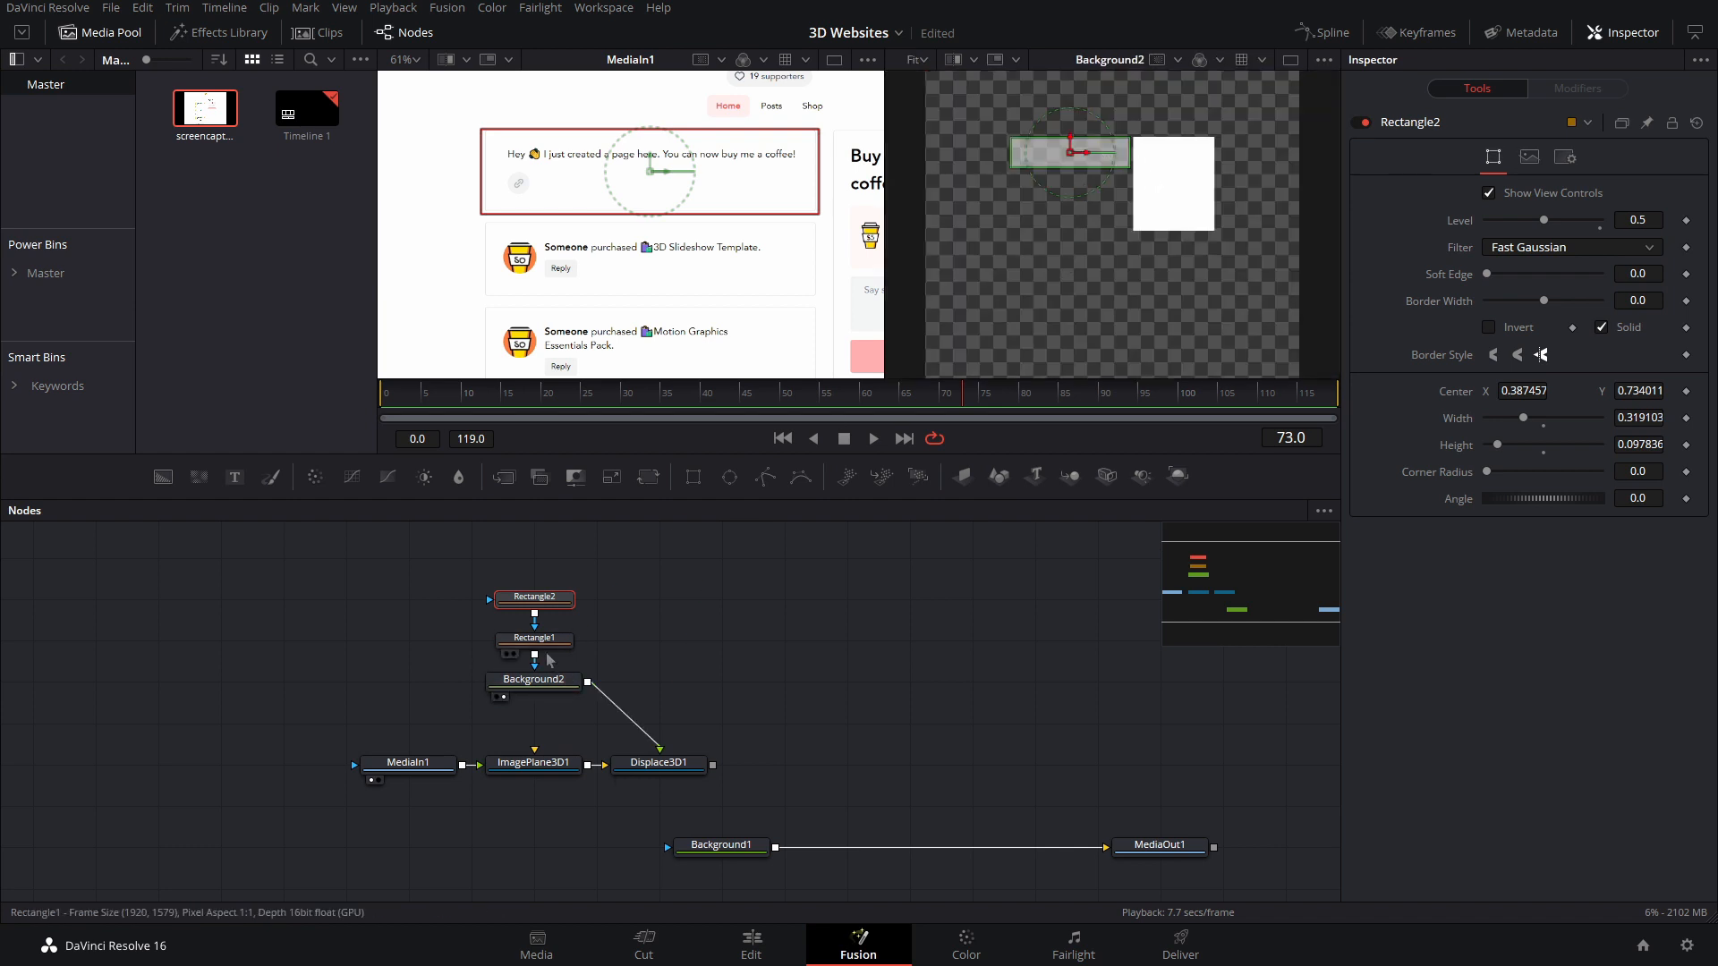
# Step: Show the Displace 3D result in the second viewer again and turn its lighting back on
pyautogui.moveTo(655, 764); pyautogui.dragTo(1087, 216)
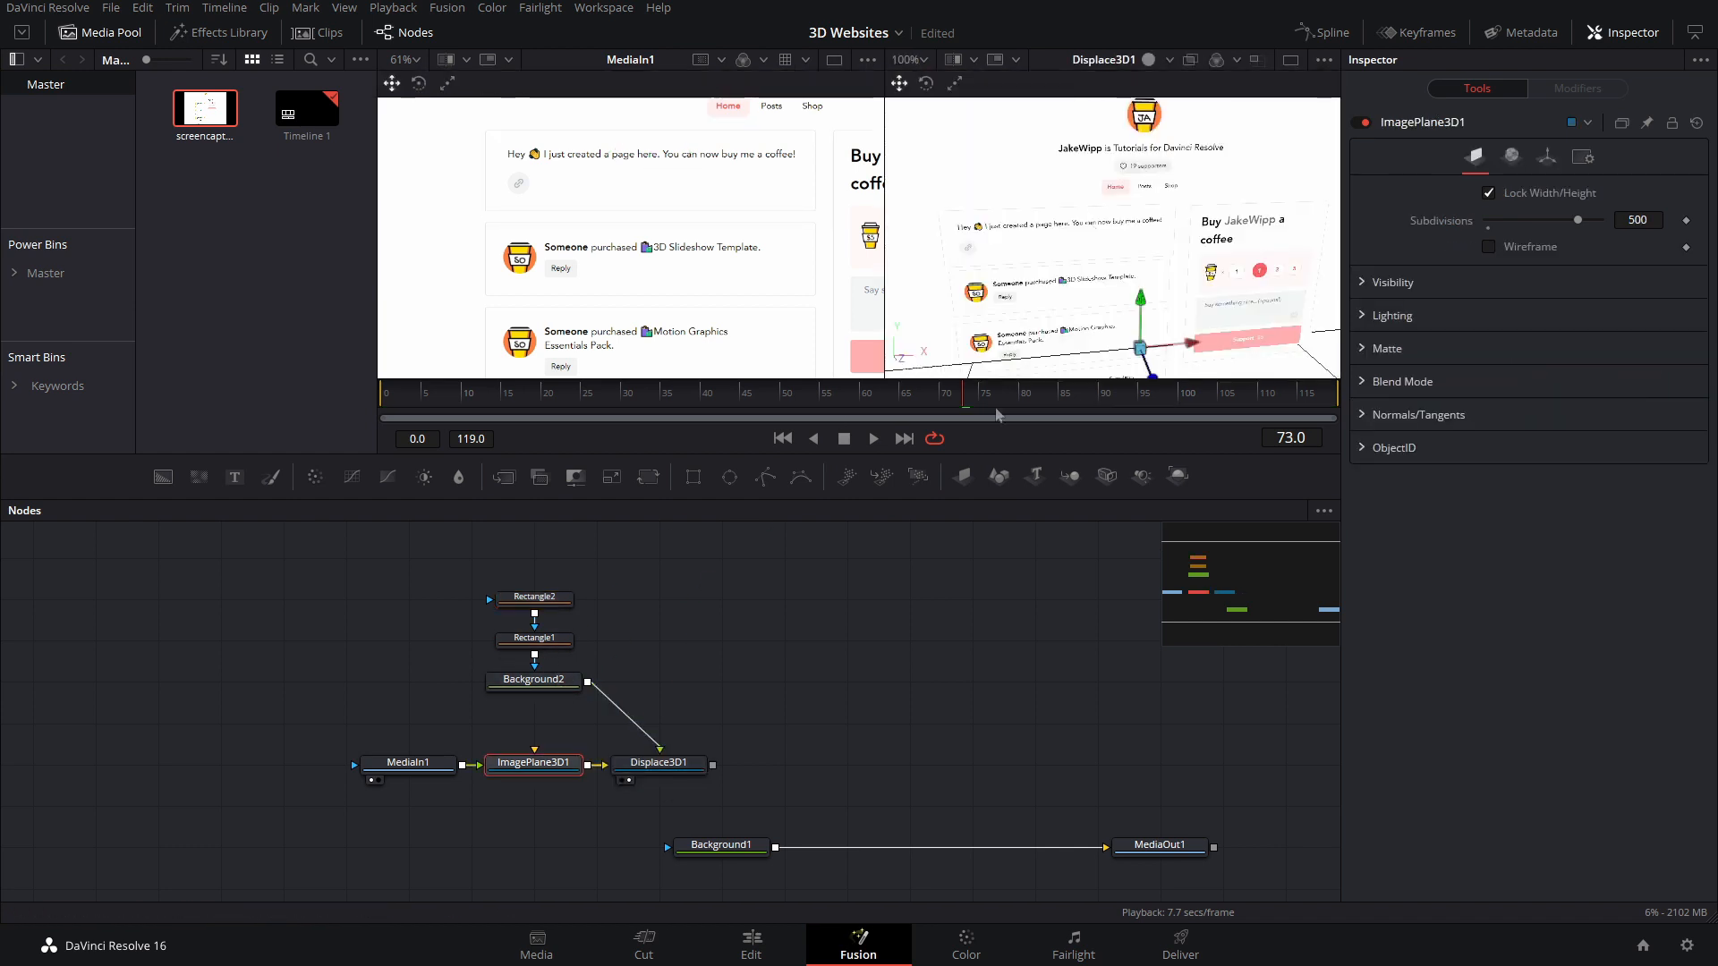
pyautogui.rightClick(1060, 258)
pyautogui.moveTo(1127, 328)
pyautogui.click(1290, 395)
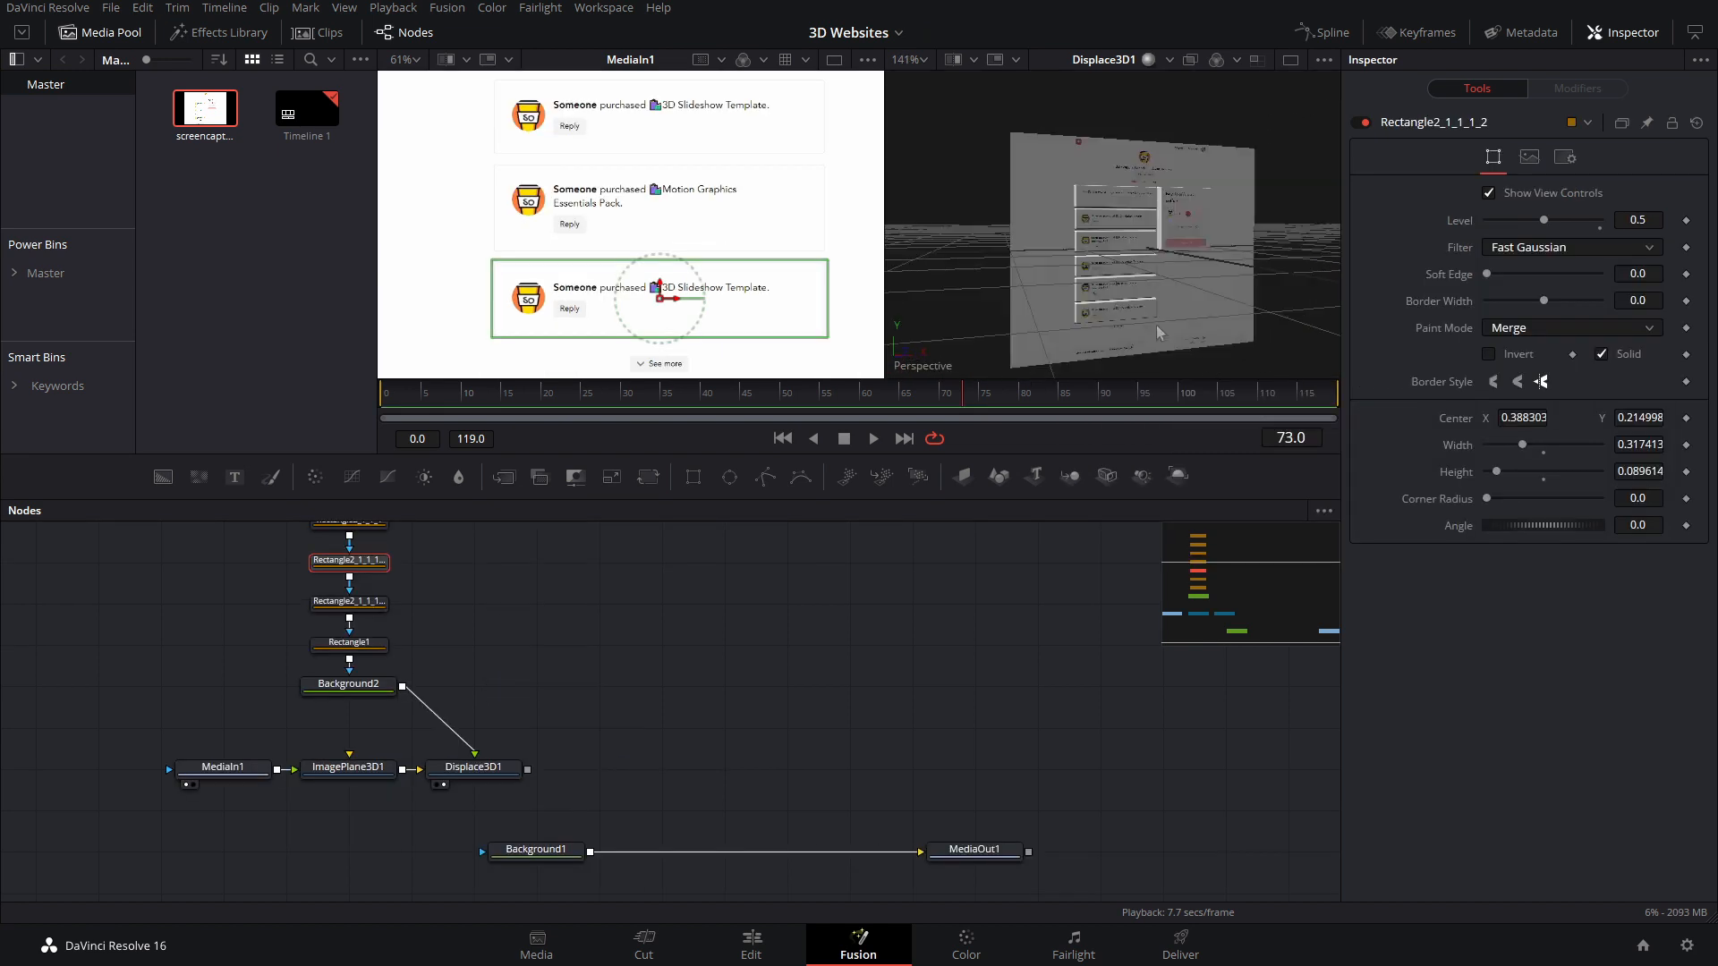
# Step: Raise the image plane's subdivisions to 750 and inspect the displaced box edges
pyautogui.scroll(5, 1181, 309)
pyautogui.scroll(-5, 1120, 294)
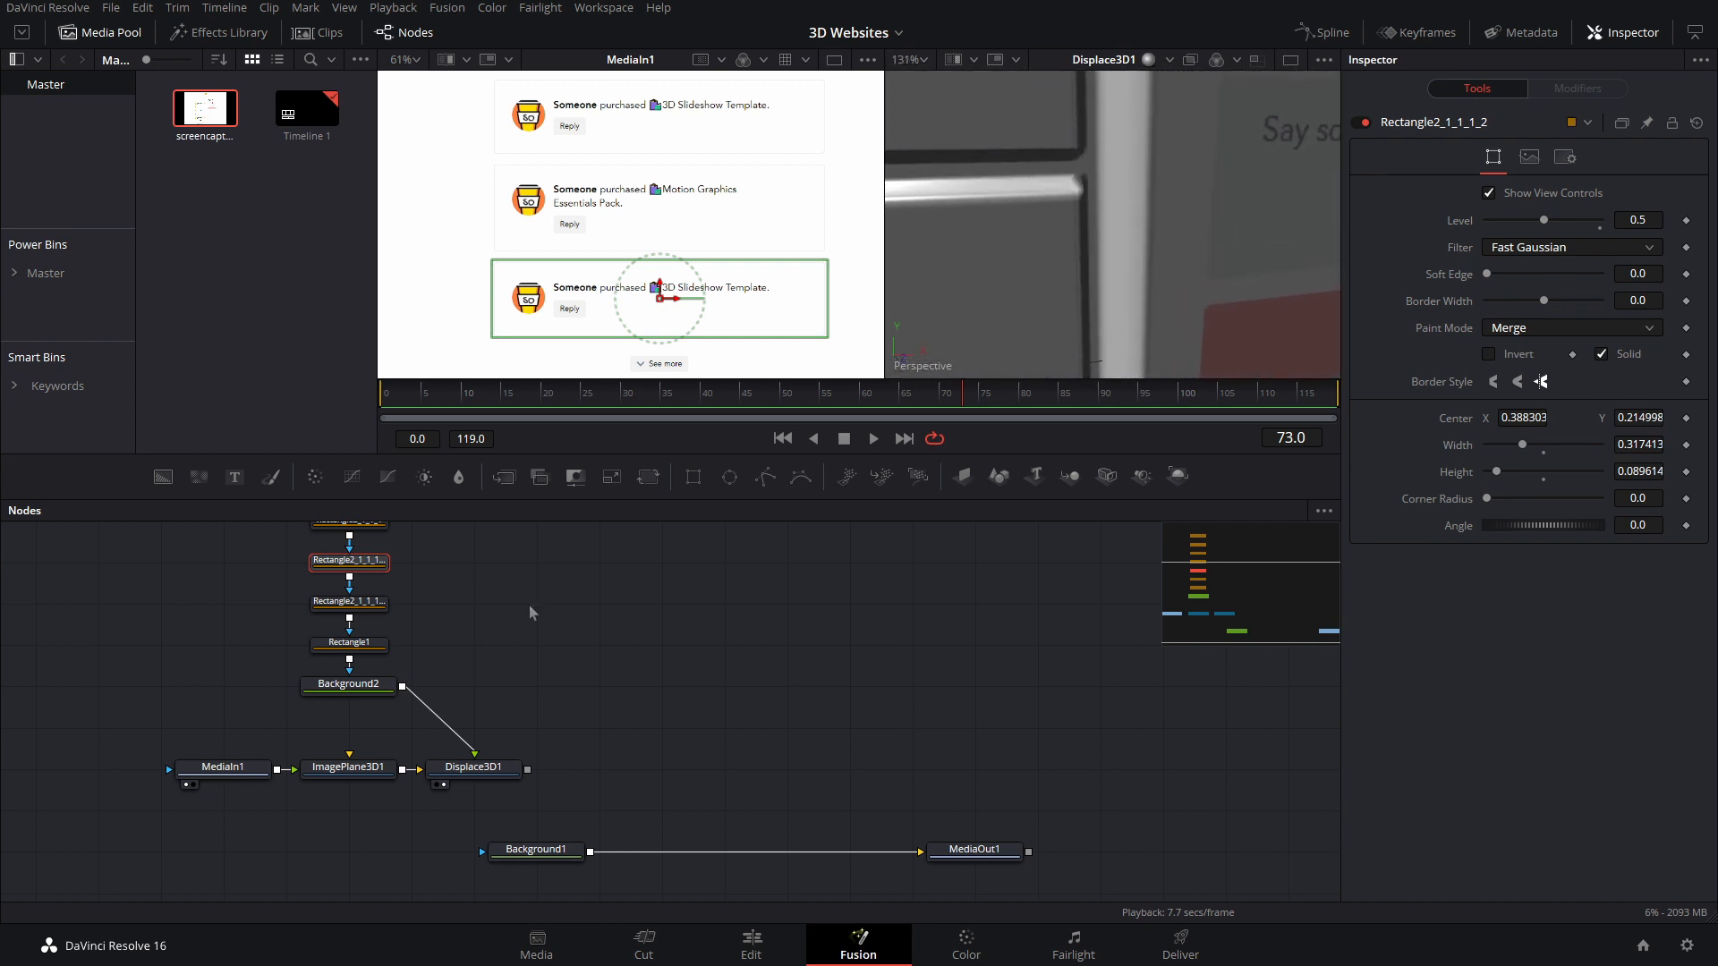
pyautogui.click(348, 767)
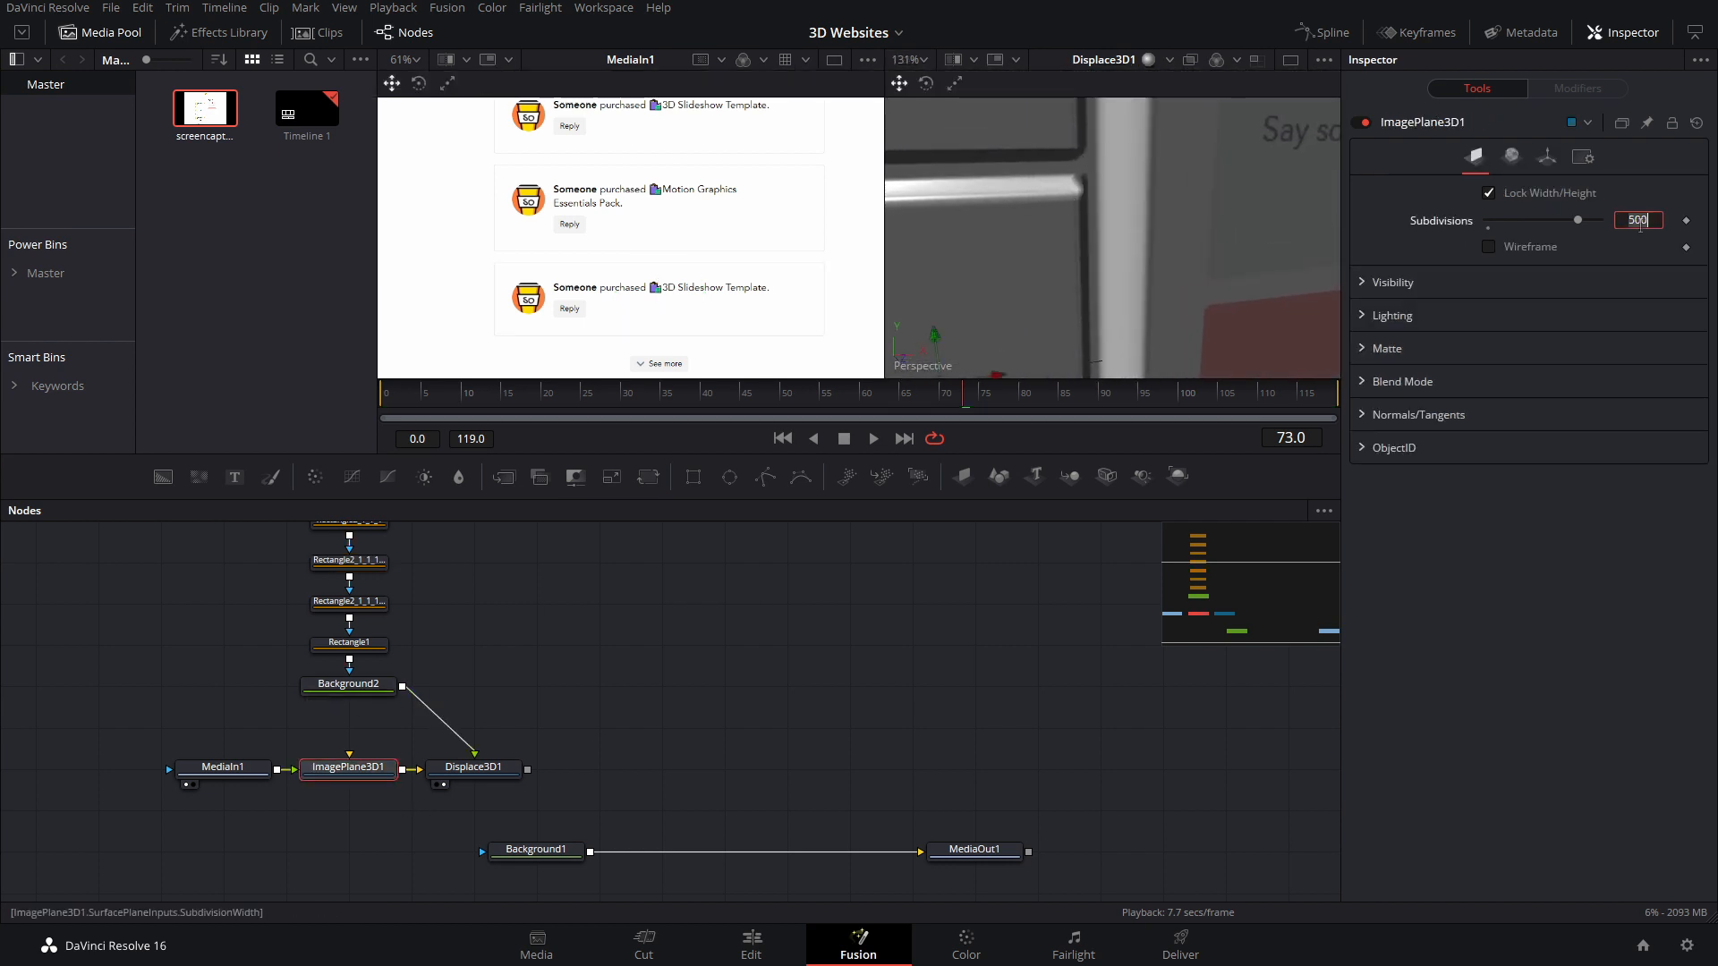
pyautogui.press('Return')
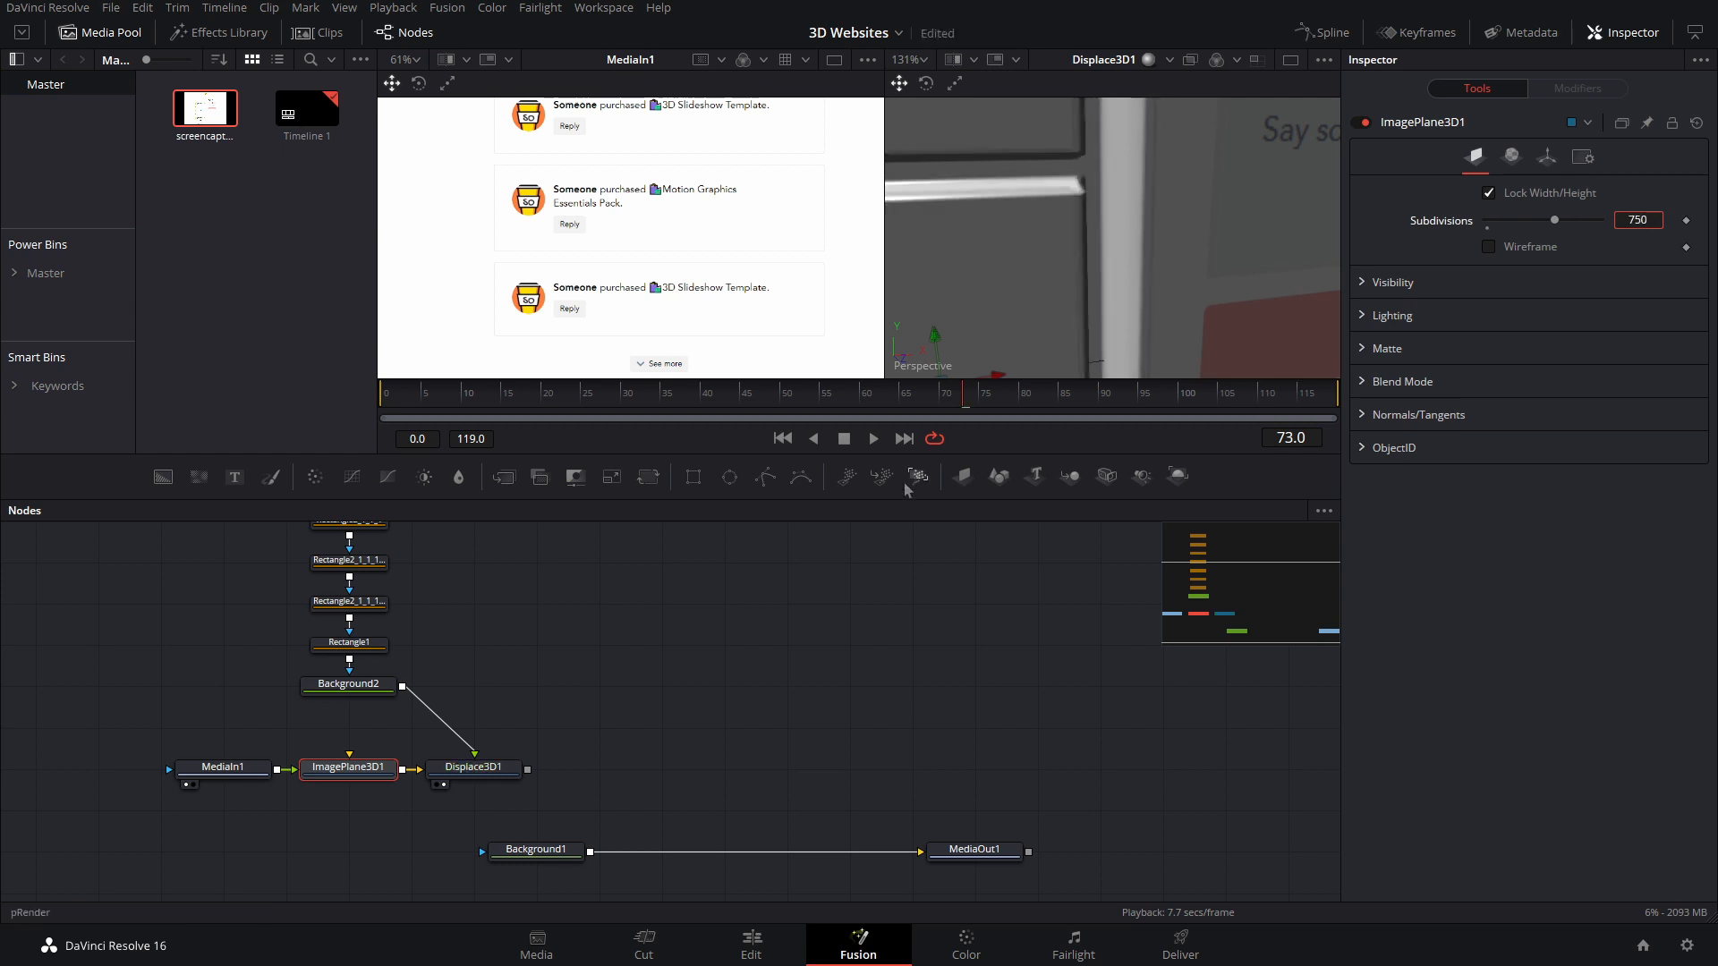
pyautogui.click(1140, 157)
pyautogui.moveTo(1141, 156); pyautogui.dragTo(1110, 197)
pyautogui.scroll(5, 1102, 204)
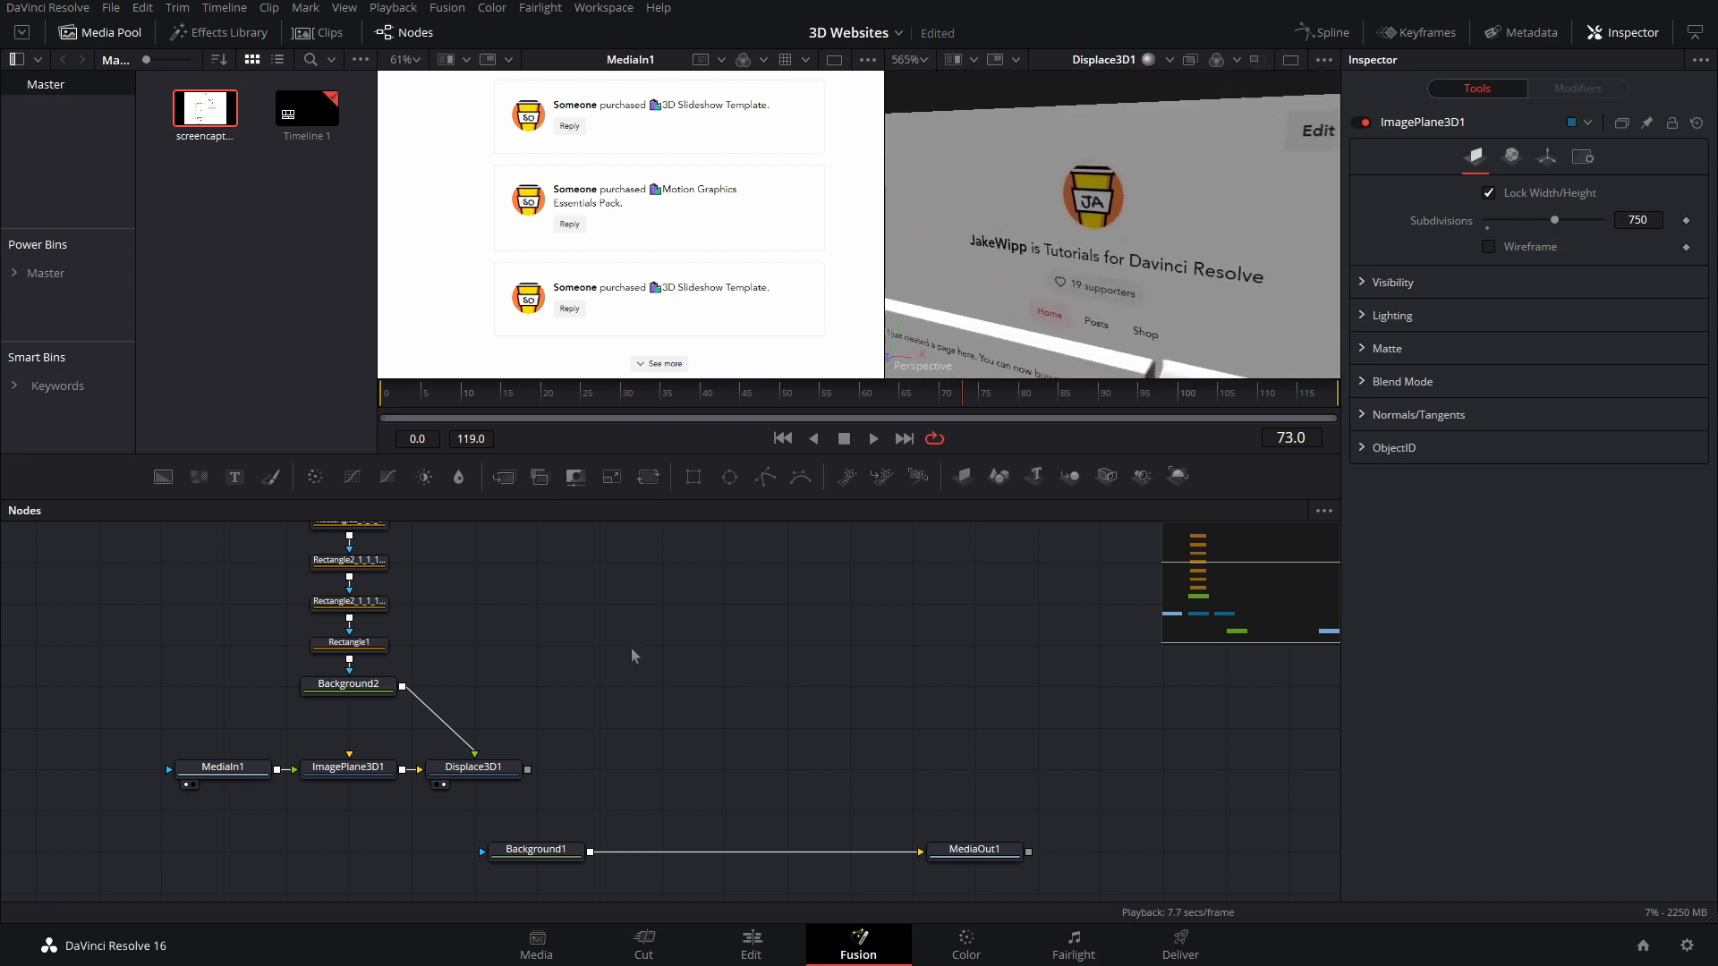
# Step: Add an ellipse mask above the second rectangle at the start of the mask chain
pyautogui.scroll(6, 631, 648)
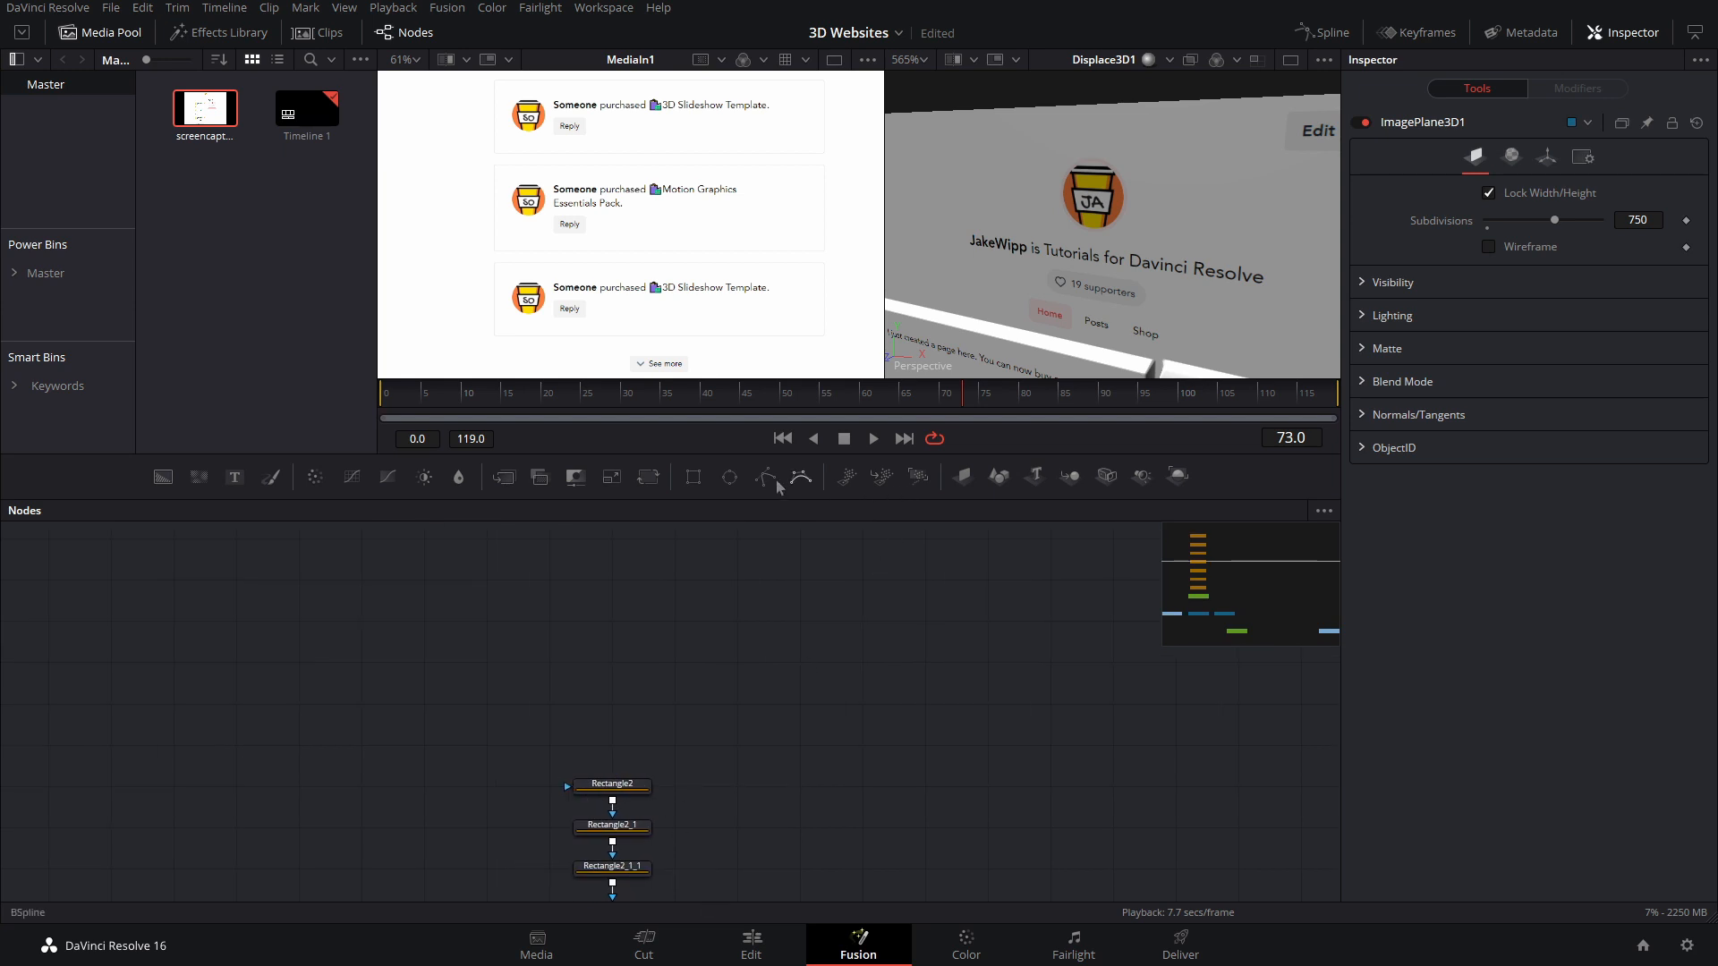
pyautogui.moveTo(729, 477); pyautogui.dragTo(615, 746)
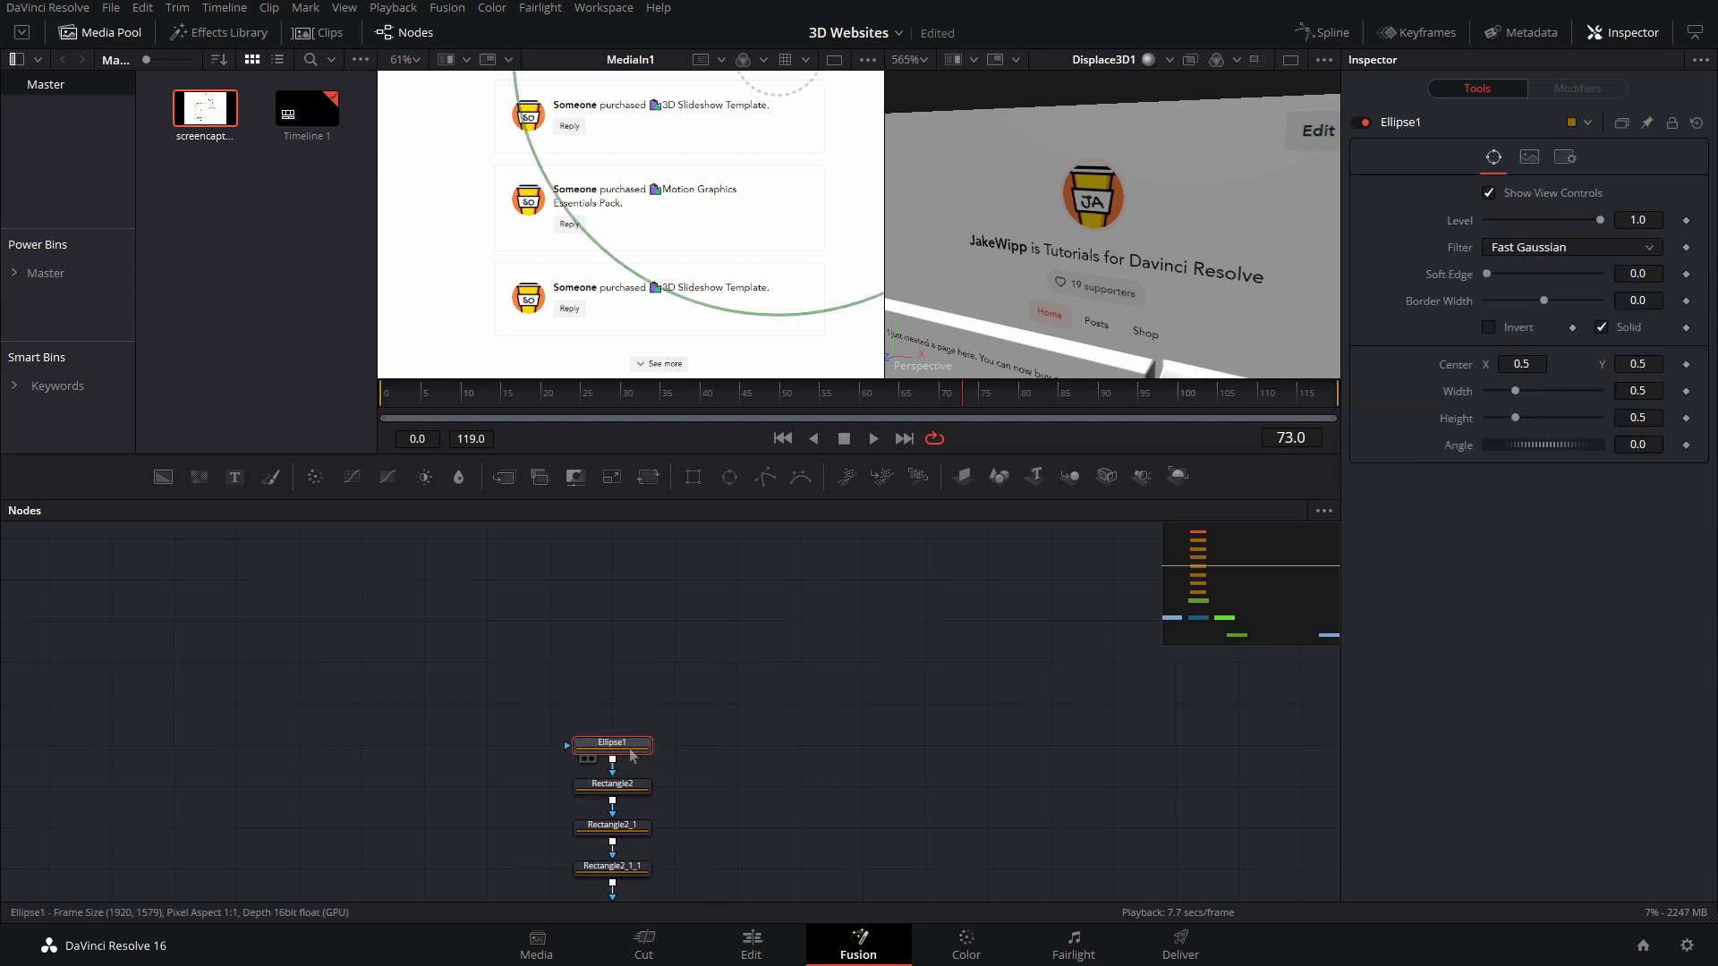
pyautogui.scroll(-5, 740, 179)
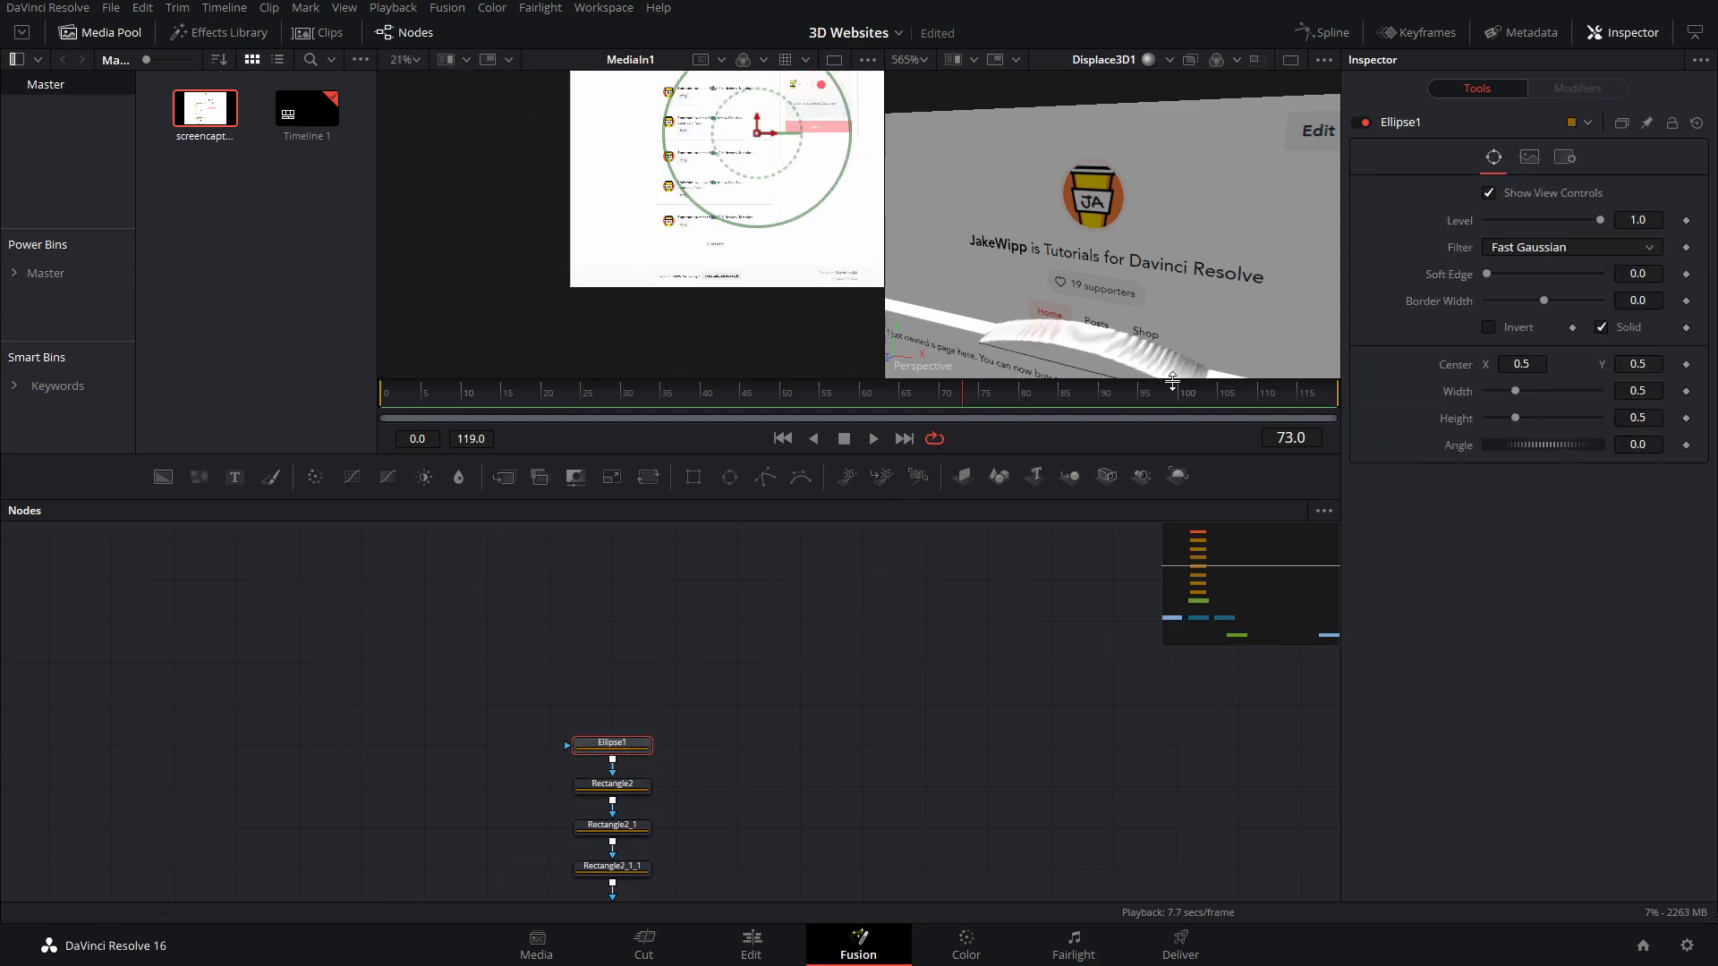
pyautogui.scroll(3, 776, 276)
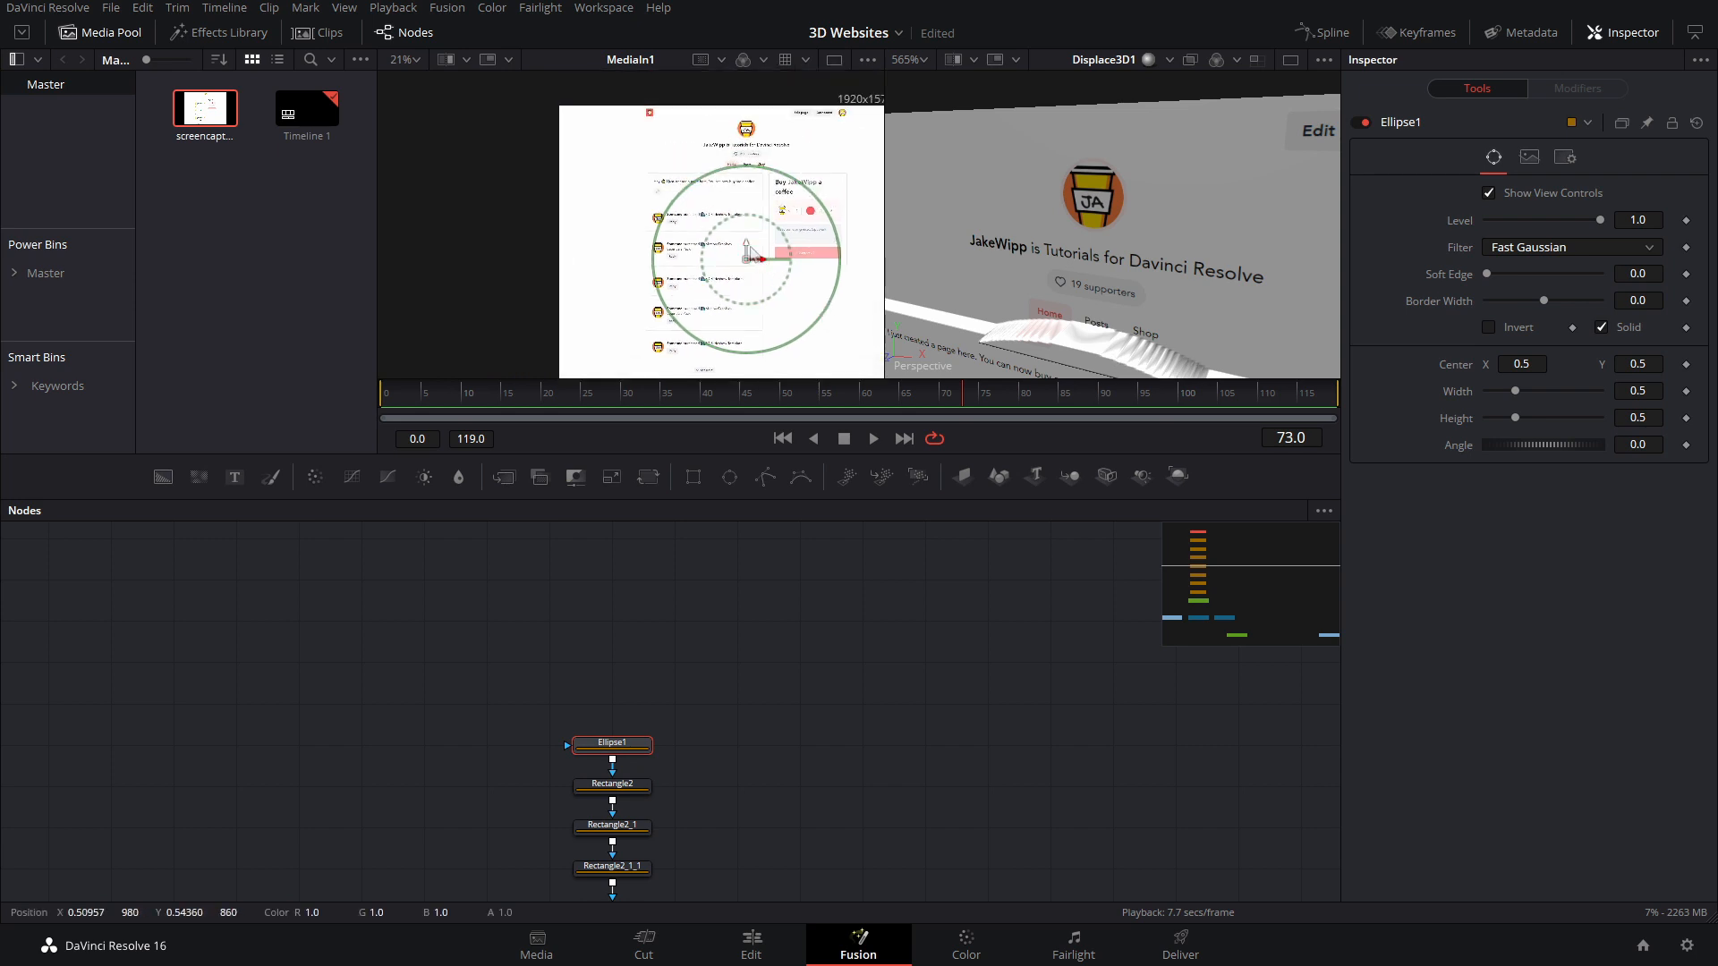
# Step: Move the ellipse mask onto the round profile logo at center Y about 0.927 and shrink it to about 0.047 wide and high
pyautogui.moveTo(747, 257); pyautogui.dragTo(748, 135)
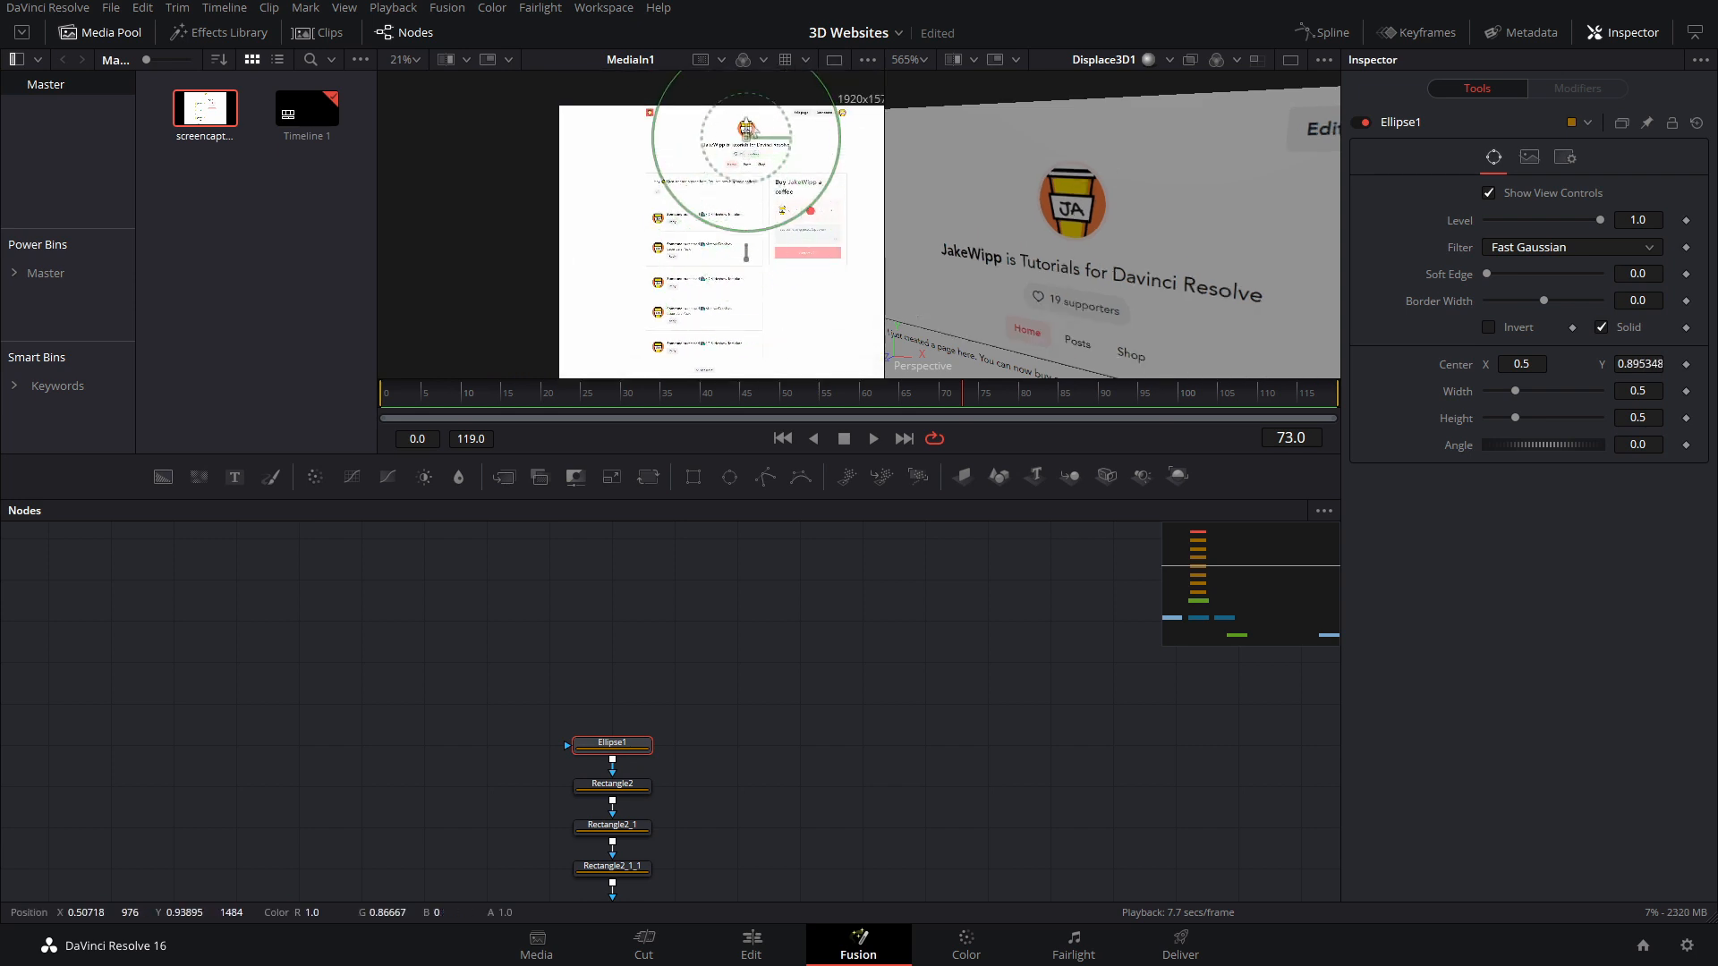
pyautogui.moveTo(746, 125); pyautogui.dragTo(745, 120)
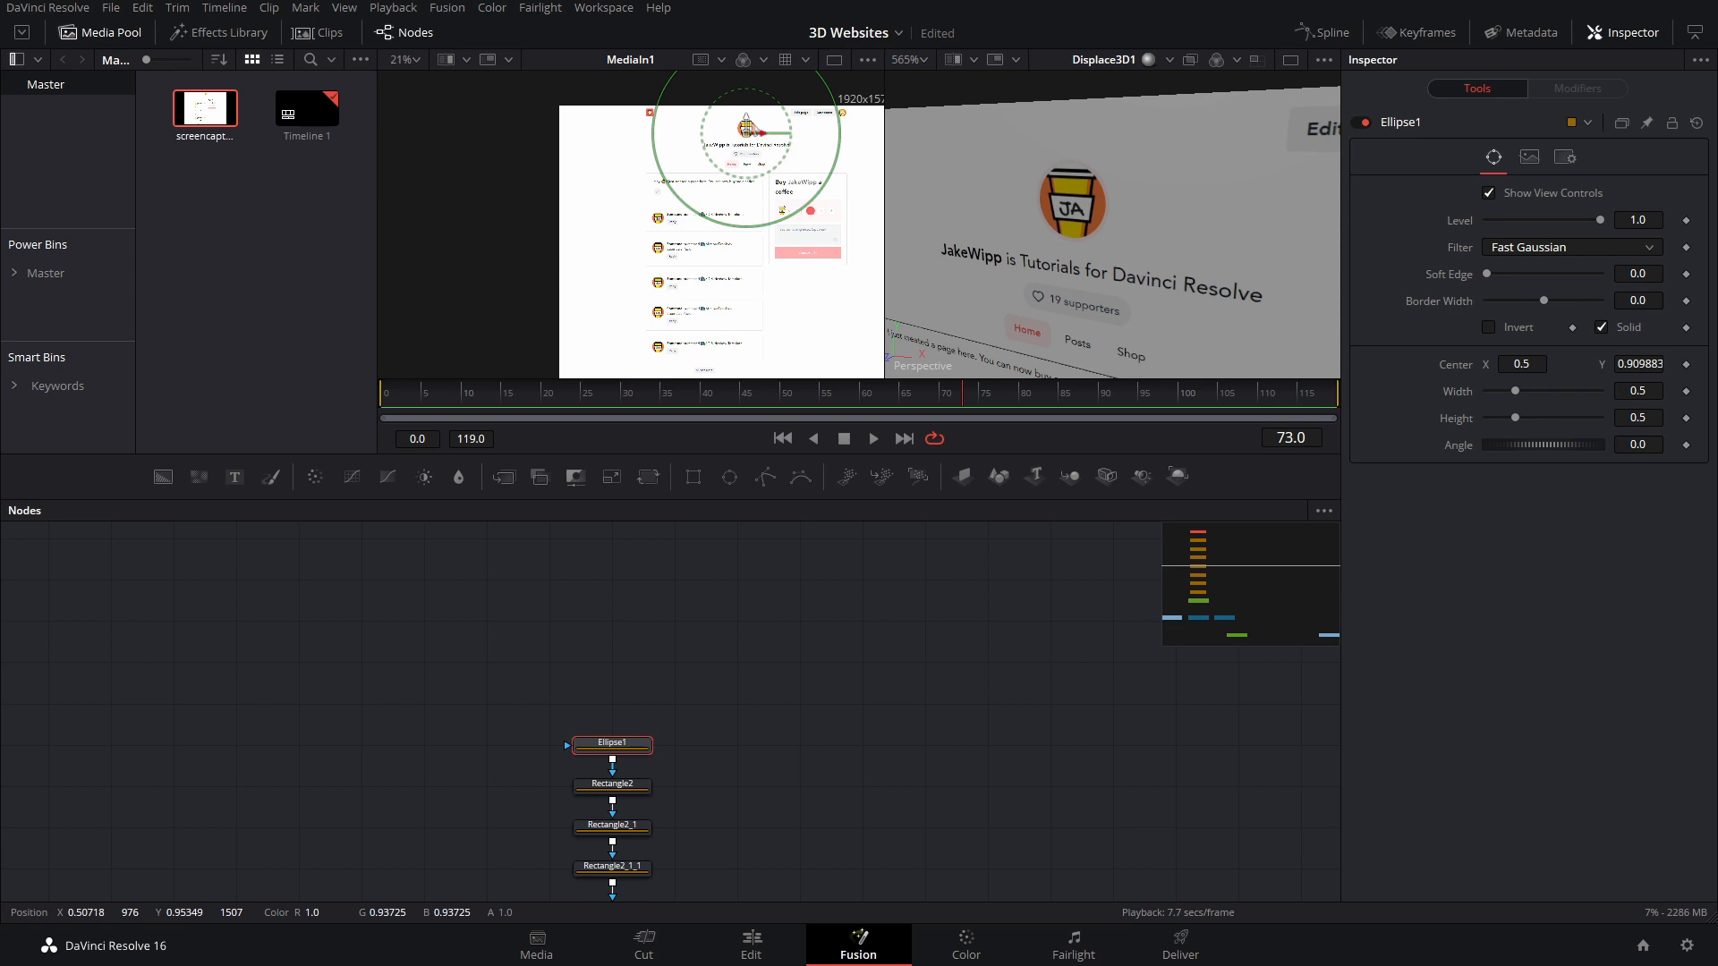
pyautogui.scroll(1, 807, 101)
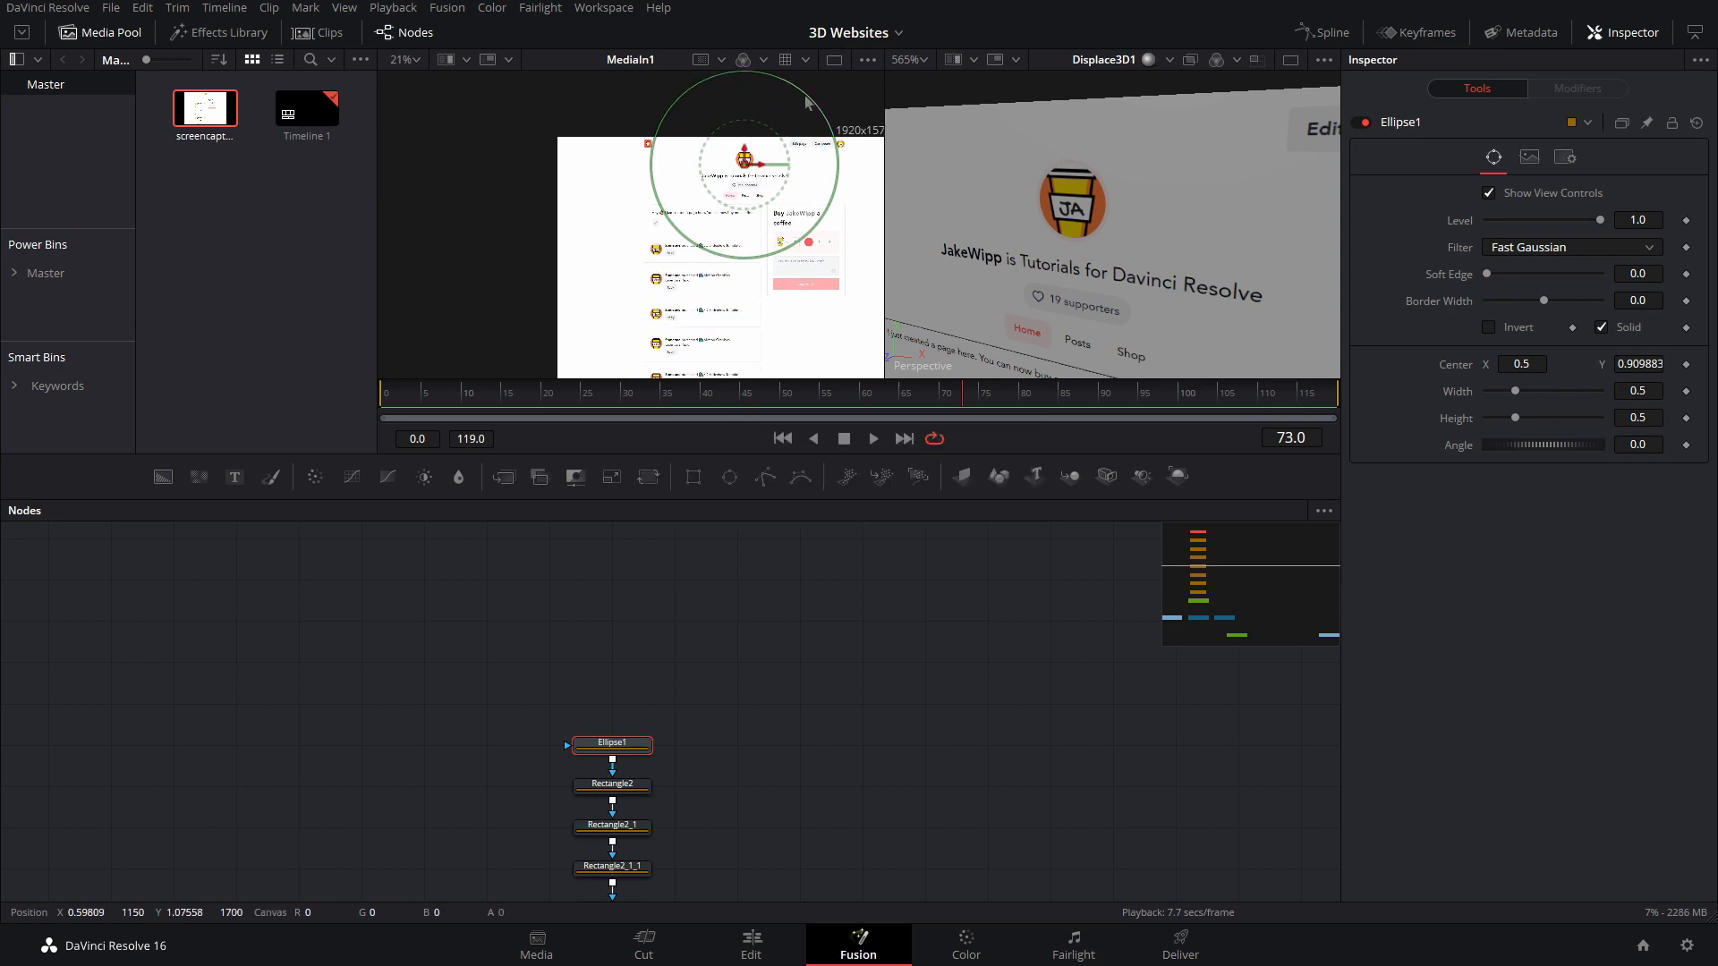
pyautogui.moveTo(809, 107); pyautogui.dragTo(723, 166)
pyautogui.scroll(5, 752, 164)
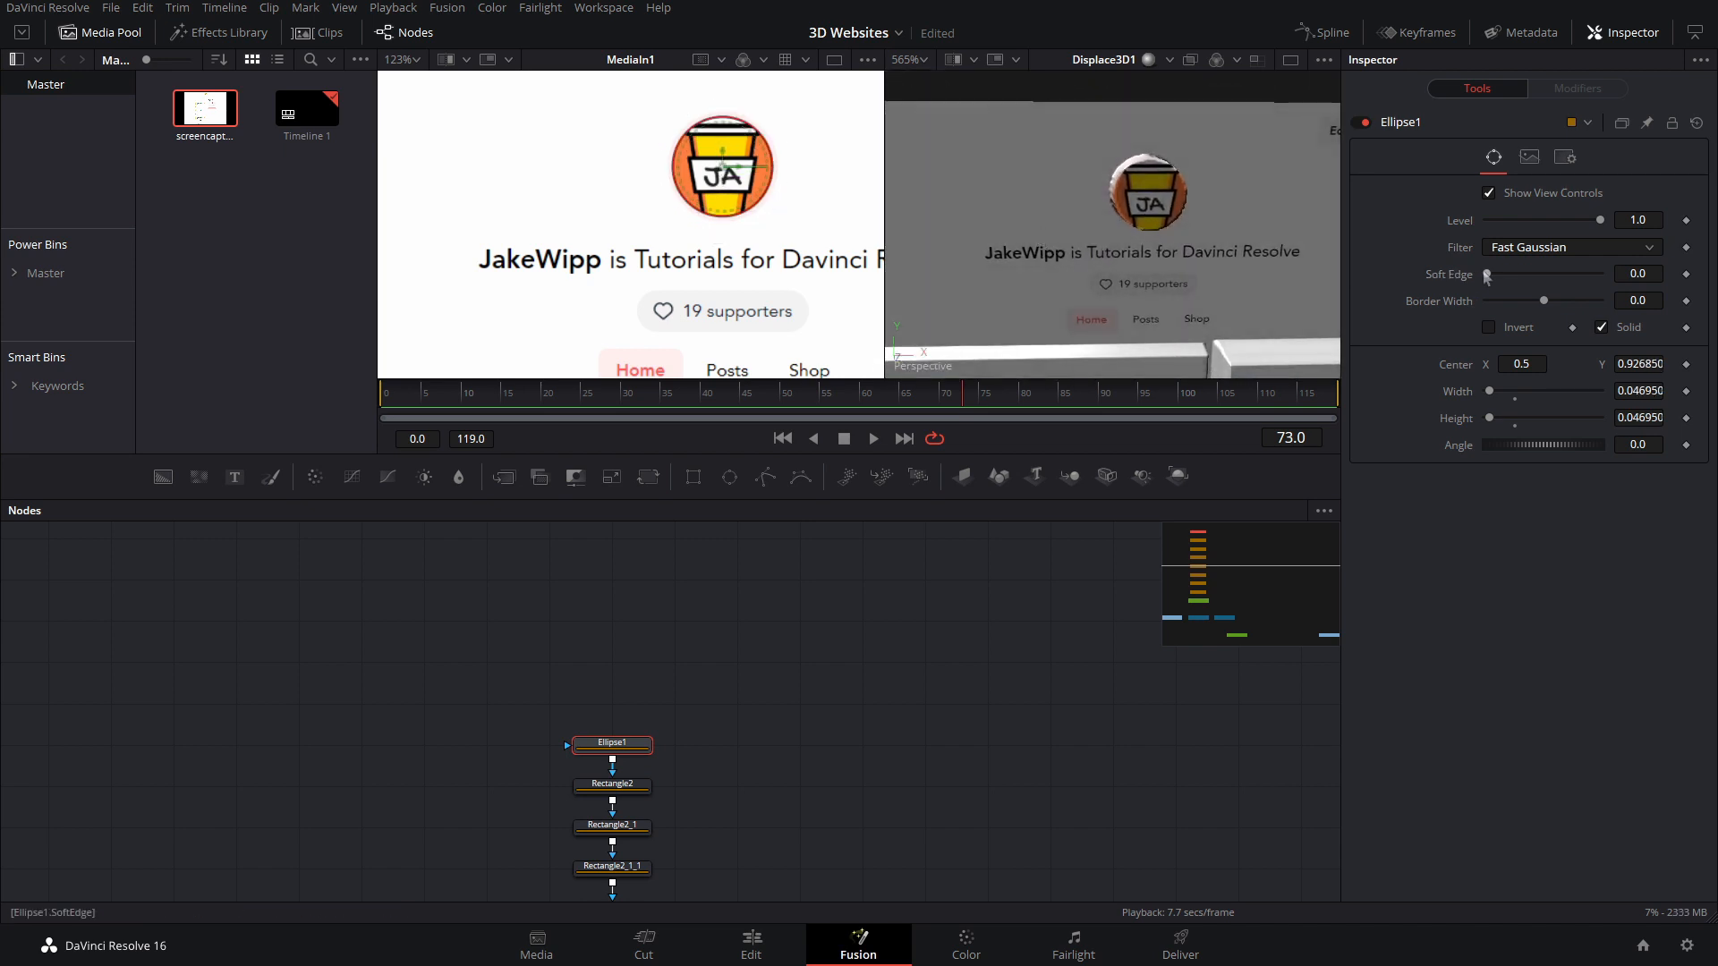
# Step: Soften the ellipse mask's edge to 0.0387 and refit it to the logo at about 0.0507 wide and high, center Y about 0.926
pyautogui.moveTo(1487, 274); pyautogui.dragTo(1490, 275)
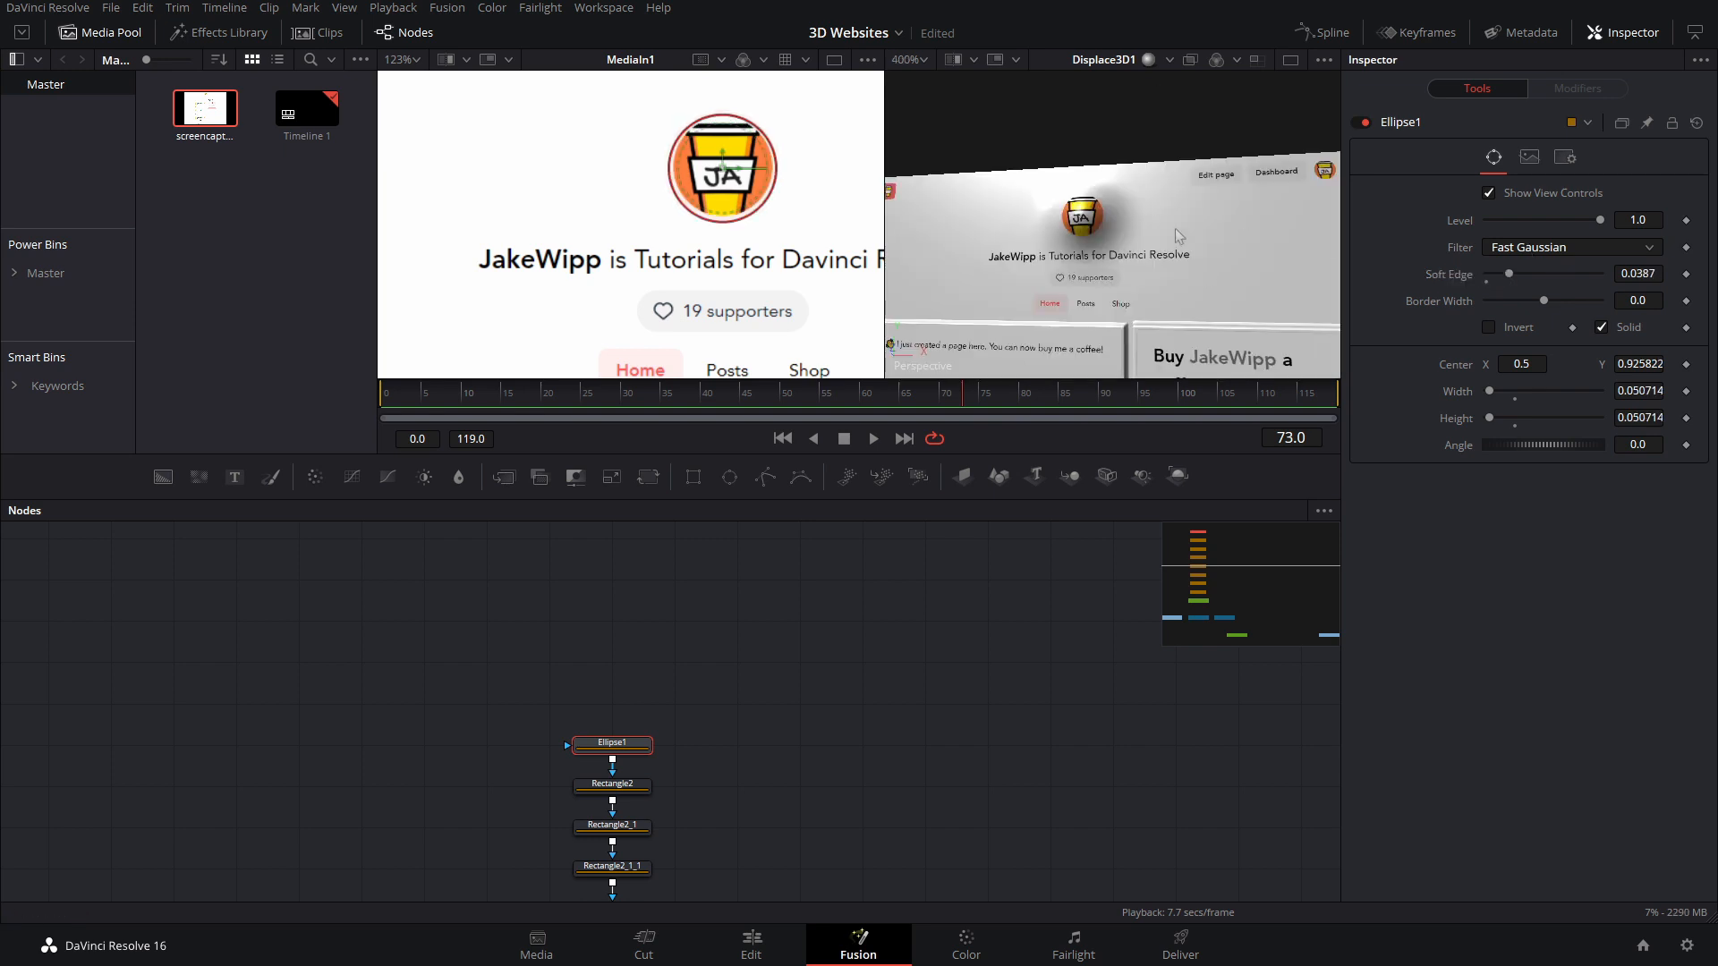
pyautogui.scroll(5, 1175, 229)
pyautogui.moveTo(1086, 240)
pyautogui.mouseDown()
pyautogui.moveTo(1274, 254)
pyautogui.moveTo(1243, 265)
pyautogui.moveTo(1097, 177)
pyautogui.moveTo(1095, 259)
pyautogui.mouseUp()
pyautogui.scroll(-5, 1248, 259)
pyautogui.scroll(-5, 1095, 265)
pyautogui.scroll(5, 1095, 268)
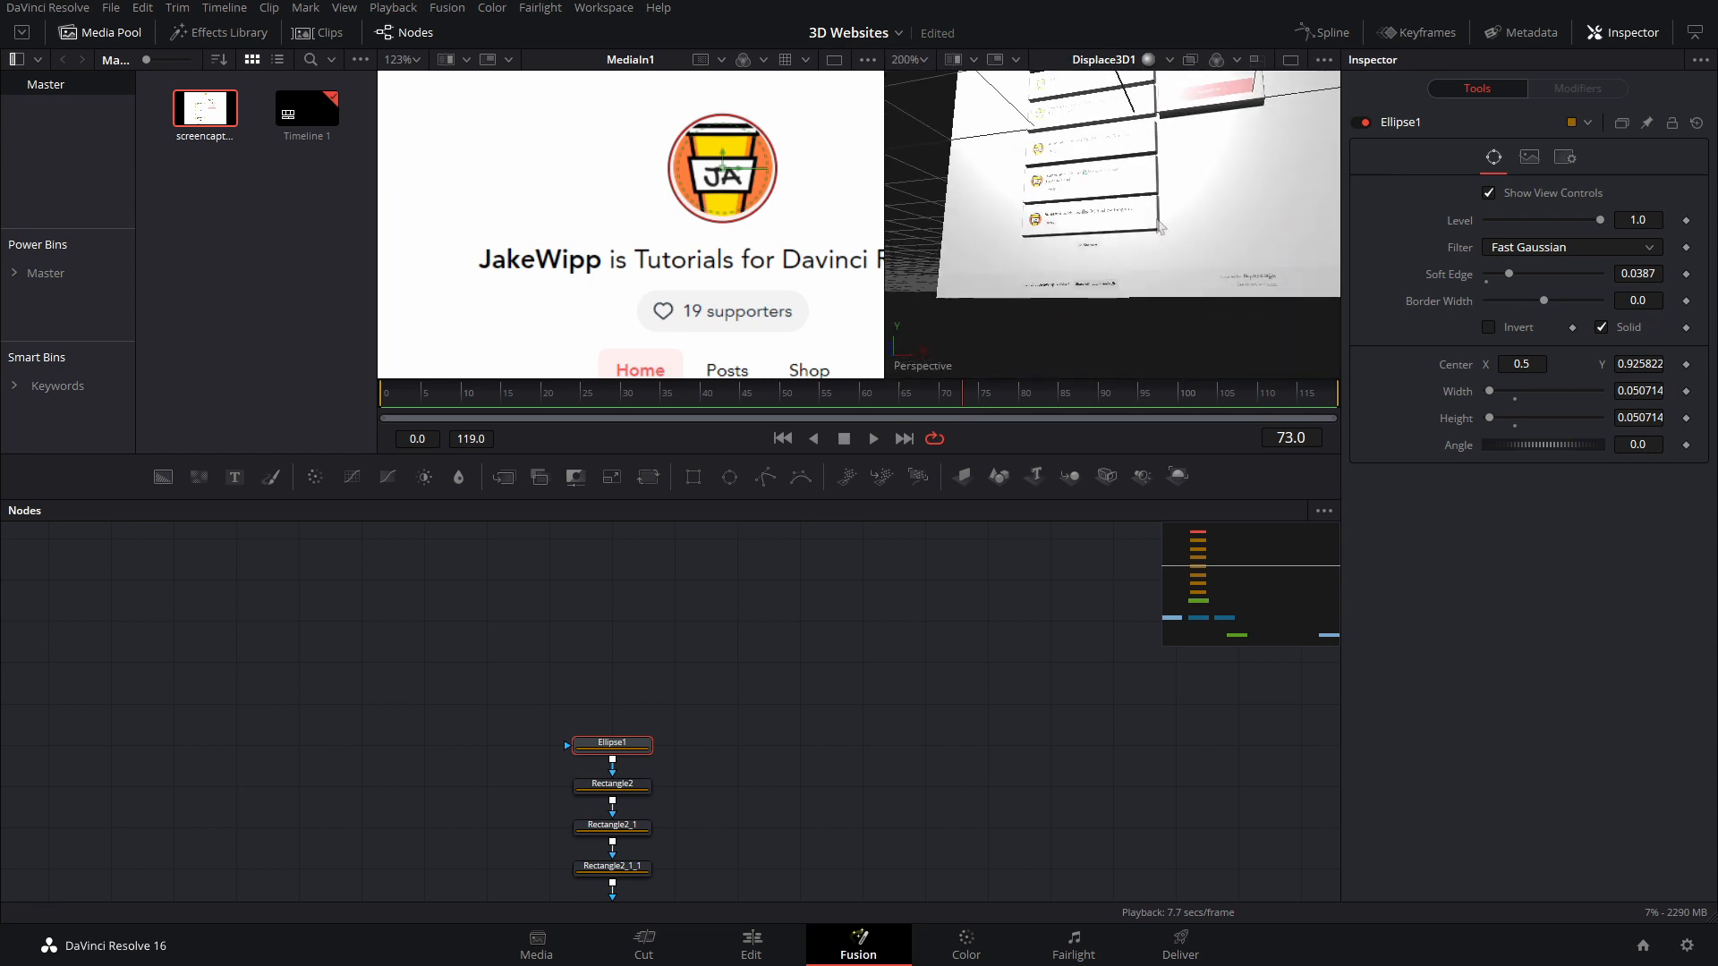
# Step: Add a new rectangle mask above the ellipse mask at the start of the mask chain
pyautogui.moveTo(1053, 243); pyautogui.dragTo(1078, 273)
pyautogui.scroll(-5, 1075, 247)
pyautogui.moveTo(736, 881); pyautogui.dragTo(727, 557)
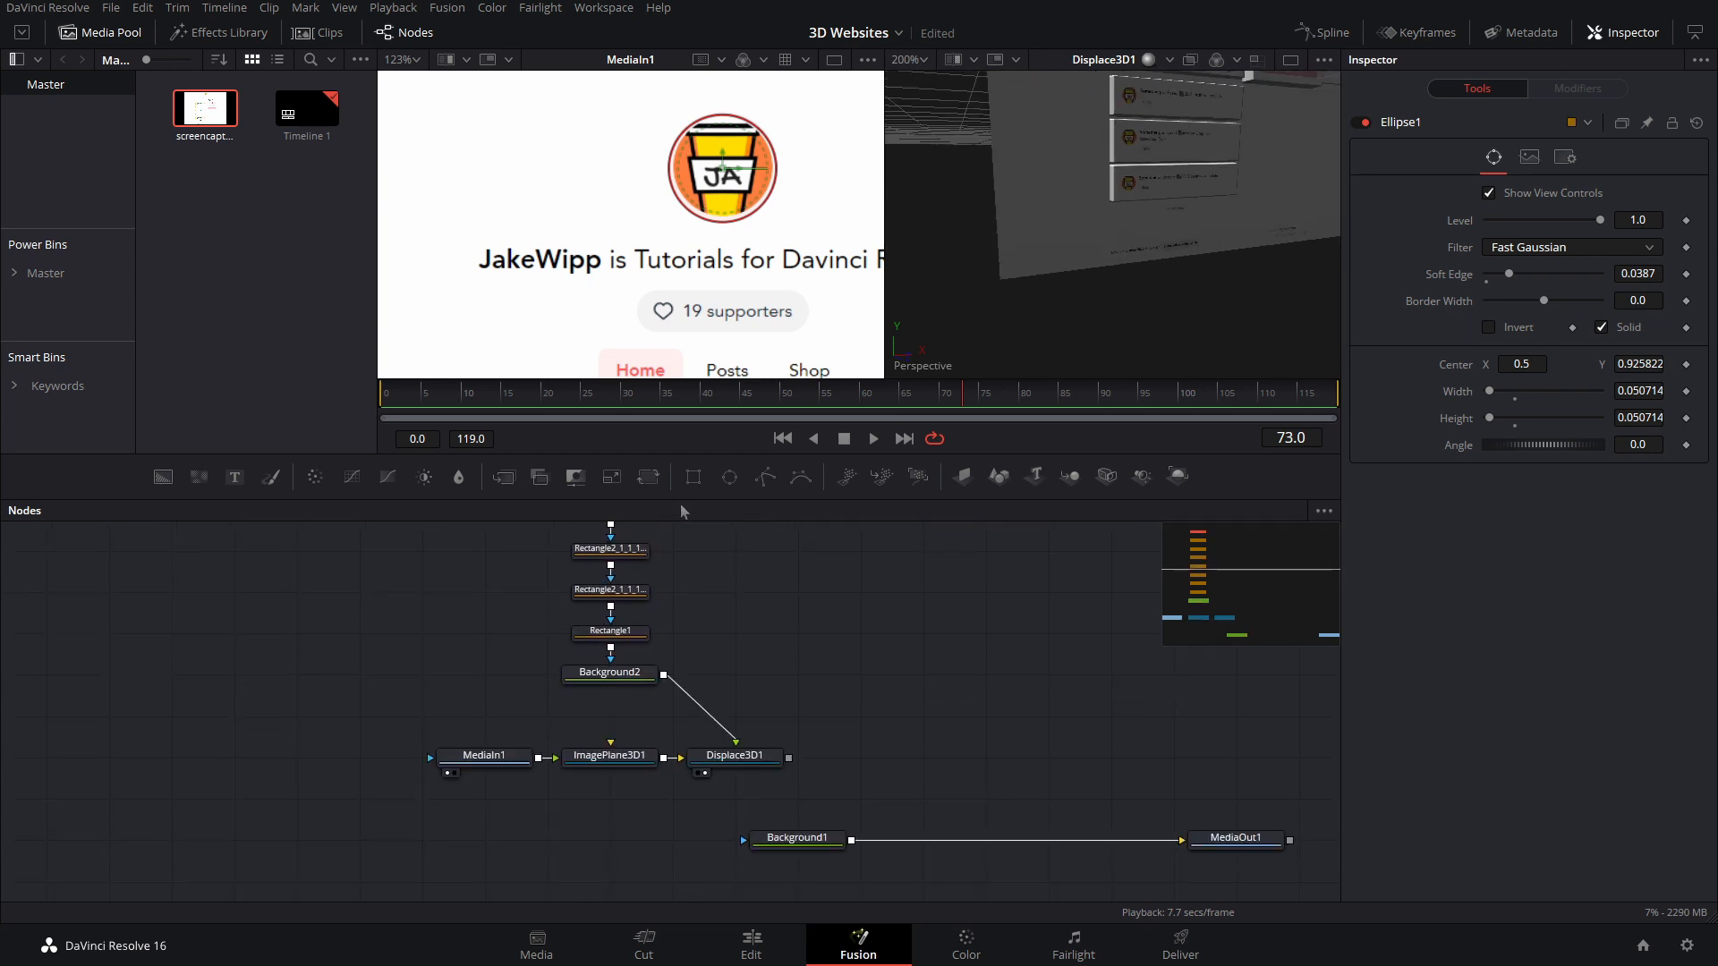
pyautogui.moveTo(699, 632); pyautogui.dragTo(712, 721)
pyautogui.scroll(-4, 713, 721)
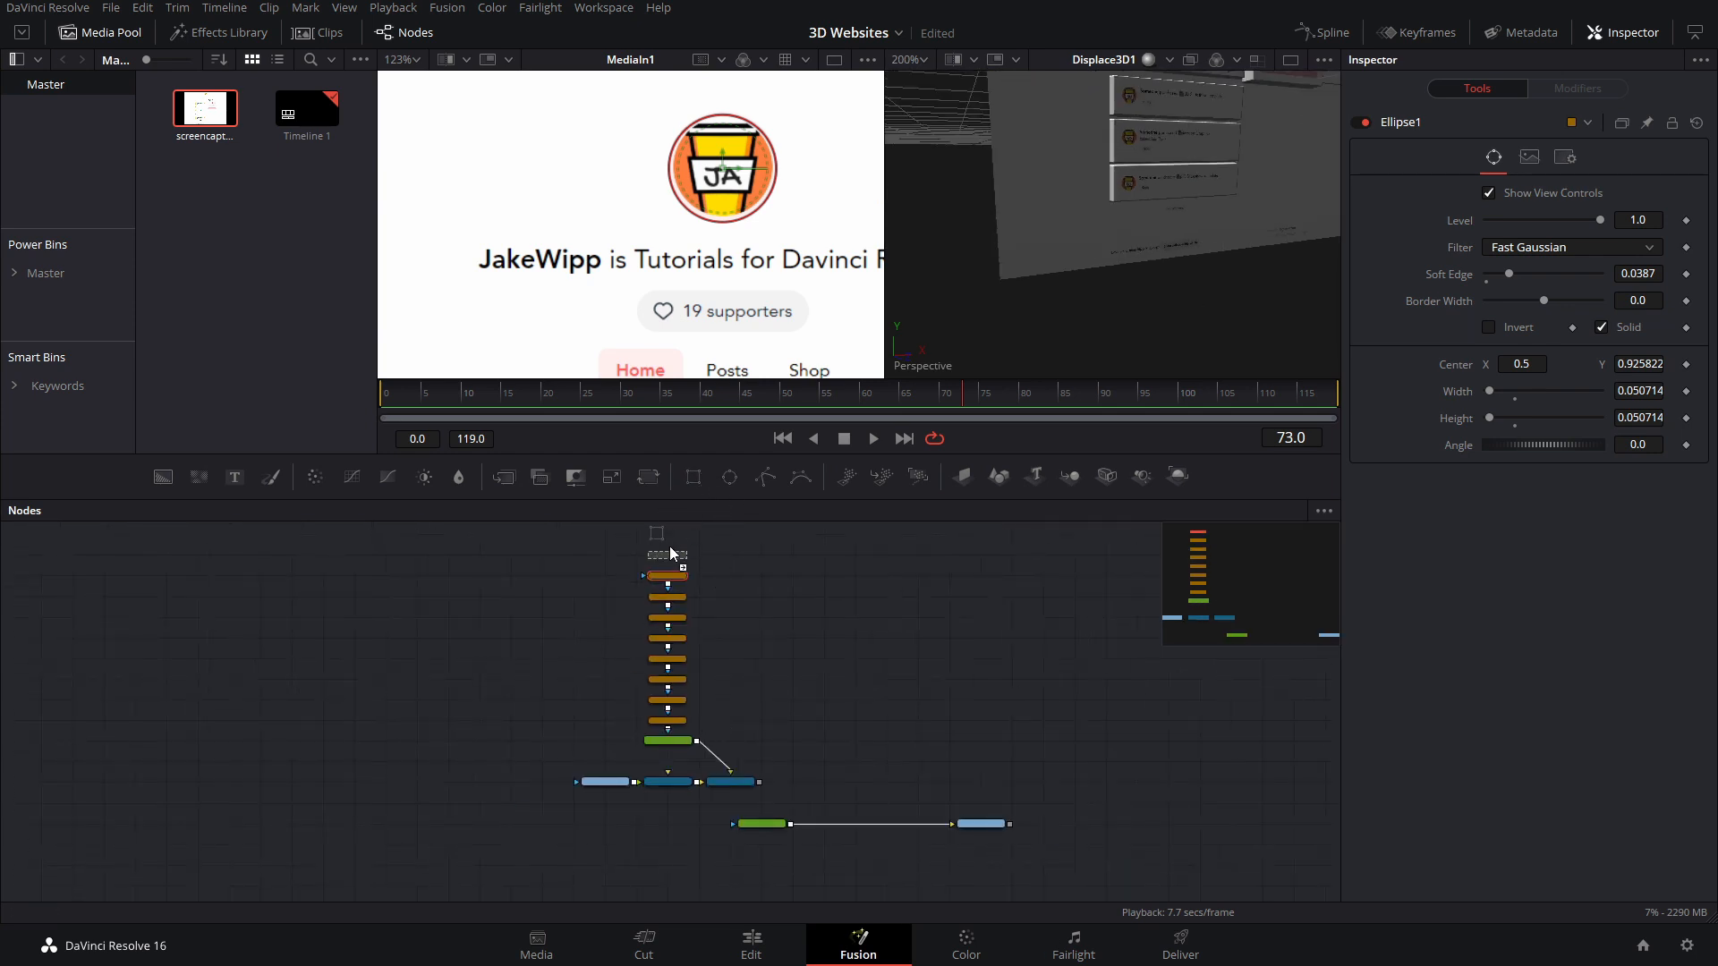
pyautogui.moveTo(671, 553); pyautogui.dragTo(672, 556)
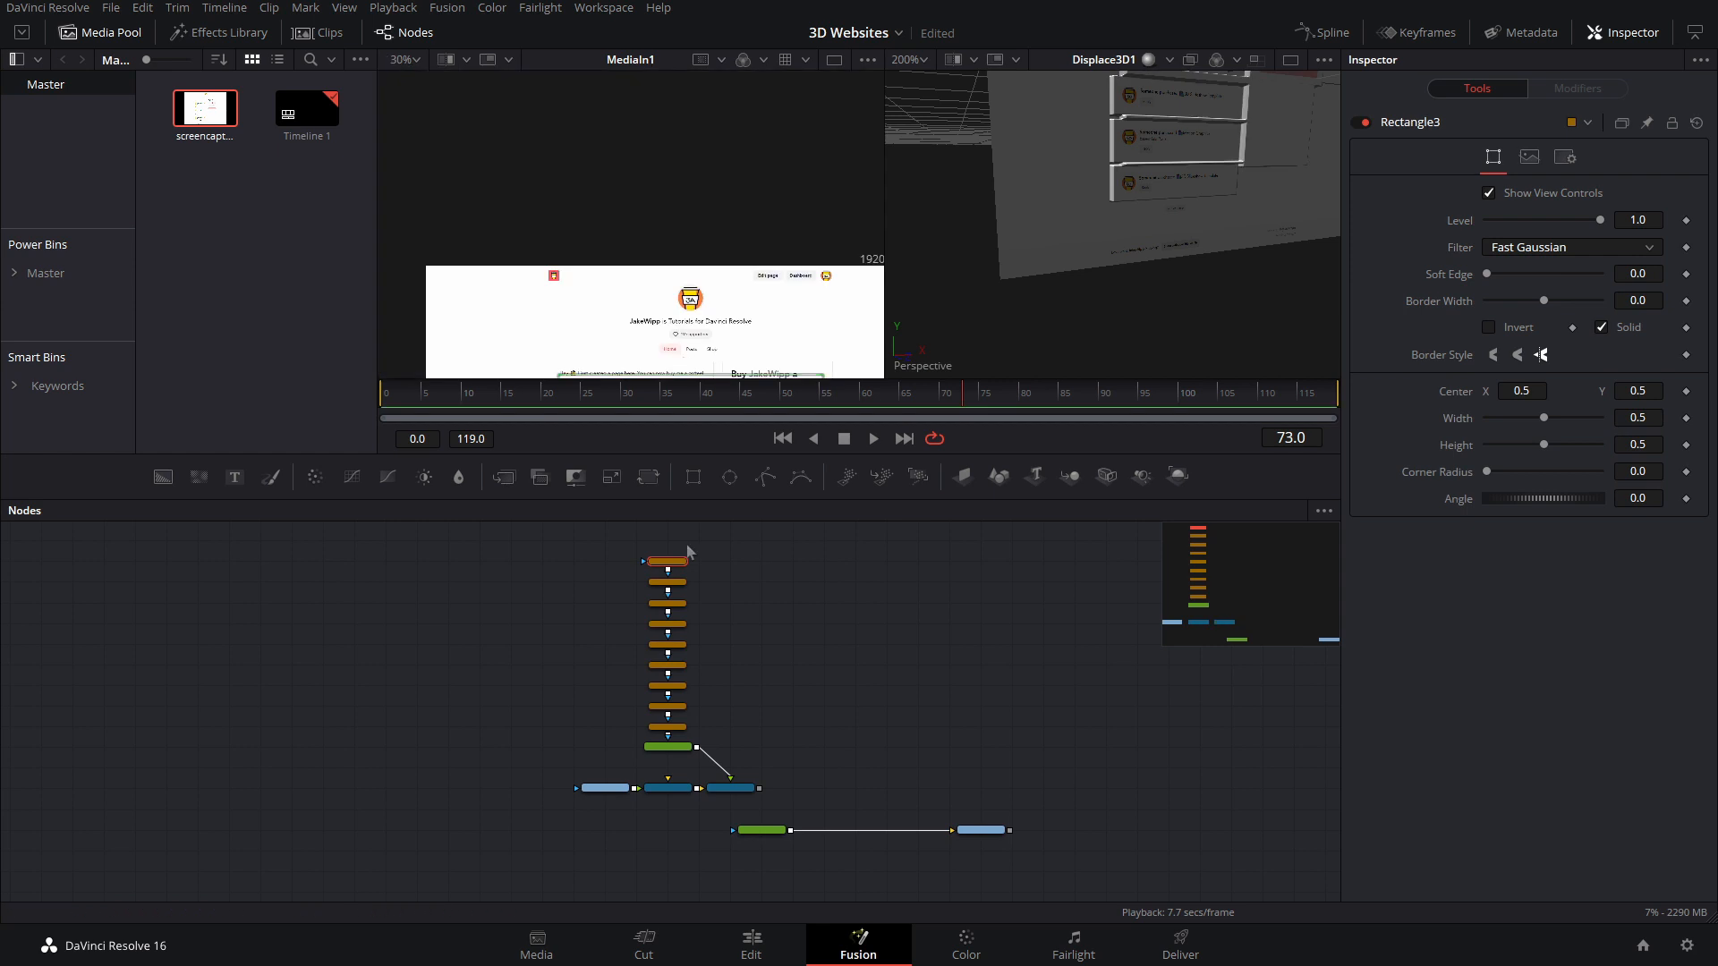
# Step: Add a new background node near the screenshot media and merge it over the screenshot before the image plane
pyautogui.click(731, 787)
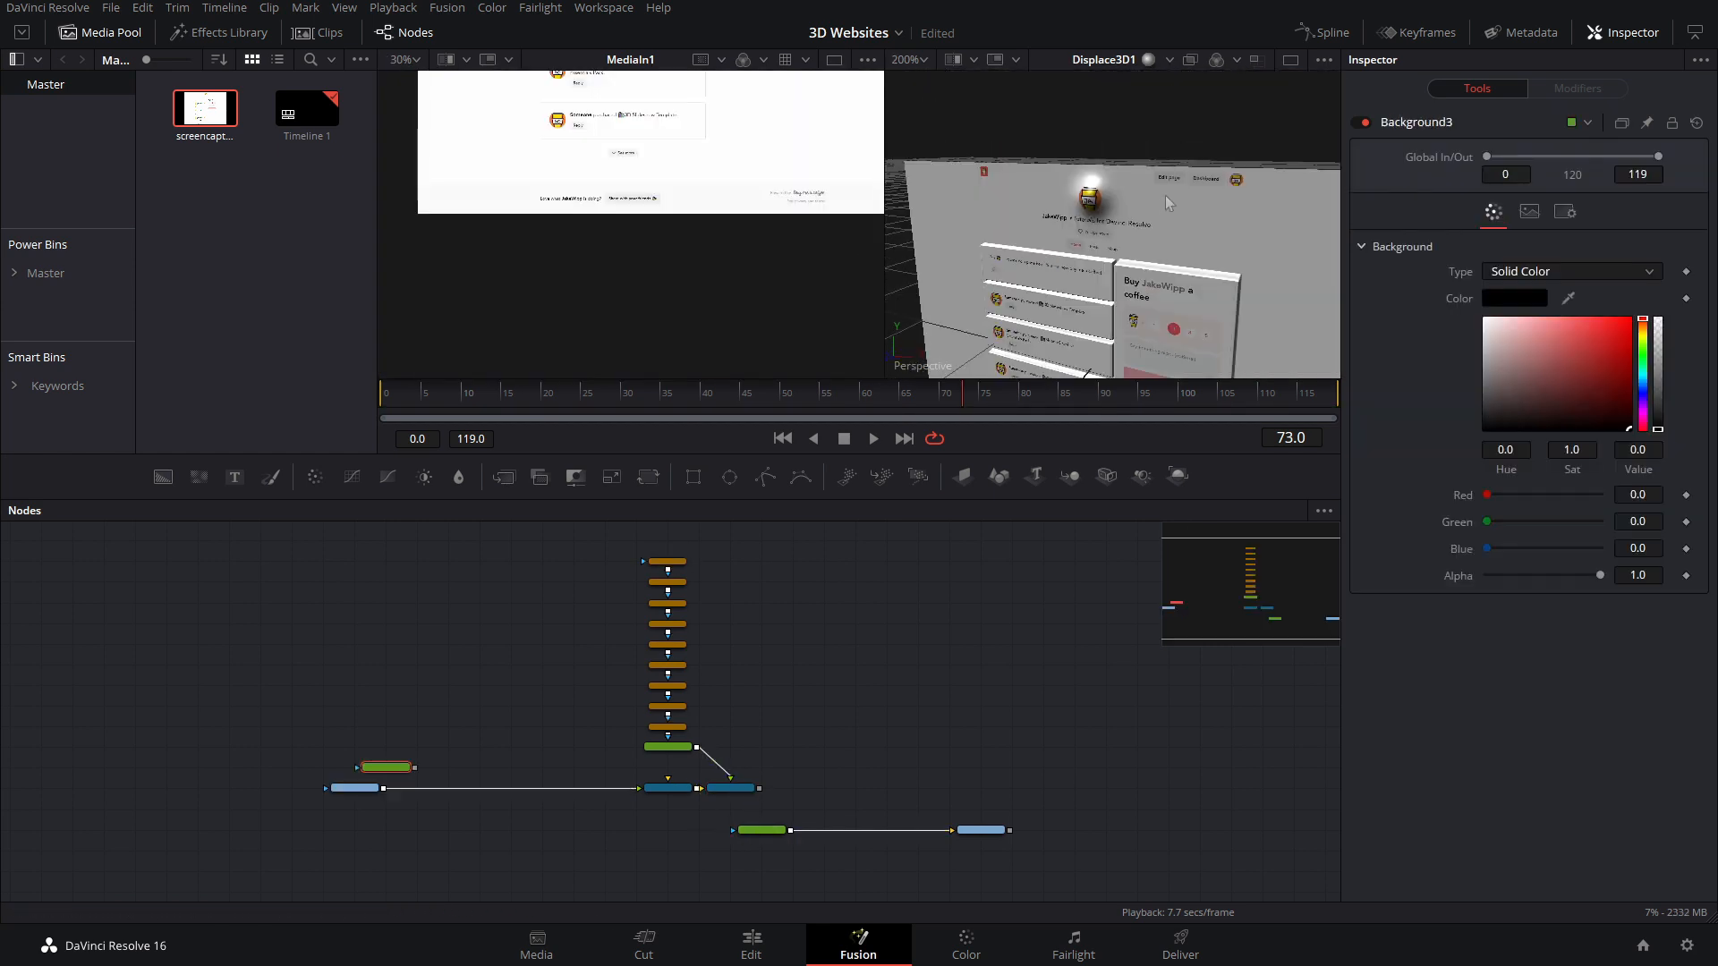
pyautogui.scroll(3, 1165, 195)
pyautogui.moveTo(1147, 212); pyautogui.dragTo(1100, 221)
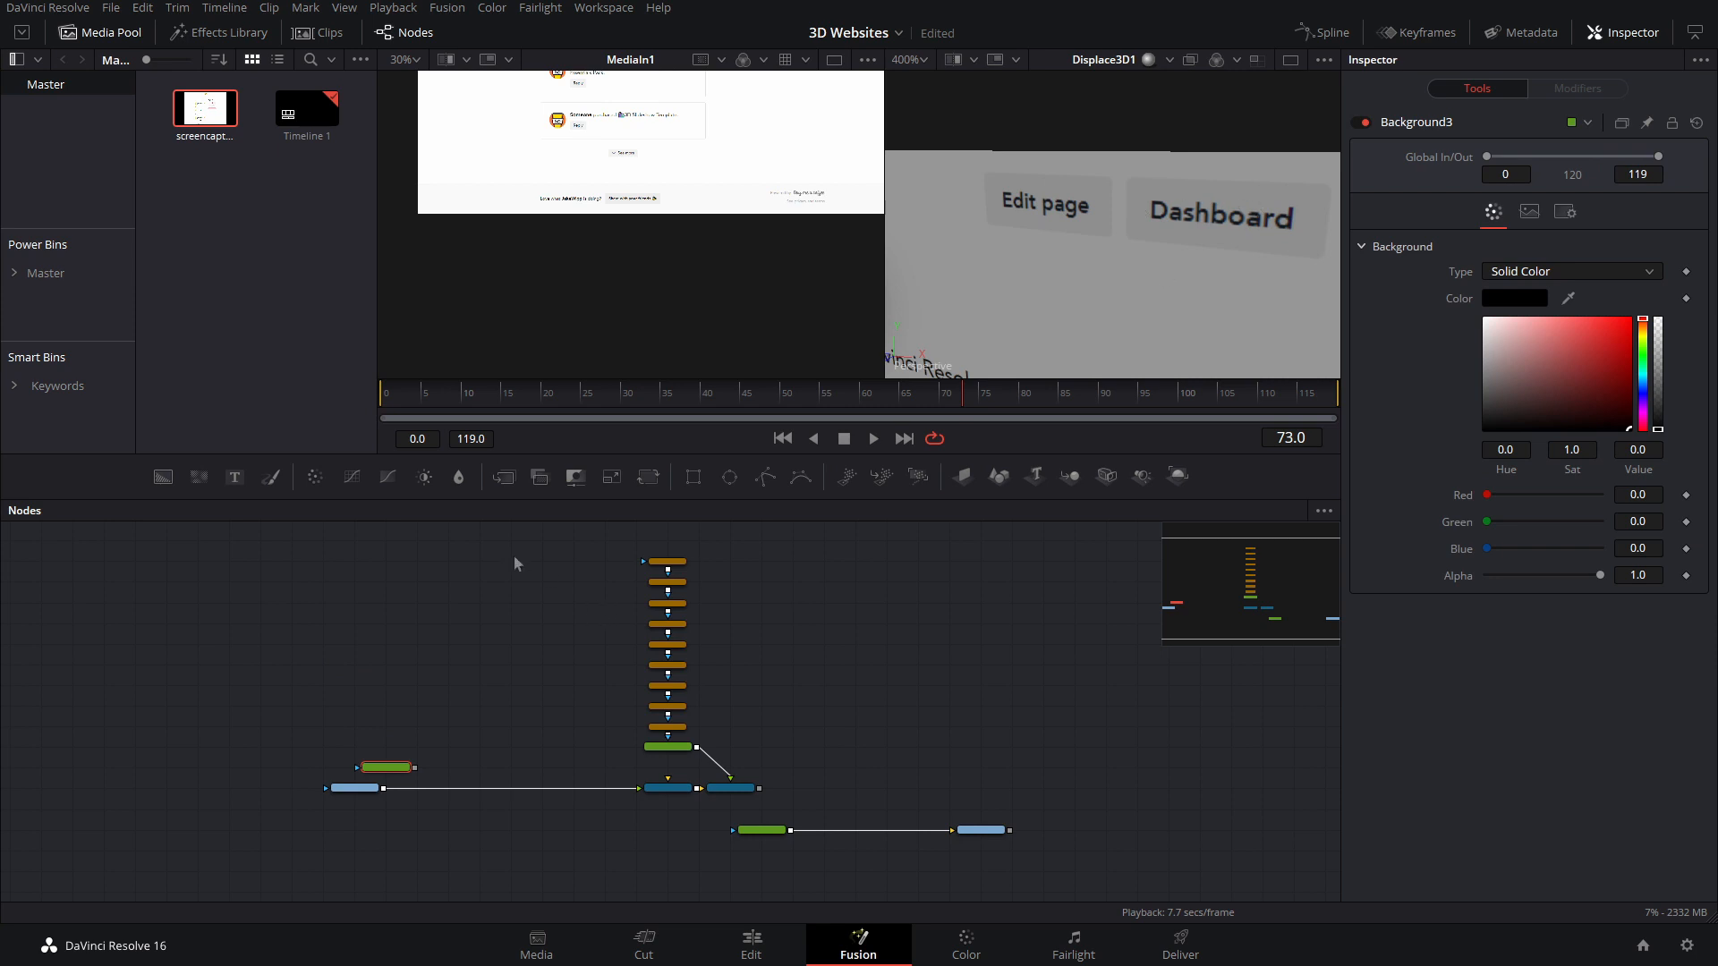
pyautogui.scroll(5, 421, 728)
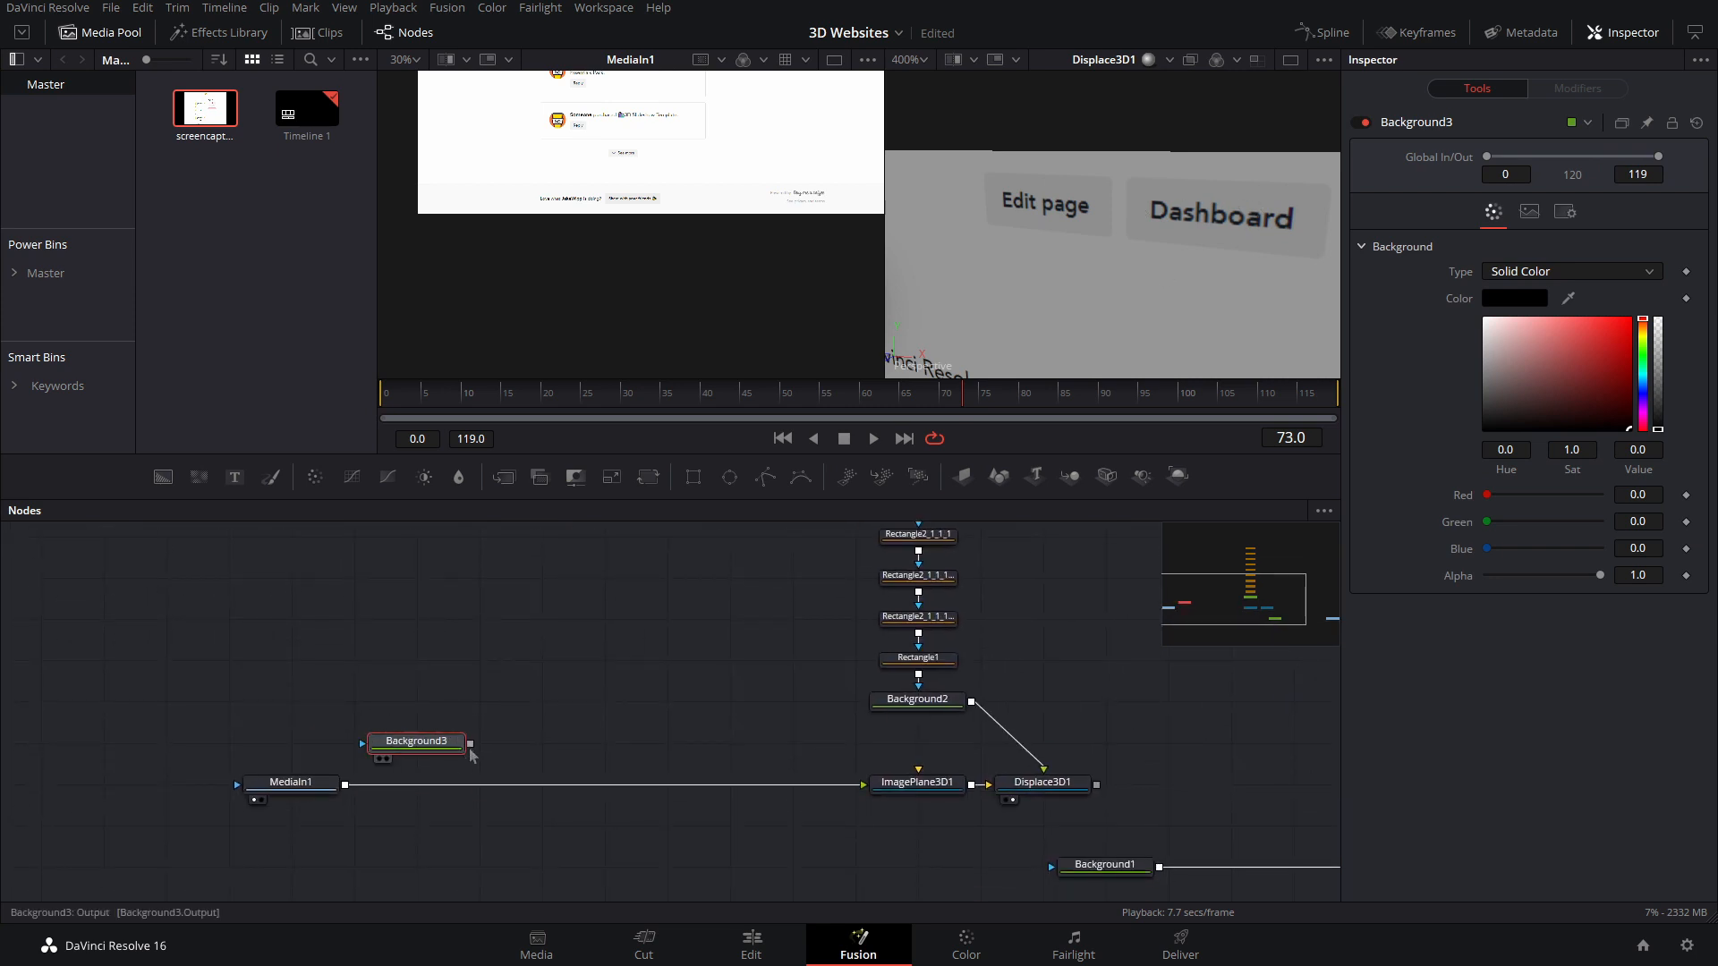
pyautogui.moveTo(470, 744); pyautogui.dragTo(349, 786)
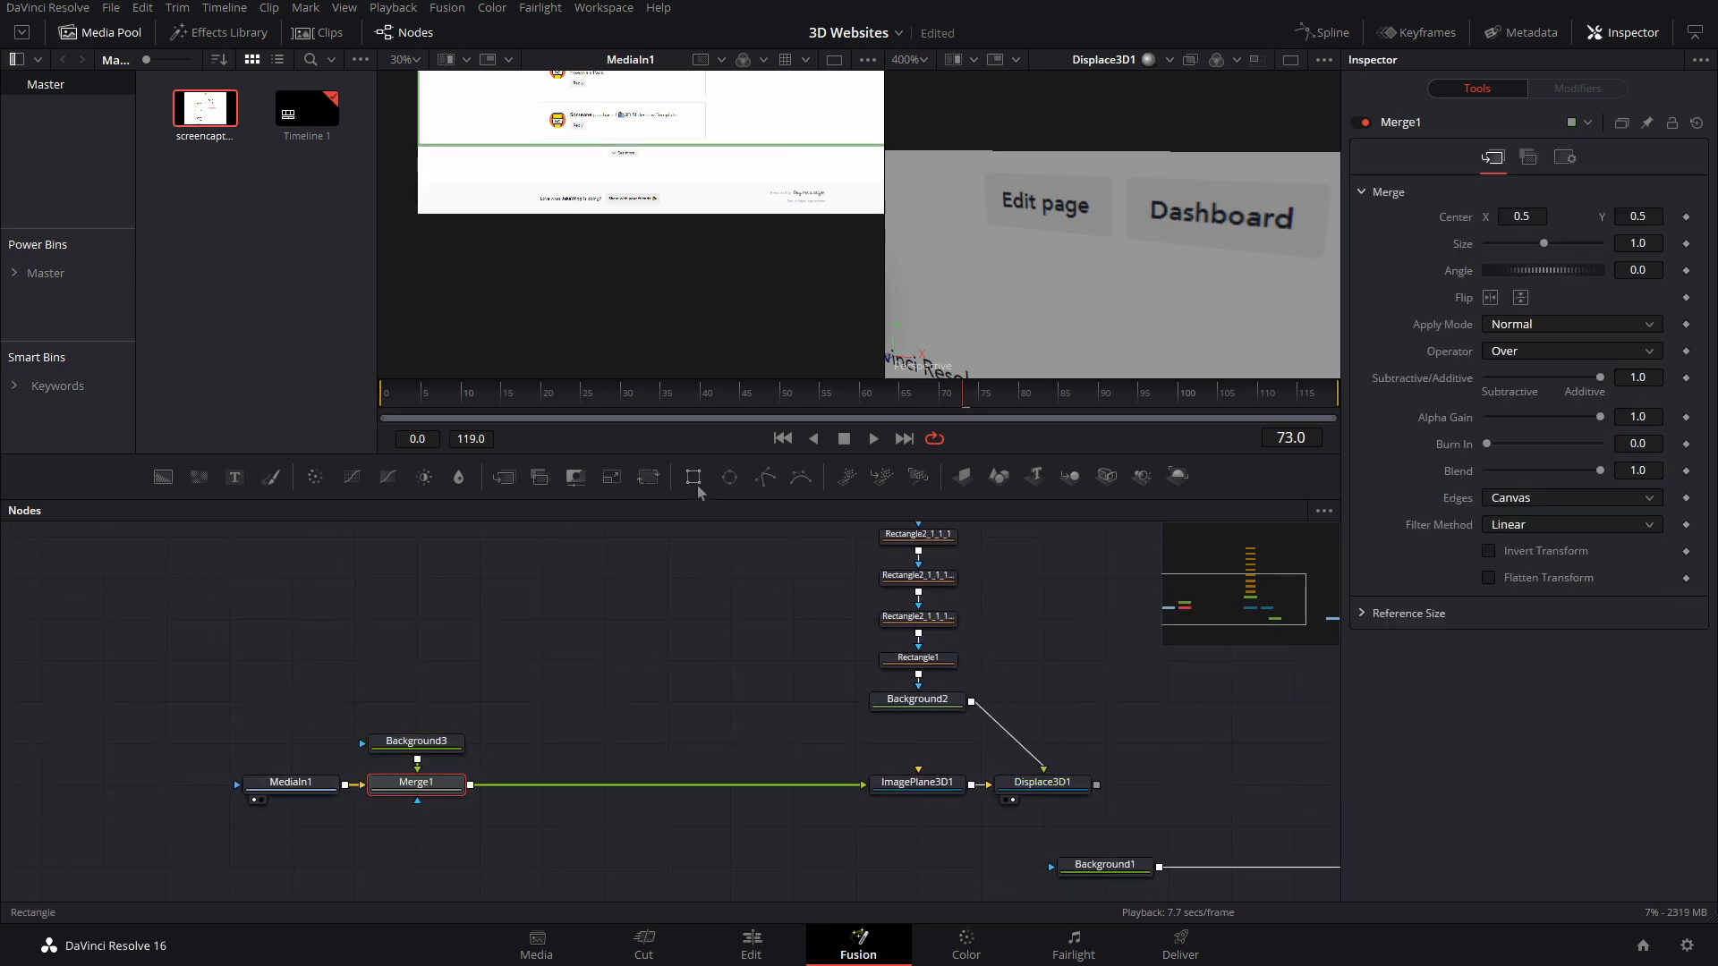
# Step: Mask the merged background with a rectangle, set its colour to white and show the merge in the first viewer
pyautogui.moveTo(696, 485); pyautogui.dragTo(417, 701)
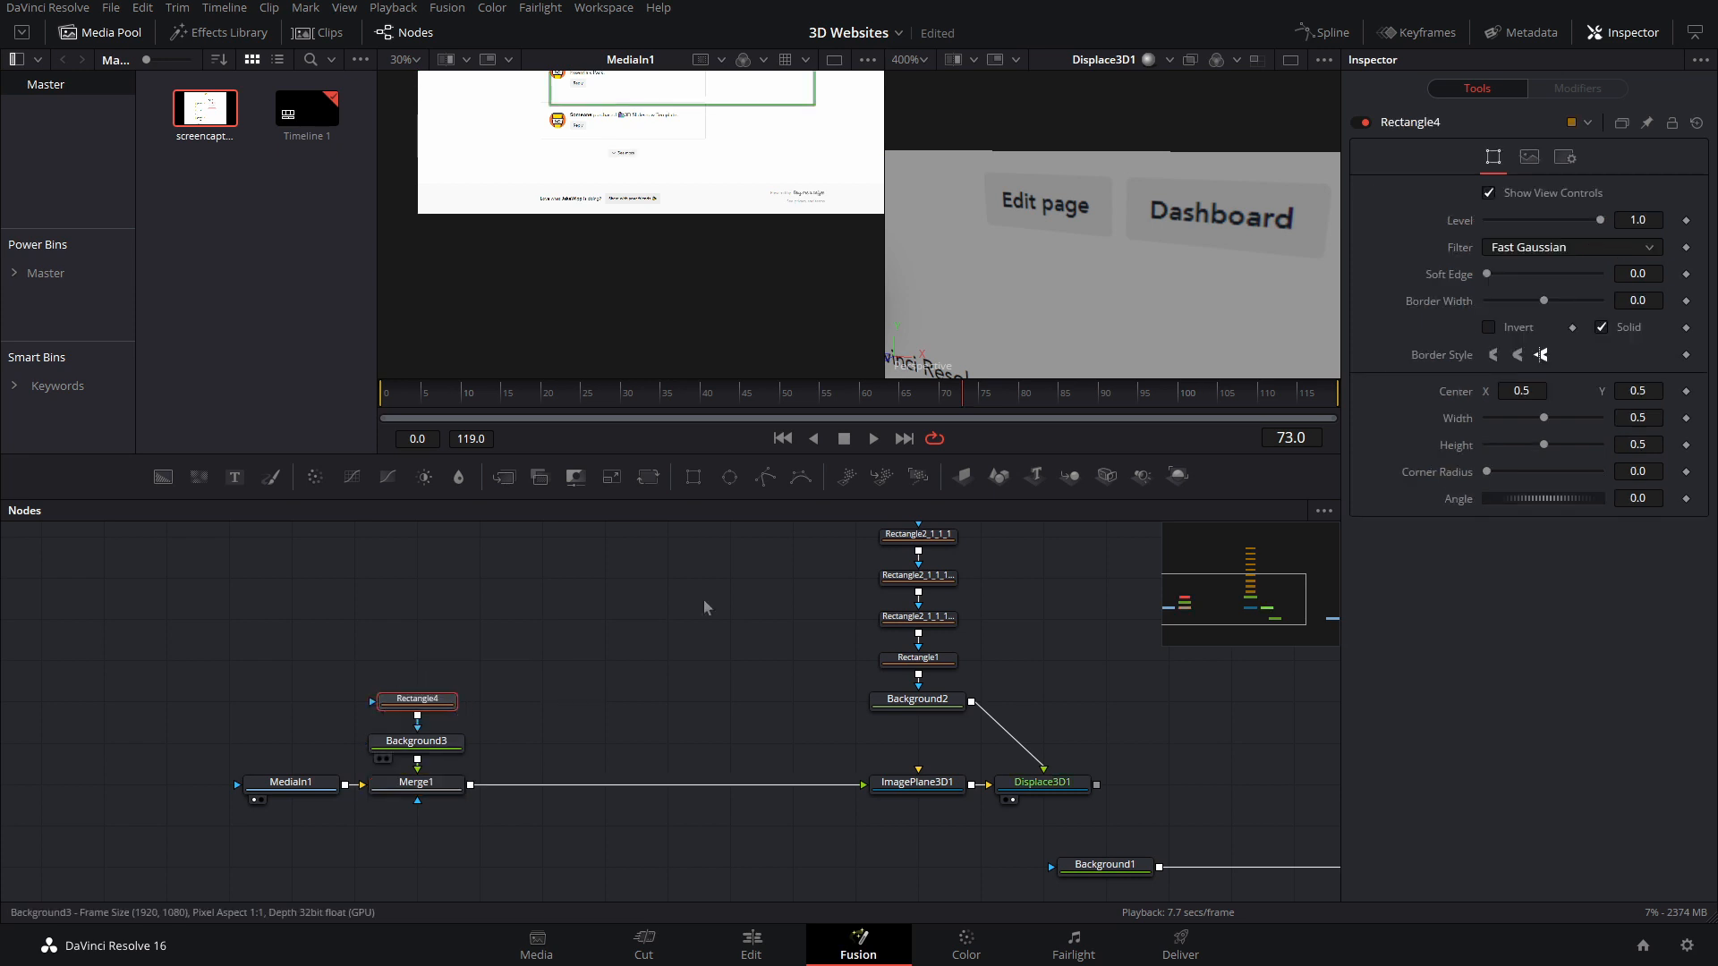
pyautogui.click(417, 742)
pyautogui.moveTo(1564, 360); pyautogui.dragTo(973, 164)
pyautogui.moveTo(435, 787); pyautogui.dragTo(622, 197)
# Step: Shrink the white patch's rectangle mask to about 0.141 wide and 0.157 high and set its background's height to 1579
pyautogui.click(427, 700)
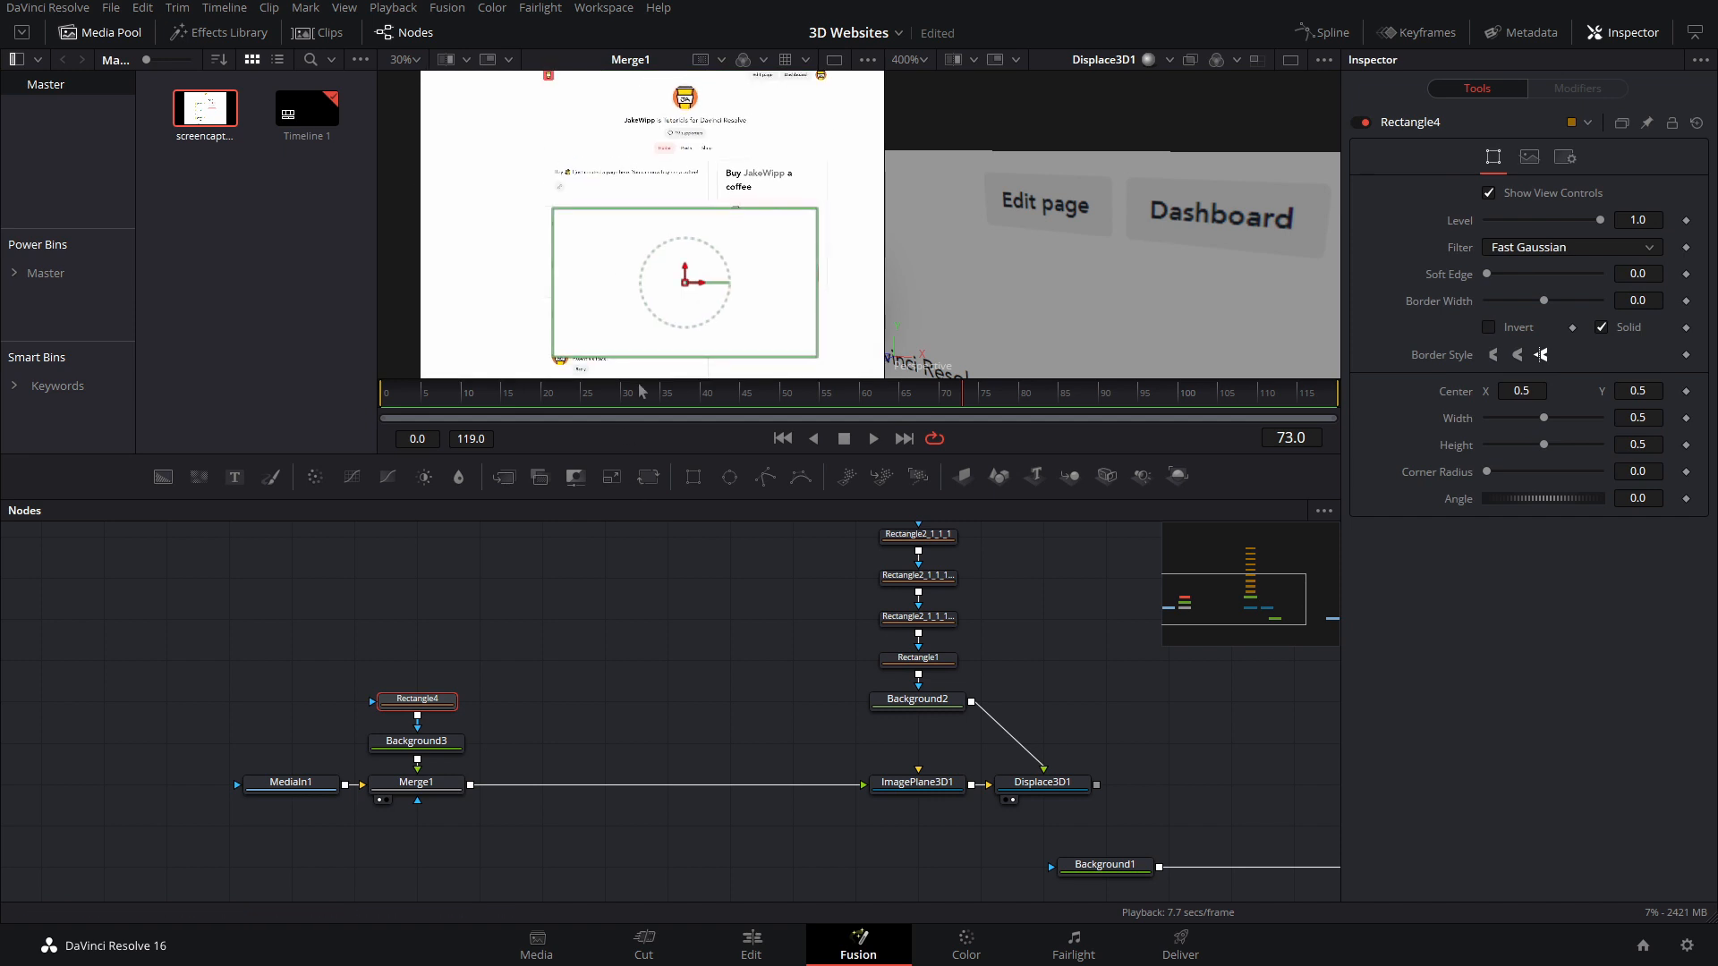
pyautogui.moveTo(694, 293); pyautogui.dragTo(754, 85)
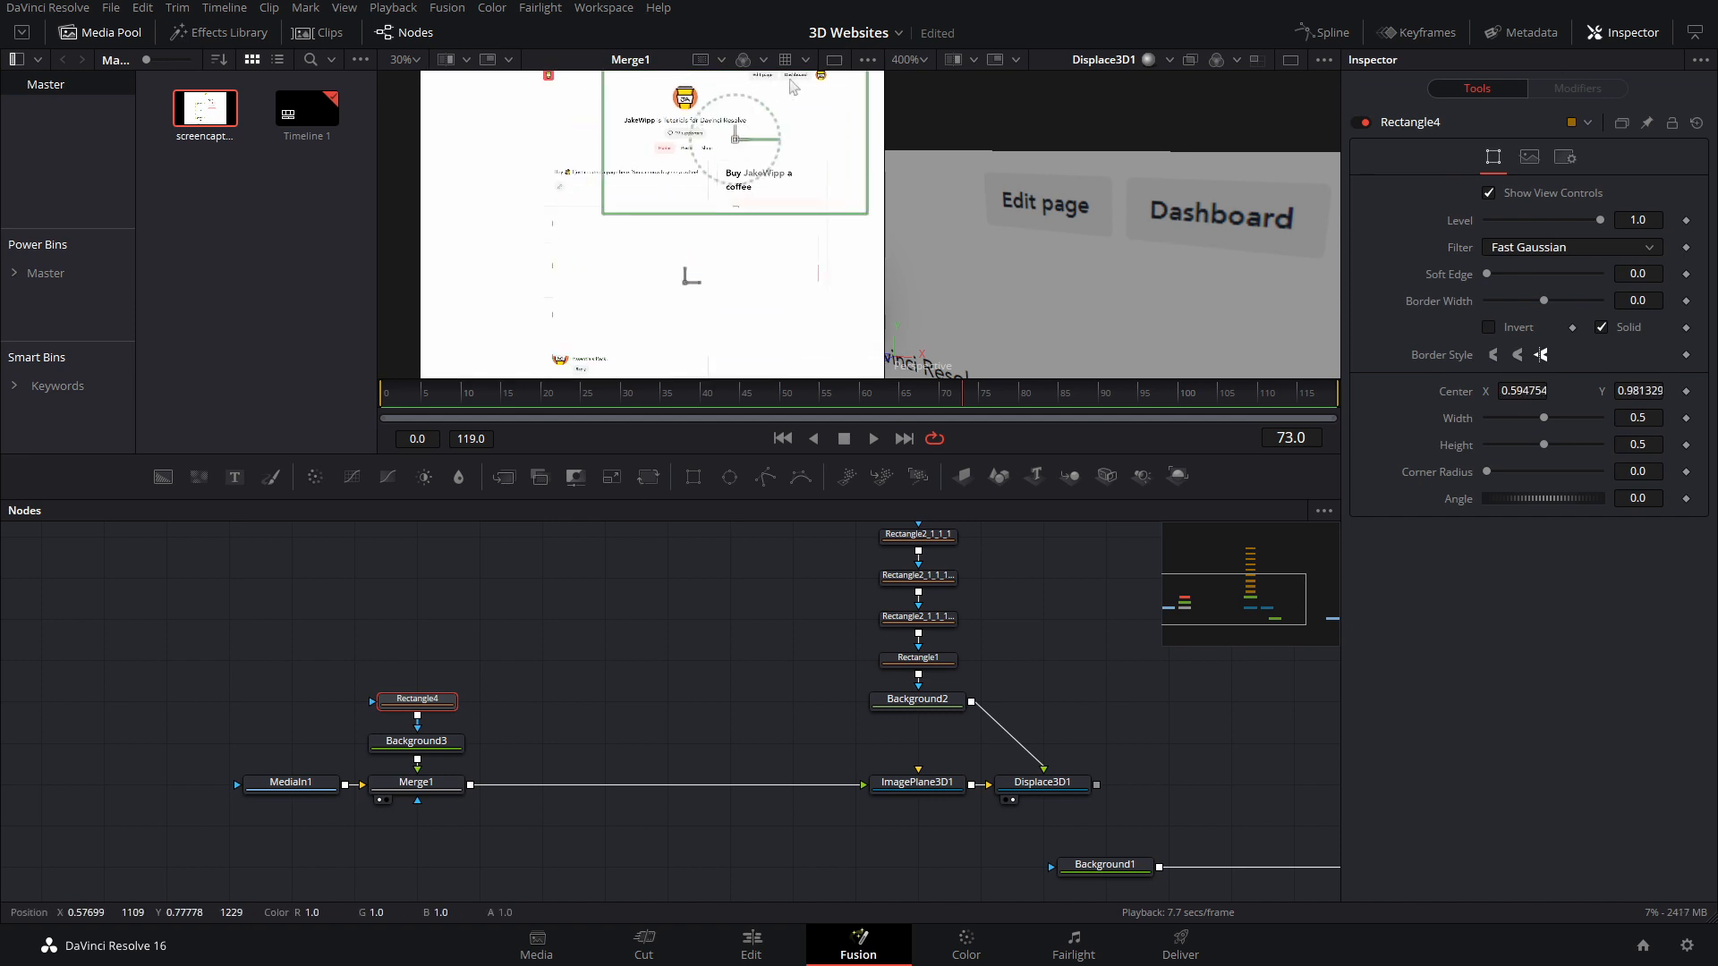
pyautogui.click(417, 743)
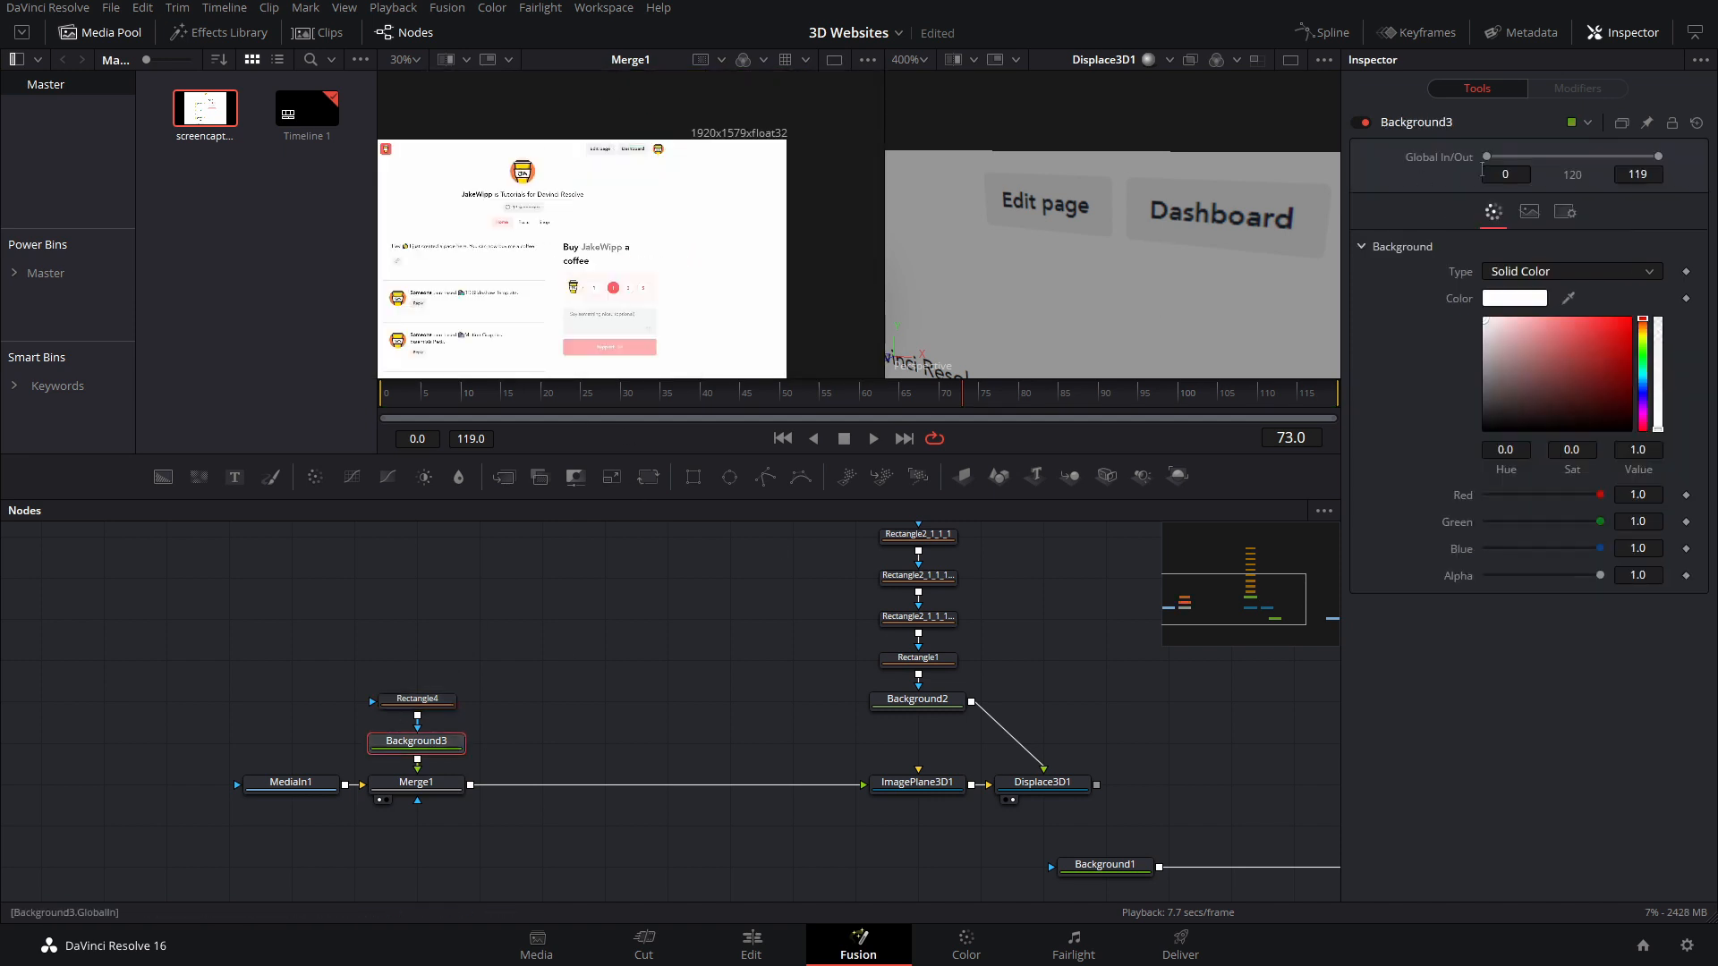
pyautogui.click(1529, 212)
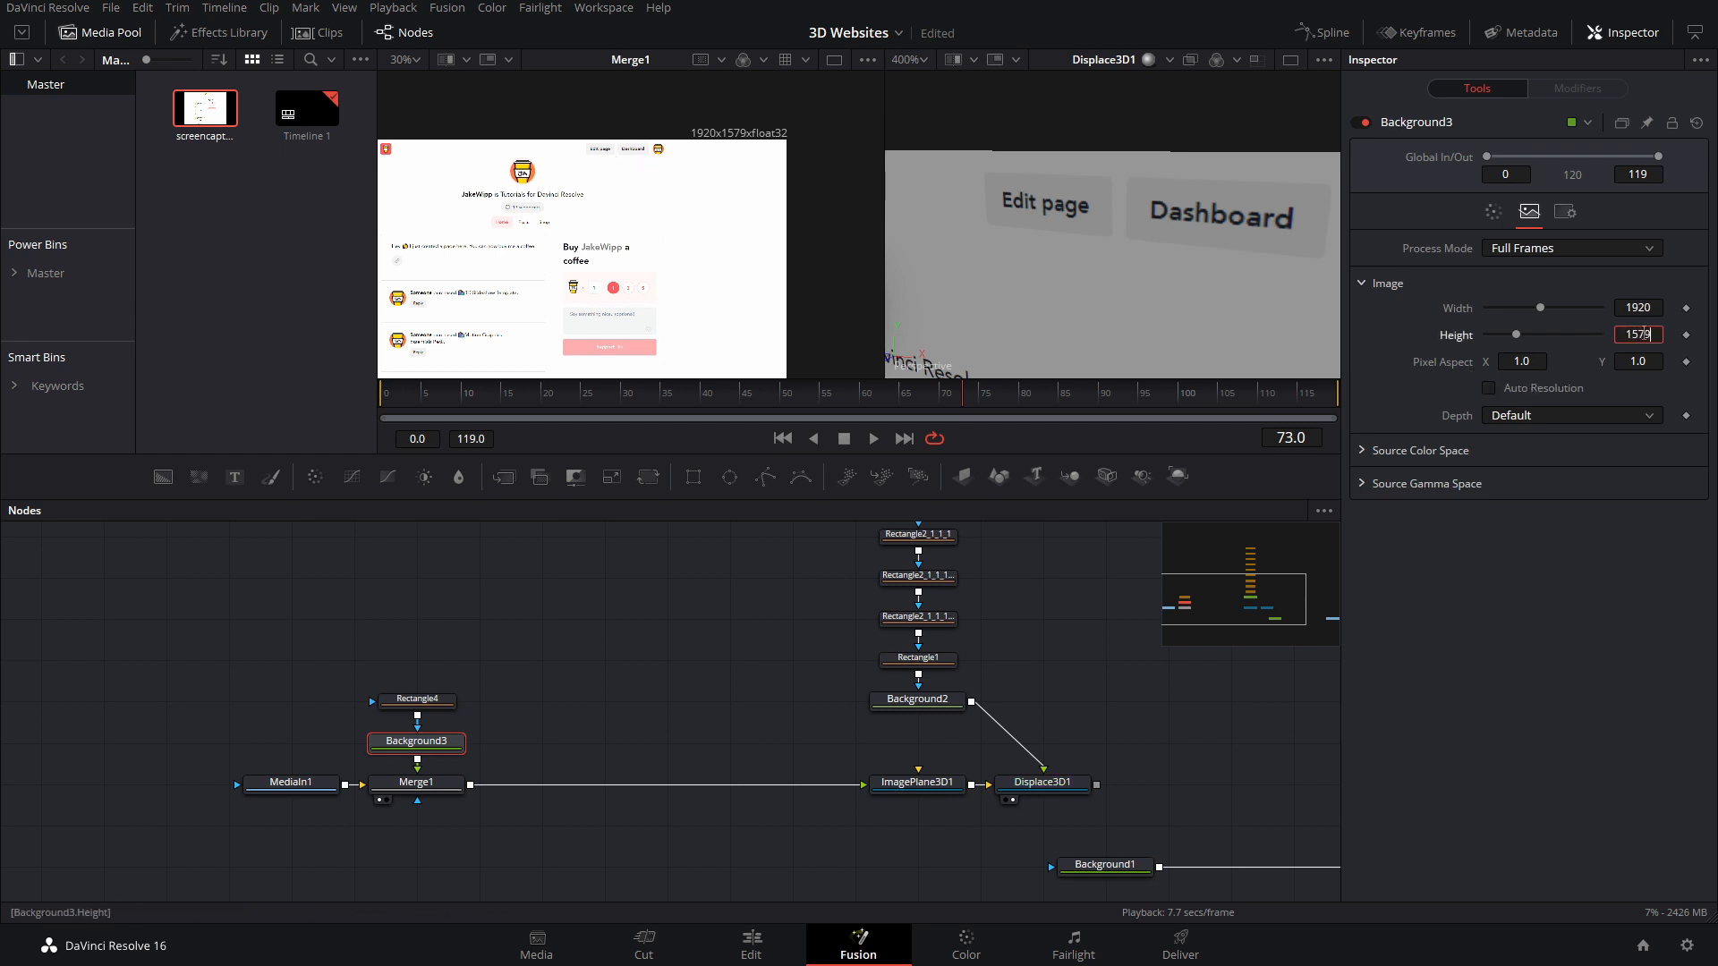
pyautogui.press('Tab')
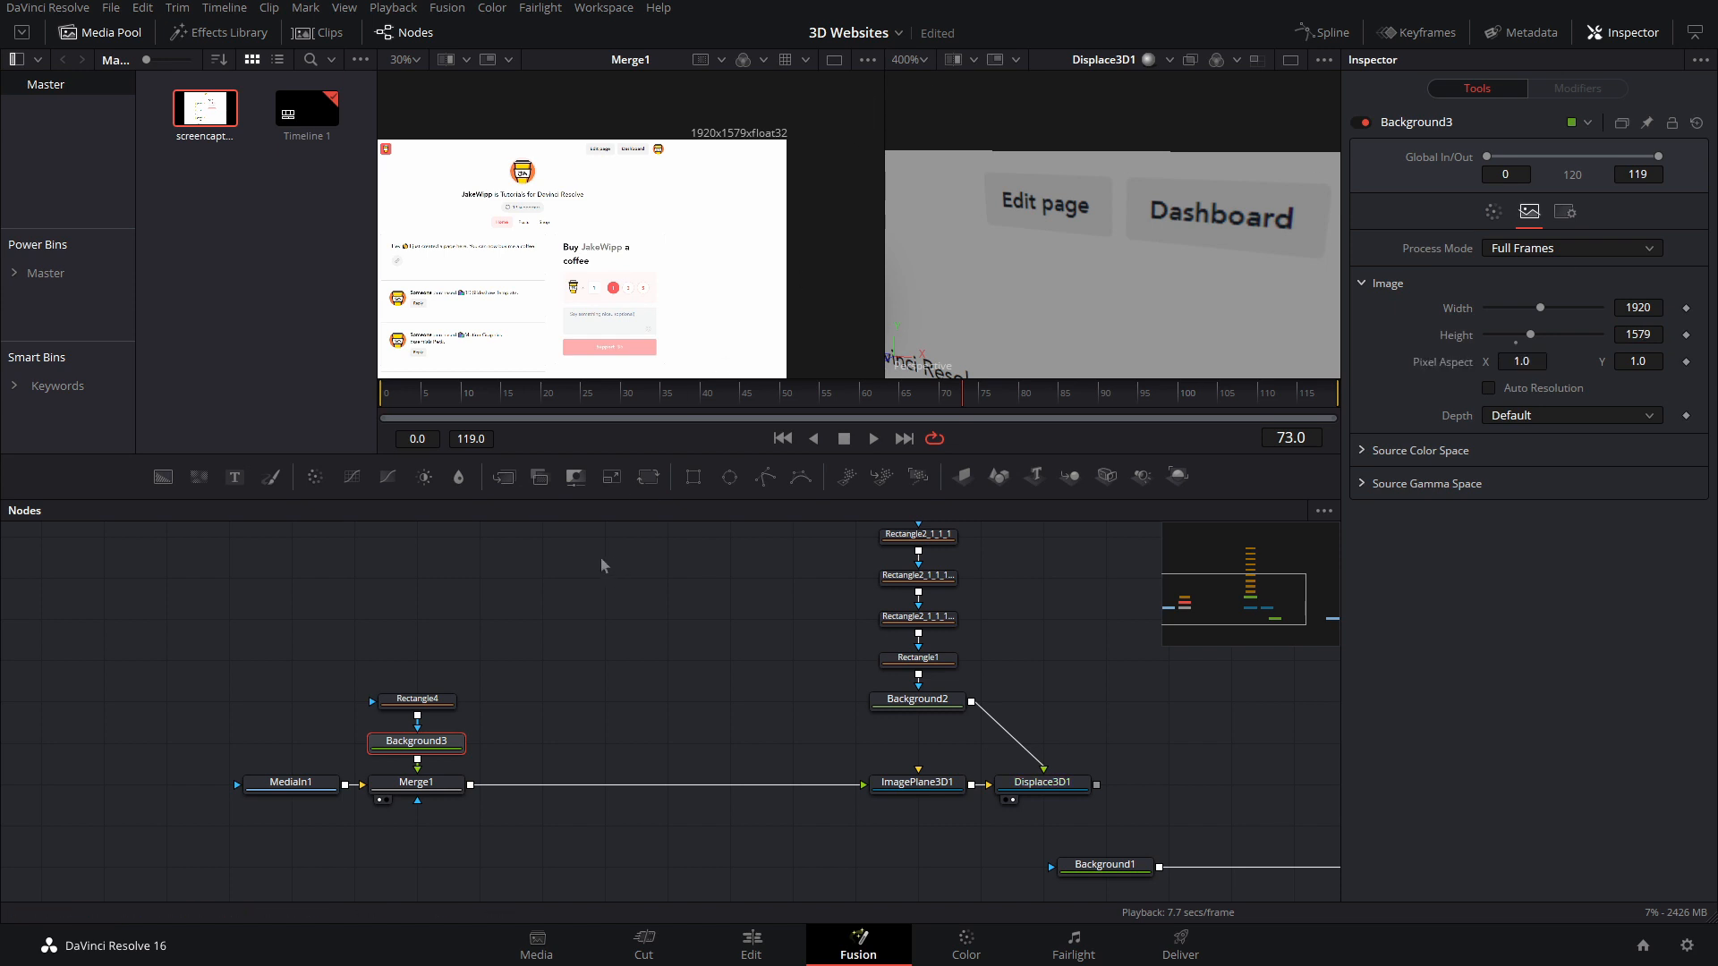
# Step: Move the white patch's rectangle mask down over the Edit page and Dashboard buttons in the page header
pyautogui.click(416, 701)
pyautogui.scroll(-1, 629, 185)
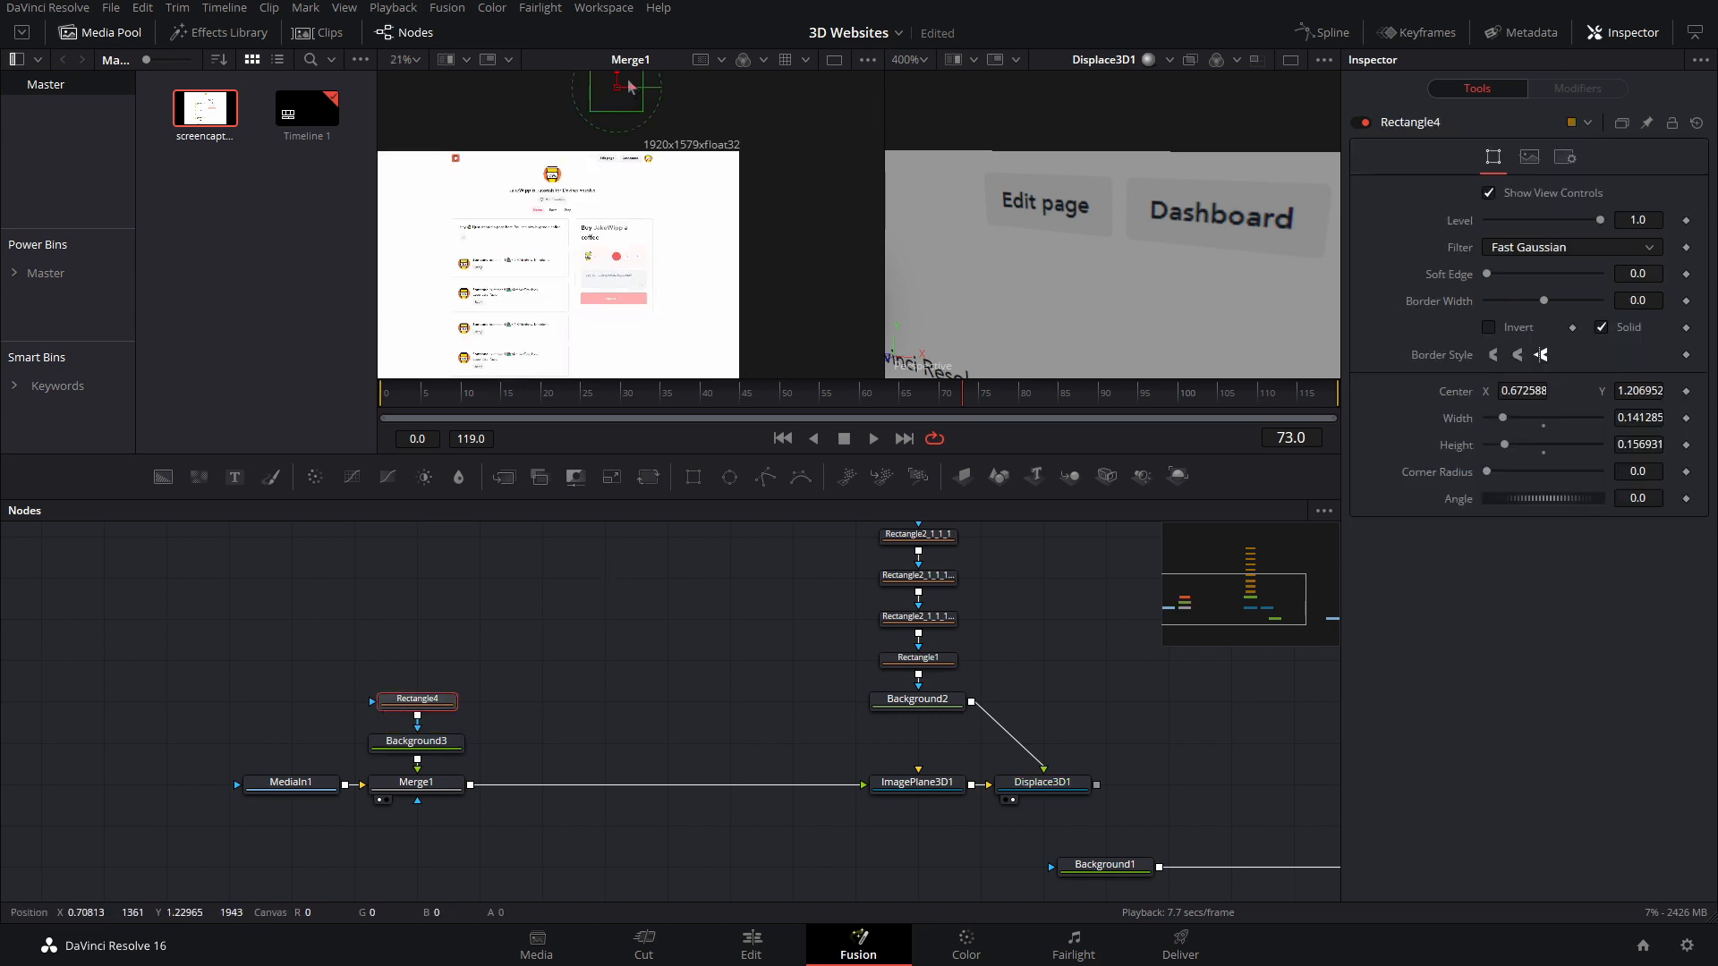
pyautogui.moveTo(617, 78); pyautogui.dragTo(617, 141)
pyautogui.scroll(5, 658, 182)
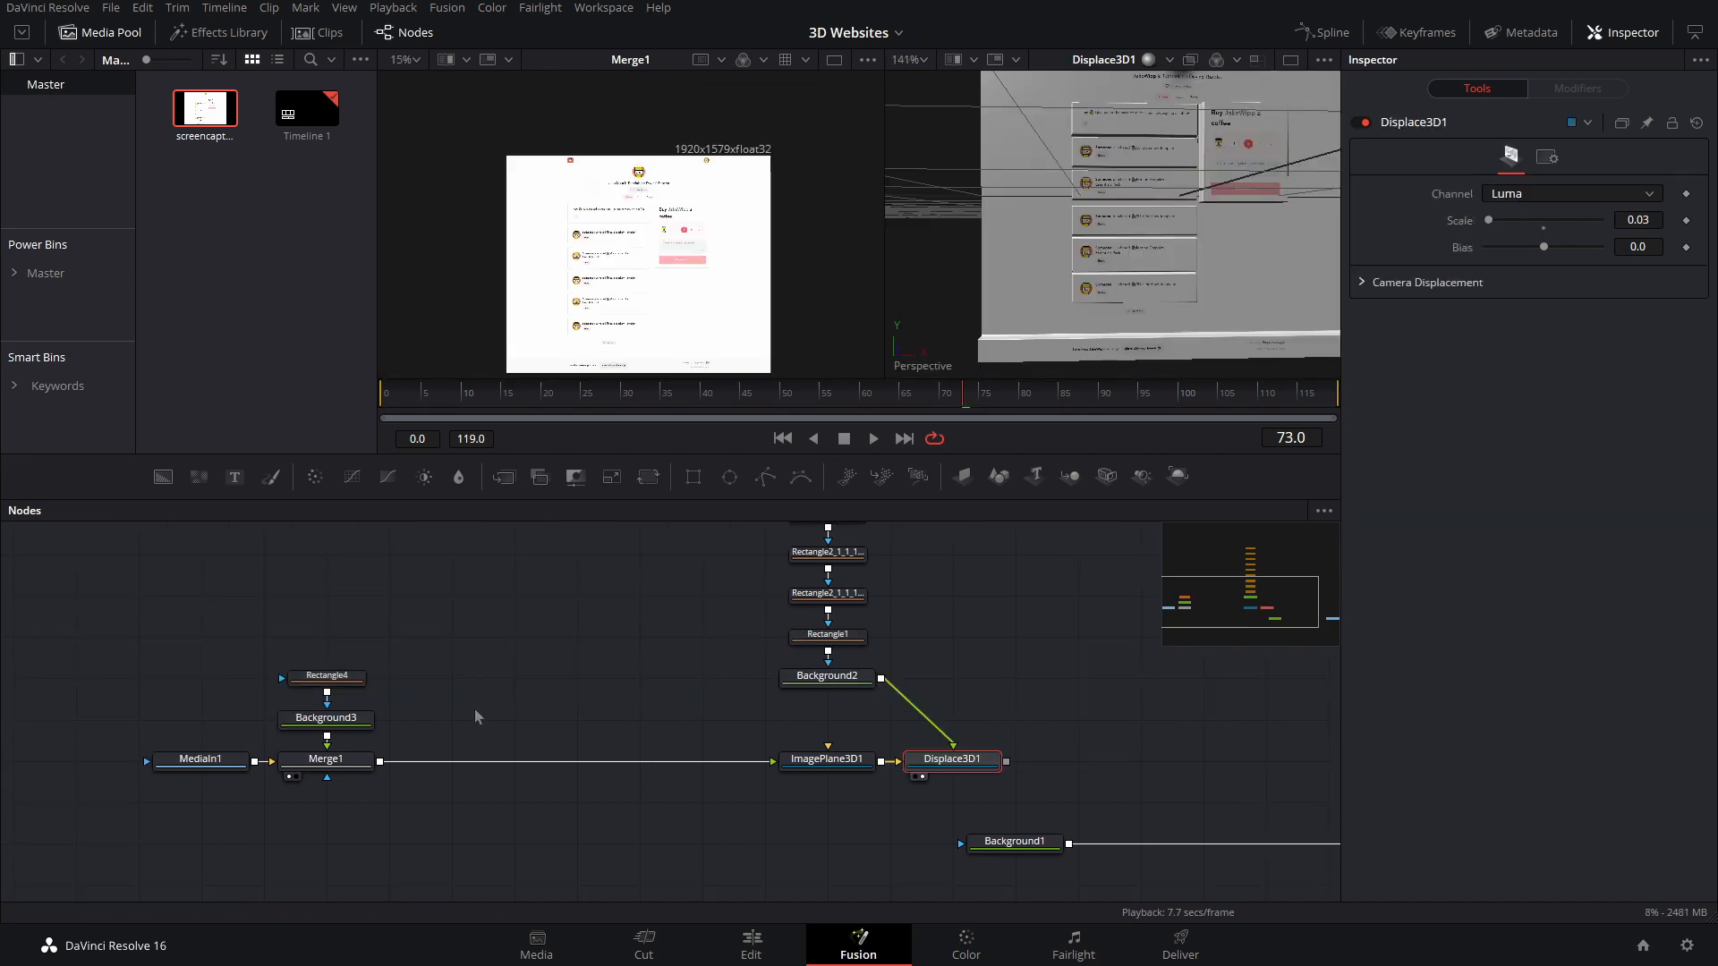
pyautogui.moveTo(475, 711); pyautogui.dragTo(595, 702)
pyautogui.moveTo(1165, 260); pyautogui.dragTo(1055, 309)
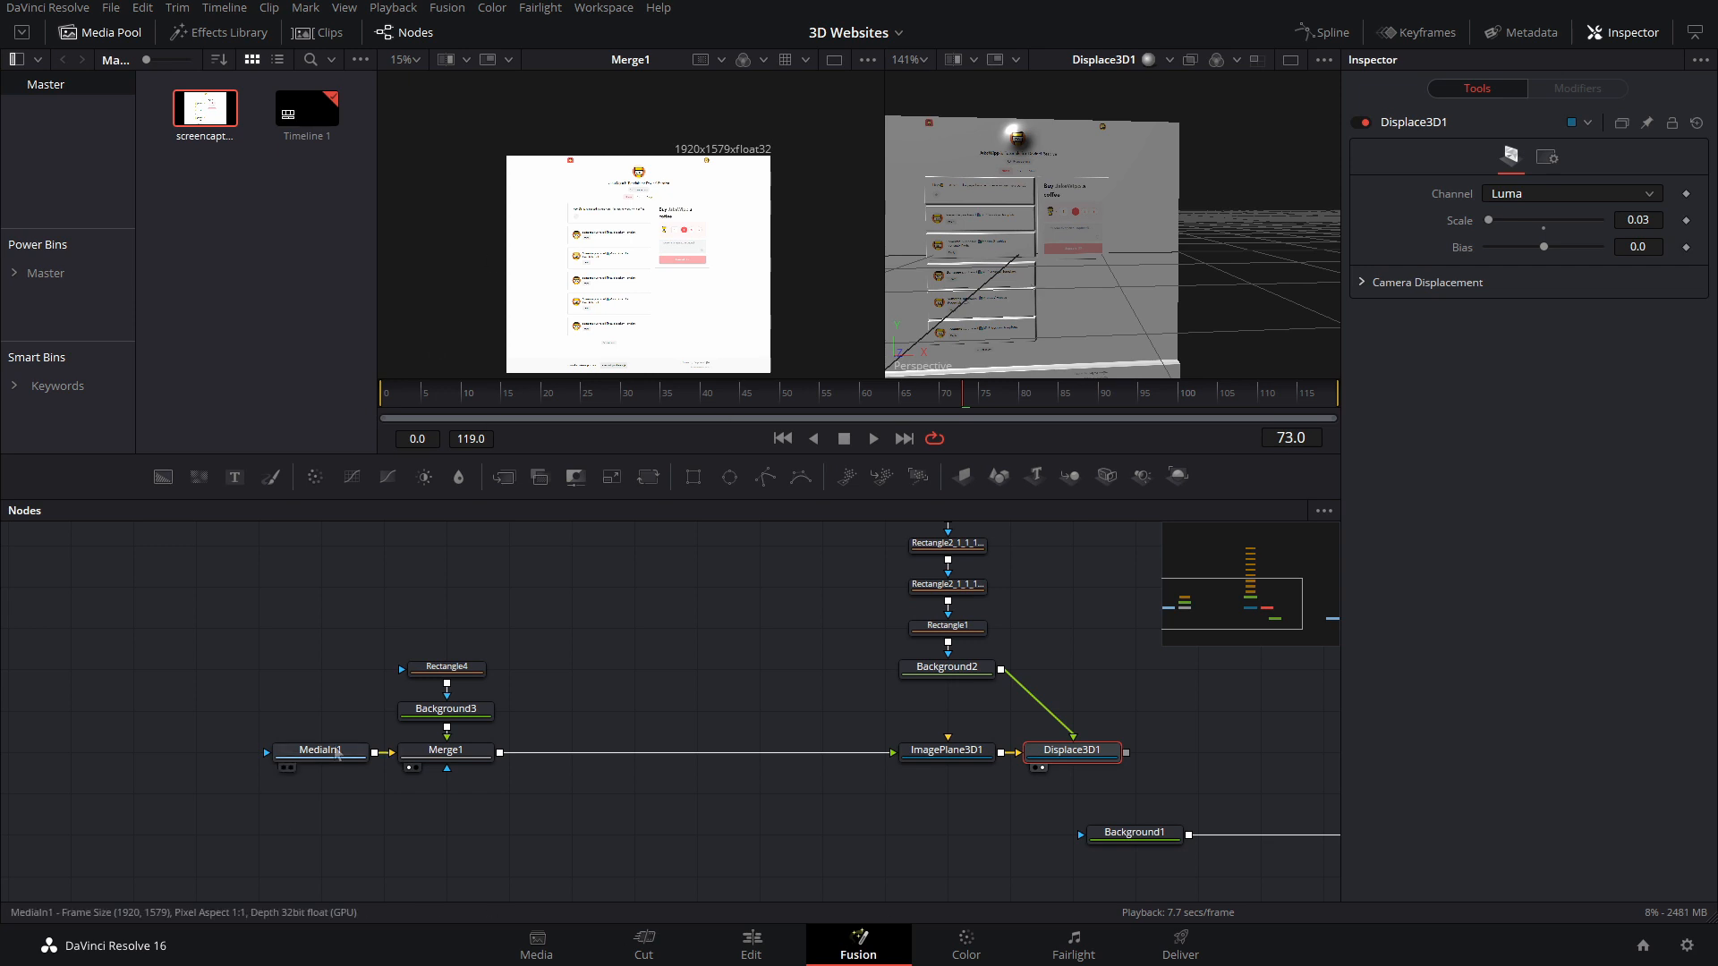
# Step: Add a Ward material after the merge and feed the patched screenshot into its diffuse input
pyautogui.hotkey('shift', 'space')
pyautogui.write('ward')
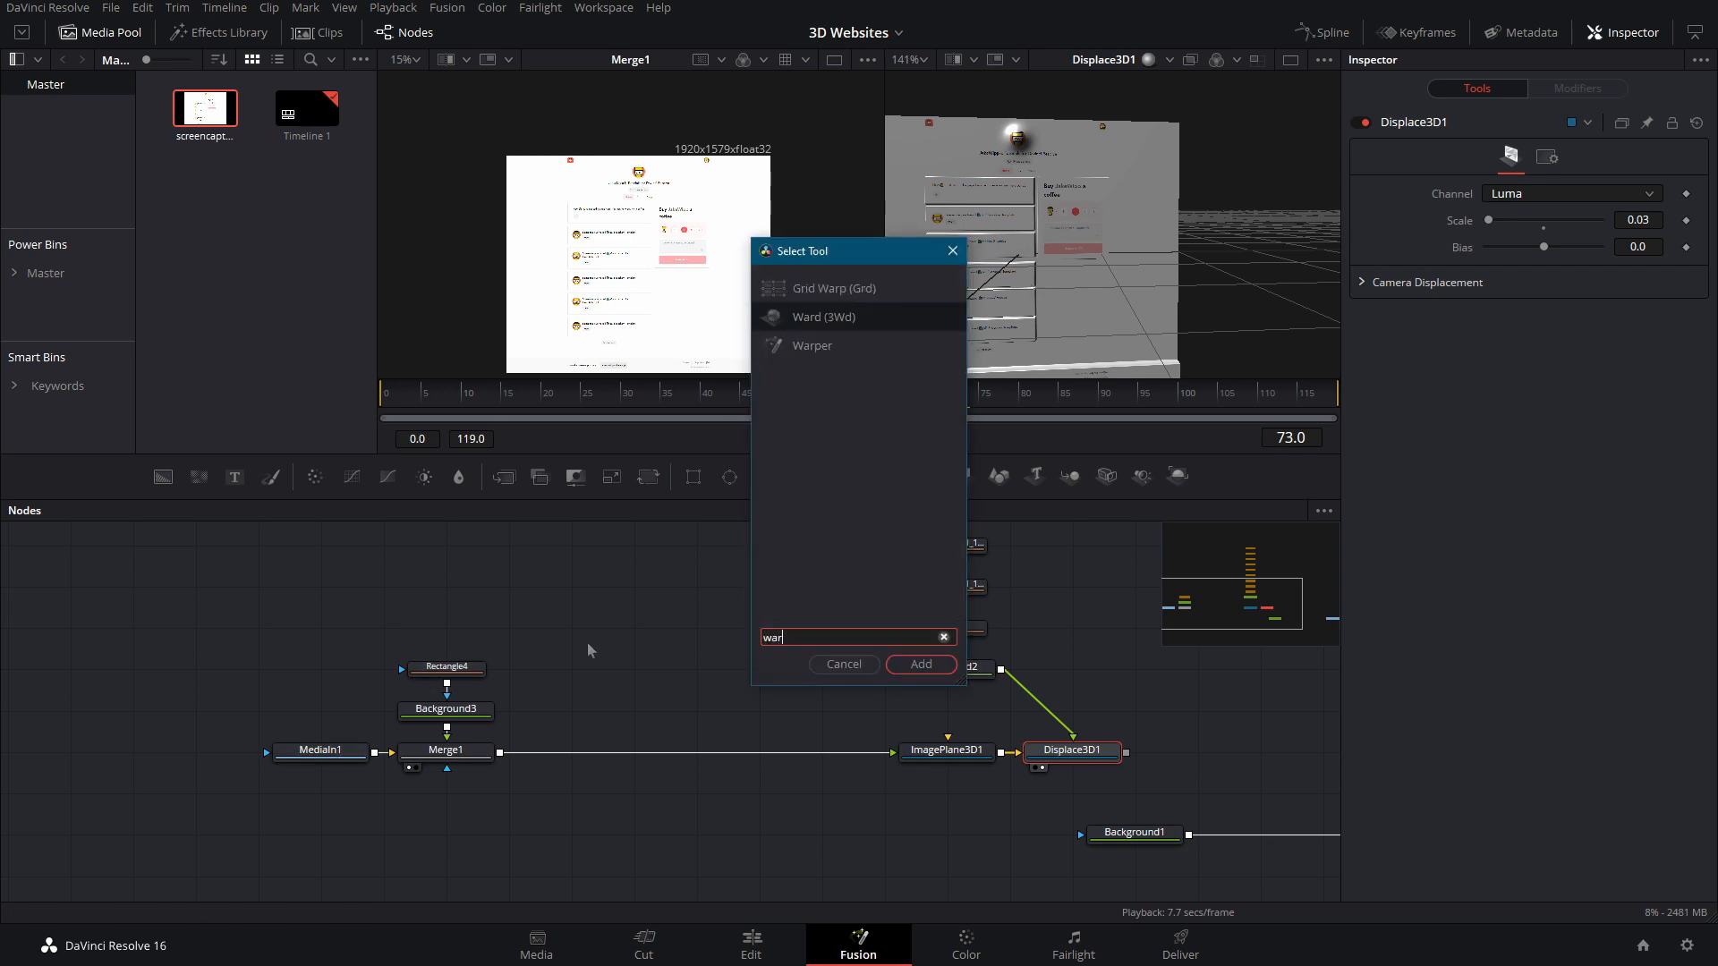
pyautogui.press('Return')
pyautogui.moveTo(1208, 753); pyautogui.dragTo(658, 729)
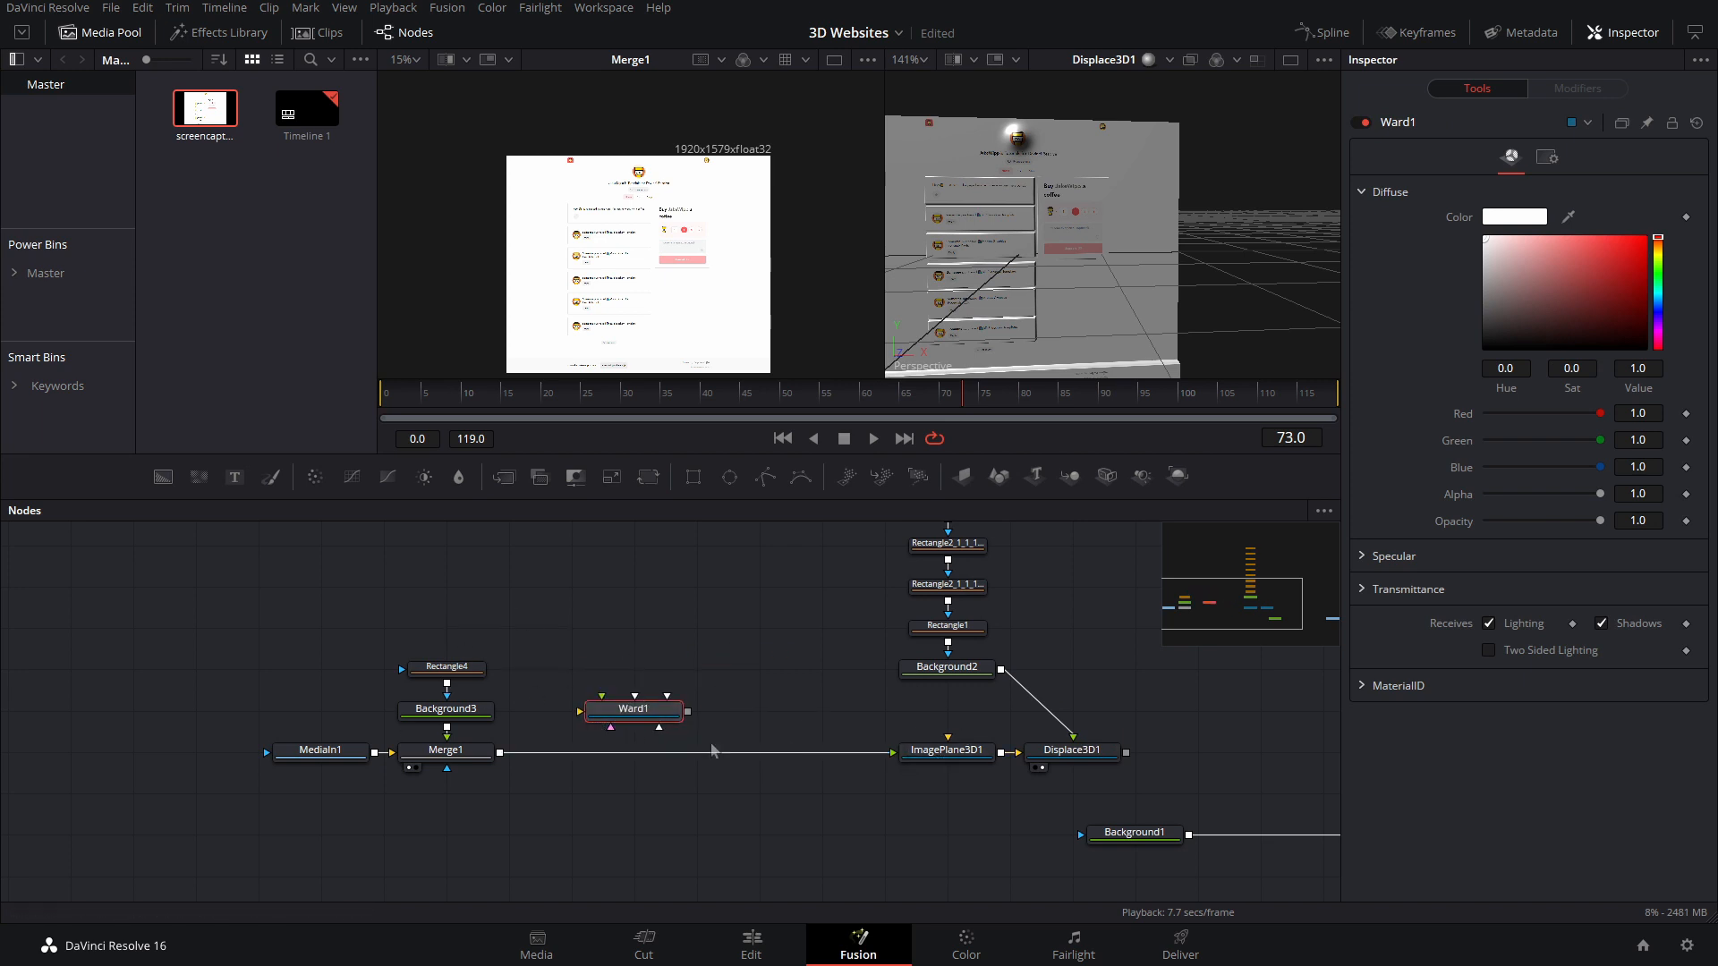
pyautogui.moveTo(500, 754); pyautogui.dragTo(581, 716)
# Step: Add a Reflect material after Ward, preview it, and connect it to the image plane in place of the merge
pyautogui.hotkey('shift', 'space')
pyautogui.write('refle')
pyautogui.press('Return')
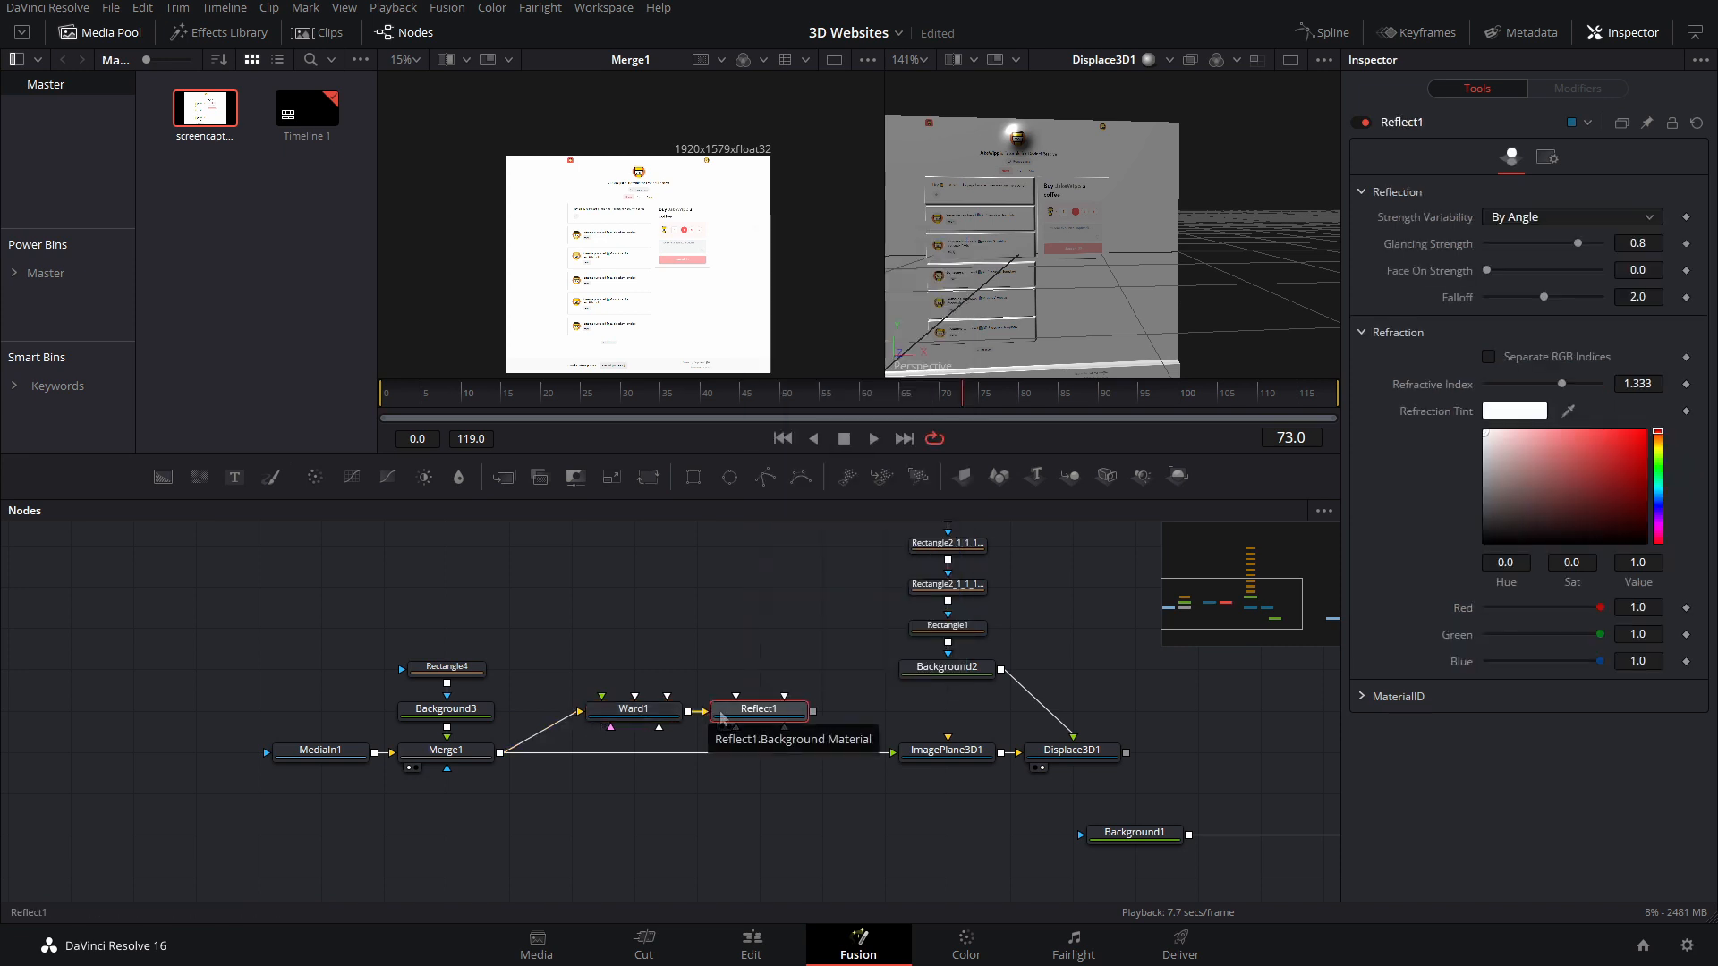
pyautogui.press('1')
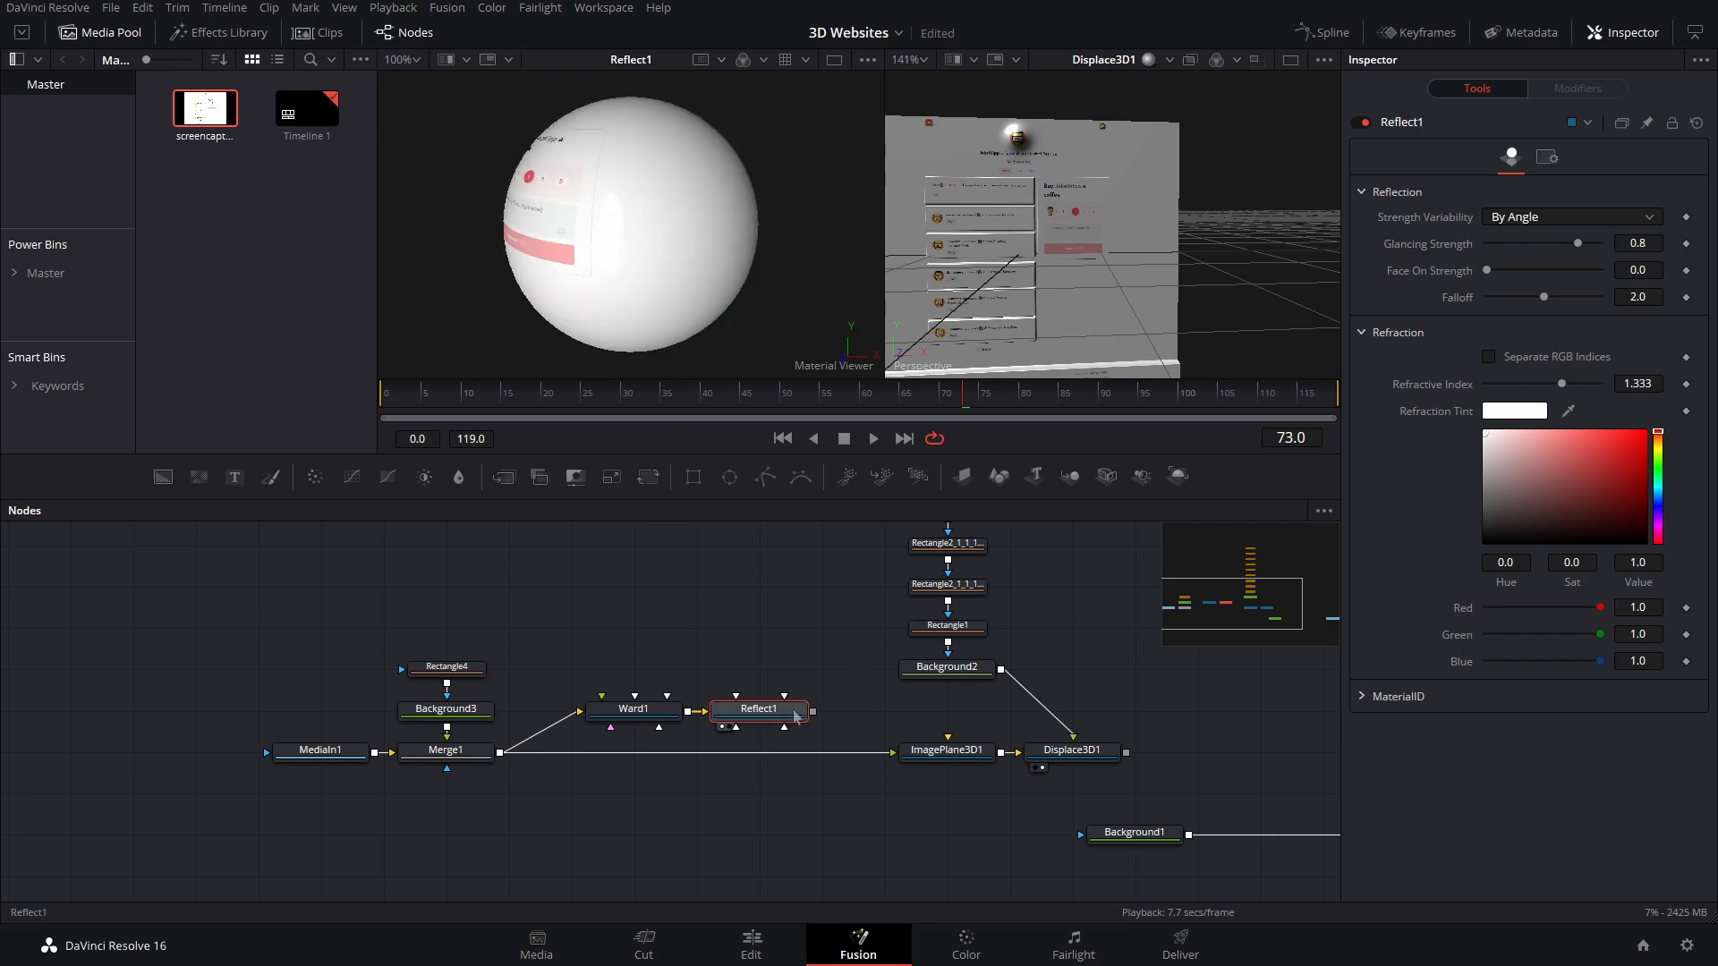
pyautogui.moveTo(813, 711); pyautogui.dragTo(898, 758)
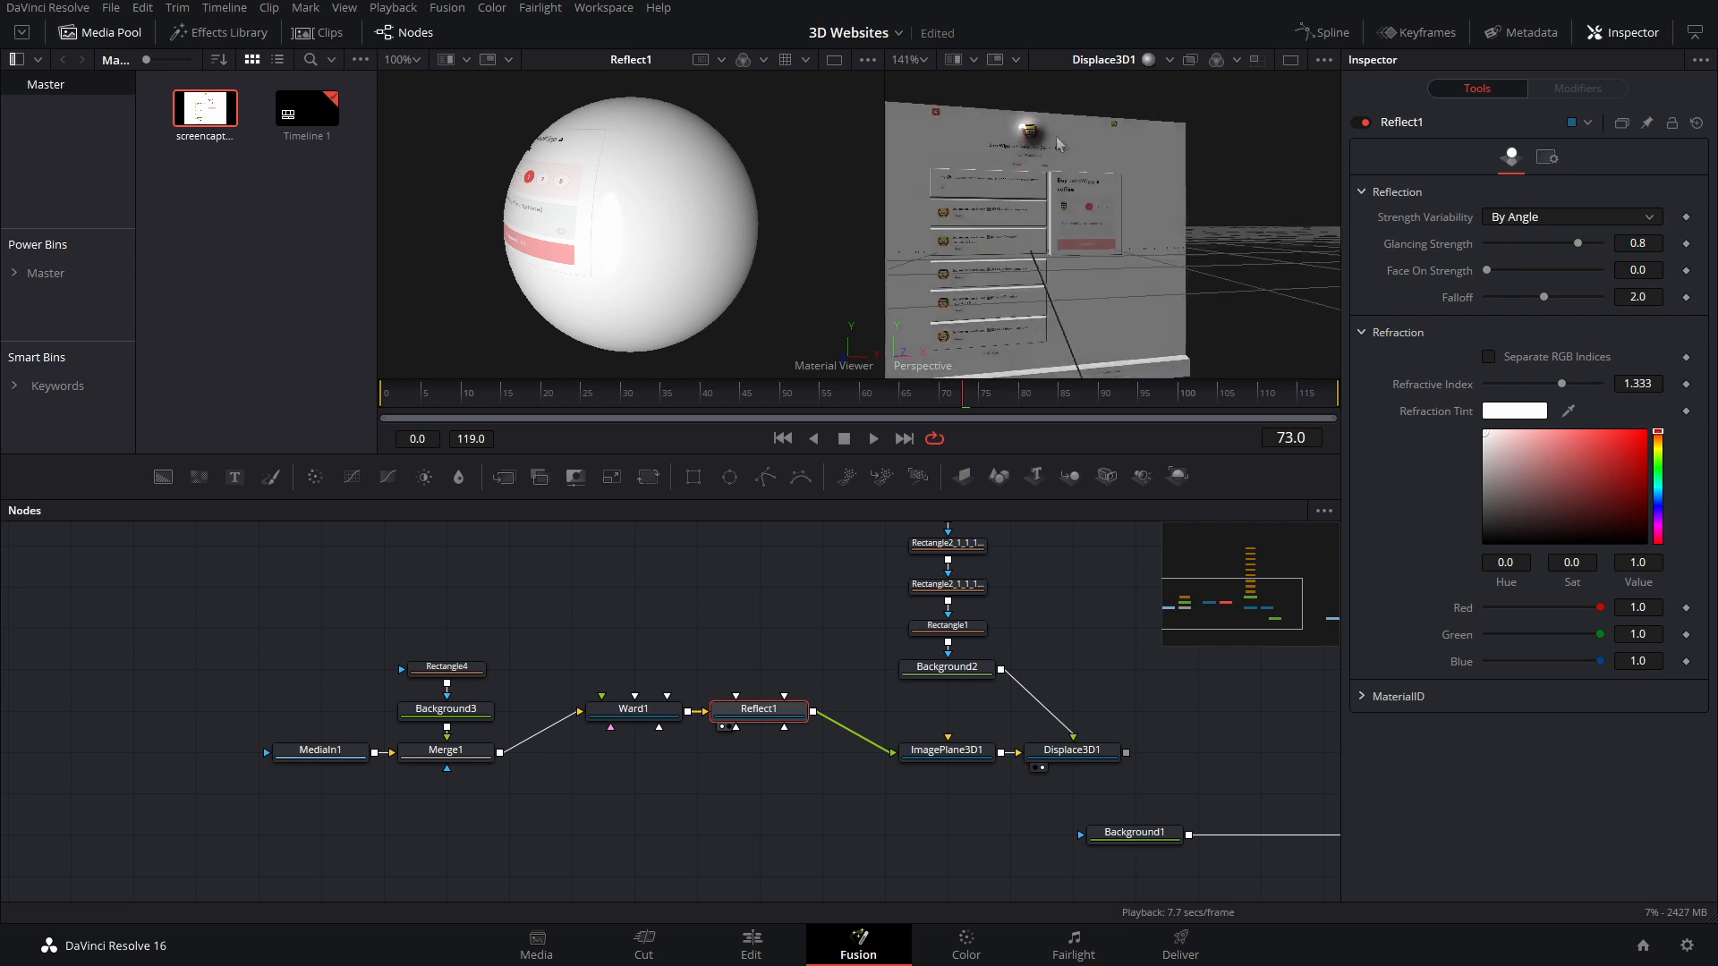
pyautogui.click(659, 621)
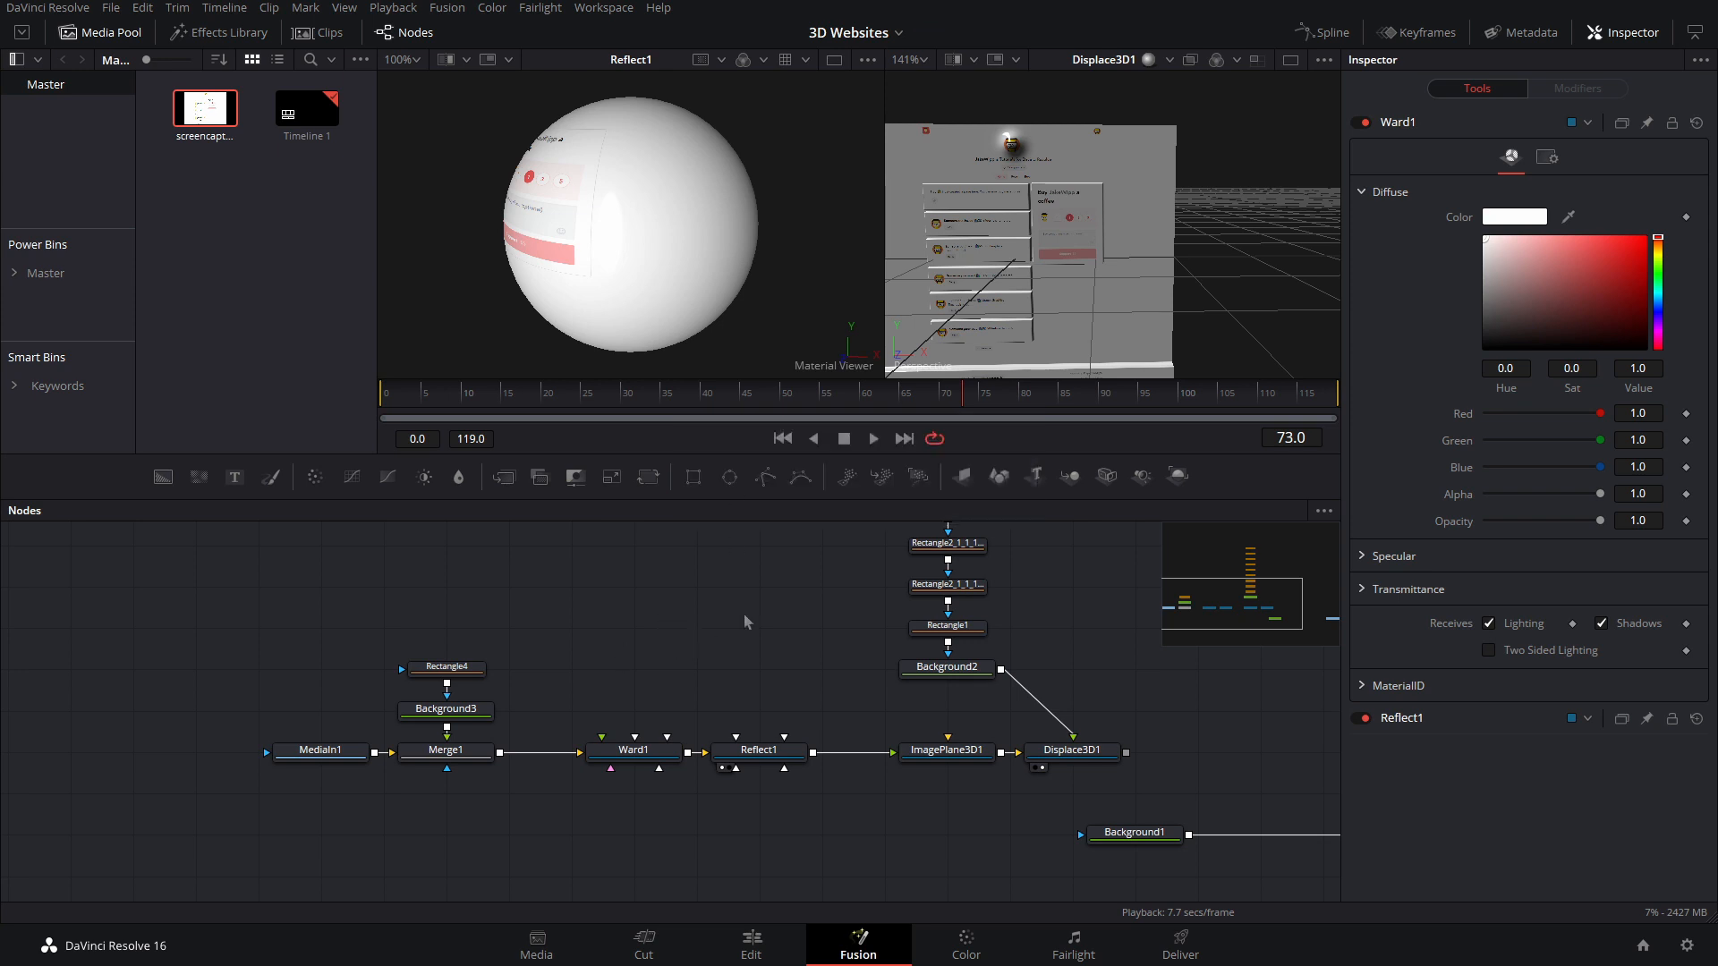
# Step: Add a separate background above the material chain, mask it with a rectangle and make it white
pyautogui.moveTo(737, 610); pyautogui.dragTo(880, 721)
pyautogui.moveTo(152, 475); pyautogui.dragTo(582, 591)
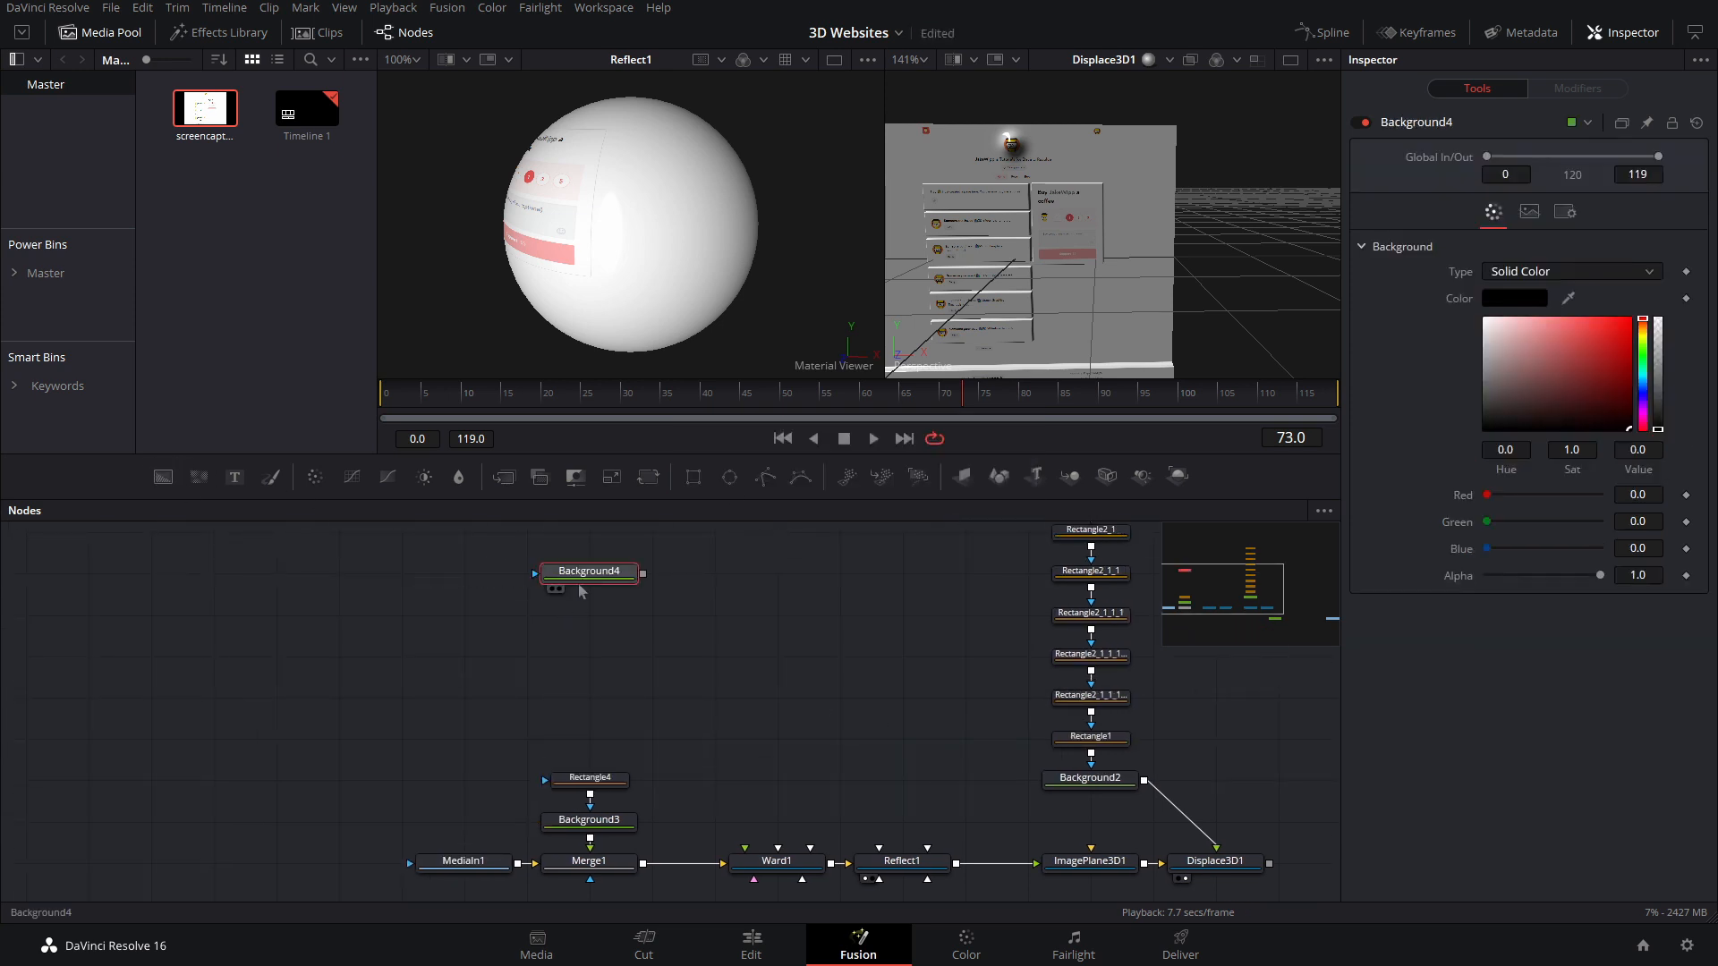
pyautogui.moveTo(575, 240); pyautogui.dragTo(579, 243)
pyautogui.moveTo(695, 481); pyautogui.dragTo(530, 573)
pyautogui.moveTo(596, 573); pyautogui.dragTo(613, 656)
pyautogui.click(611, 655)
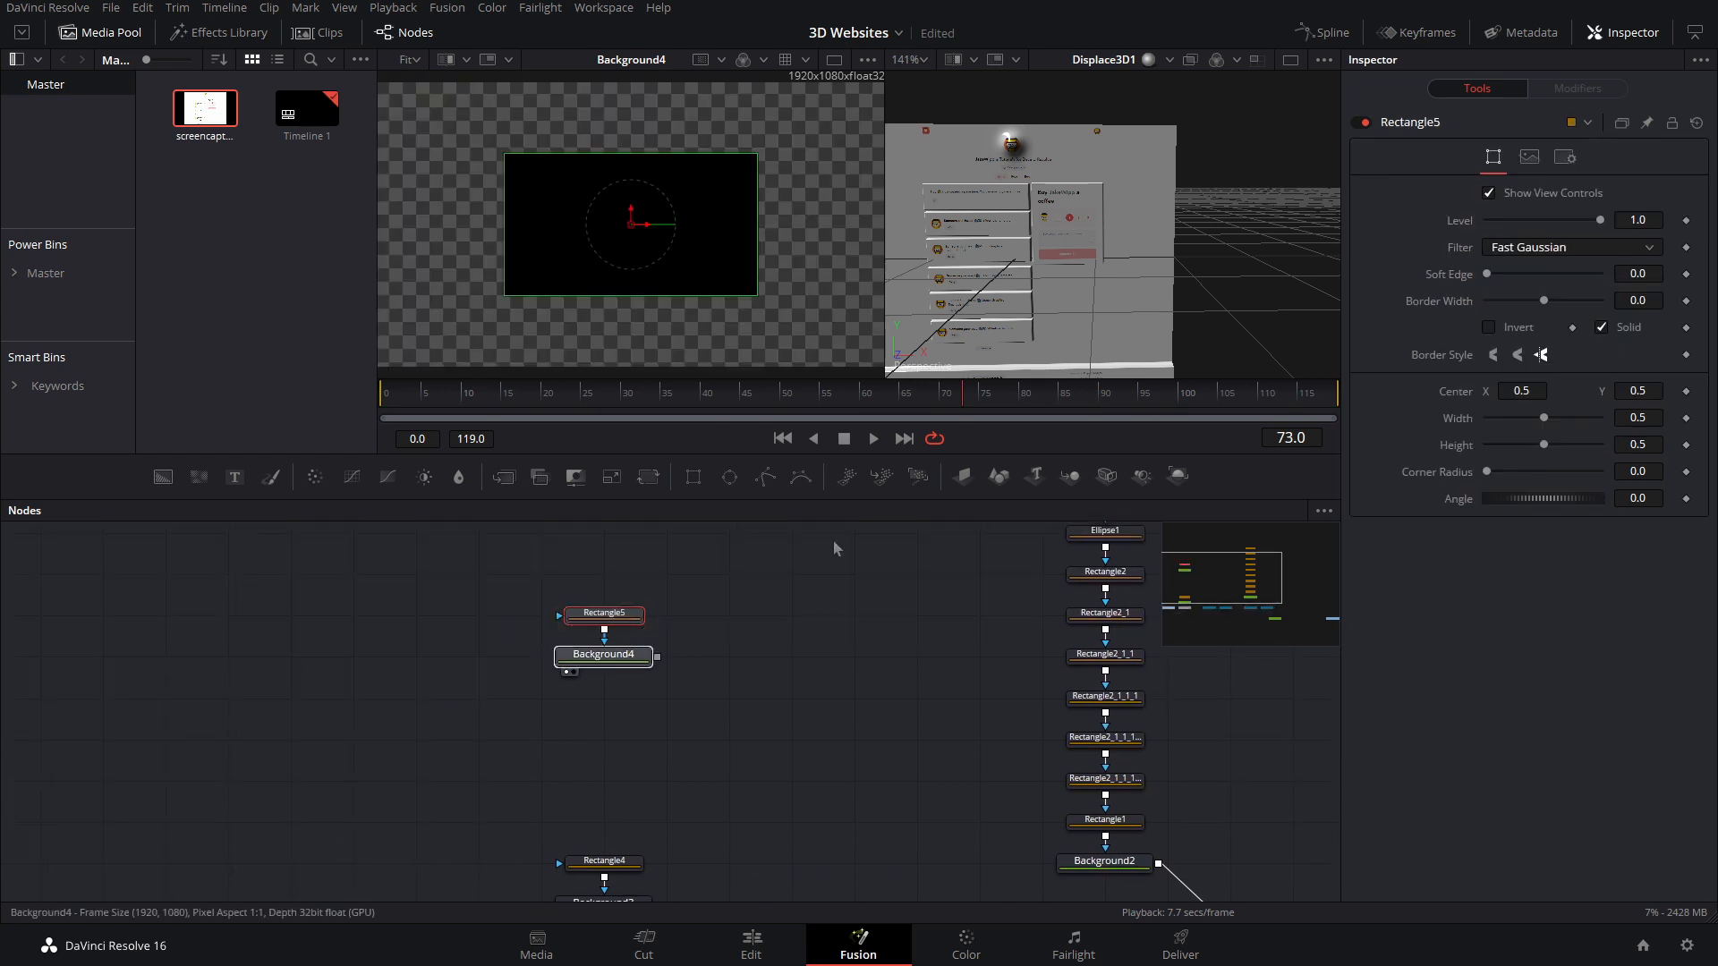
pyautogui.moveTo(1531, 378); pyautogui.dragTo(1476, 309)
# Step: Turn the rectangle mask into a long diagonal stripe at 30 degrees, about 3.124 wide and 0.152 high
pyautogui.click(614, 618)
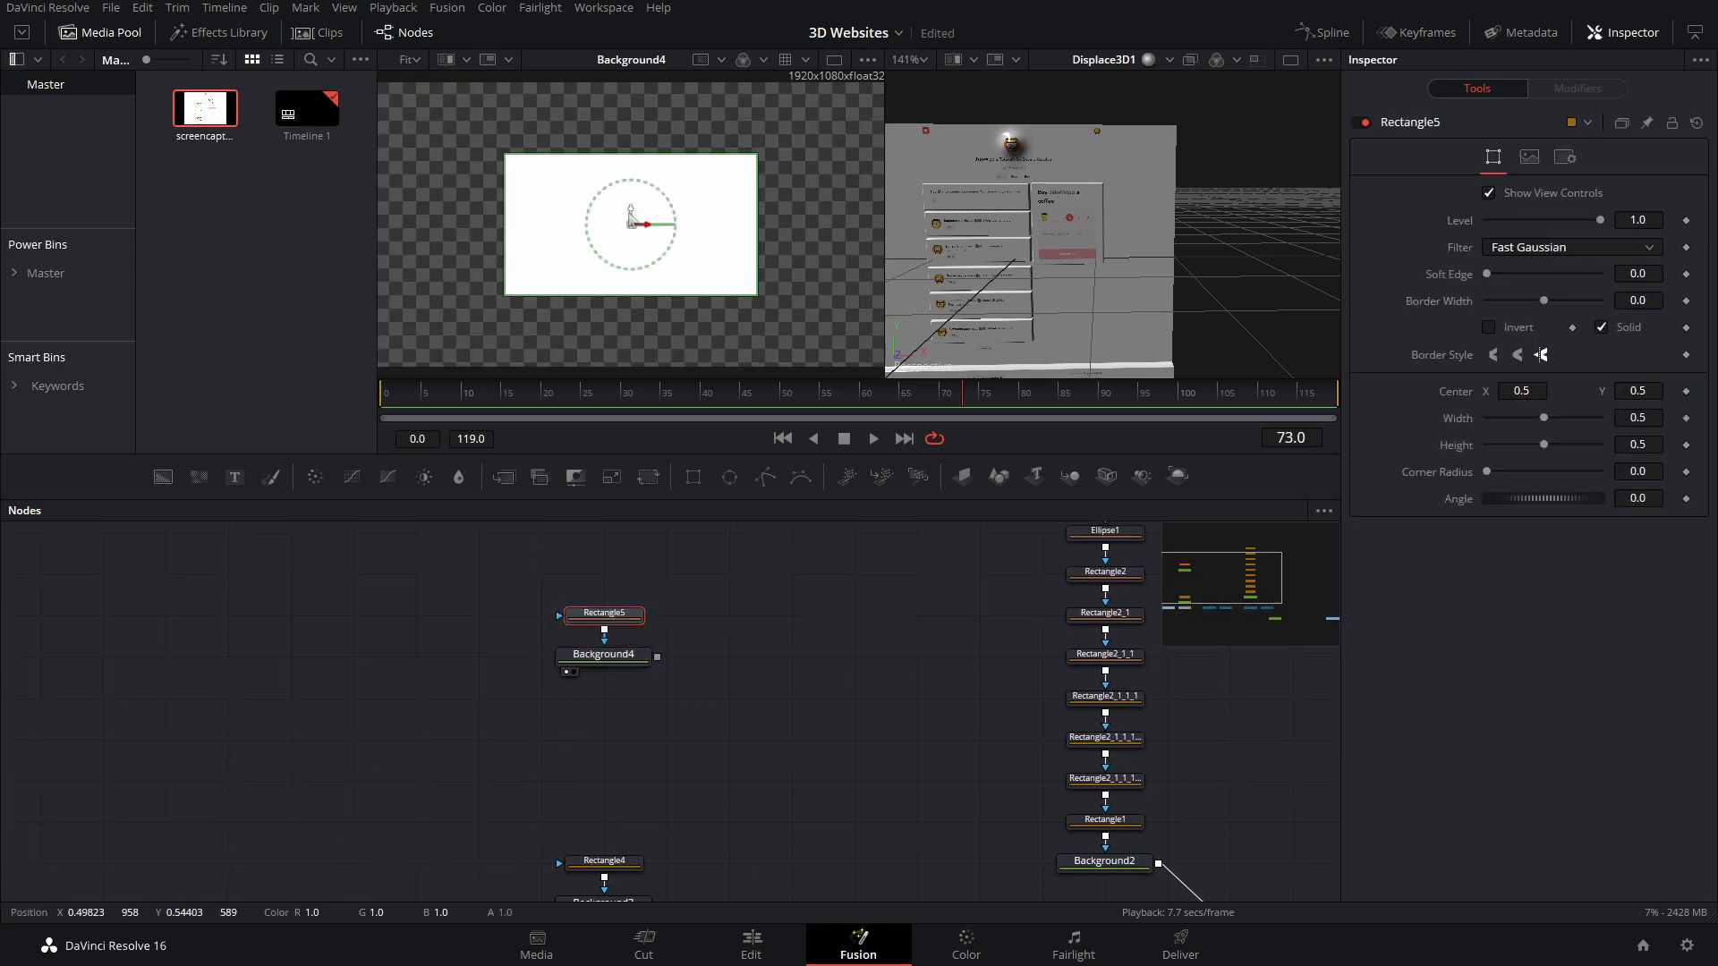
pyautogui.moveTo(664, 261); pyautogui.dragTo(677, 245)
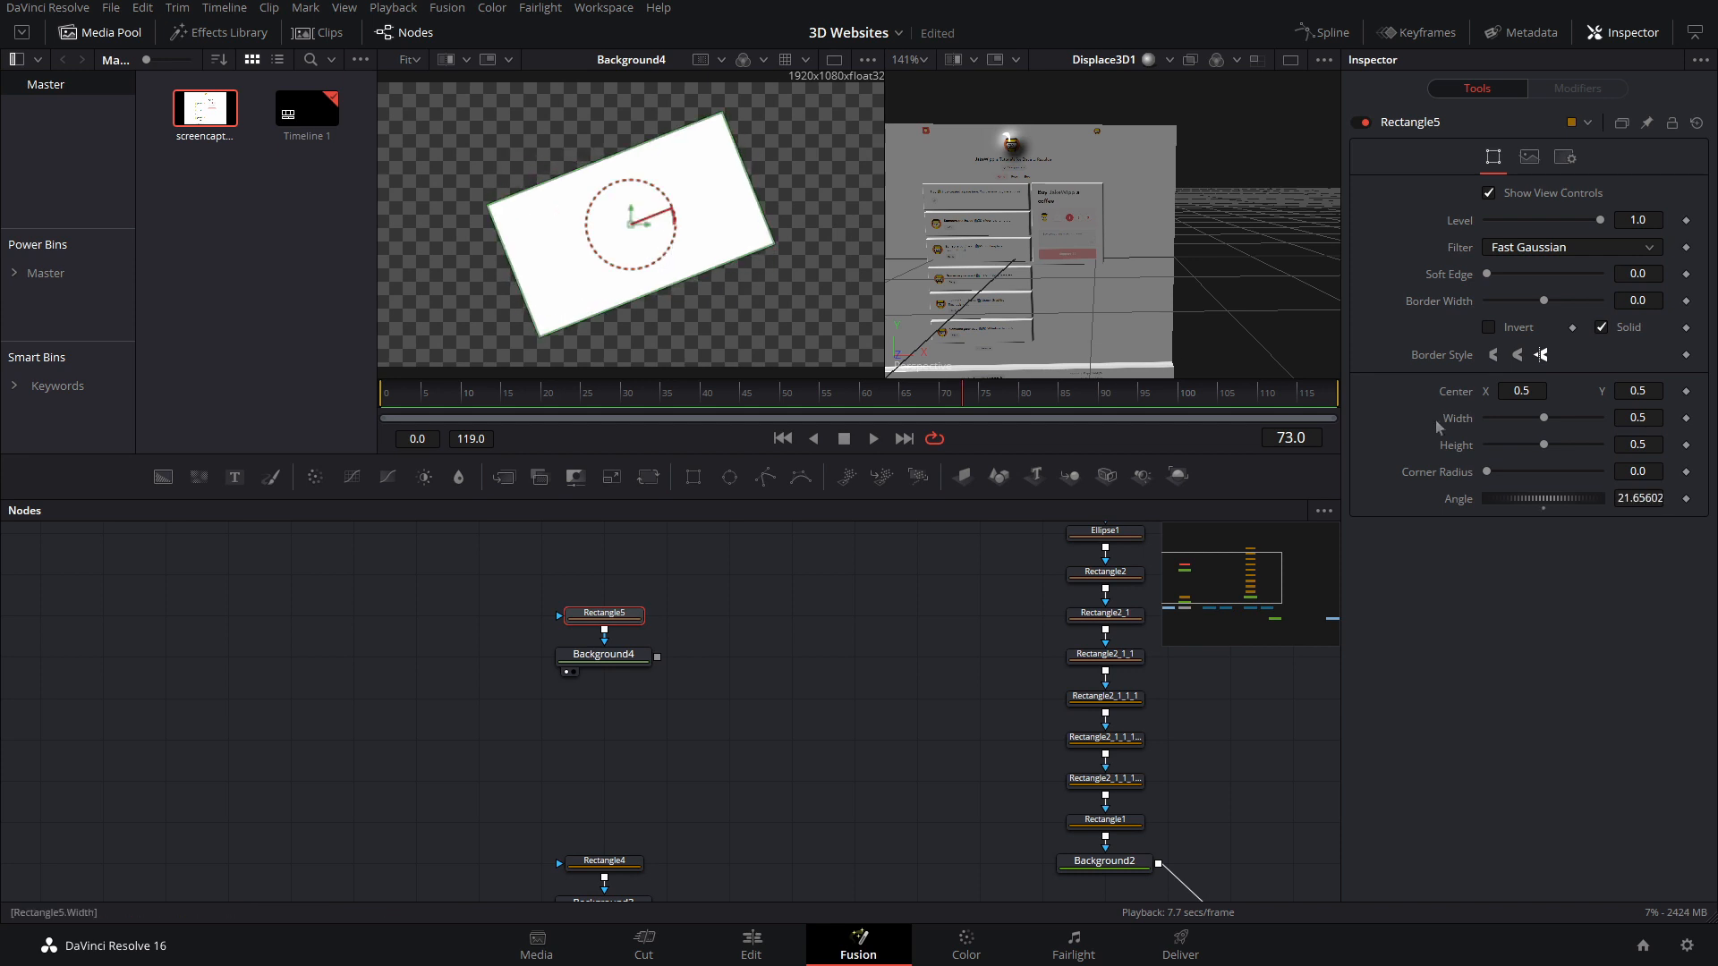
pyautogui.press('Tab')
pyautogui.scroll(-3, 681, 161)
pyautogui.moveTo(713, 161); pyautogui.dragTo(998, 9)
pyautogui.moveTo(682, 136); pyautogui.dragTo(695, 150)
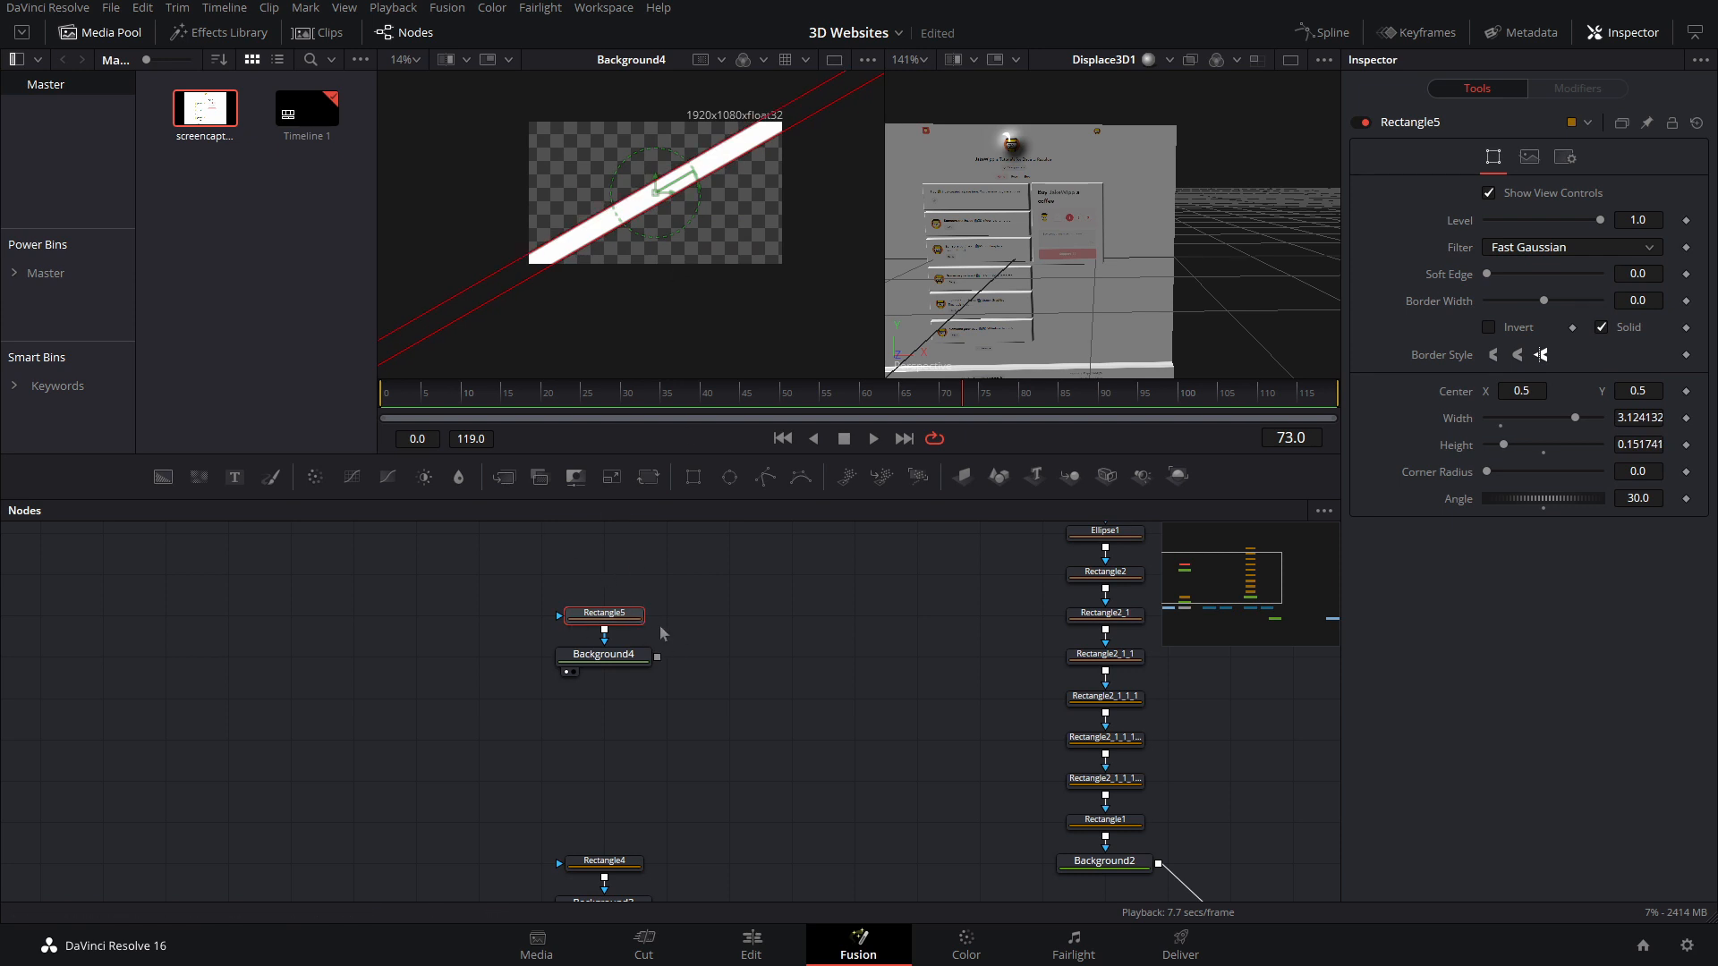
# Step: Paste four copies of the stripe mask into its chain and spread them as parallel diagonal stripes of varying thickness
pyautogui.scroll(5, 633, 614)
pyautogui.moveTo(663, 845); pyautogui.dragTo(681, 594)
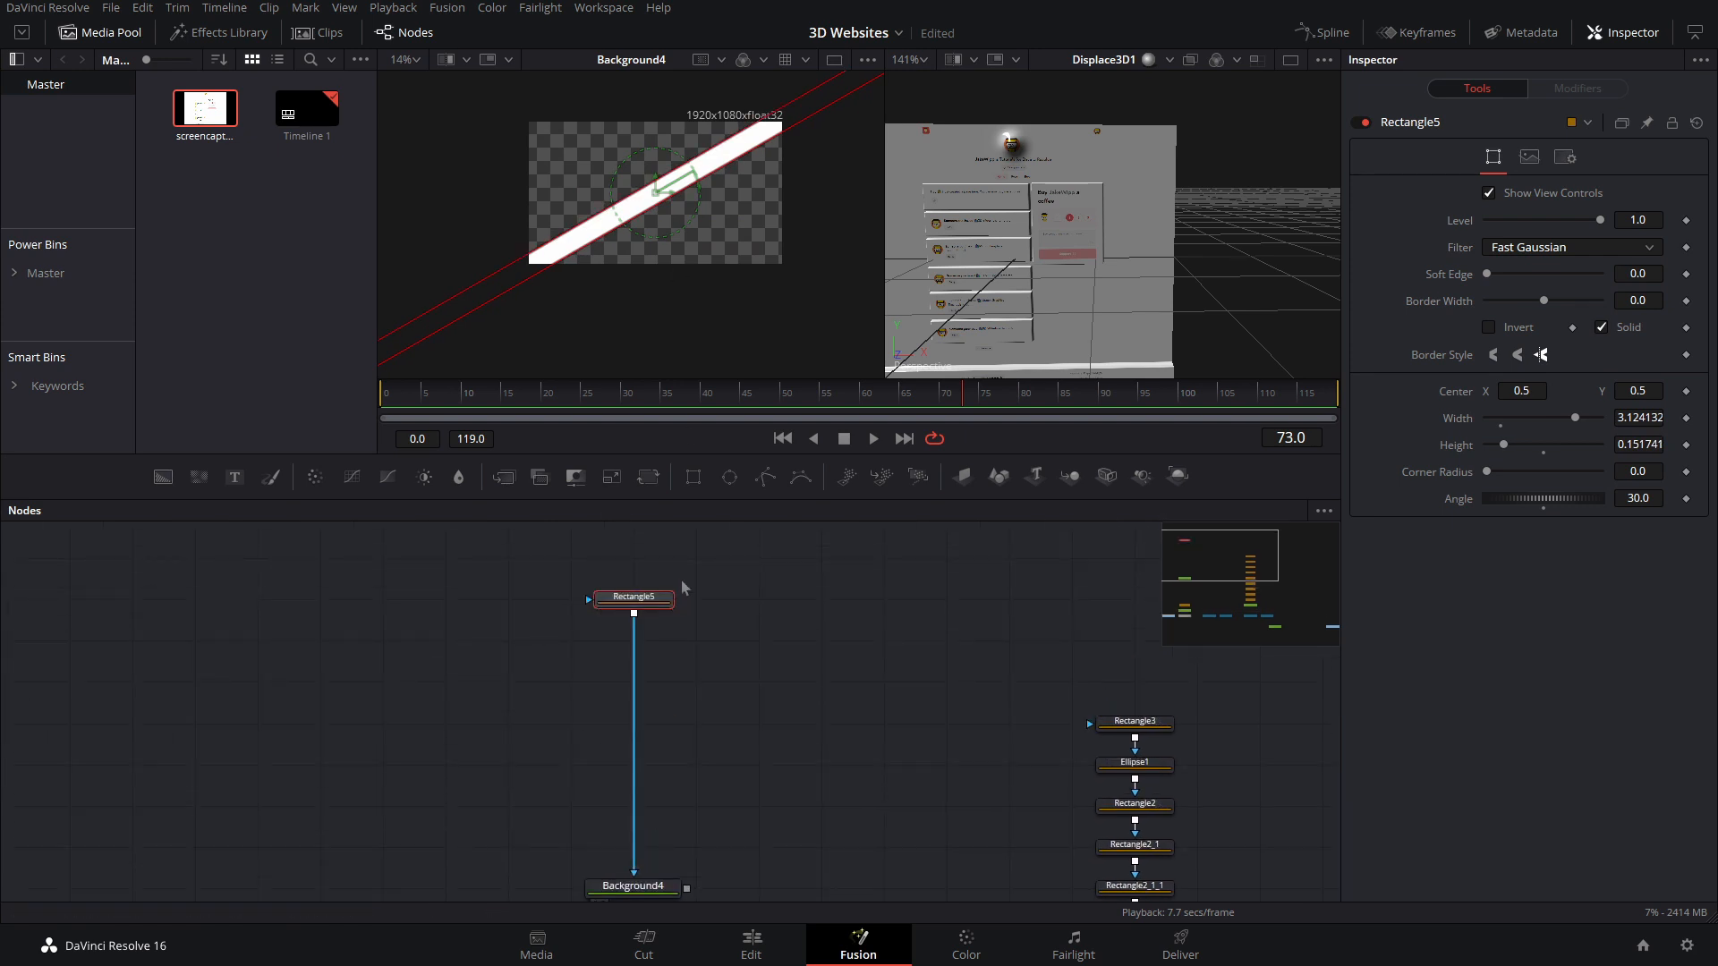
pyautogui.hotkey('ctrl', 'v')
pyautogui.hotkey('ctrl', 'v')
pyautogui.hotkey('ctrl', 'v')
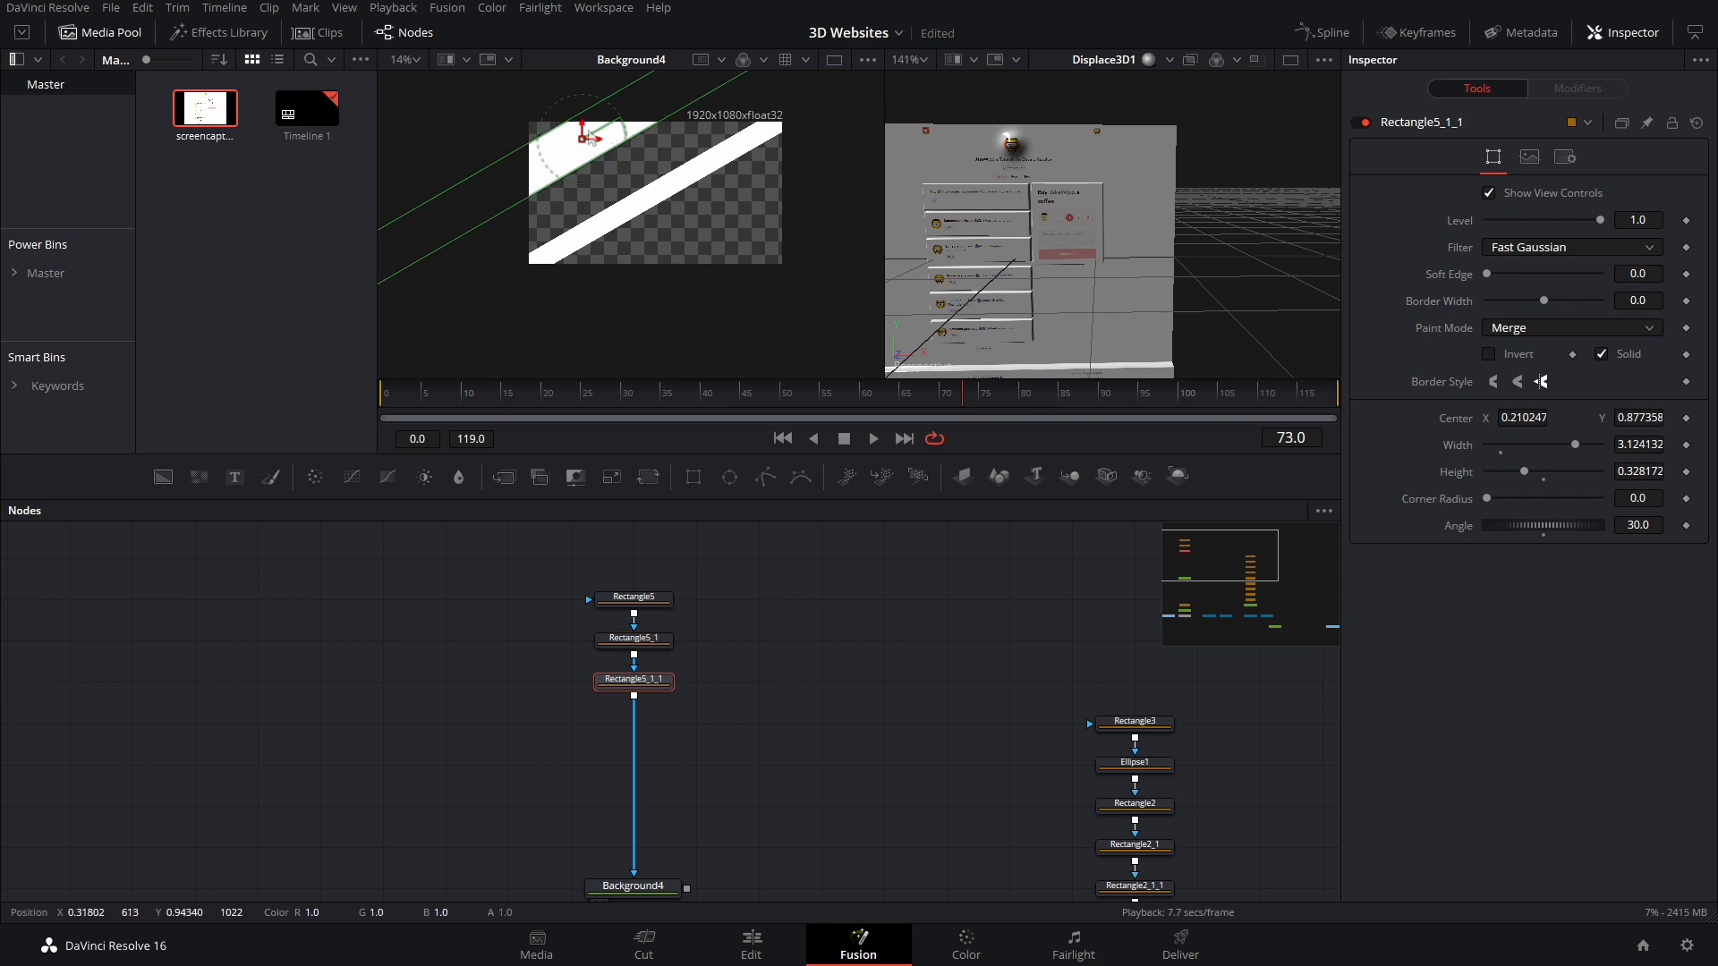
pyautogui.scroll(-7, 651, 642)
pyautogui.scroll(2, 547, 644)
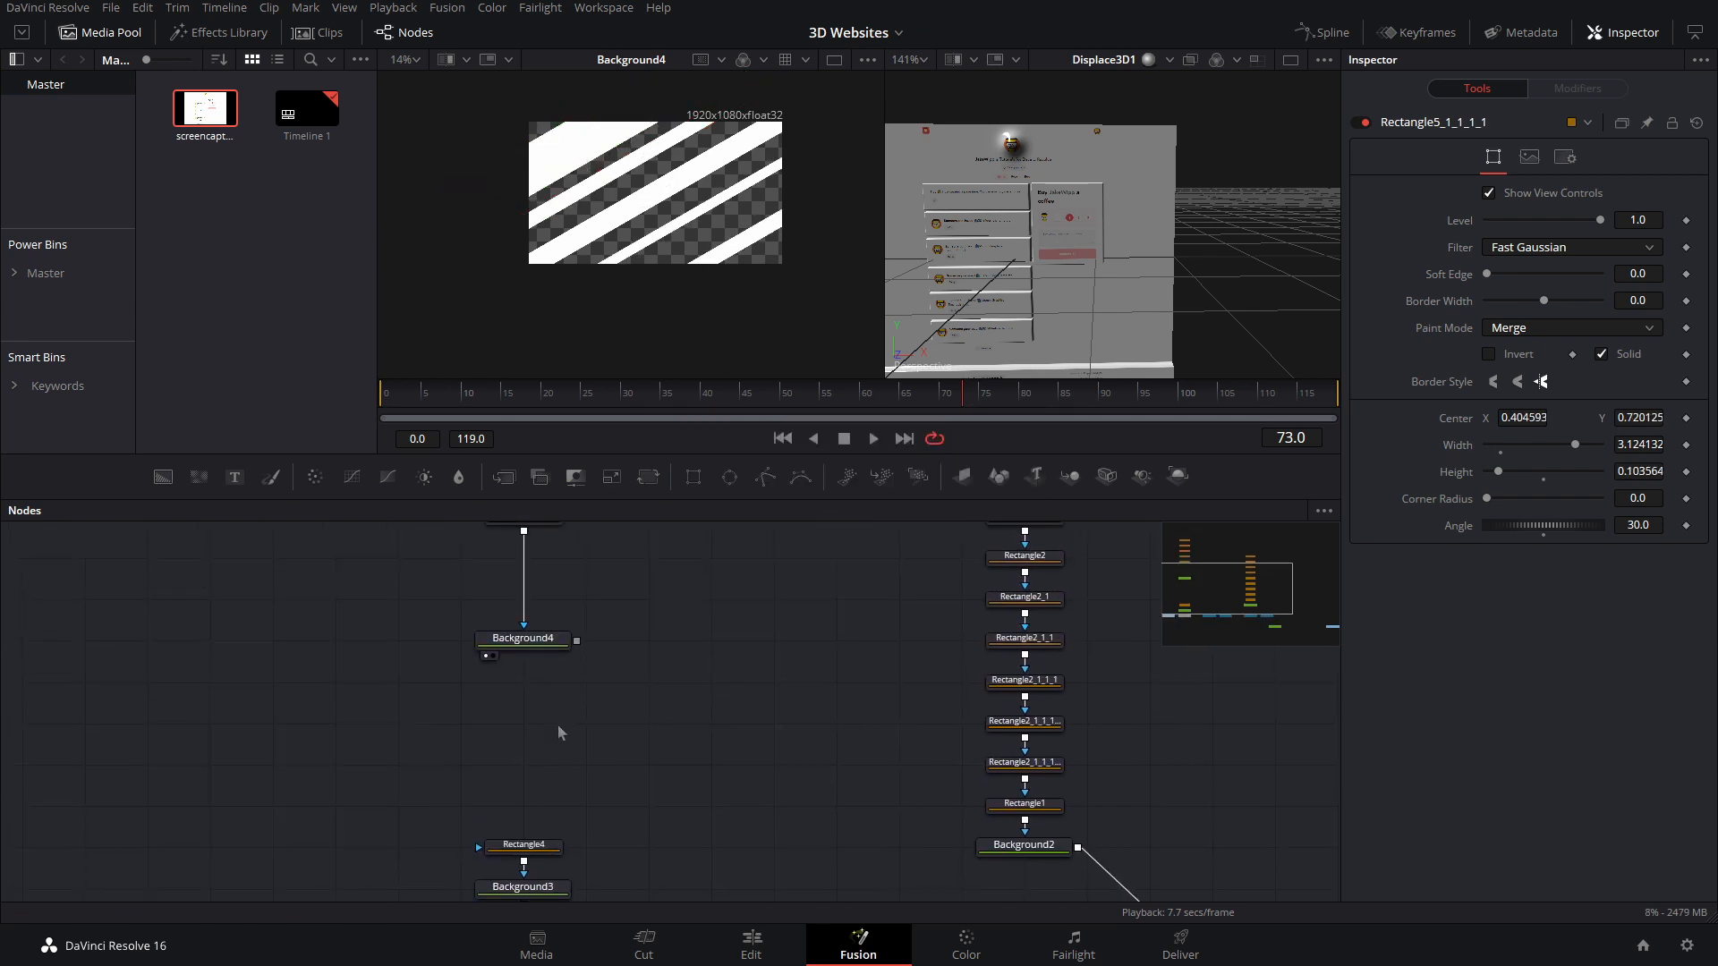
# Step: Add a Sphere Map after the striped background and show it in the first viewer
pyautogui.click(548, 631)
pyautogui.scroll(-2, 547, 632)
pyautogui.hotkey('shift', 'space')
pyautogui.write('refle')
pyautogui.press('BackSpace')
pyautogui.press('BackSpace')
pyautogui.press('BackSpace')
pyautogui.press('BackSpace')
pyautogui.press('BackSpace')
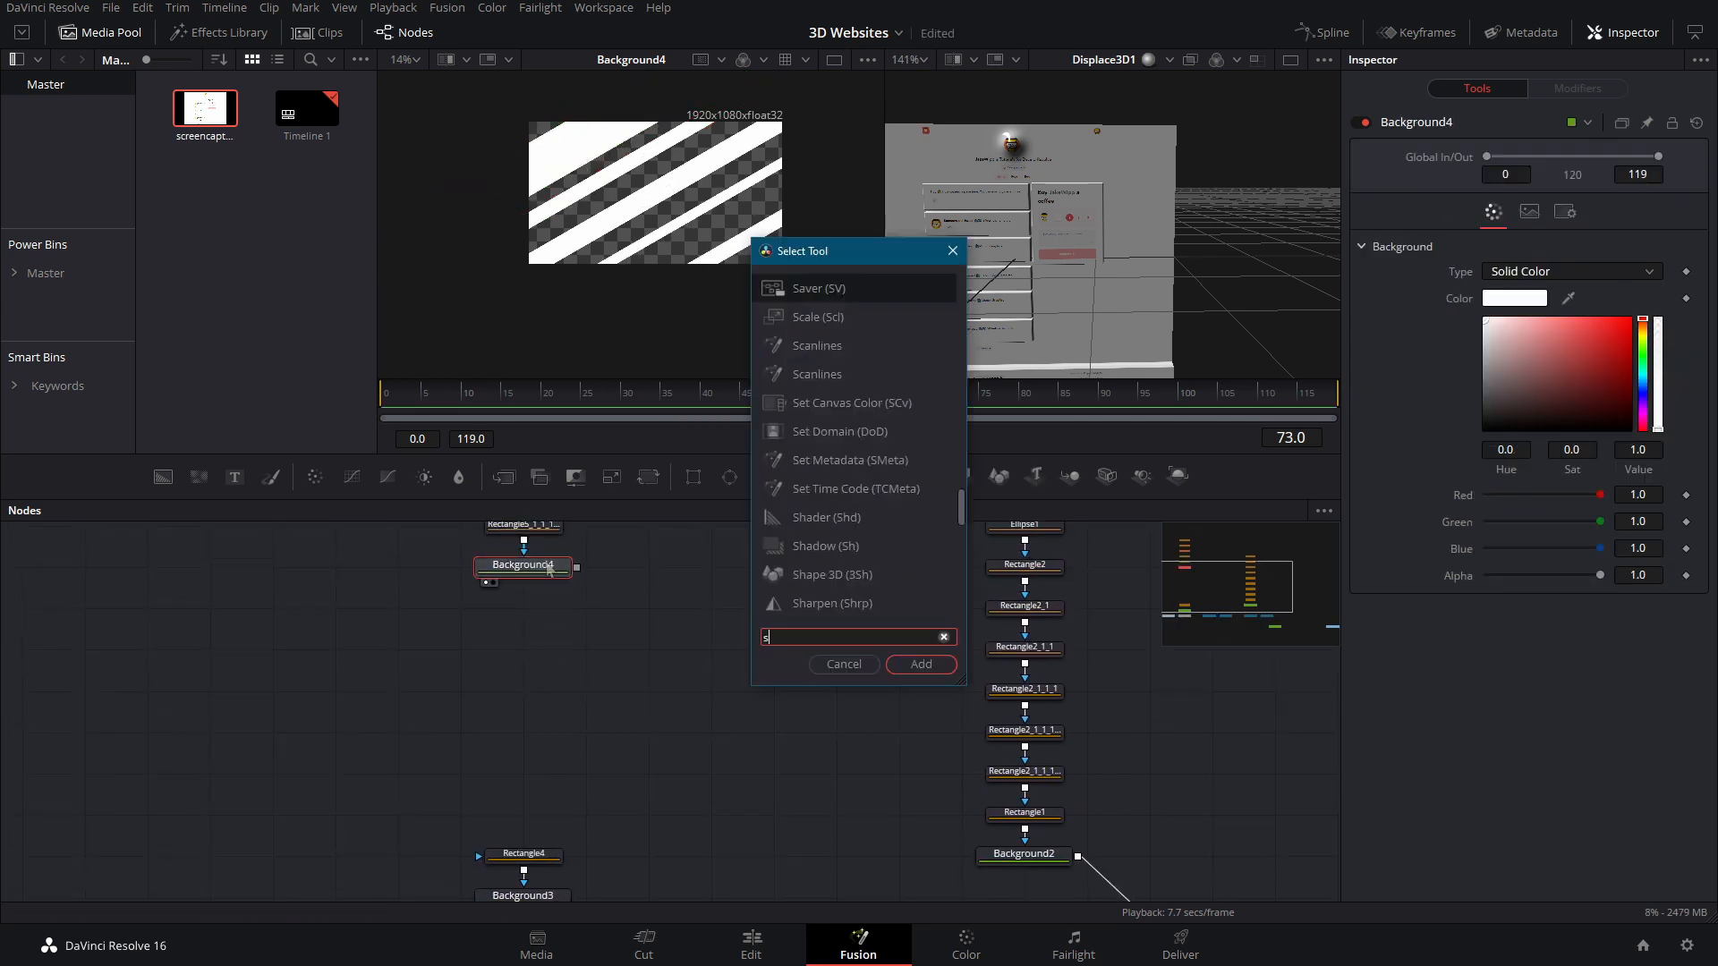
pyautogui.write('sphere')
pyautogui.press('Return')
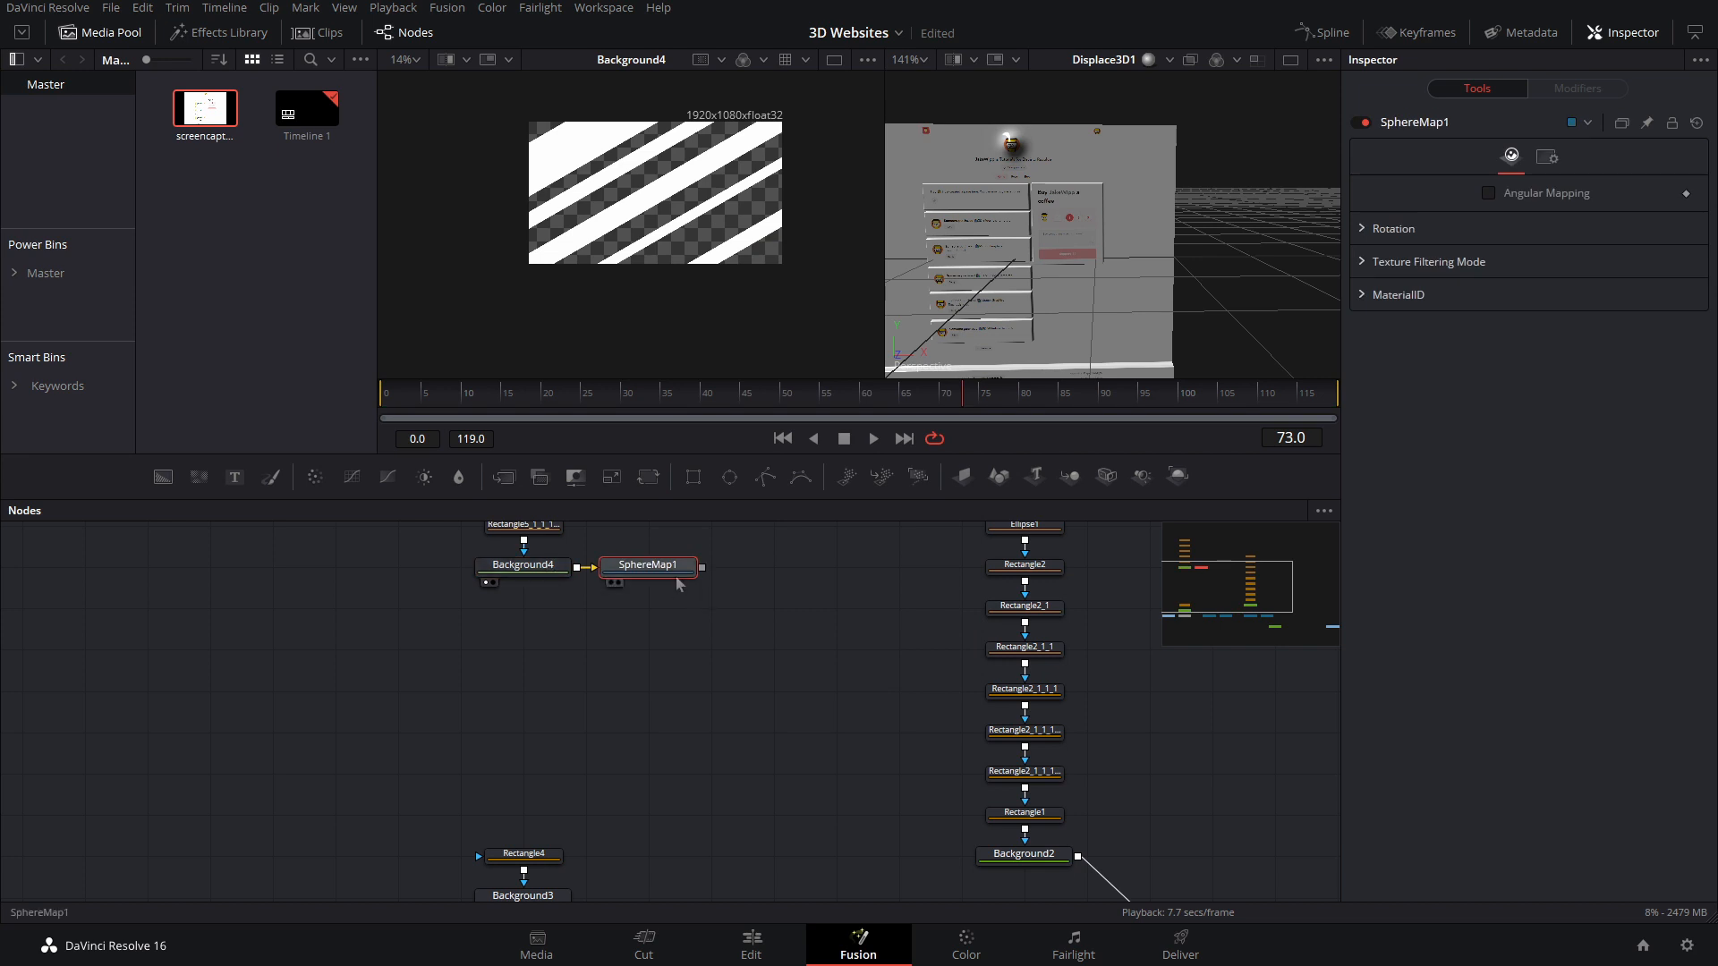
pyautogui.press('1')
# Step: Move the striped background chain with its Sphere Map down to just above the material chain
pyautogui.scroll(-5, 678, 584)
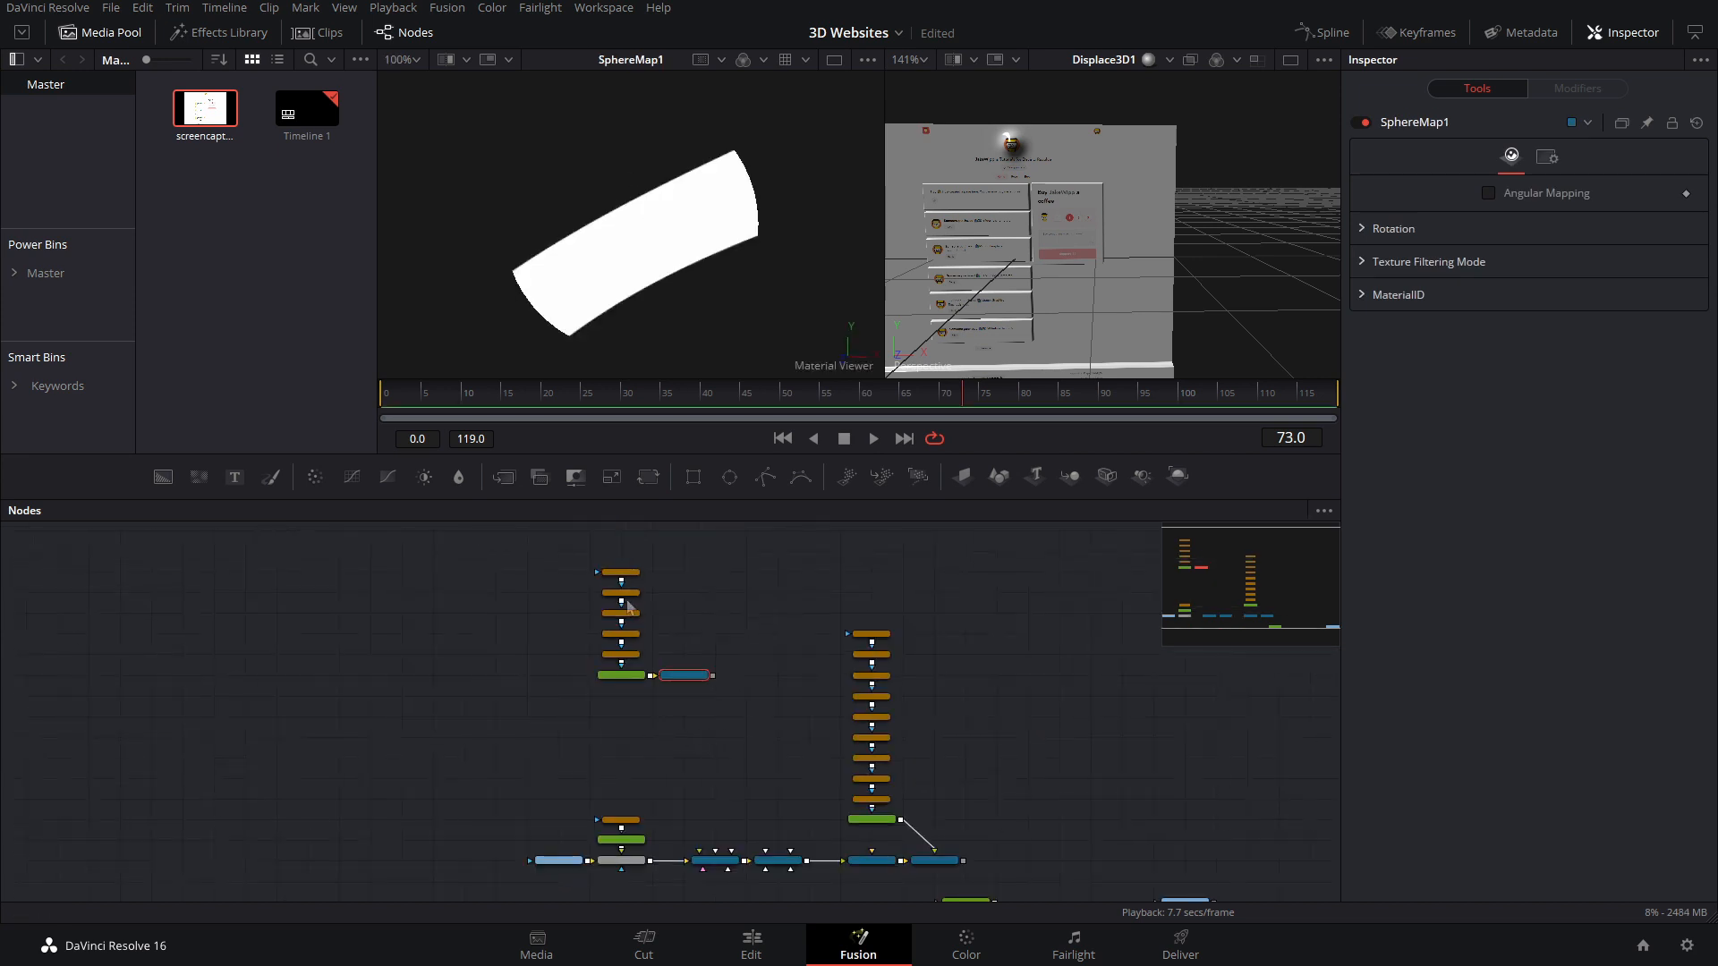
pyautogui.moveTo(726, 691); pyautogui.dragTo(589, 528)
pyautogui.moveTo(685, 700); pyautogui.dragTo(751, 806)
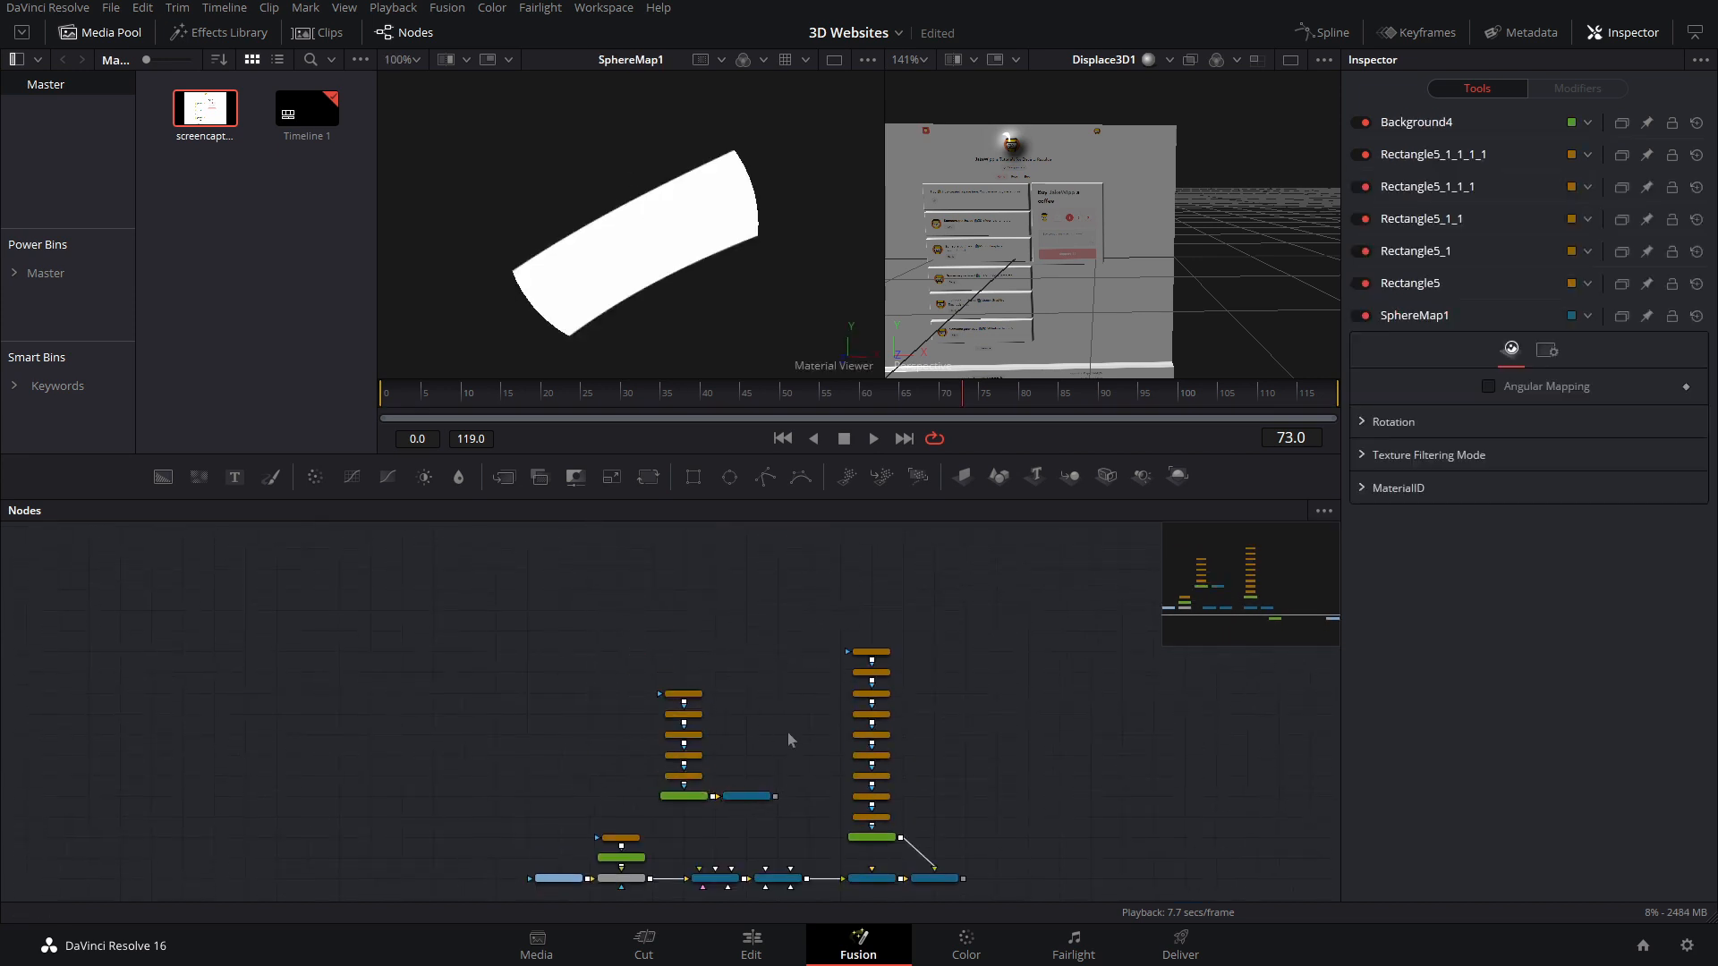
# Step: Connect the Sphere Map to both the Reflection Color Material and Reflection Intensity Material inputs of the Reflect node
pyautogui.scroll(3, 770, 716)
pyautogui.moveTo(707, 674); pyautogui.dragTo(711, 832)
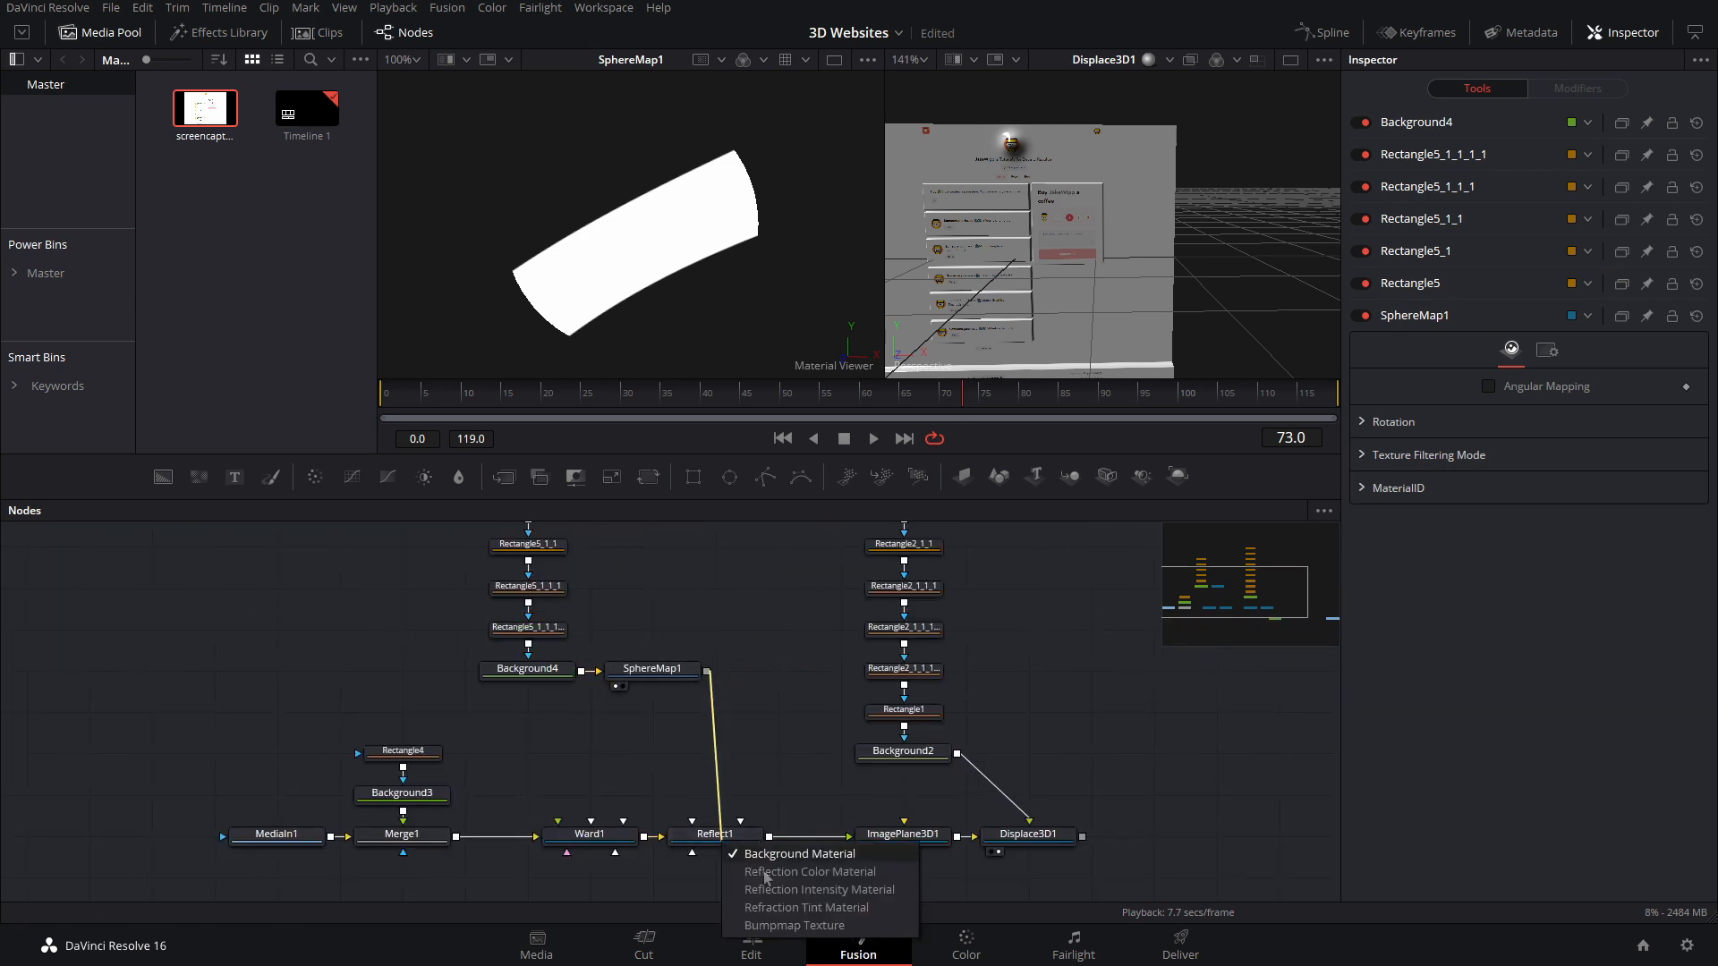
pyautogui.click(807, 868)
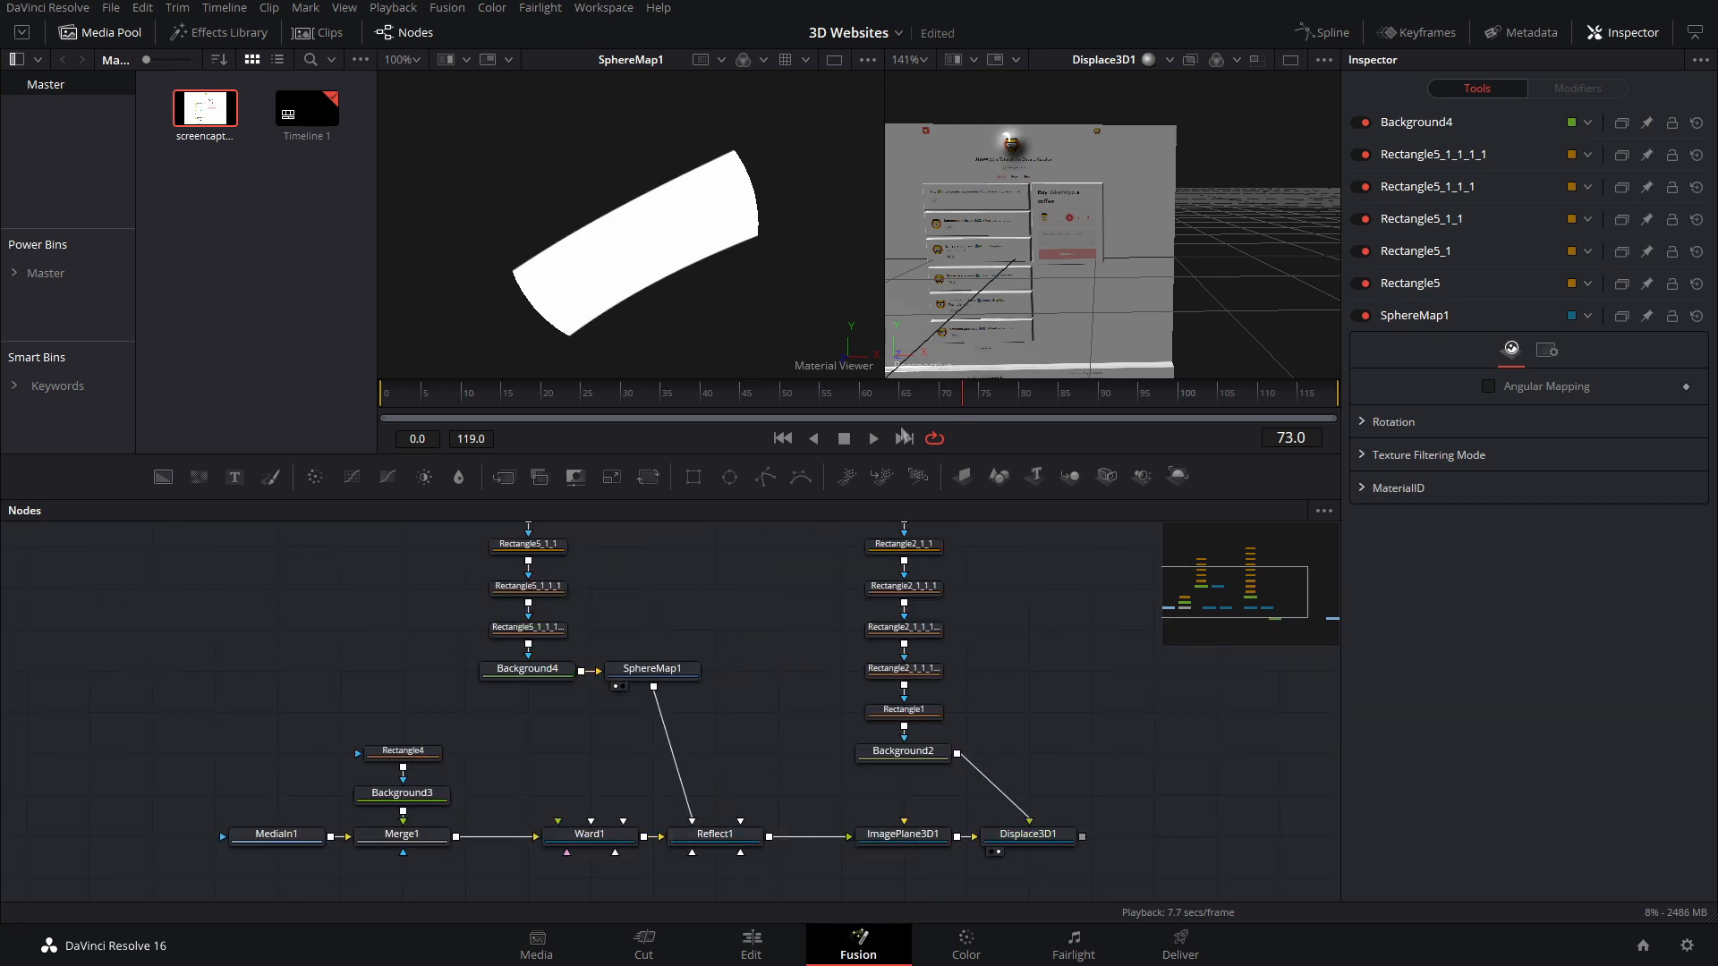
pyautogui.moveTo(653, 689); pyautogui.dragTo(715, 832)
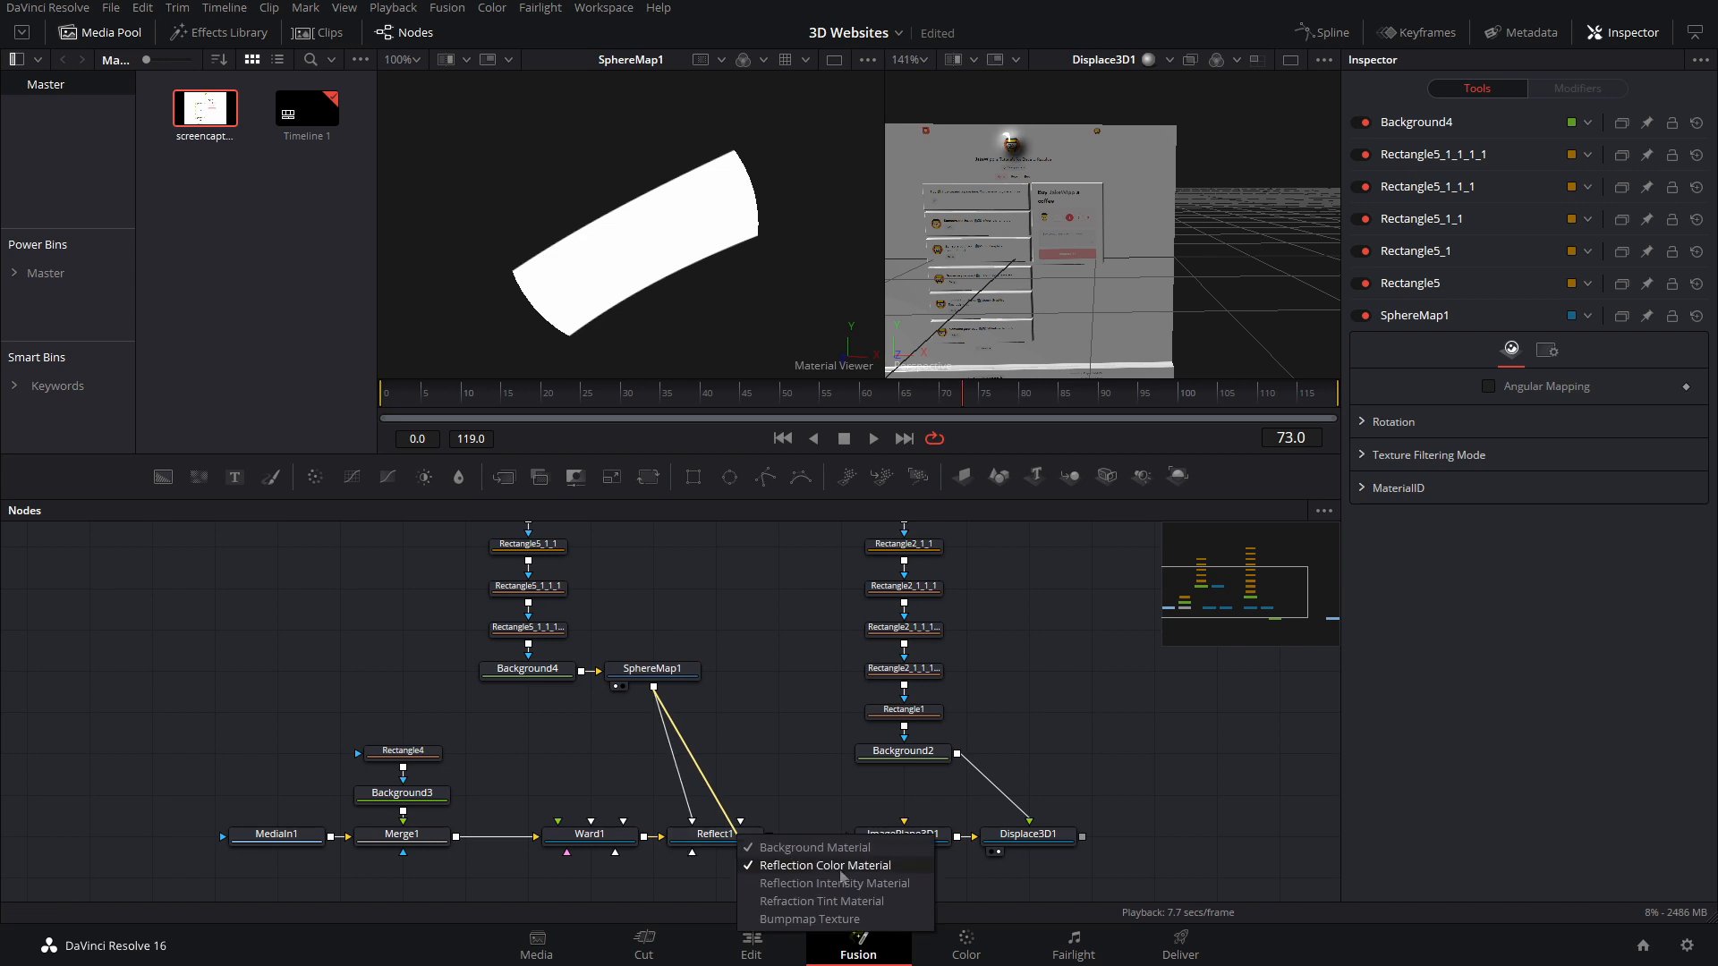
pyautogui.click(840, 872)
pyautogui.moveTo(988, 227); pyautogui.dragTo(1028, 271)
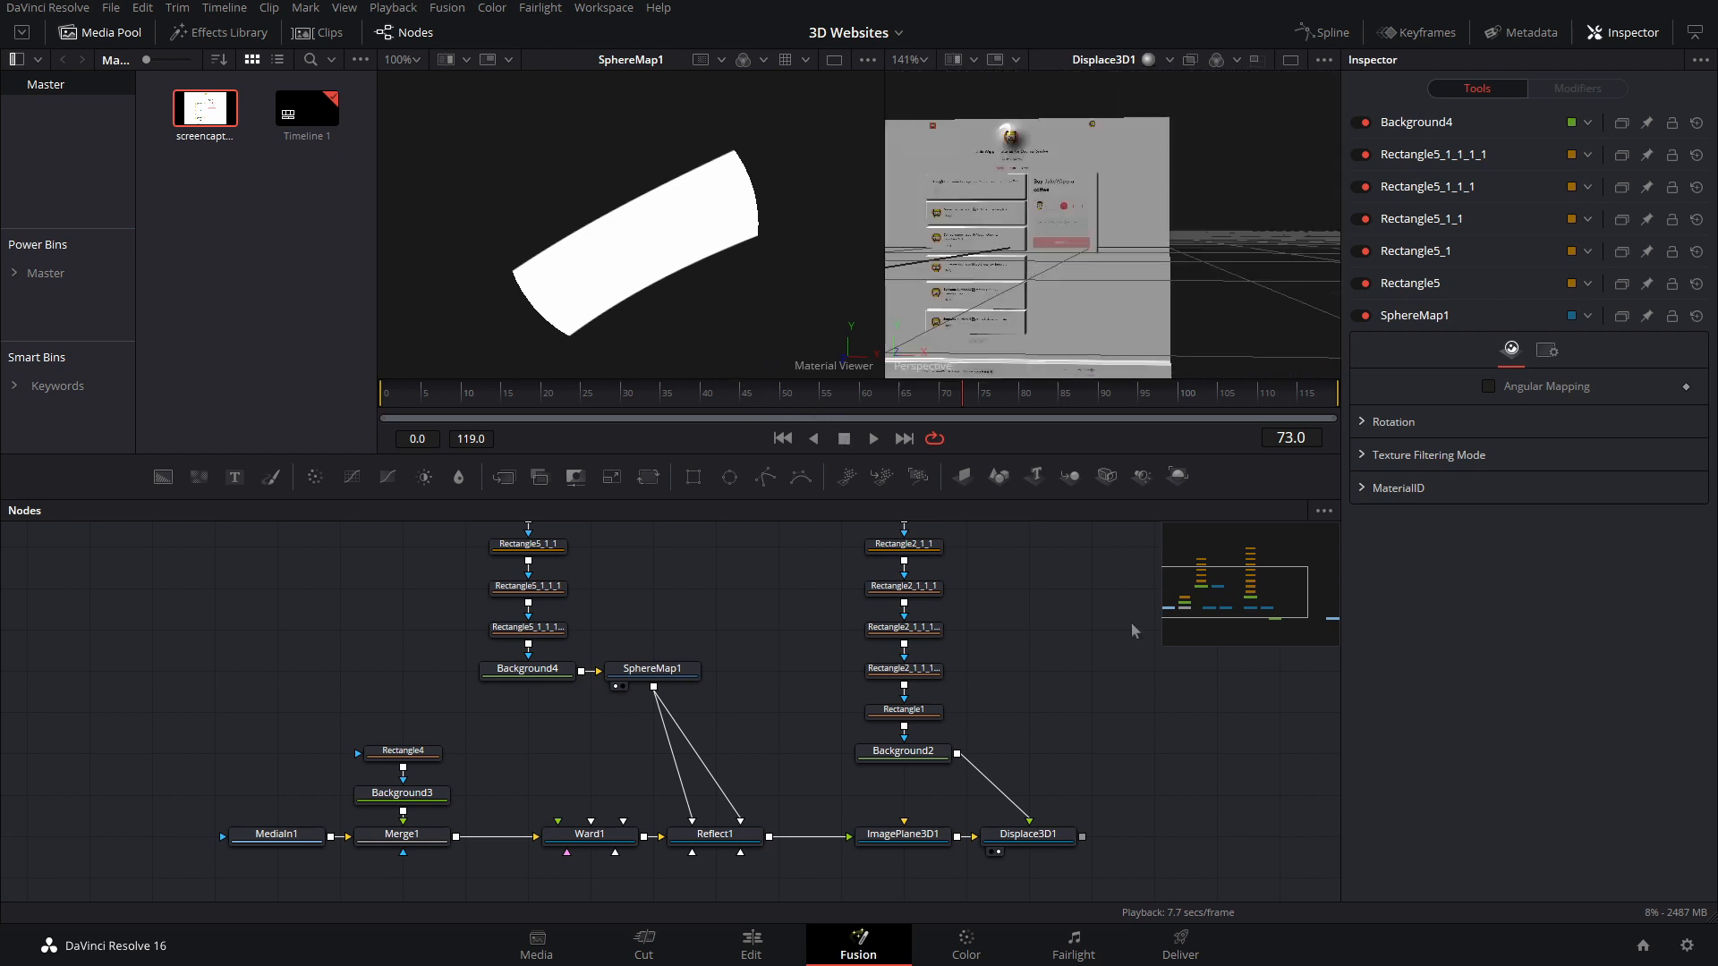
# Step: Add a Merge 3D after the Displace 3D, attach a Spot Light to it, and show the merge in the second viewer
pyautogui.moveTo(1131, 623); pyautogui.dragTo(781, 581)
pyautogui.moveTo(1054, 666); pyautogui.dragTo(877, 641)
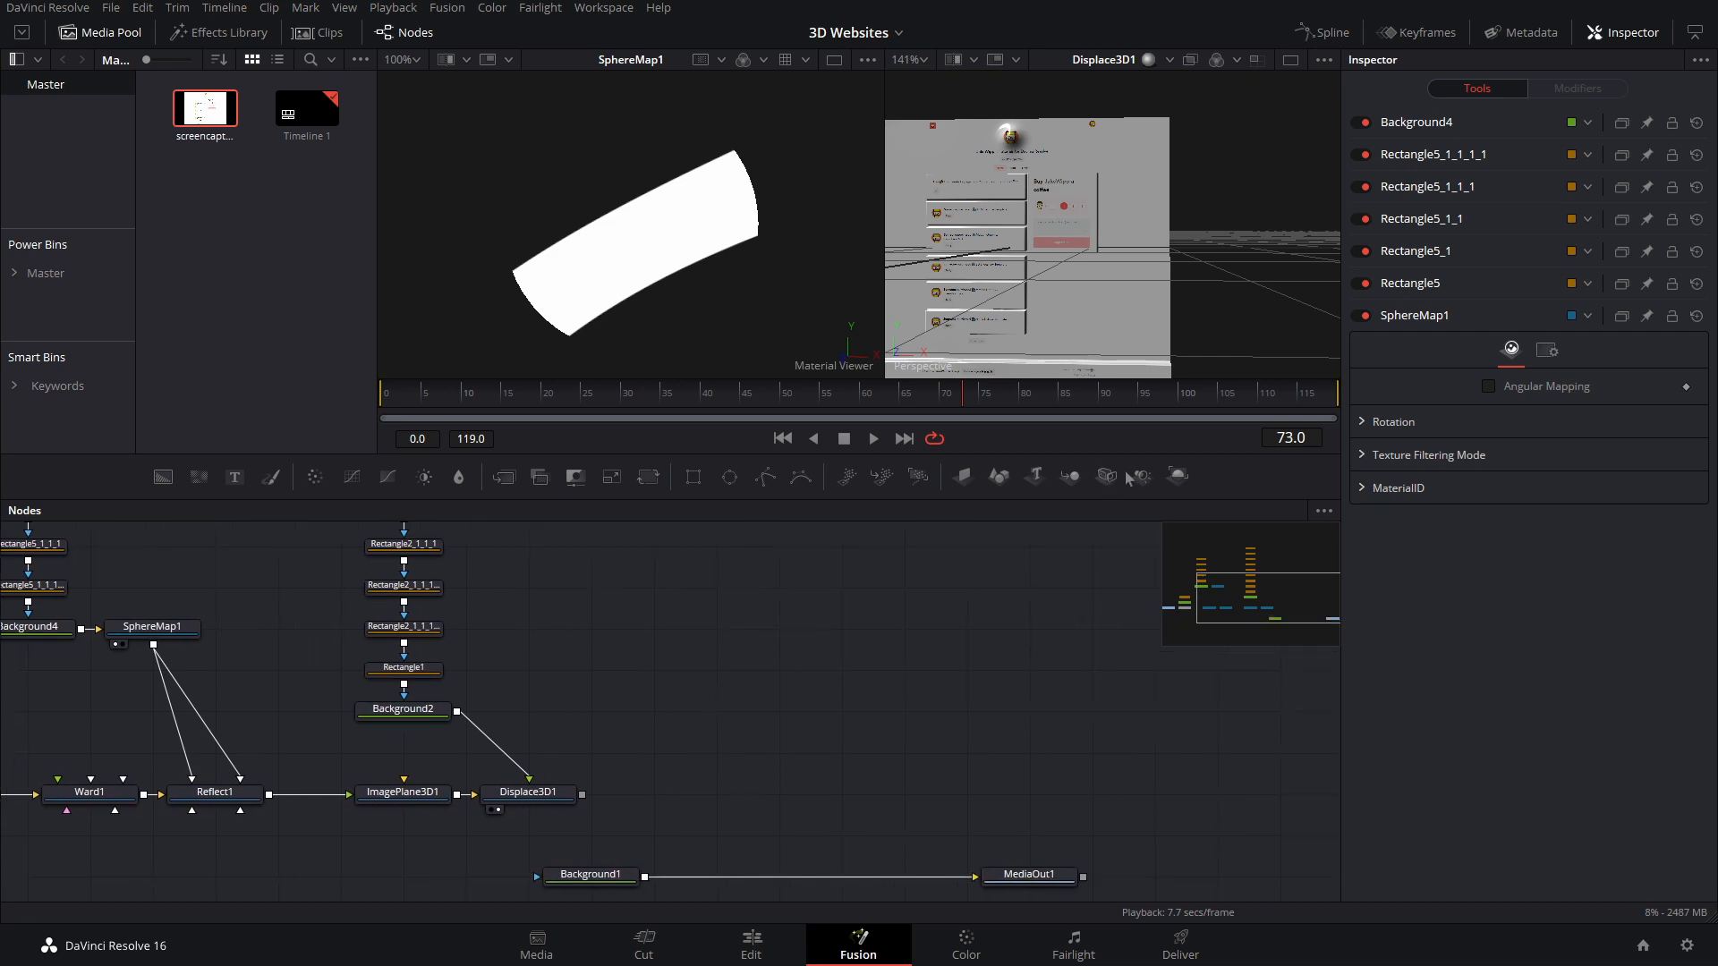
pyautogui.click(528, 791)
pyautogui.hotkey('shift', 'space')
pyautogui.write('merge')
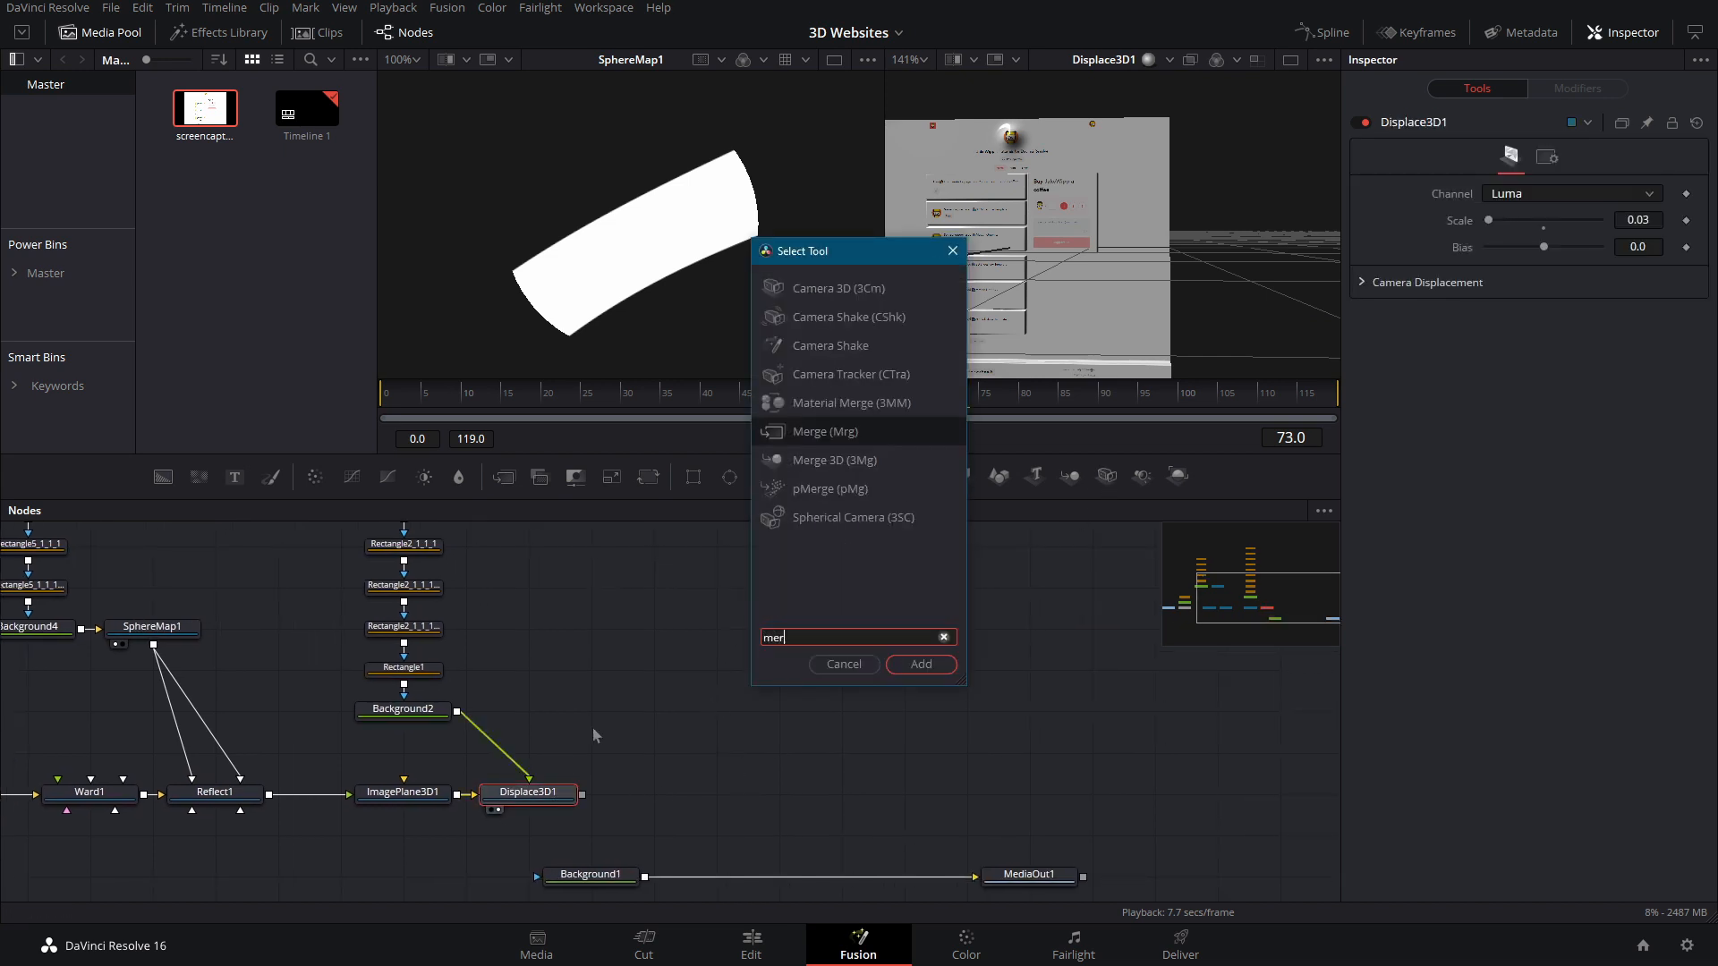
pyautogui.press('Return')
pyautogui.moveTo(1144, 476); pyautogui.dragTo(1000, 196)
pyautogui.moveTo(997, 255); pyautogui.dragTo(1092, 272)
pyautogui.scroll(-2, 975, 276)
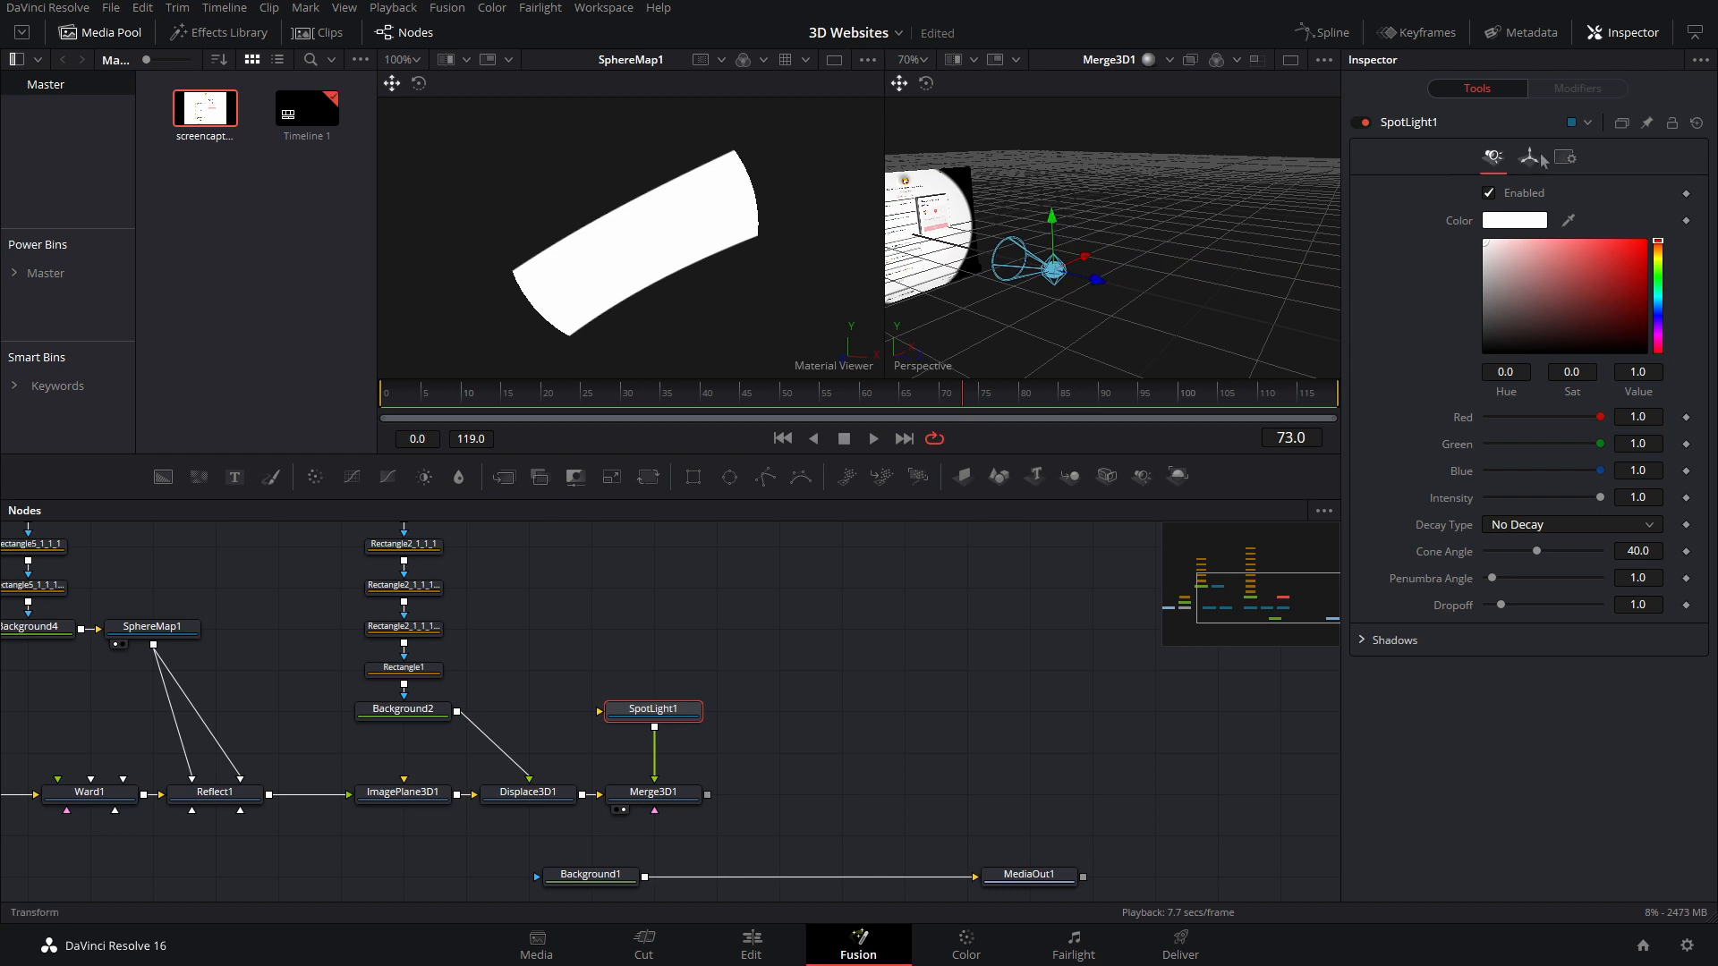
# Step: Make the Spot Light use a target and move it to about X 1.07, Y 1.17, Z 0.99, in front of and above the plane
pyautogui.click(1532, 158)
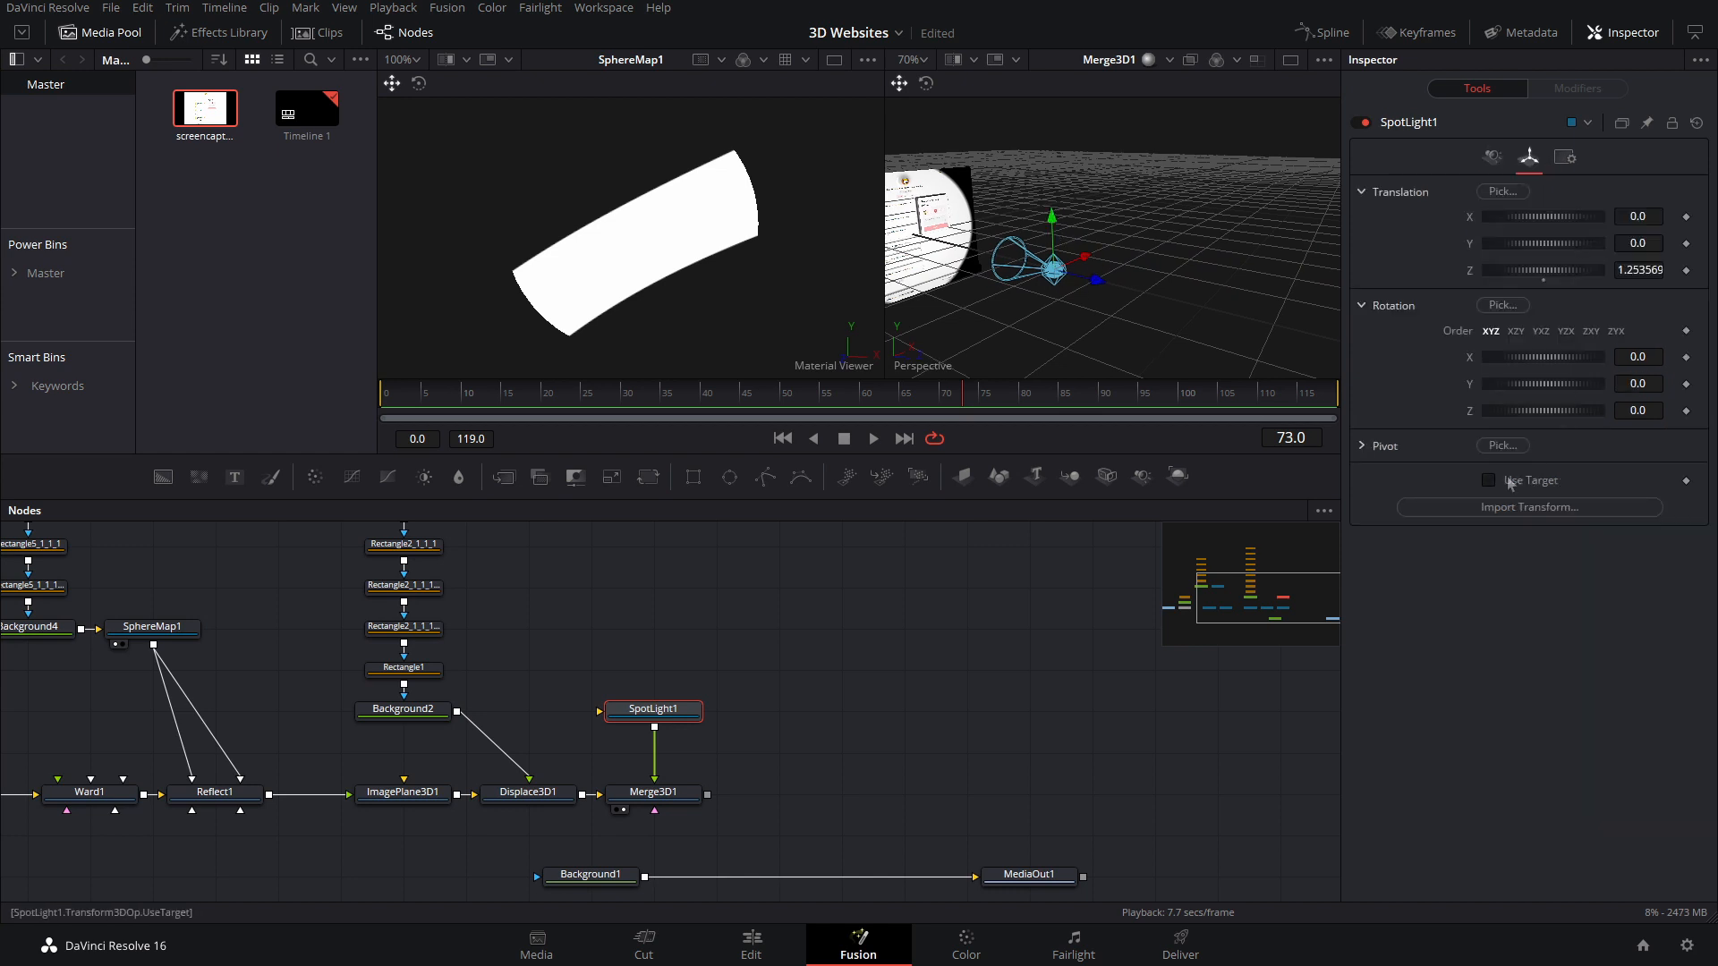
pyautogui.click(1489, 480)
pyautogui.moveTo(1118, 260); pyautogui.dragTo(1045, 255)
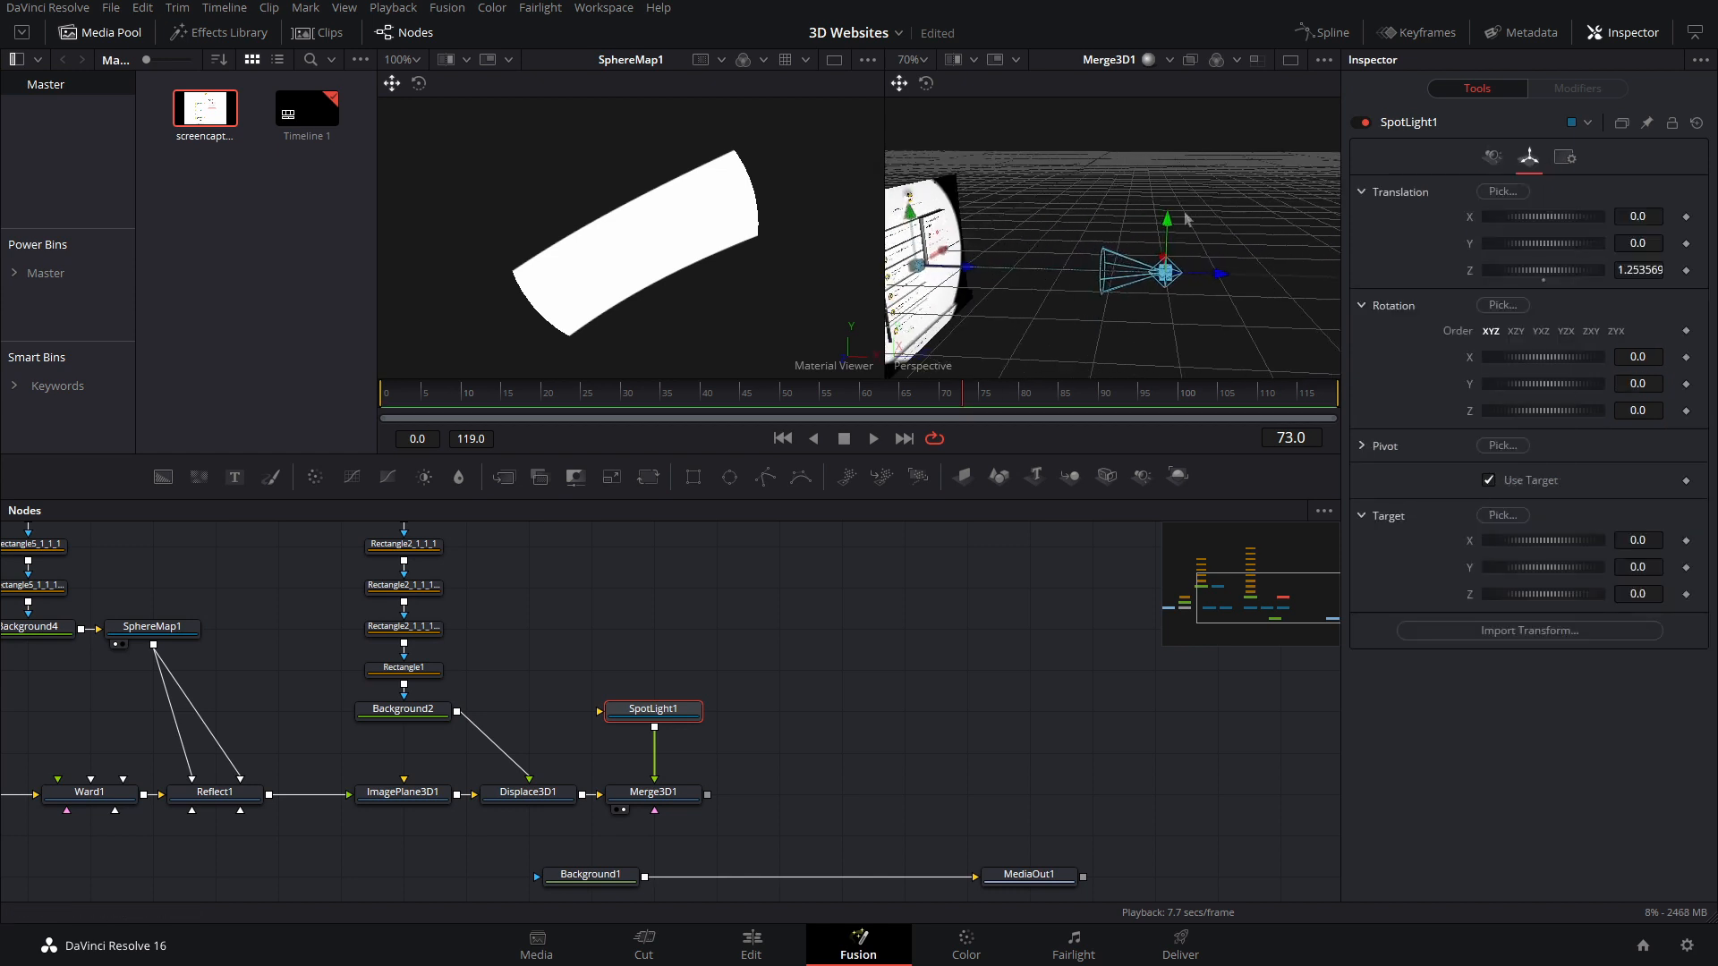
pyautogui.moveTo(1186, 219); pyautogui.dragTo(1138, 131)
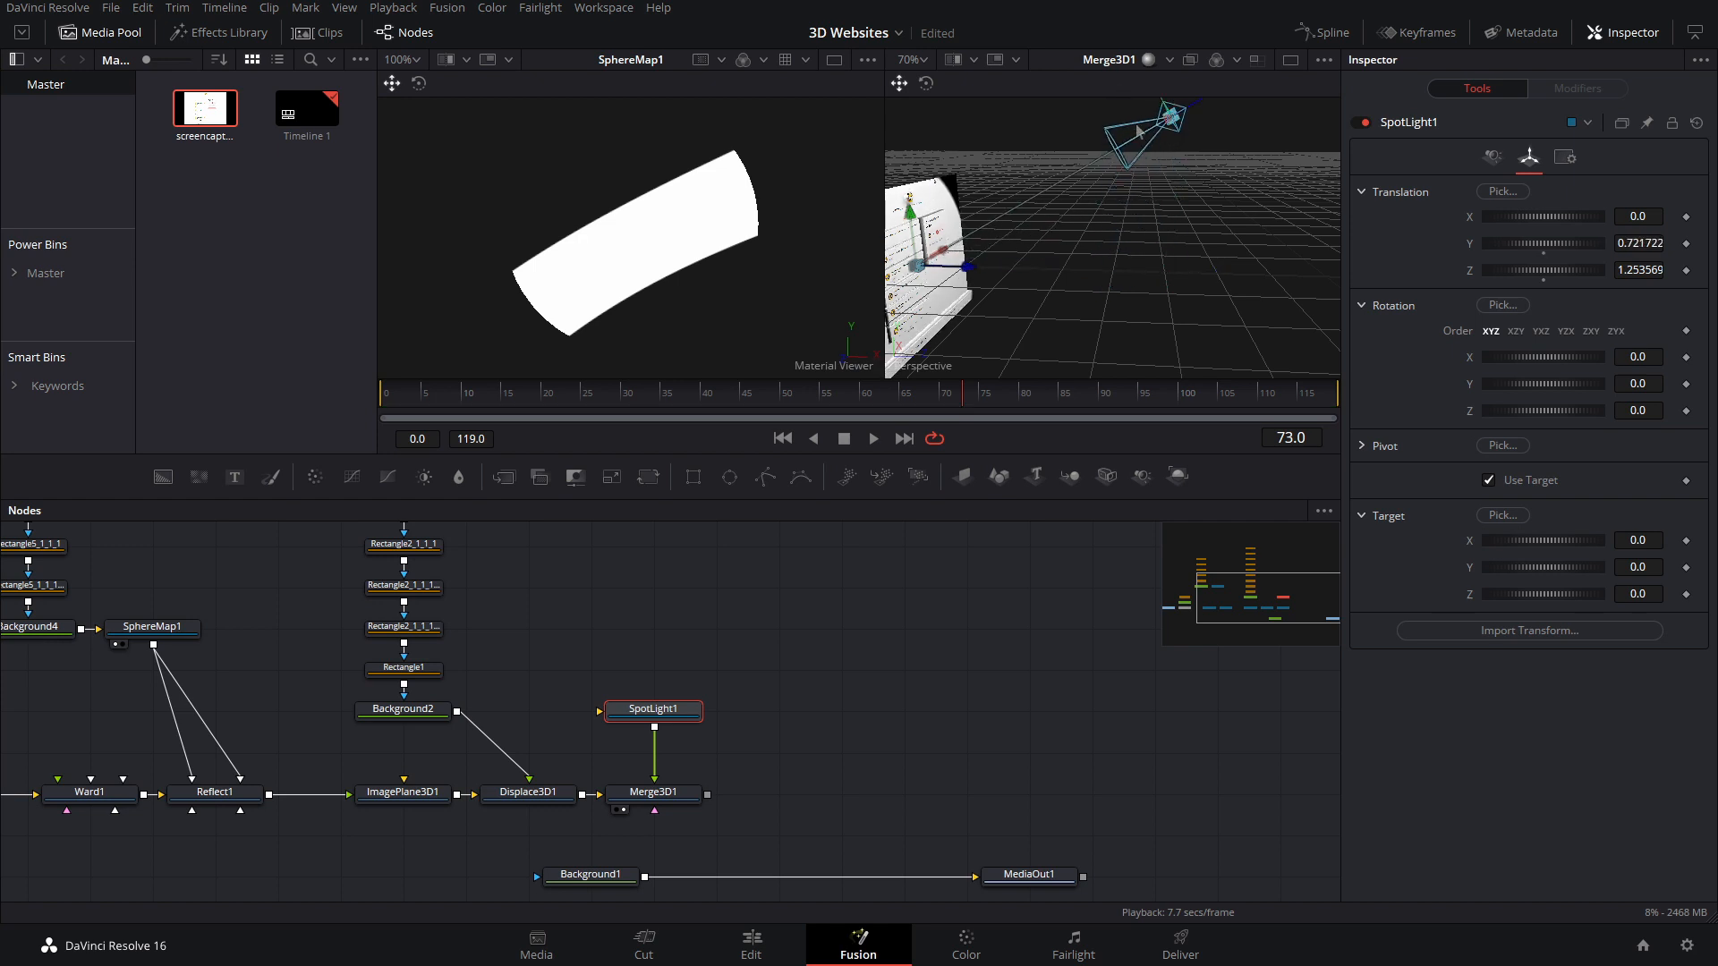
pyautogui.moveTo(1091, 283); pyautogui.dragTo(1112, 314)
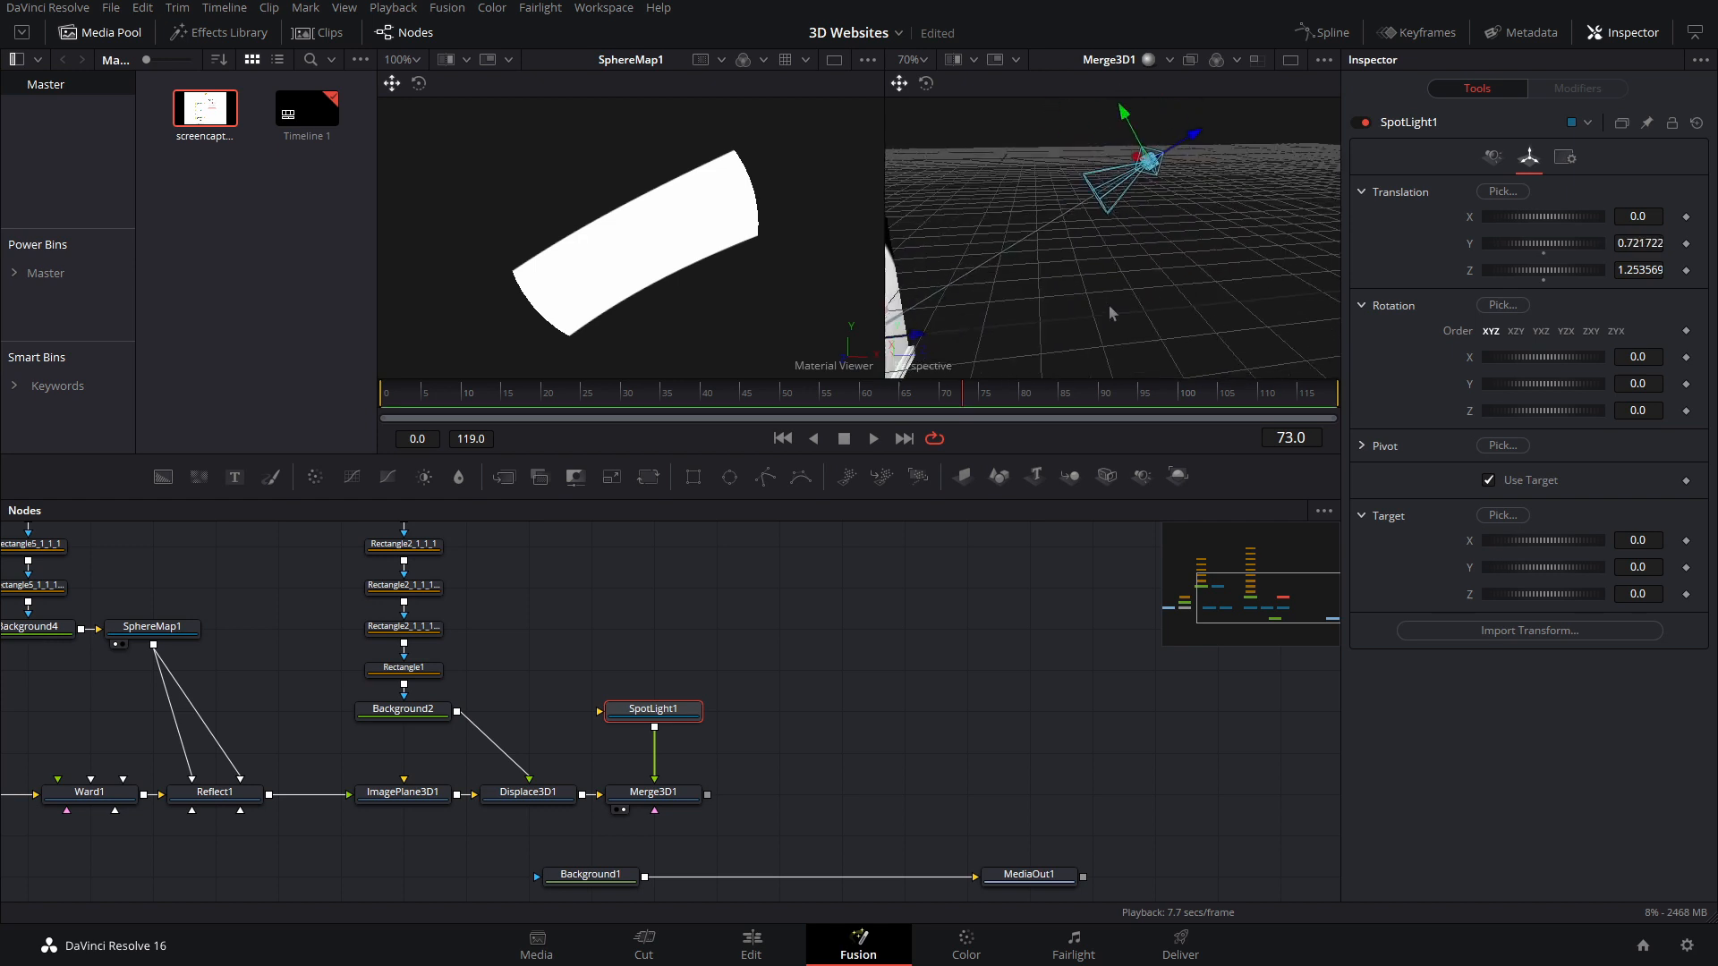
pyautogui.scroll(-4, 1112, 314)
pyautogui.moveTo(943, 331); pyautogui.dragTo(1083, 374)
pyautogui.moveTo(1138, 202); pyautogui.dragTo(1105, 194)
pyautogui.moveTo(996, 332); pyautogui.dragTo(1132, 215)
# Step: Widen the Spot Light's cone angle to about 51.73
pyautogui.scroll(10, 1132, 214)
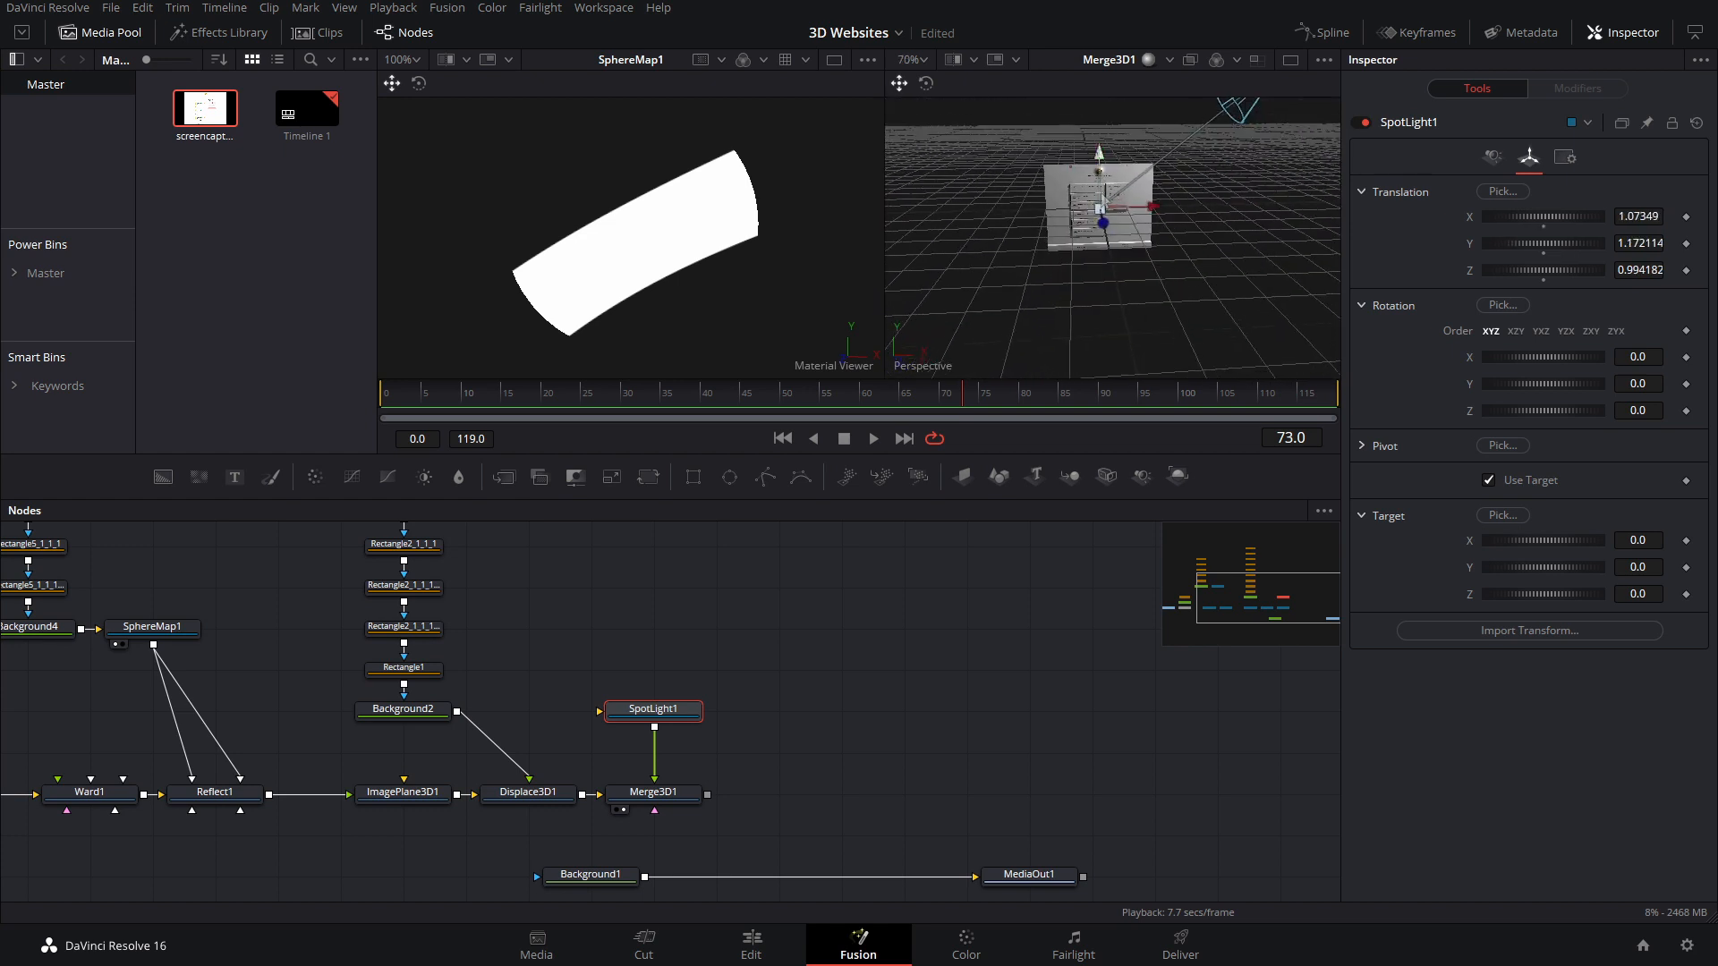
pyautogui.scroll(2, 1055, 288)
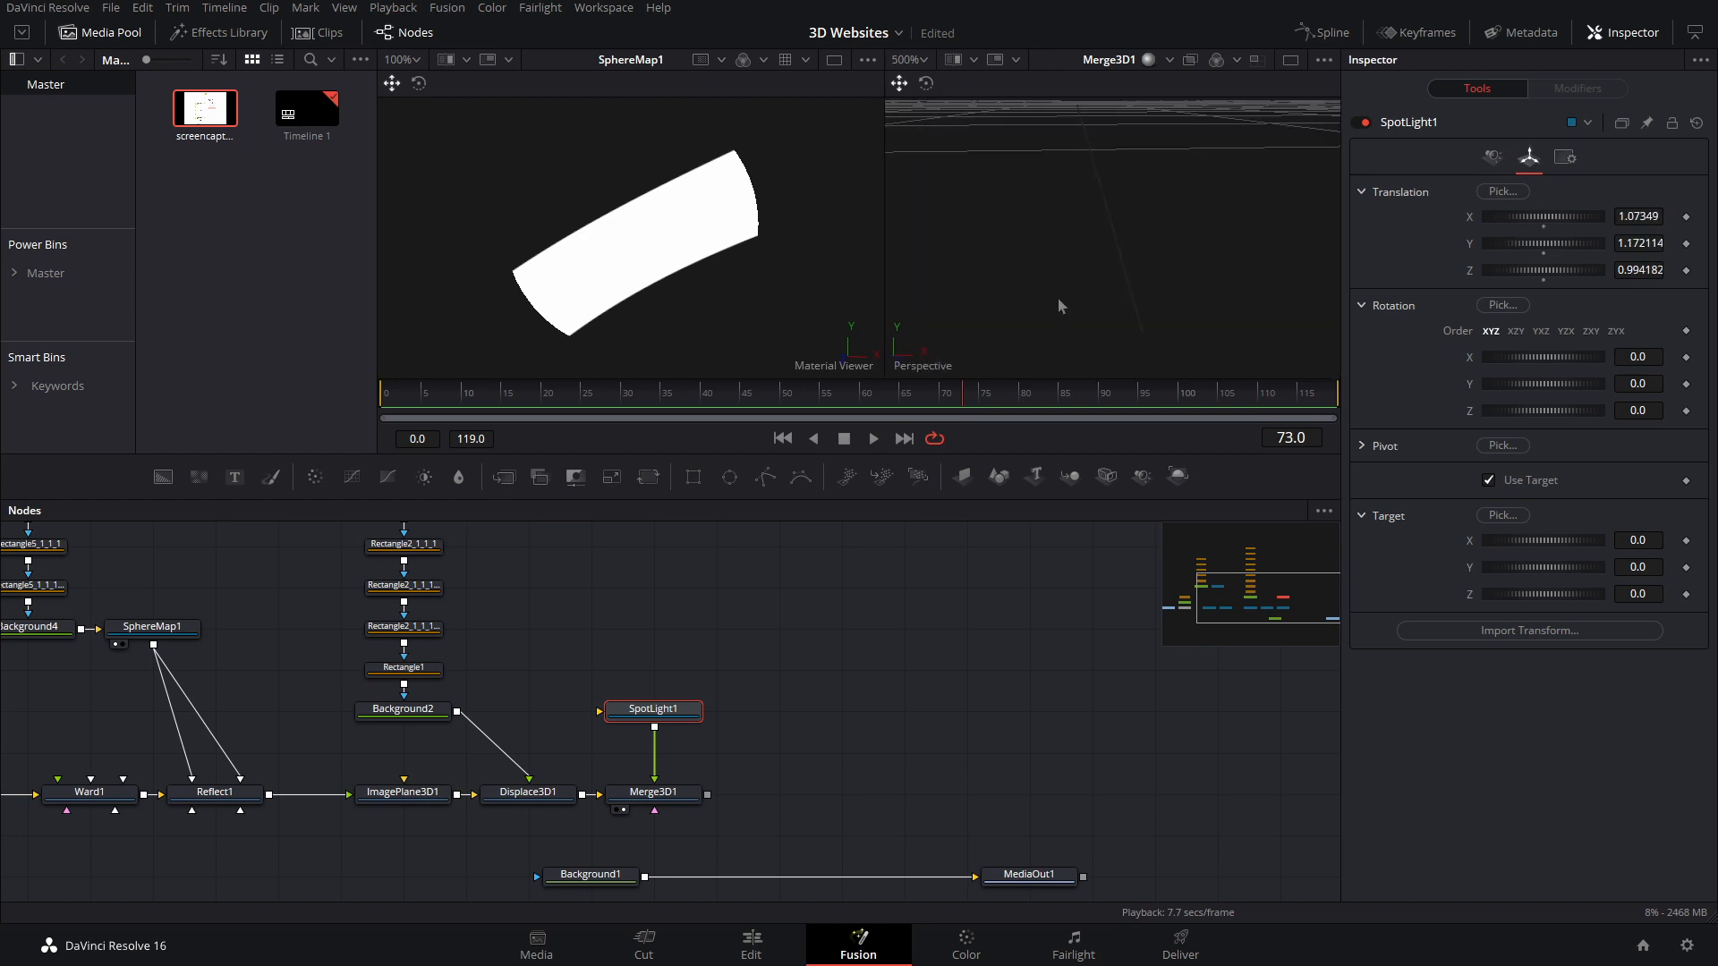
pyautogui.scroll(-2, 1055, 288)
pyautogui.moveTo(1056, 288); pyautogui.dragTo(1011, 189)
pyautogui.scroll(-2, 1093, 264)
pyautogui.scroll(-2, 1018, 193)
pyautogui.scroll(-5, 1018, 192)
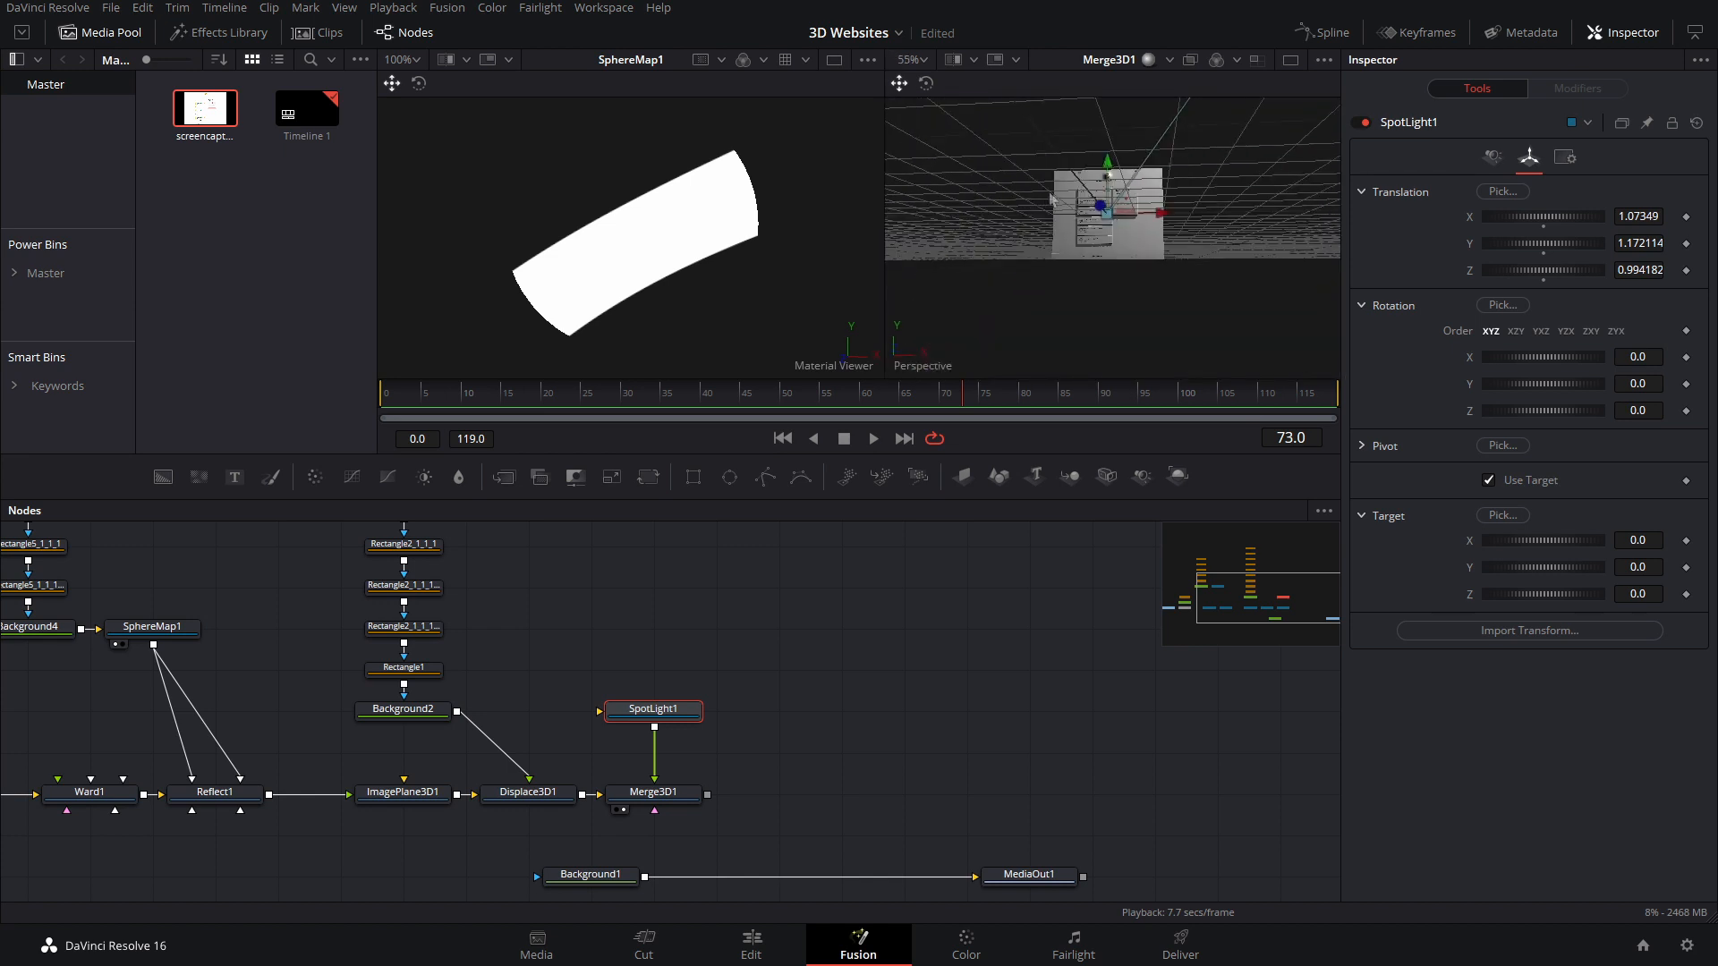
pyautogui.click(1493, 157)
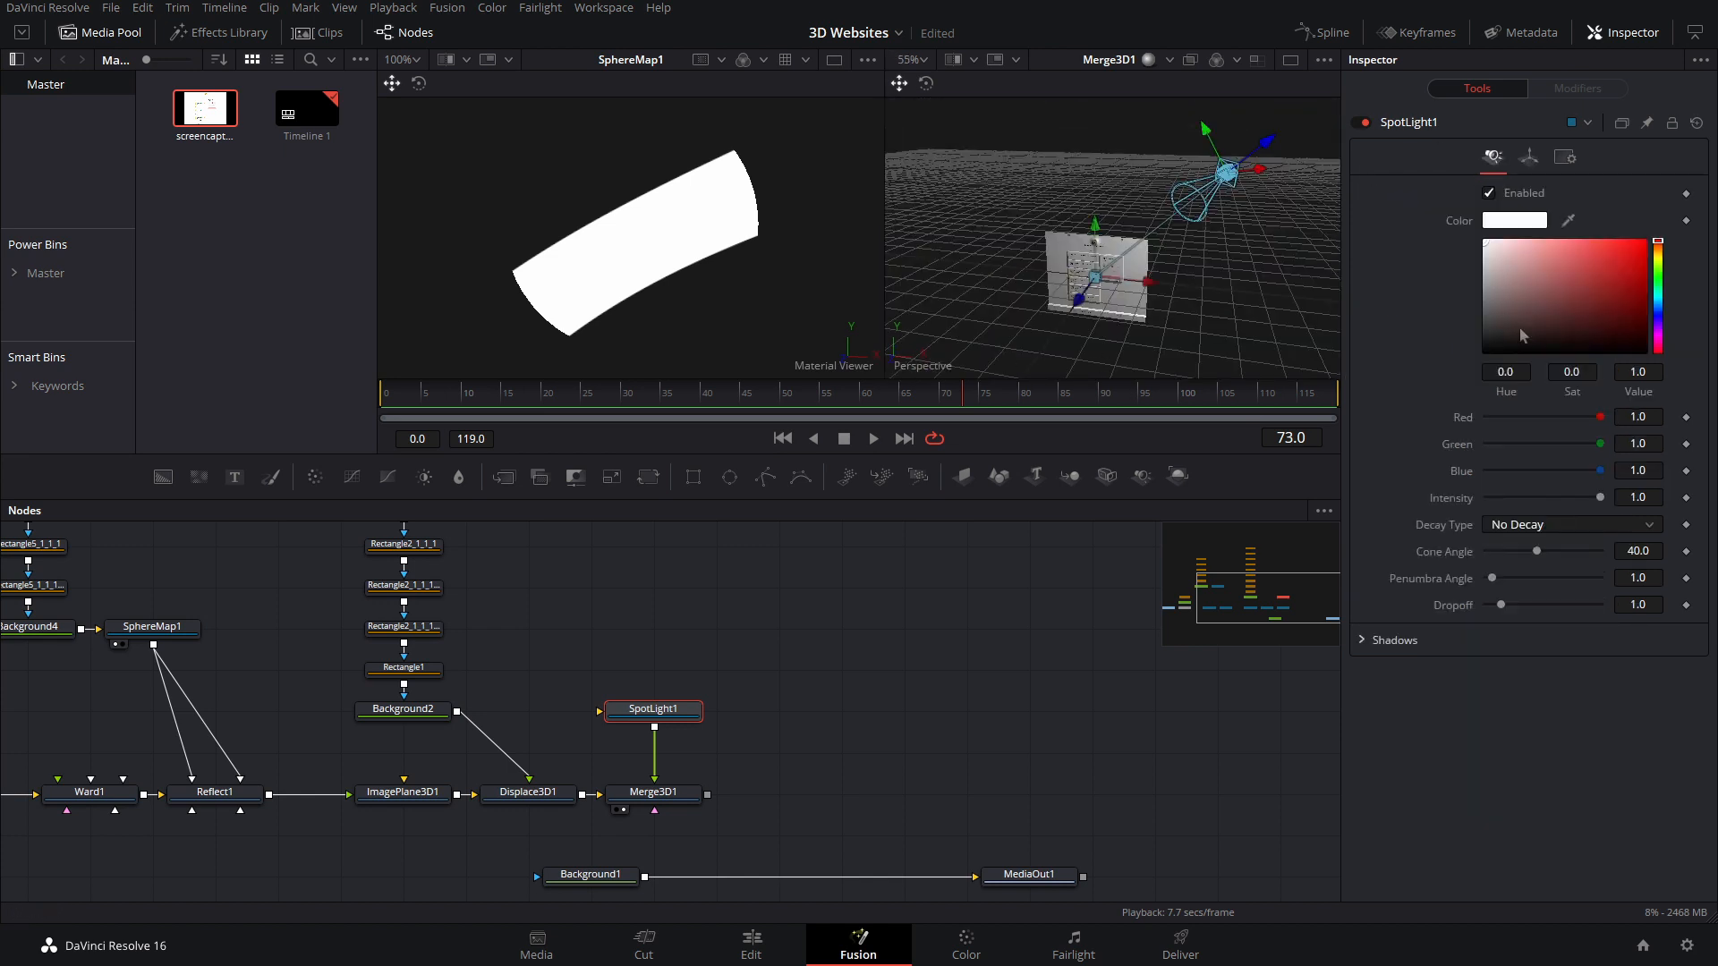
pyautogui.moveTo(1542, 551); pyautogui.dragTo(1557, 553)
# Step: Raise the Spot Light's Shadow Map Size to about 5755 and check the shadows on the website boxes
pyautogui.scroll(8, 1002, 277)
pyautogui.moveTo(967, 295); pyautogui.dragTo(1065, 161)
pyautogui.scroll(4, 1067, 166)
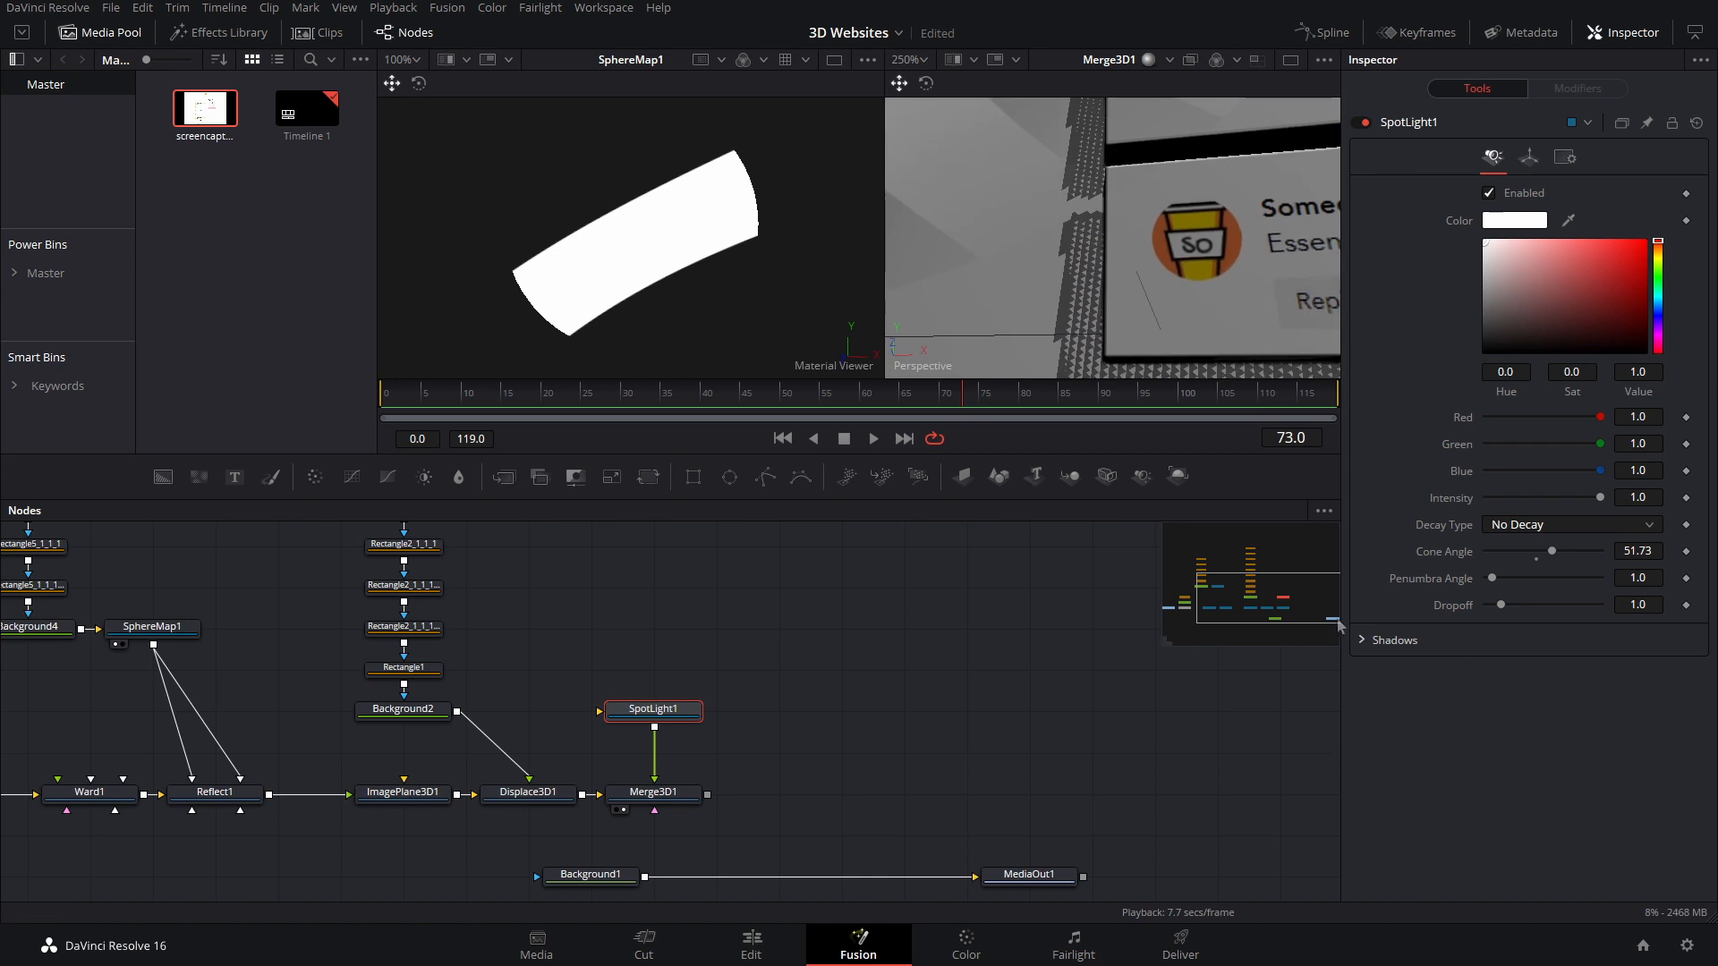
pyautogui.click(1364, 640)
pyautogui.scroll(-3, 1458, 759)
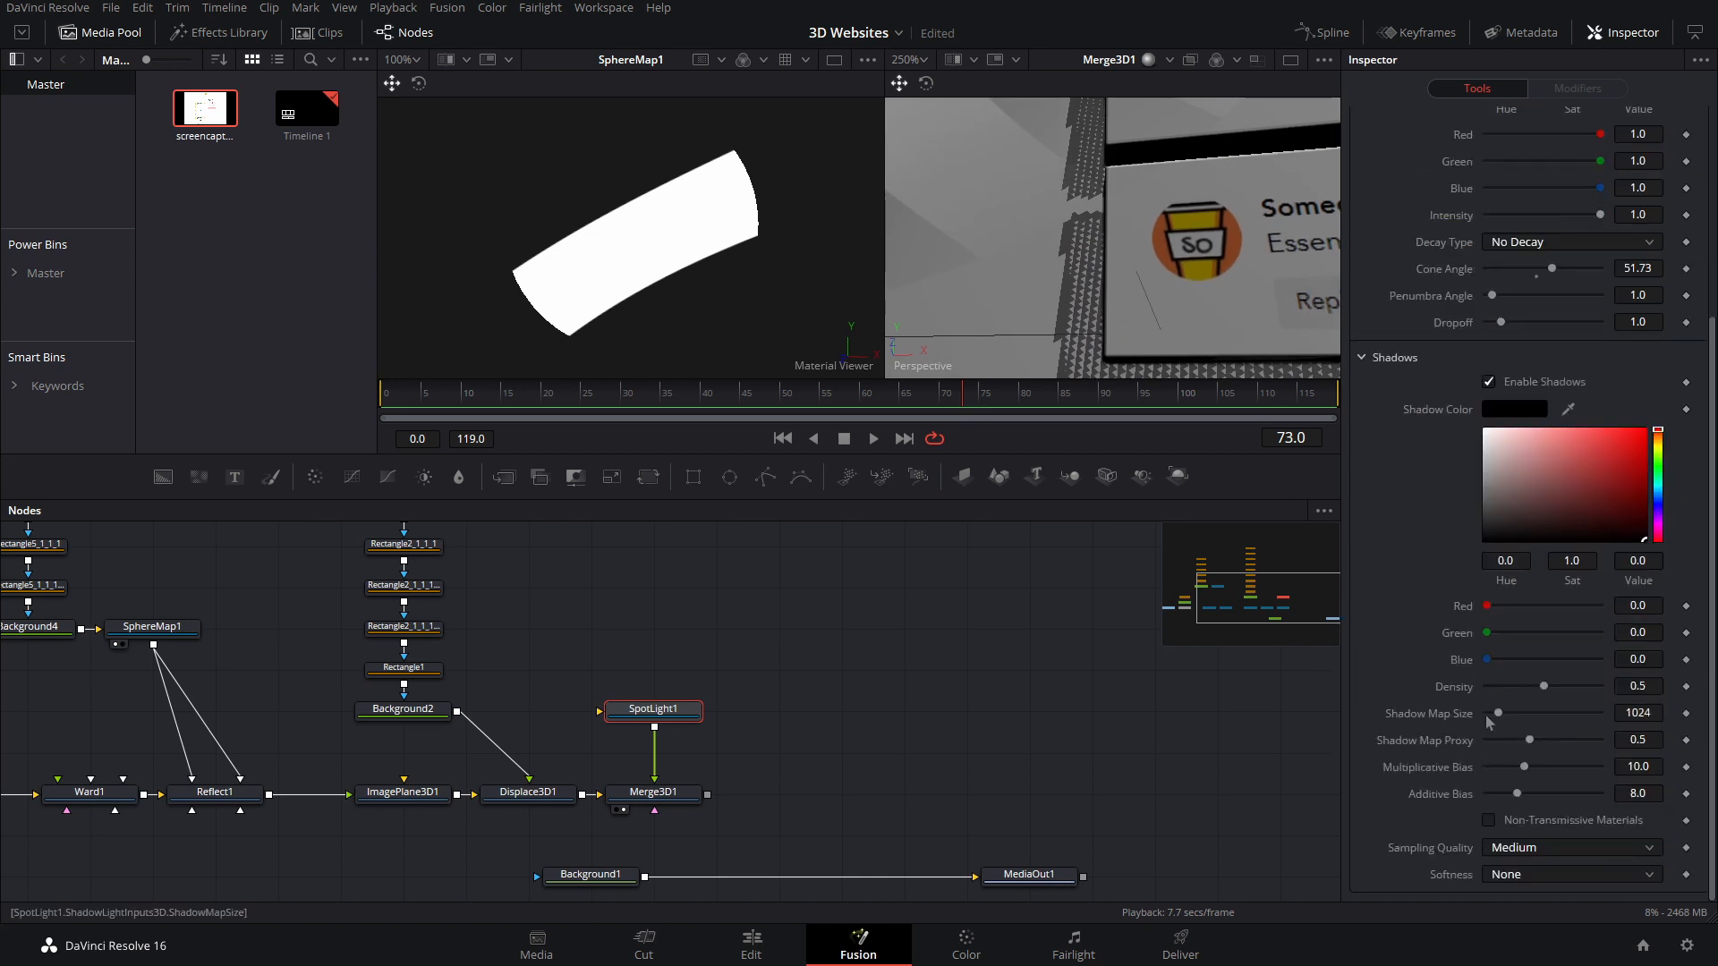
pyautogui.moveTo(1502, 714); pyautogui.dragTo(1532, 715)
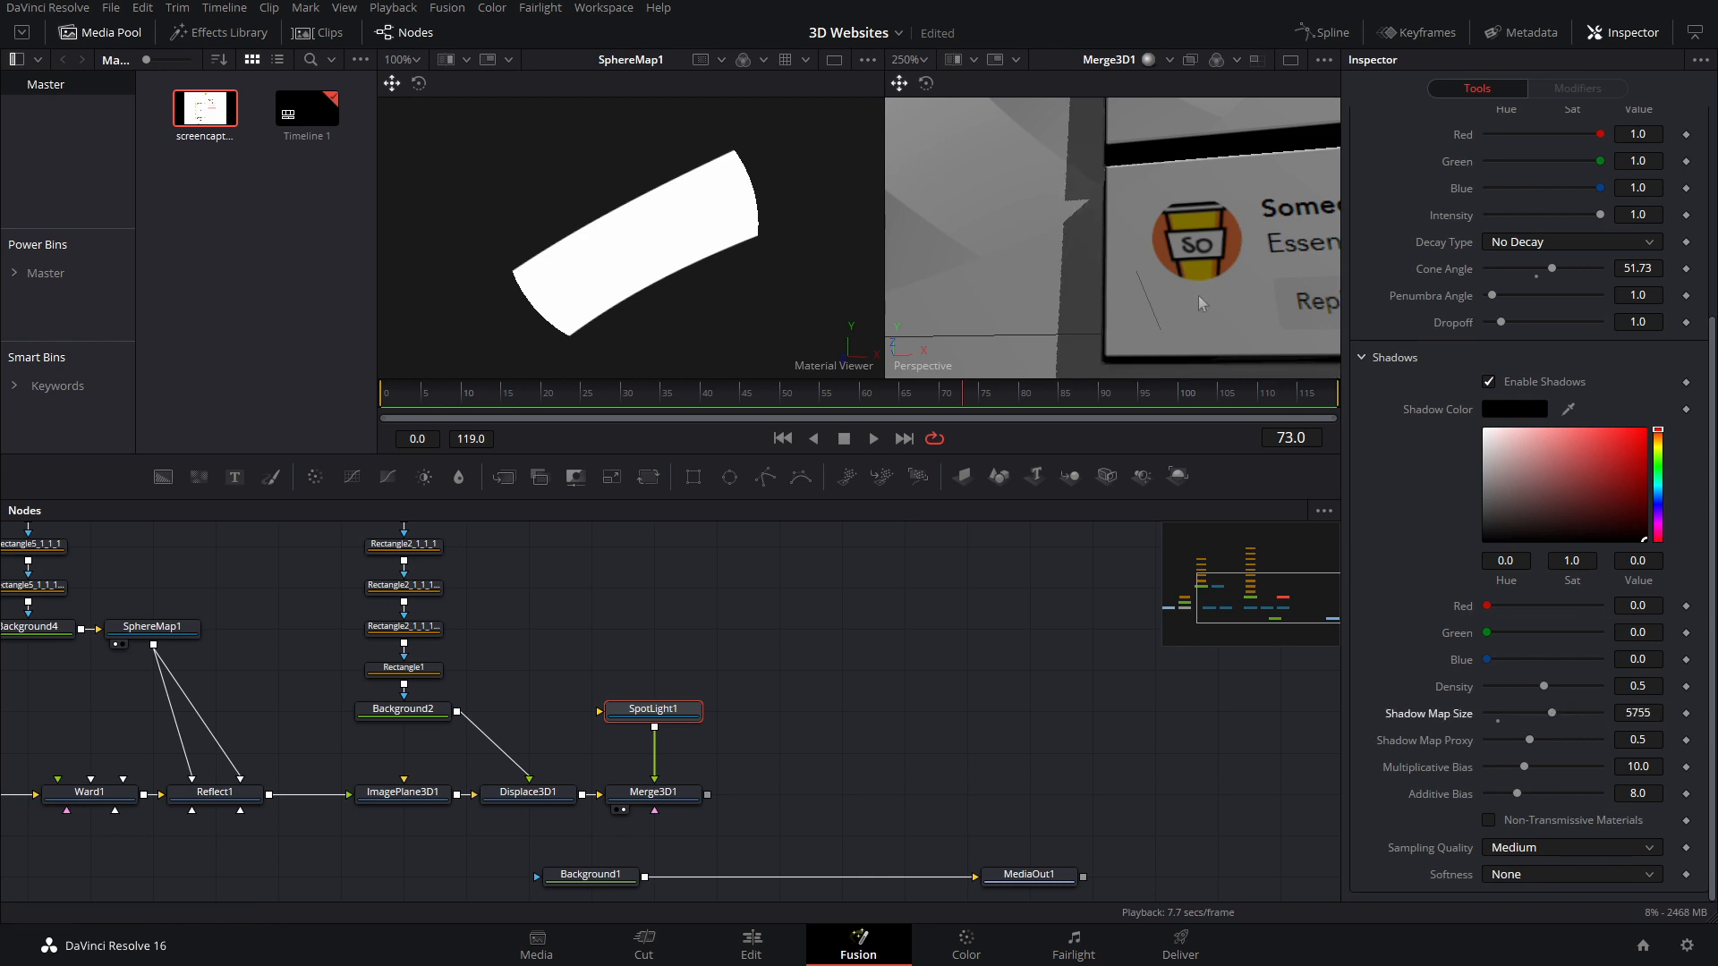
pyautogui.scroll(1, 1202, 303)
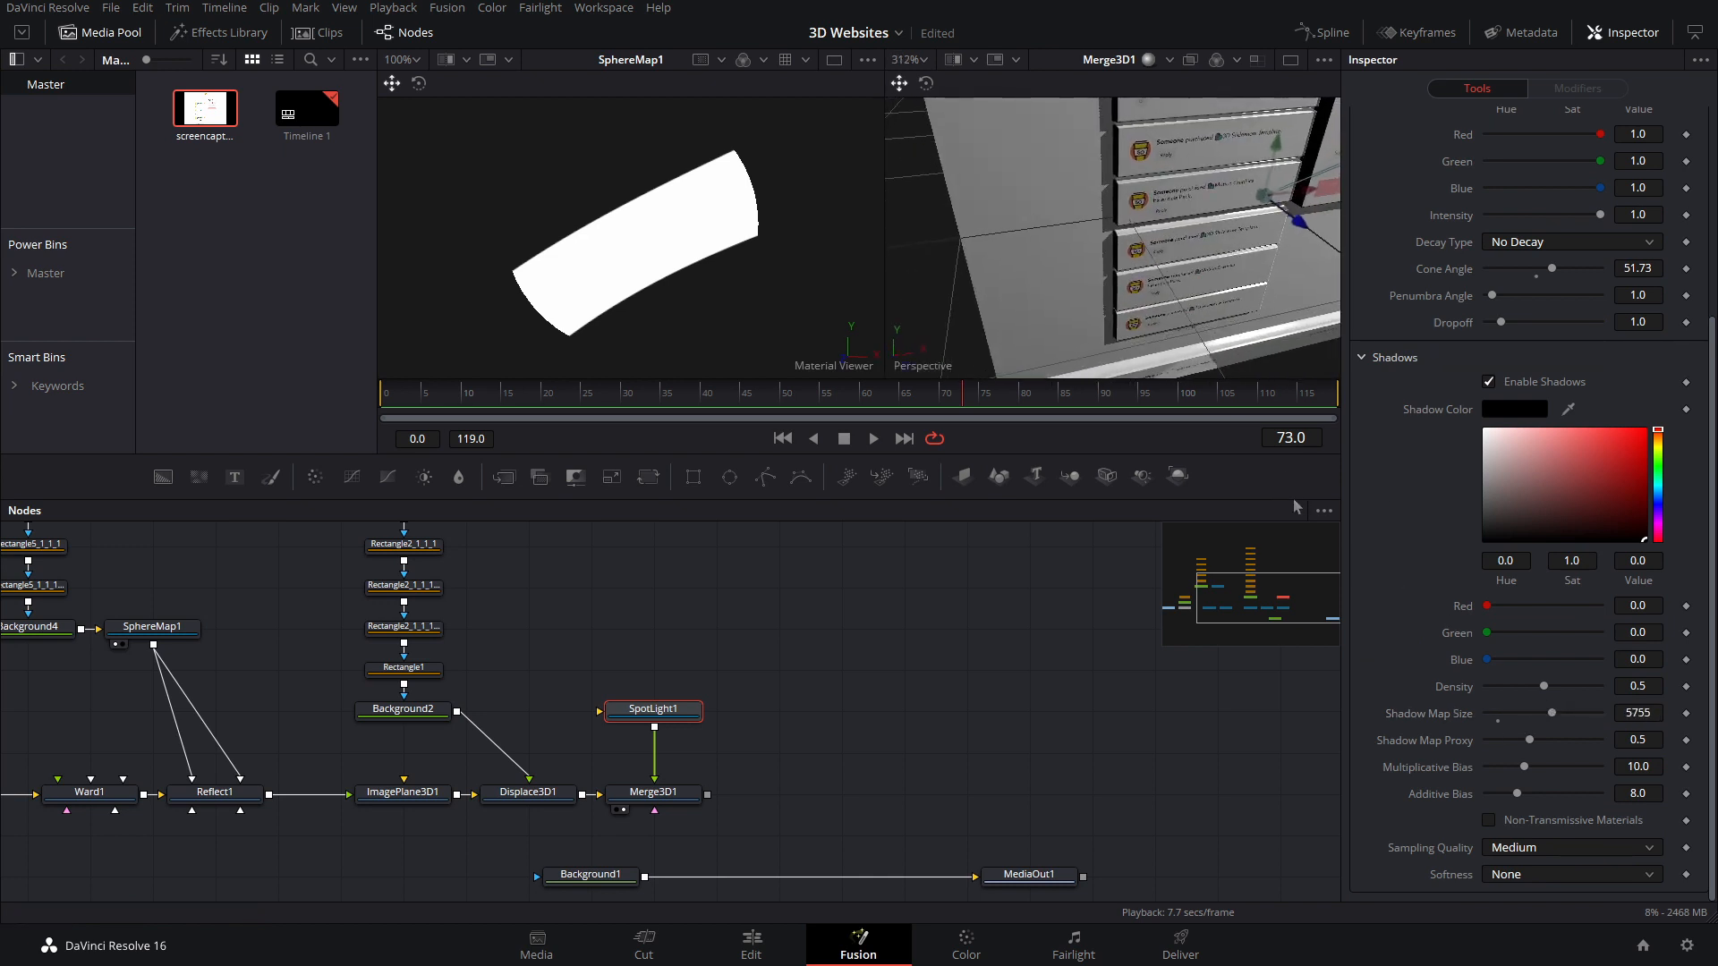
pyautogui.scroll(-3, 1269, 303)
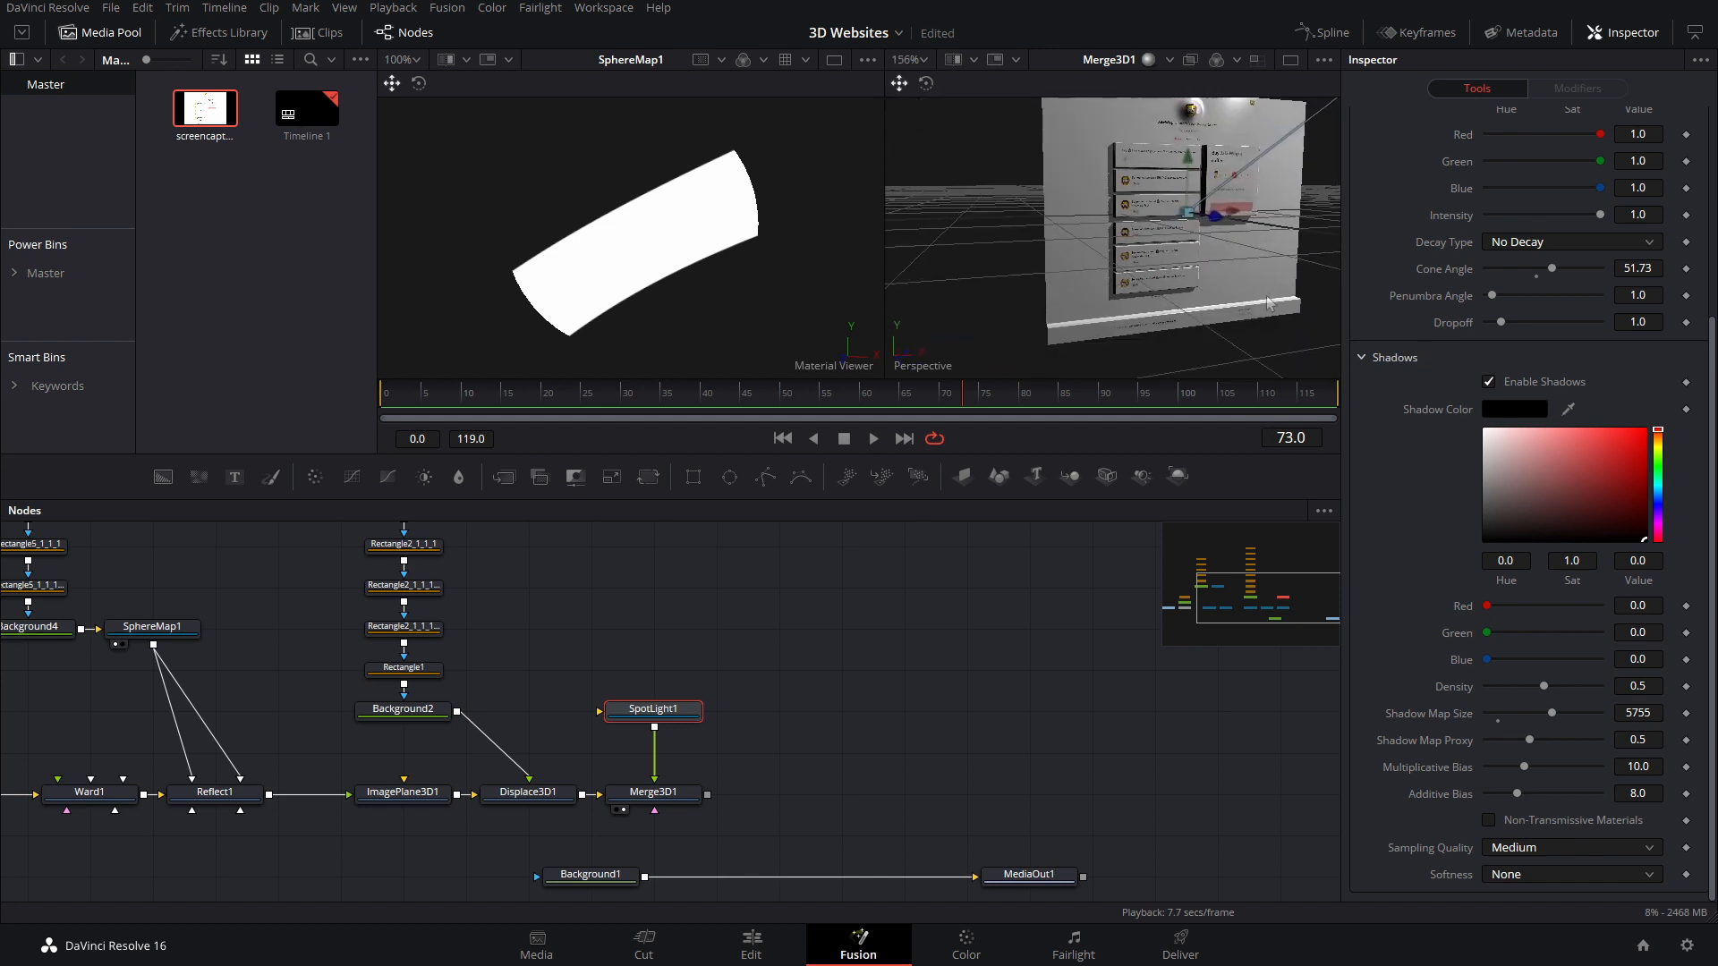
# Step: Add an Ambient Light, connect it to the Merge 3D, and lower its intensity
pyautogui.hotkey('shift', 'space')
pyautogui.write('ambi')
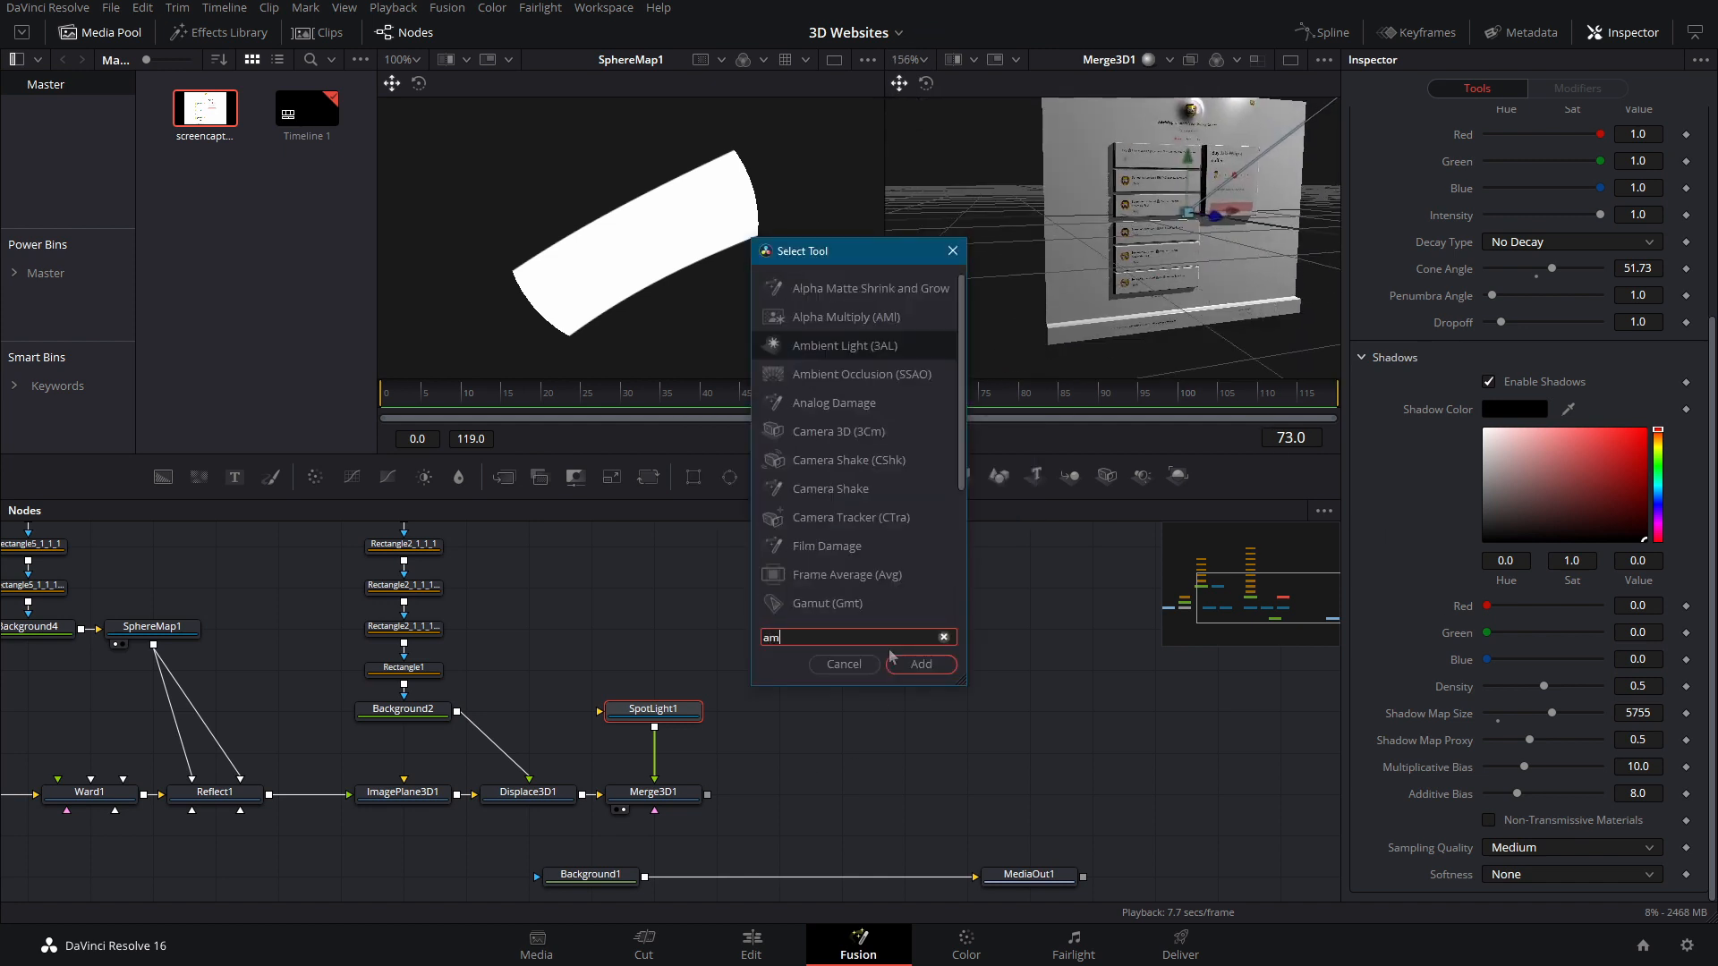
pyautogui.press('Return')
pyautogui.click(810, 711)
pyautogui.moveTo(779, 727); pyautogui.dragTo(706, 794)
pyautogui.moveTo(1531, 503)
pyautogui.mouseDown()
pyautogui.moveTo(1500, 502)
pyautogui.moveTo(1521, 502)
pyautogui.mouseUp()
pyautogui.scroll(2, 1151, 313)
# Step: Set the Reflect node's Face On Strength to about 0.024 and its Glancing Strength to about 0.543
pyautogui.click(1152, 313)
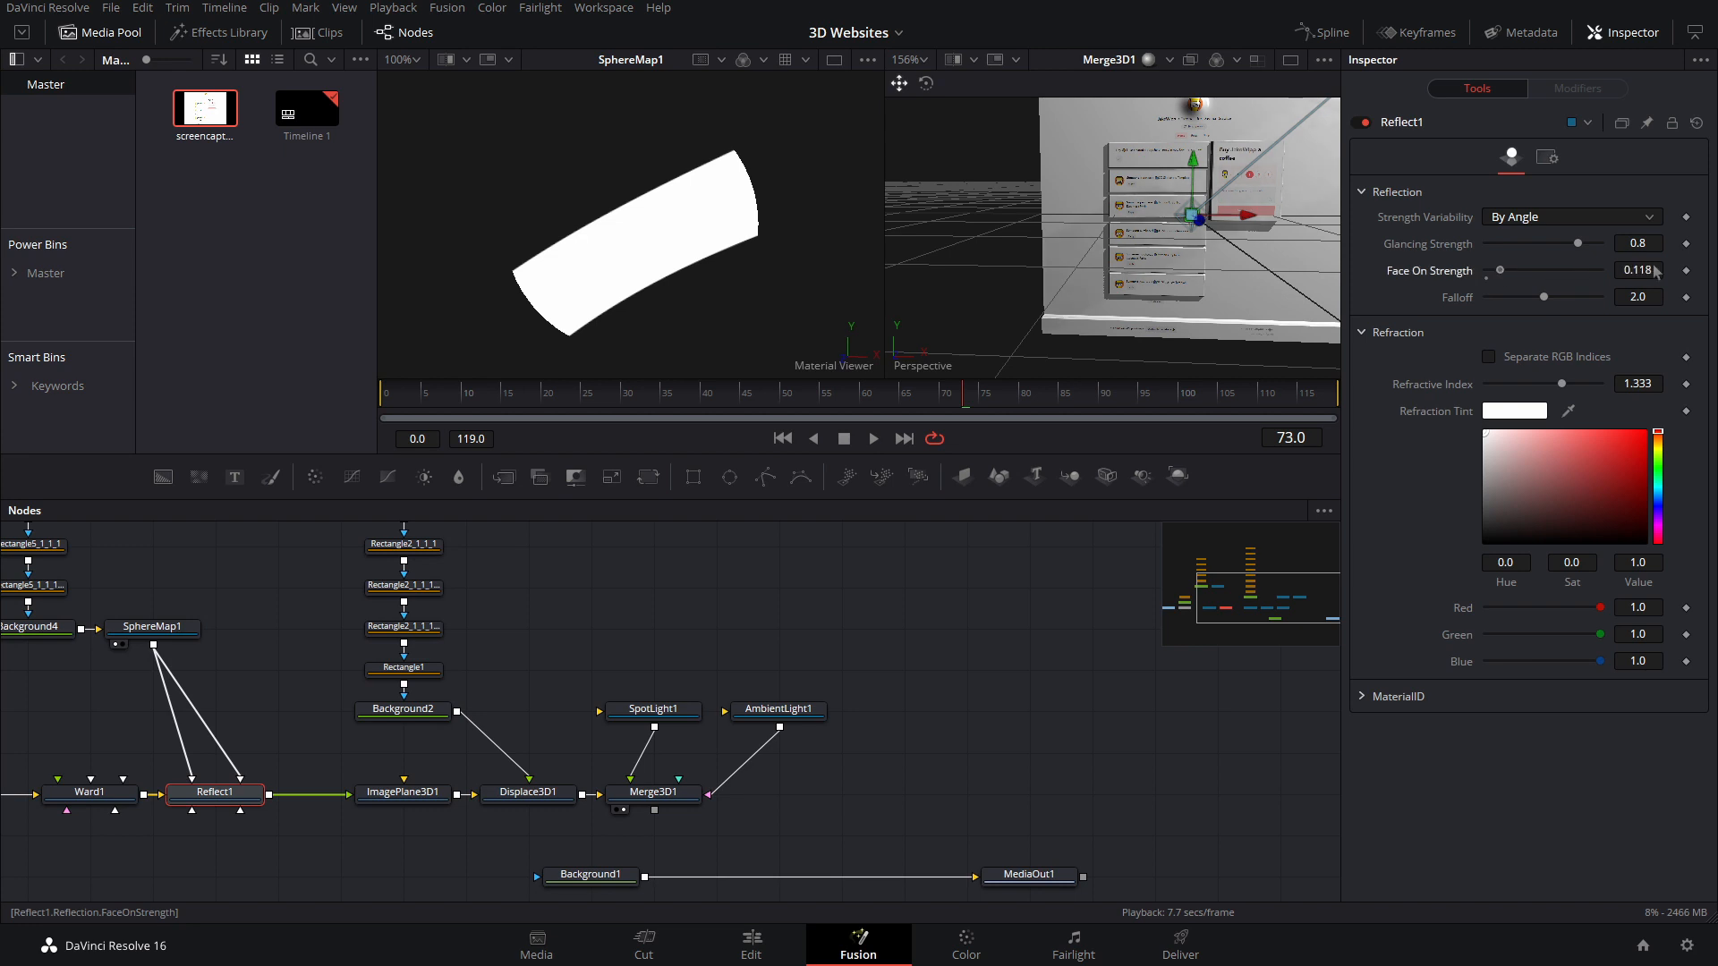
pyautogui.click(1528, 279)
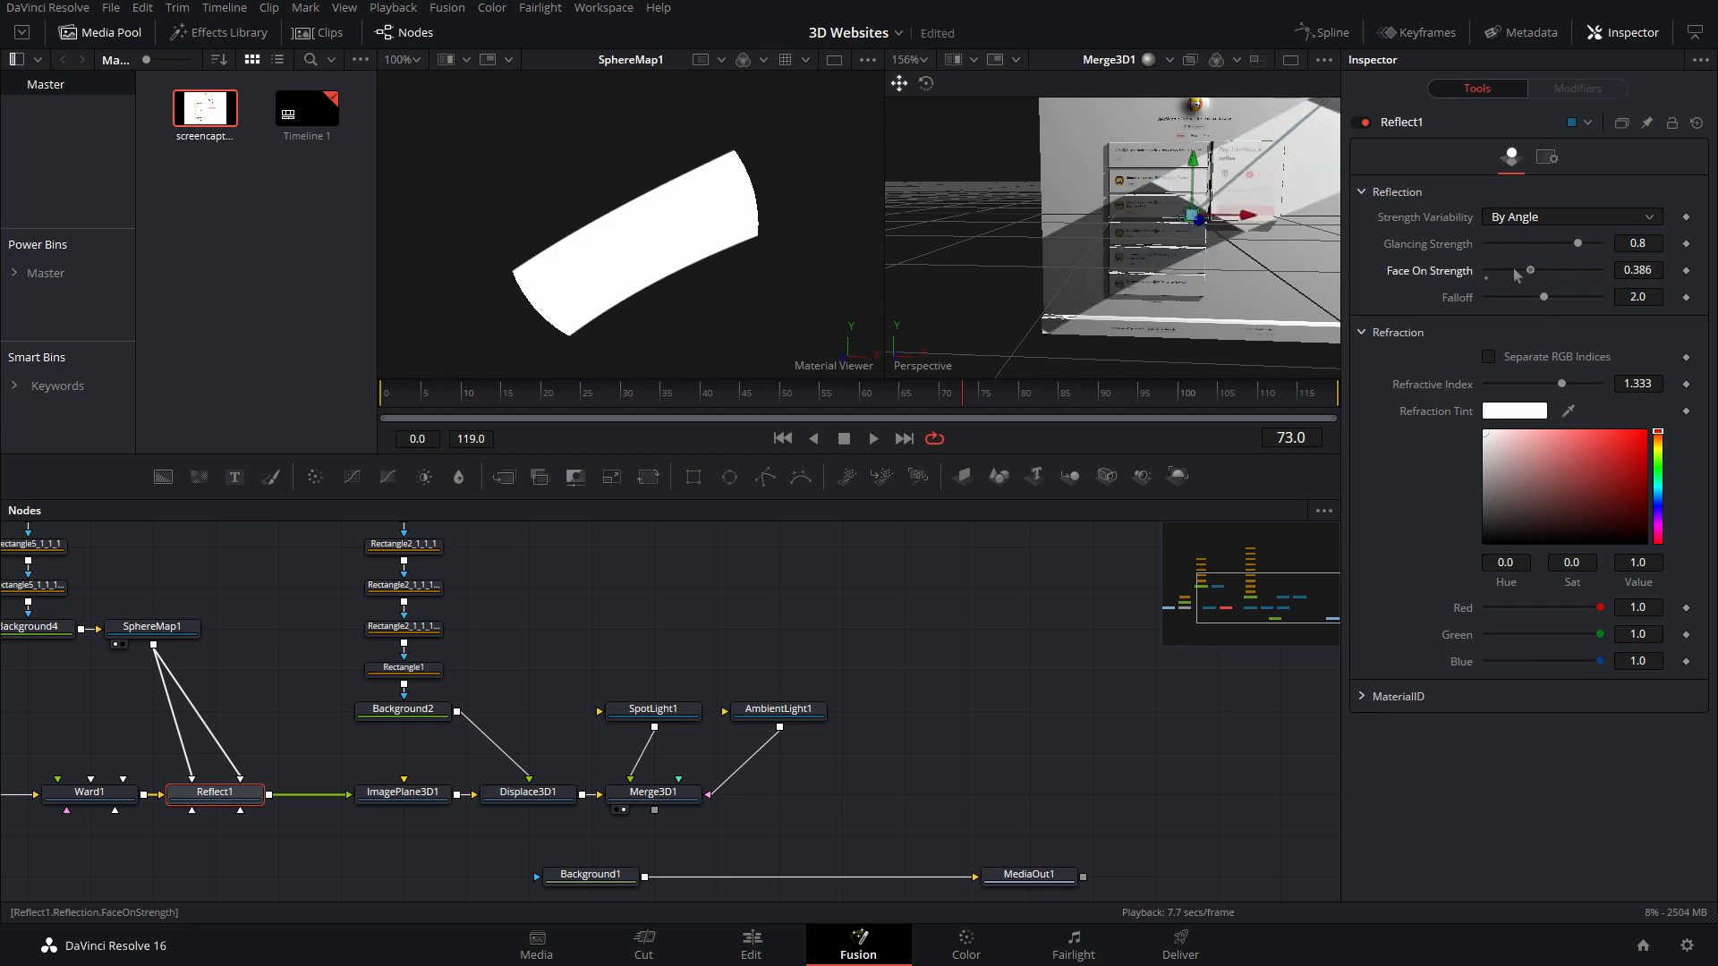
pyautogui.moveTo(1516, 274); pyautogui.dragTo(1512, 274)
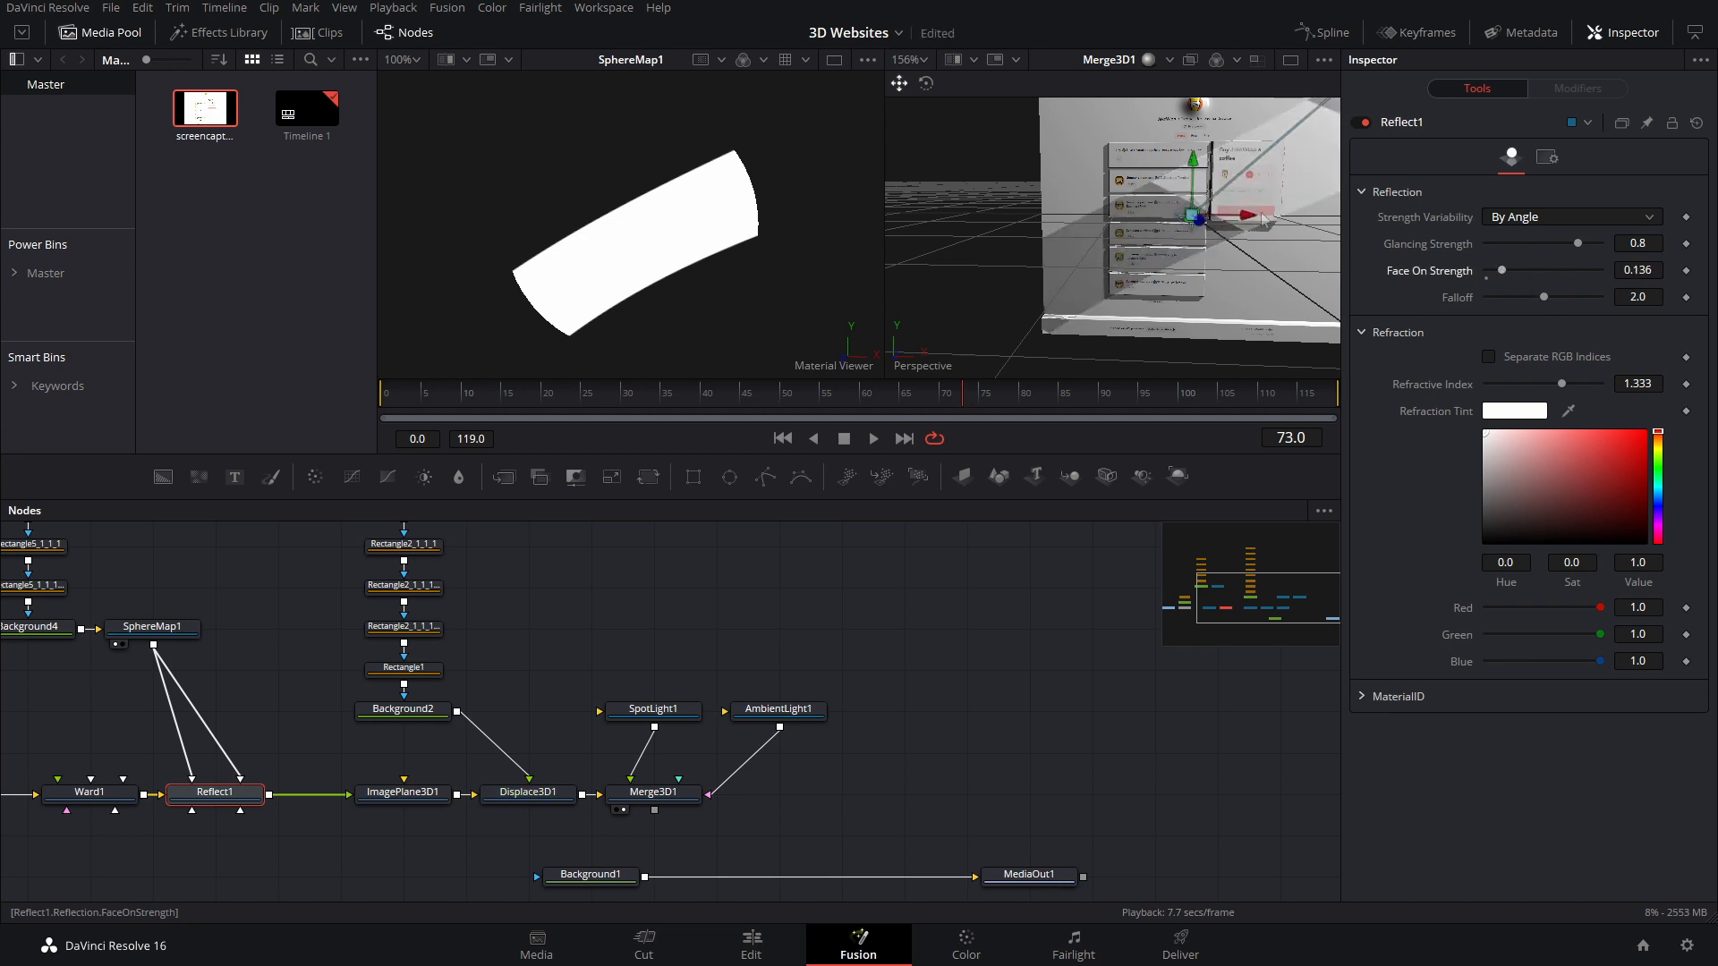
pyautogui.moveTo(1260, 222); pyautogui.dragTo(1324, 184)
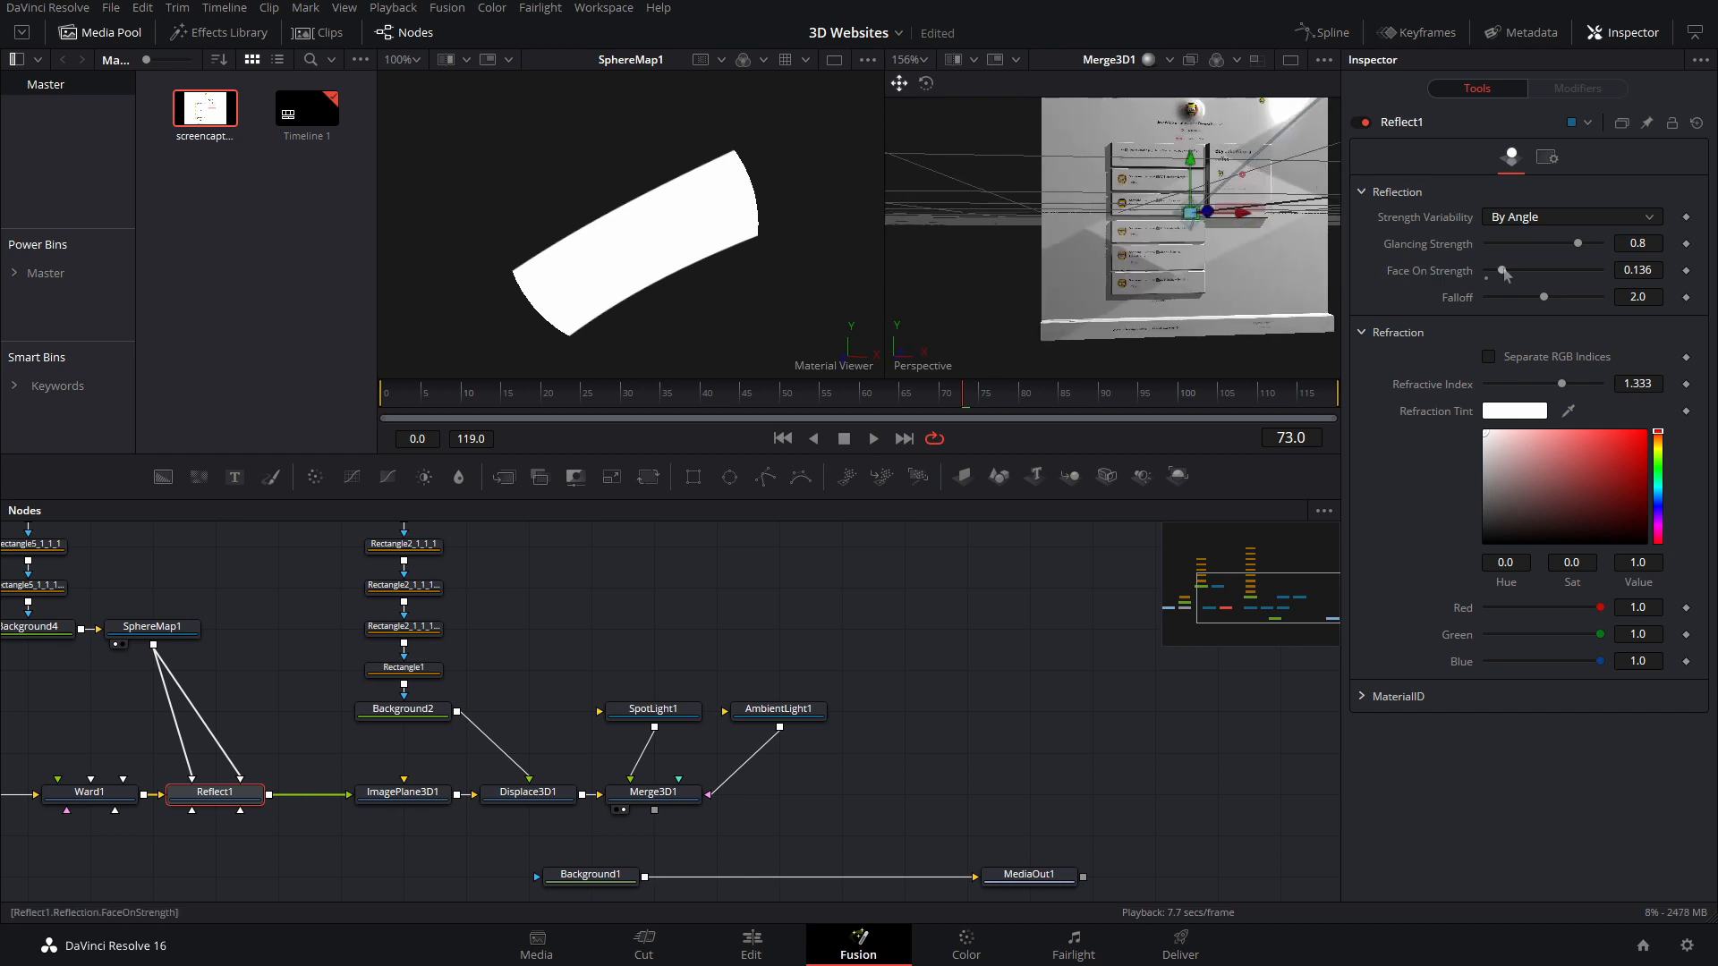
pyautogui.moveTo(1494, 277); pyautogui.dragTo(1492, 278)
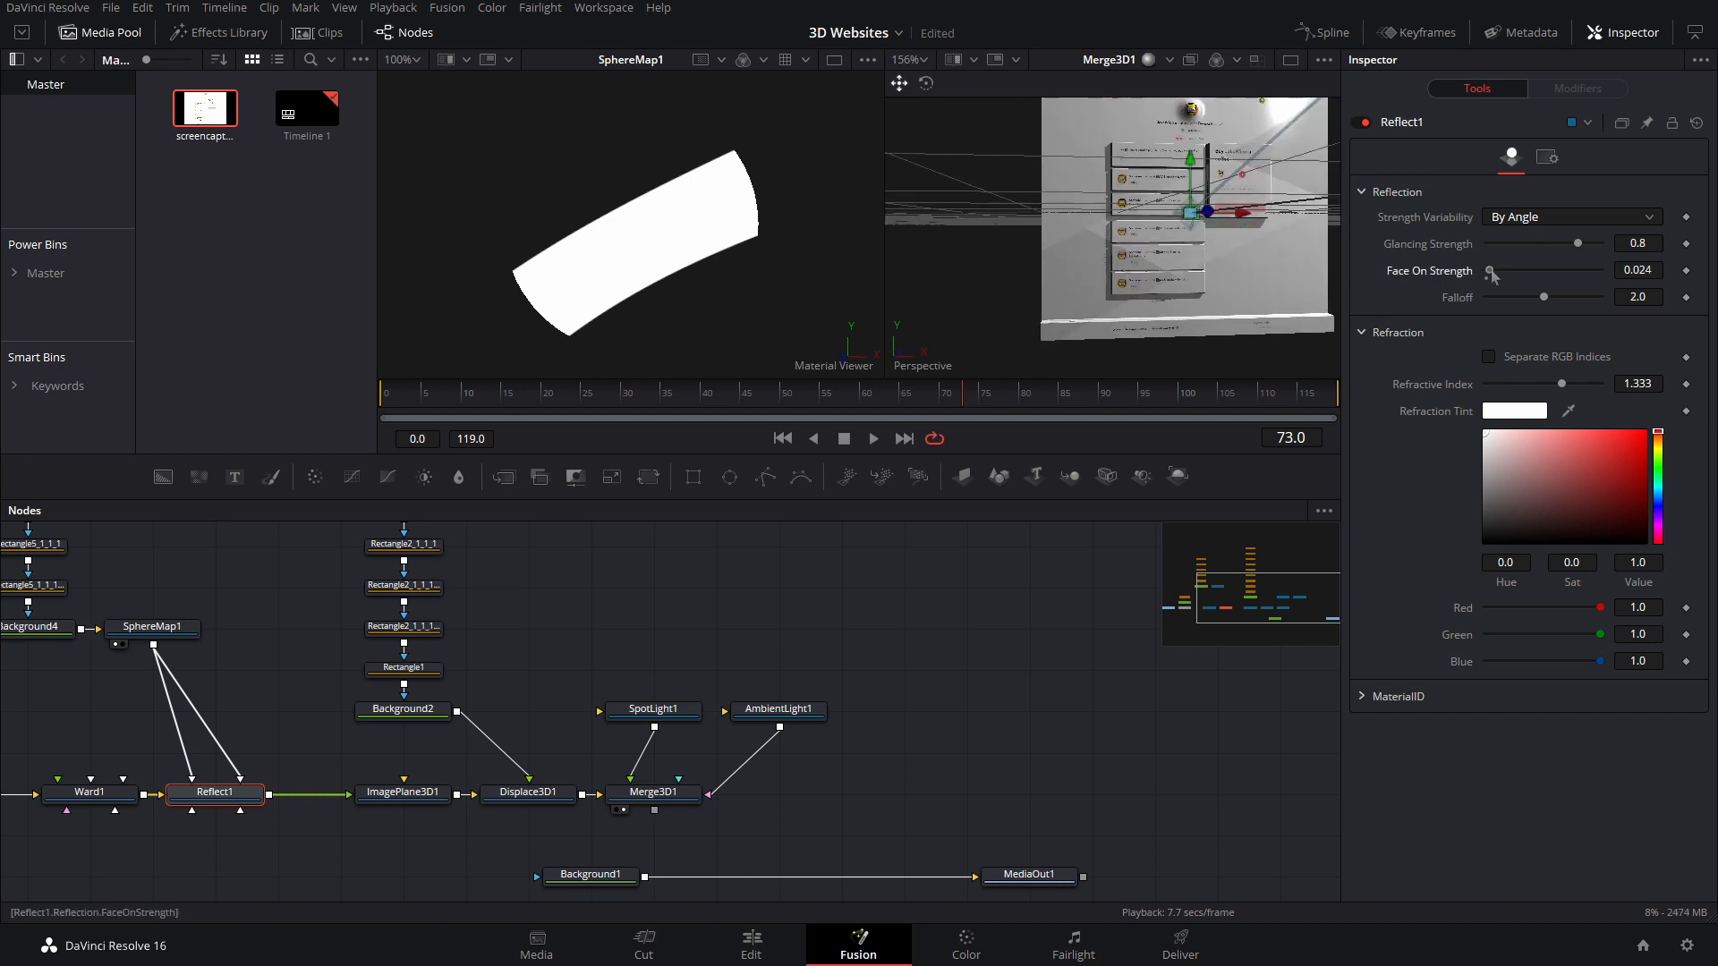
pyautogui.moveTo(1181, 226); pyautogui.dragTo(894, 307)
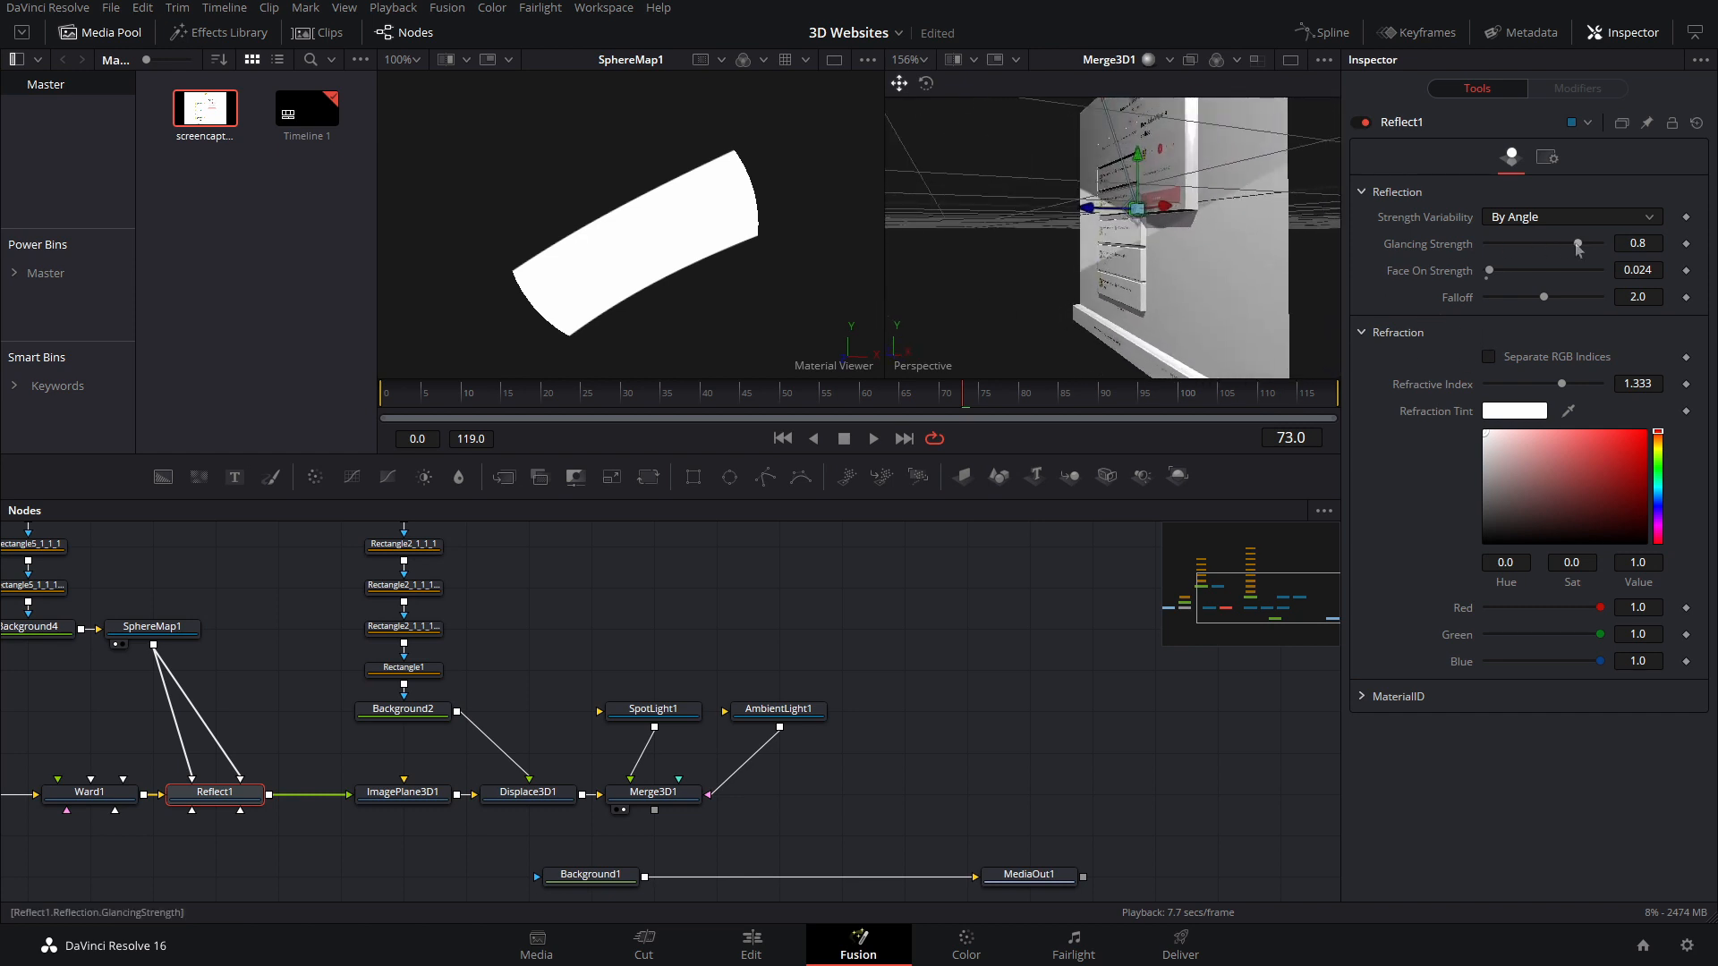
pyautogui.moveTo(1190, 277); pyautogui.dragTo(1572, 222)
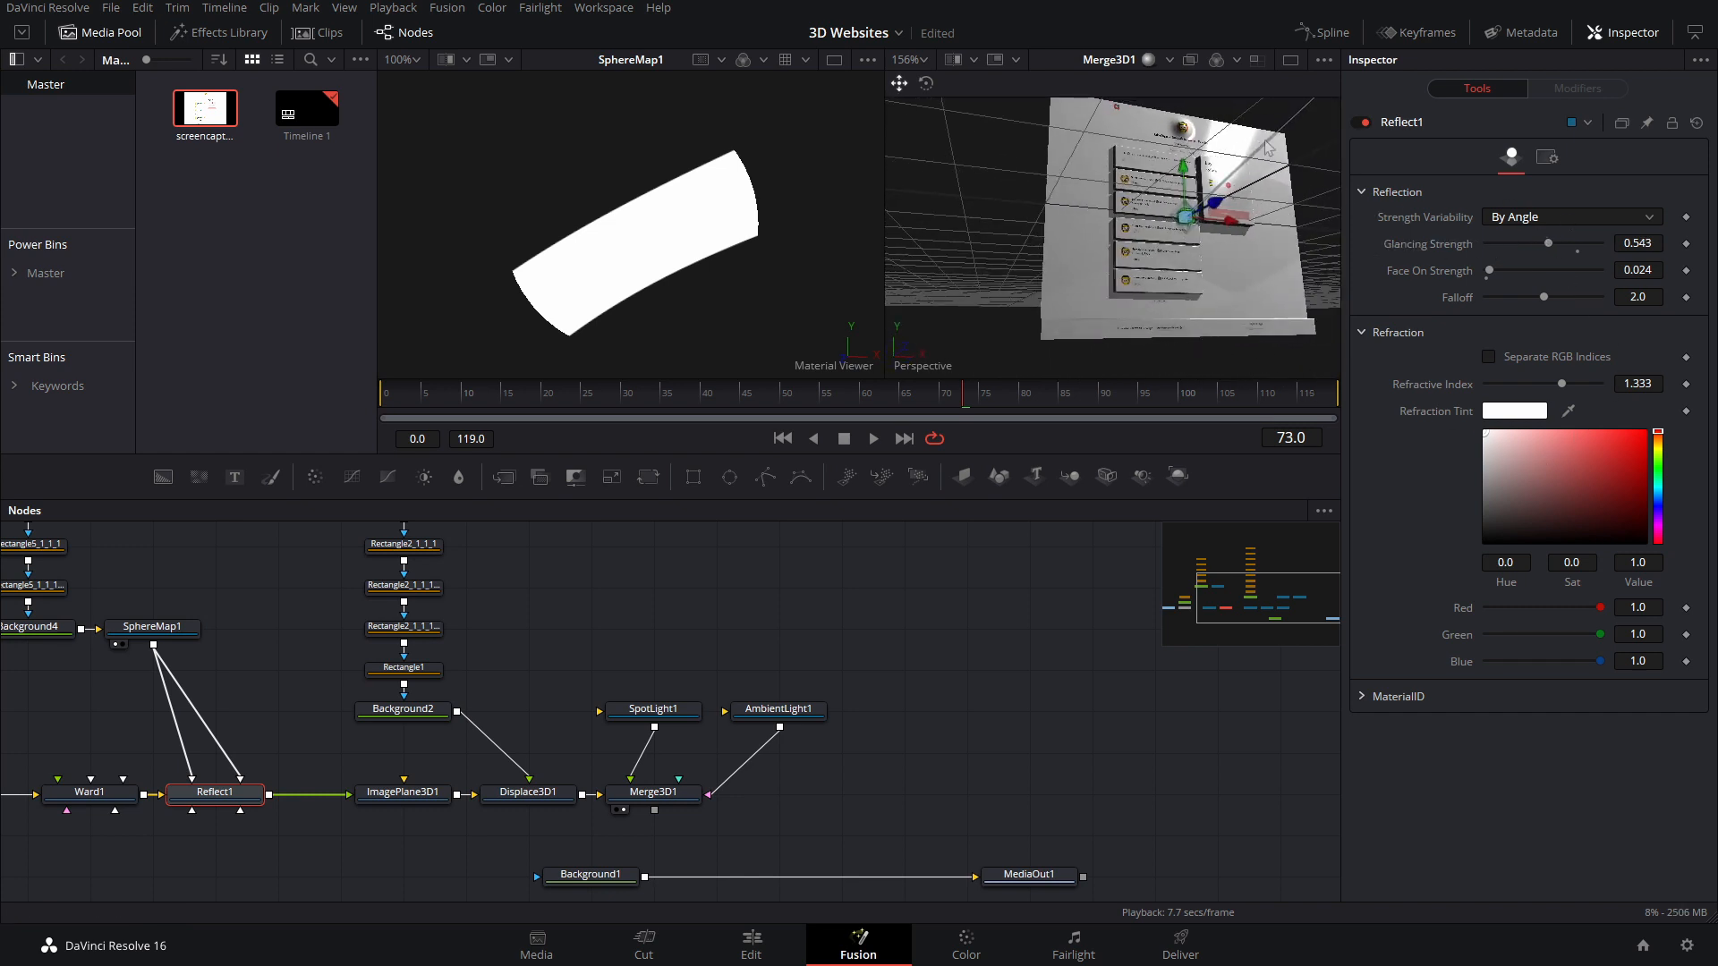
# Step: Set the Ward material's specular Spread U and Spread V to 0.2 and its specular Intensity to about 0.157
pyautogui.moveTo(405, 821); pyautogui.dragTo(630, 815)
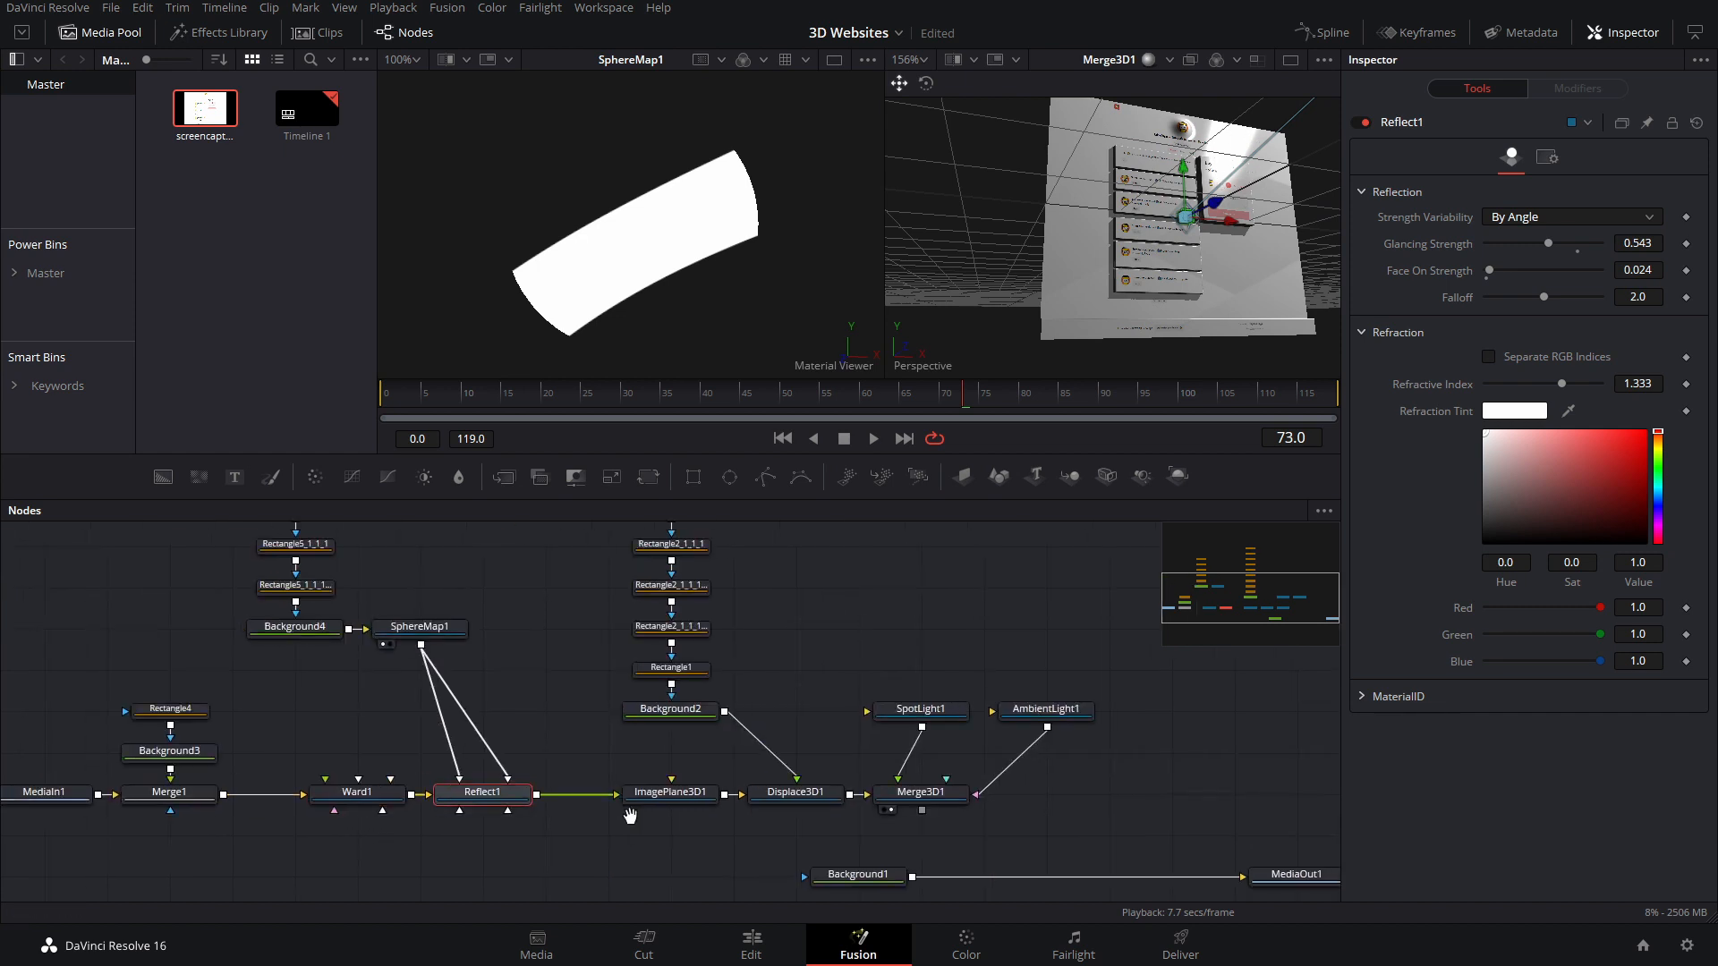
pyautogui.click(373, 798)
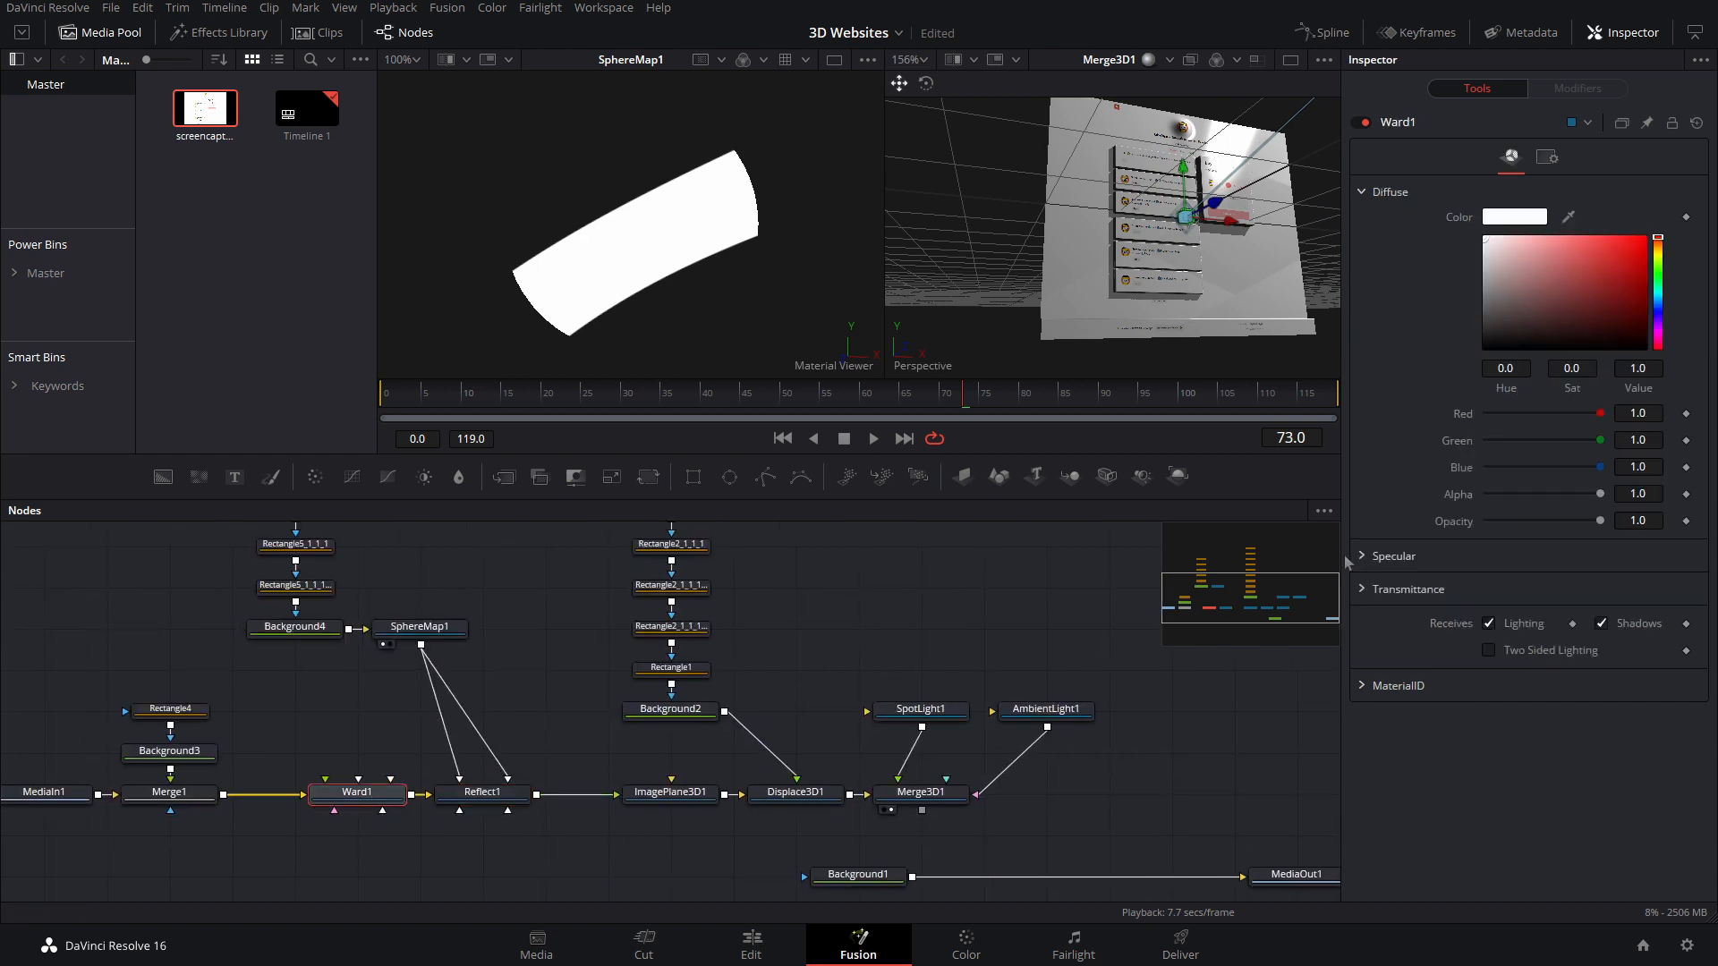
pyautogui.click(1369, 557)
pyautogui.scroll(-3, 1446, 596)
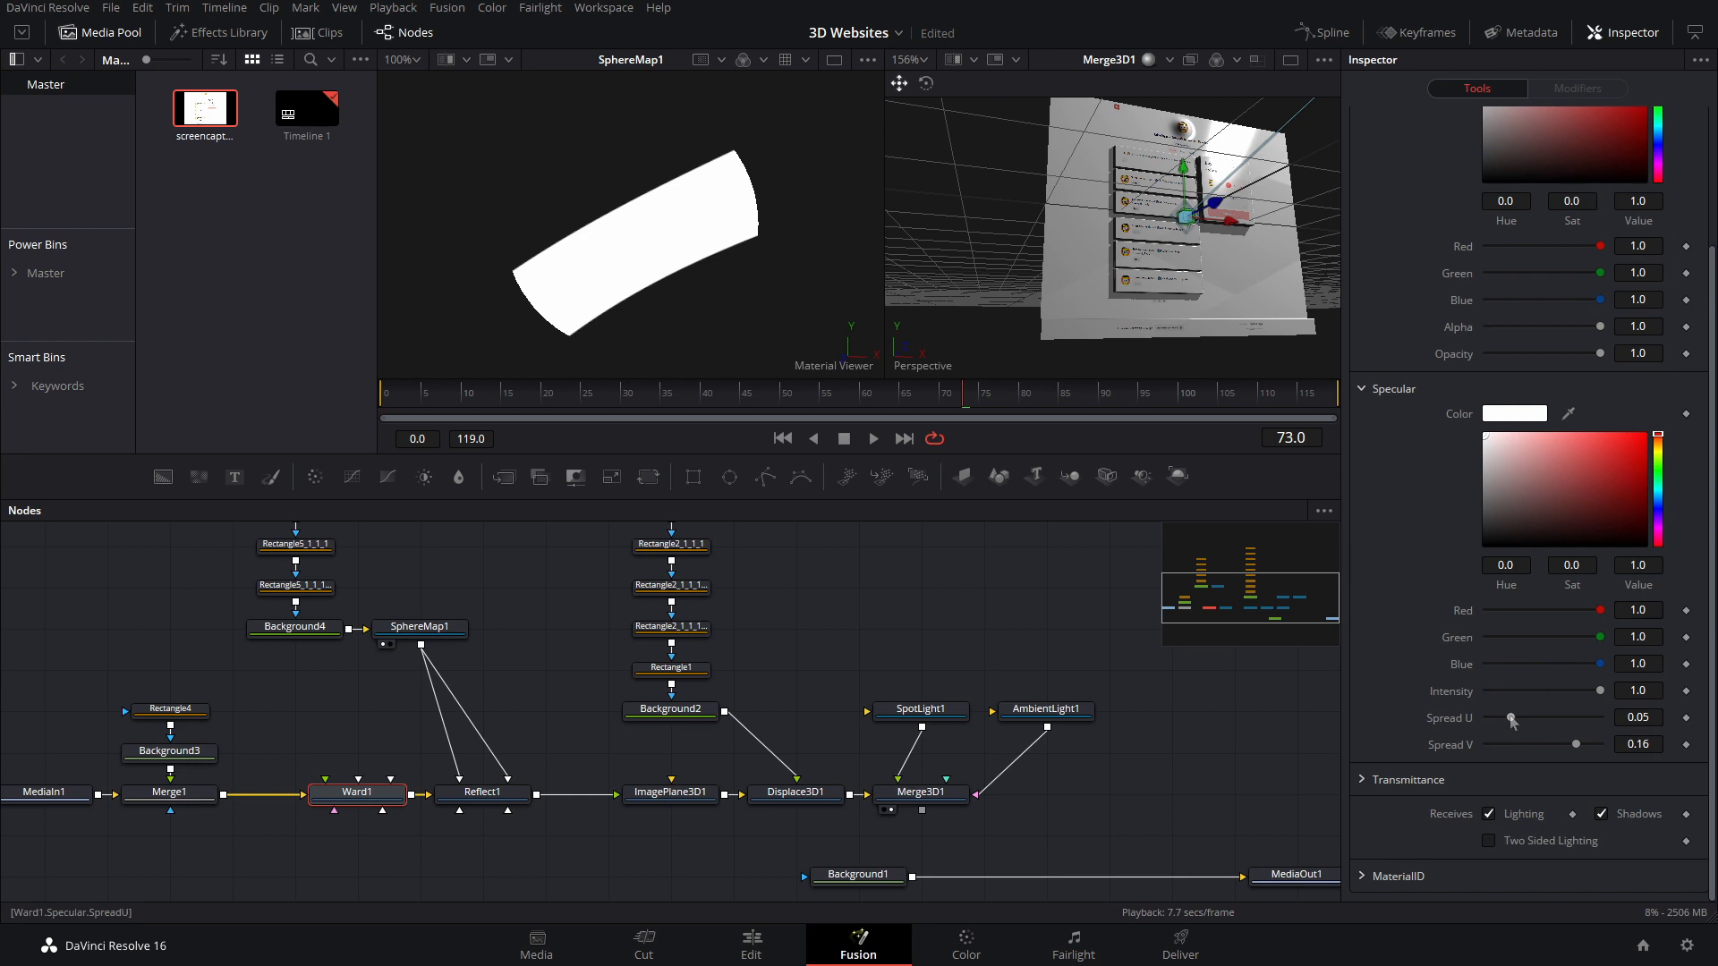
pyautogui.moveTo(1511, 718)
pyautogui.mouseDown()
pyautogui.moveTo(1600, 718)
pyautogui.moveTo(1529, 691)
pyautogui.mouseUp()
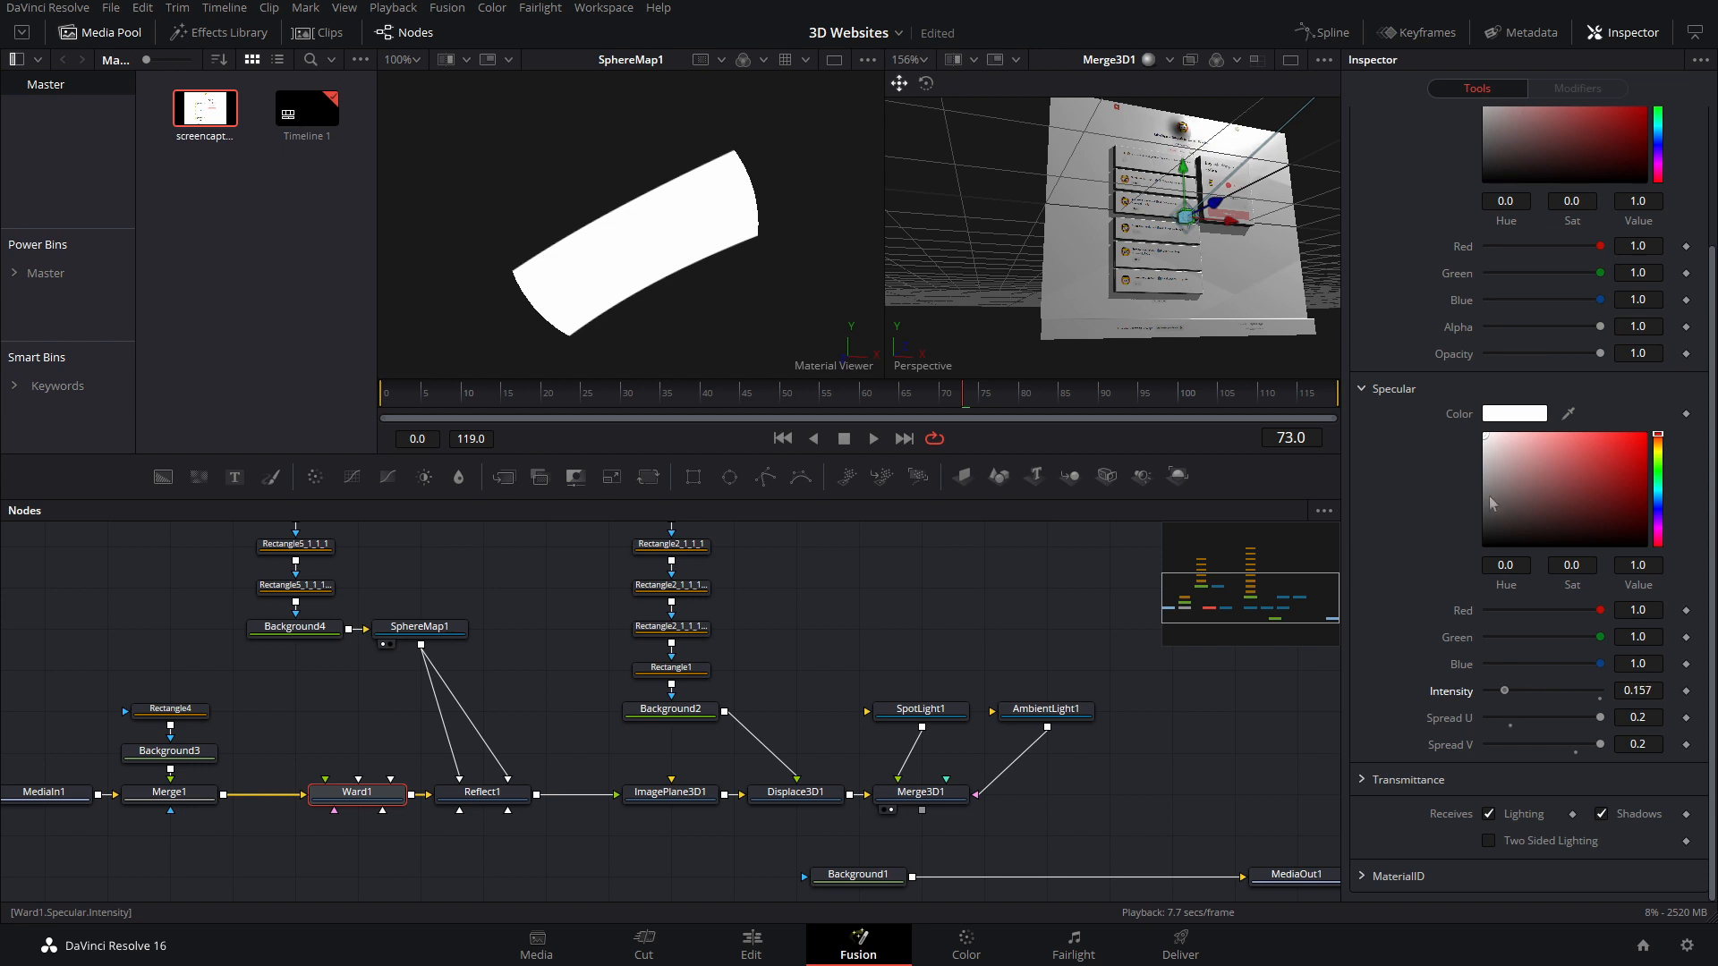
pyautogui.moveTo(1249, 236); pyautogui.dragTo(1275, 236)
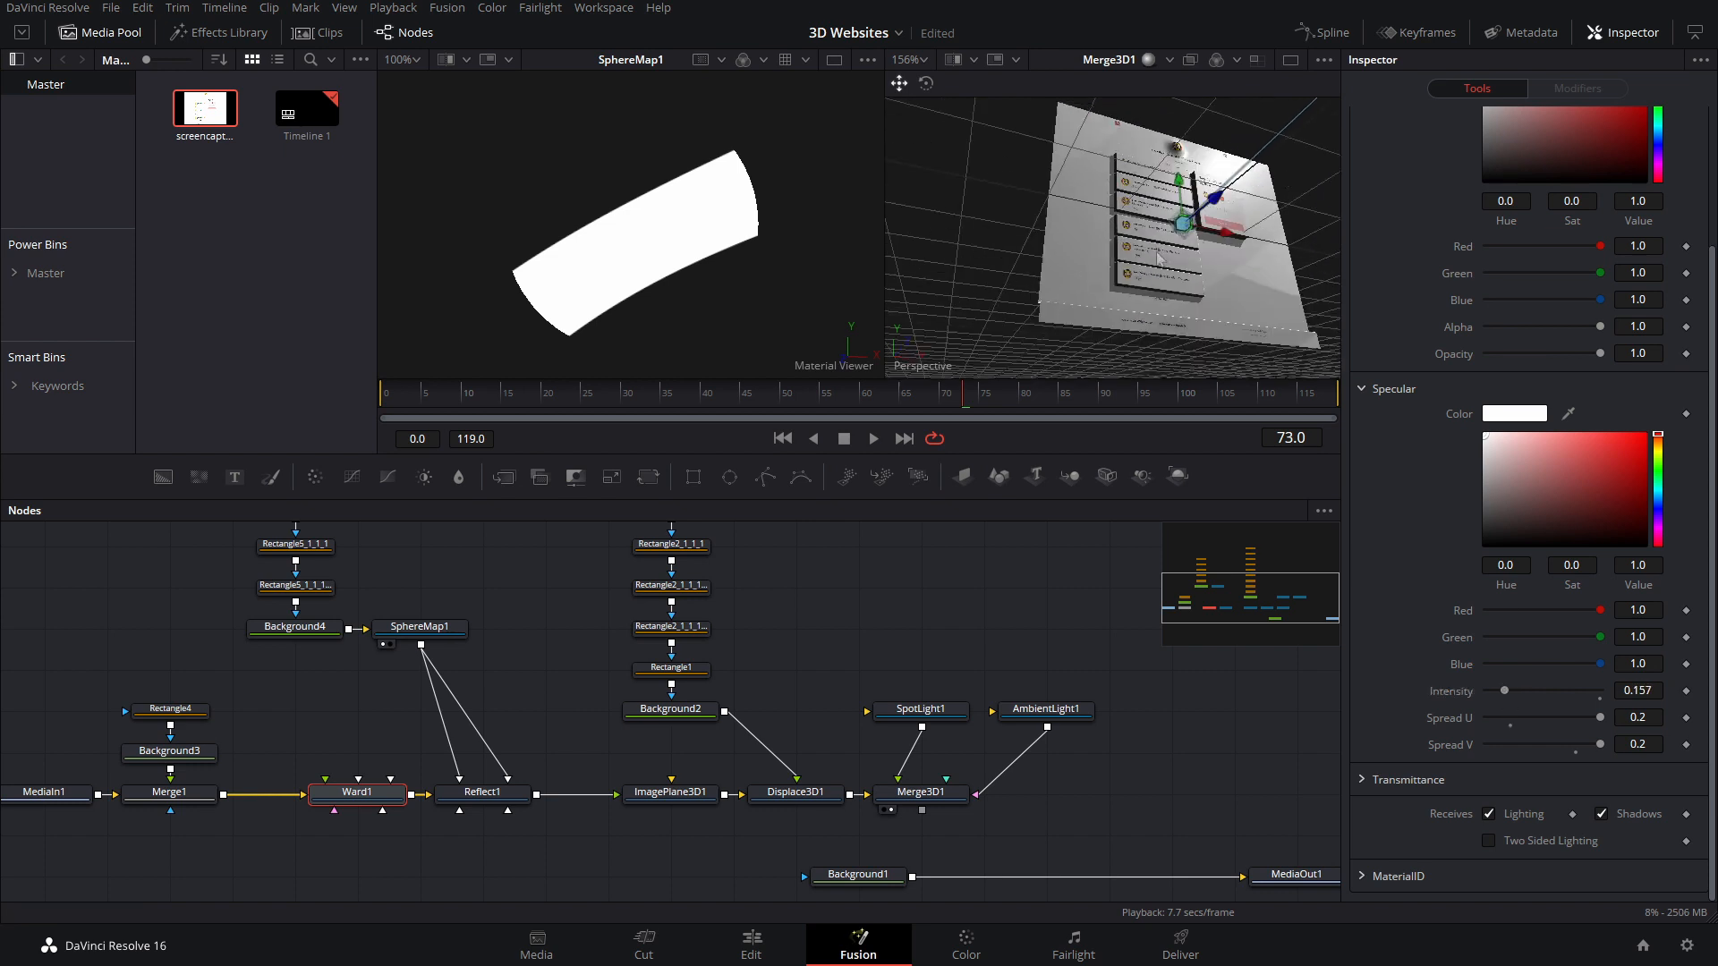
# Step: Save the project and rearrange the Spot Light and Ambient Light nodes slightly higher above the Merge 3D node
pyautogui.moveTo(1156, 259); pyautogui.dragTo(1193, 379)
pyautogui.hotkey('ctrl', 's')
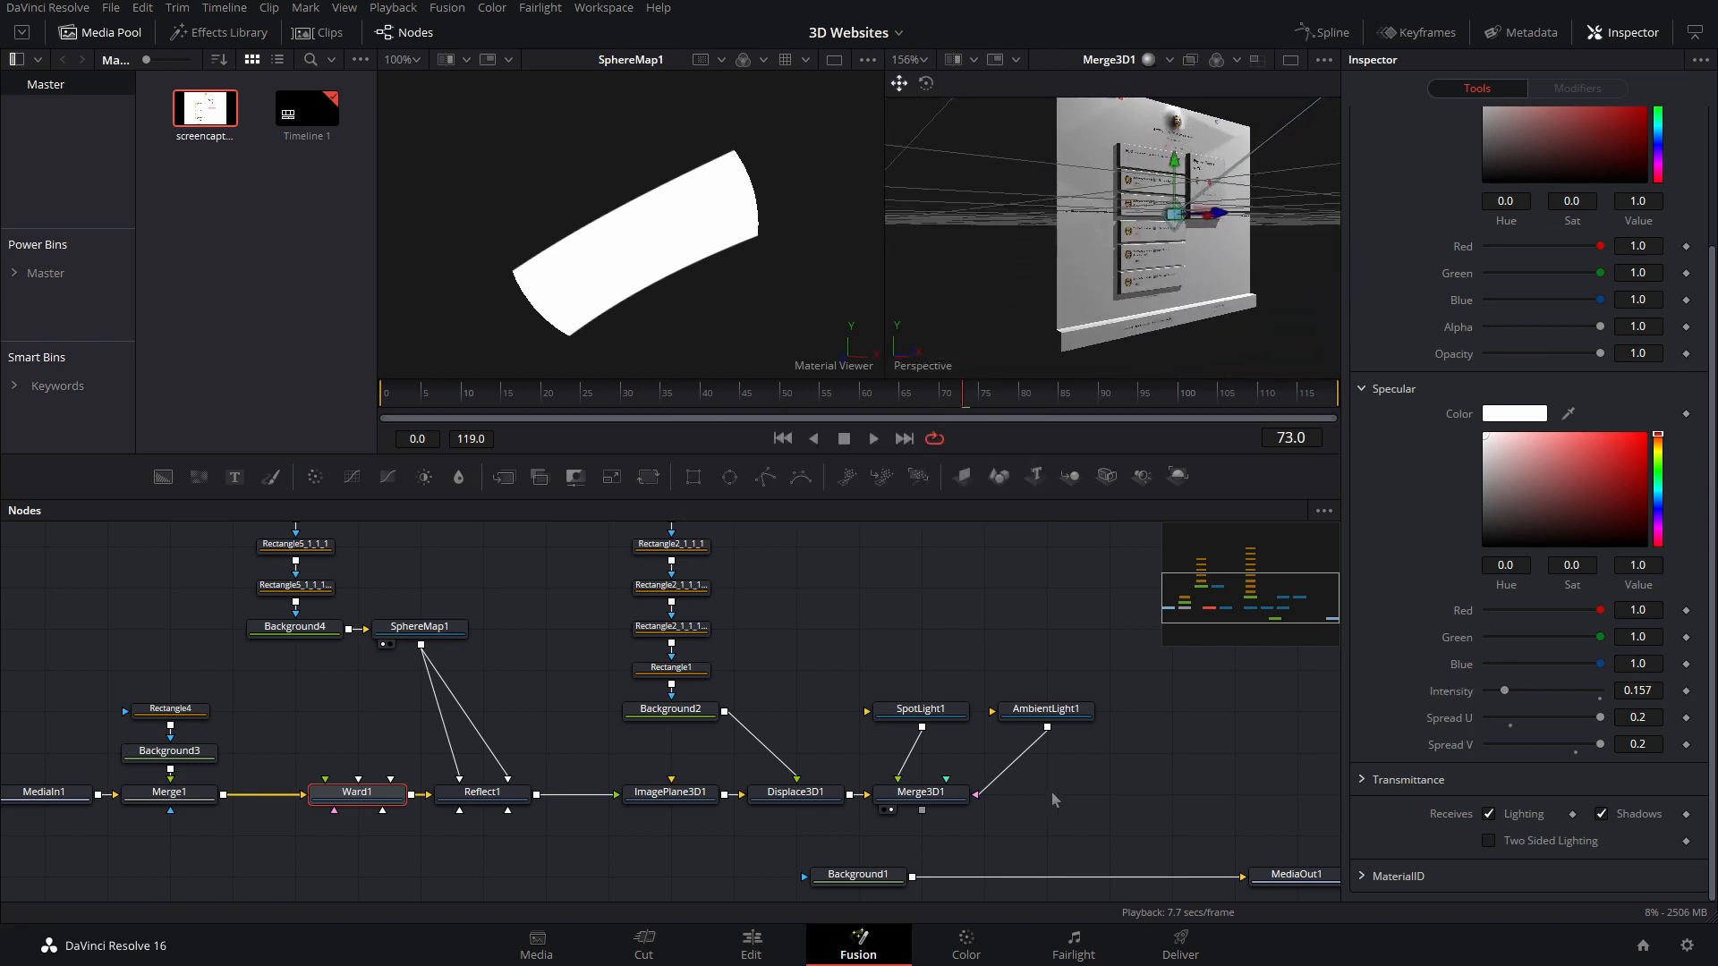
pyautogui.moveTo(919, 709); pyautogui.dragTo(857, 667)
pyautogui.moveTo(1045, 708); pyautogui.dragTo(982, 667)
# Step: Add a Renderer 3D and a Camera 3D, connect both to the Merge 3D, and show the renderer in the second viewer
pyautogui.moveTo(1106, 475); pyautogui.dragTo(1107, 635)
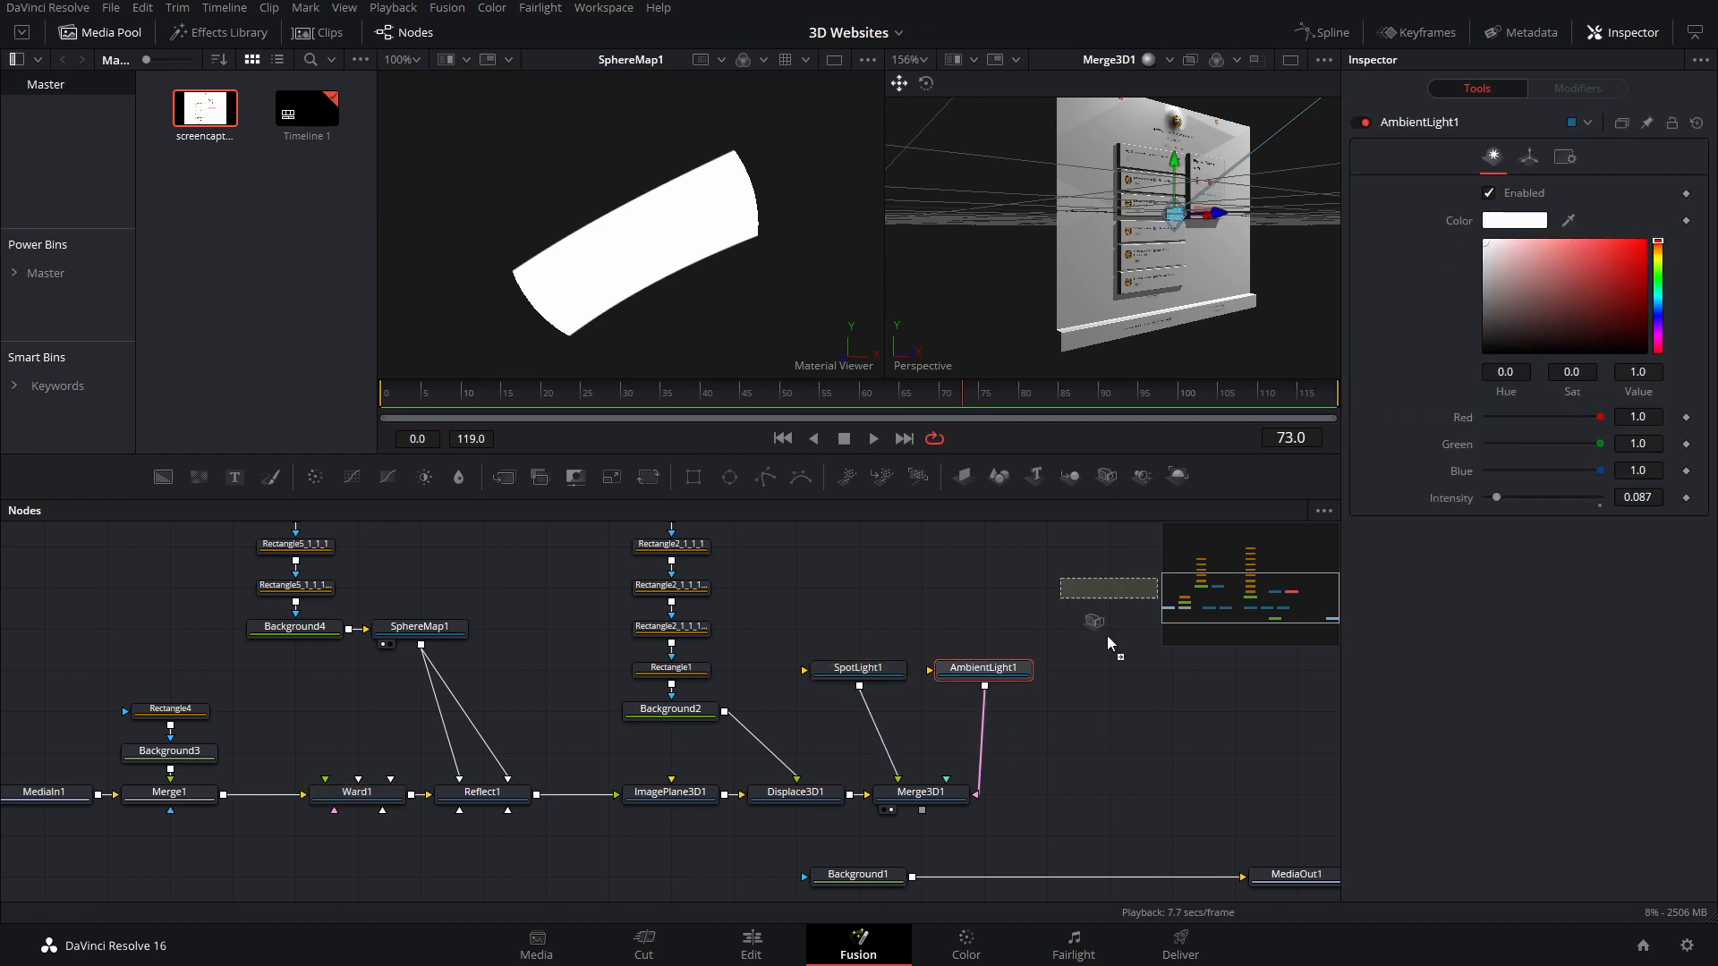
pyautogui.moveTo(934, 842); pyautogui.dragTo(934, 842)
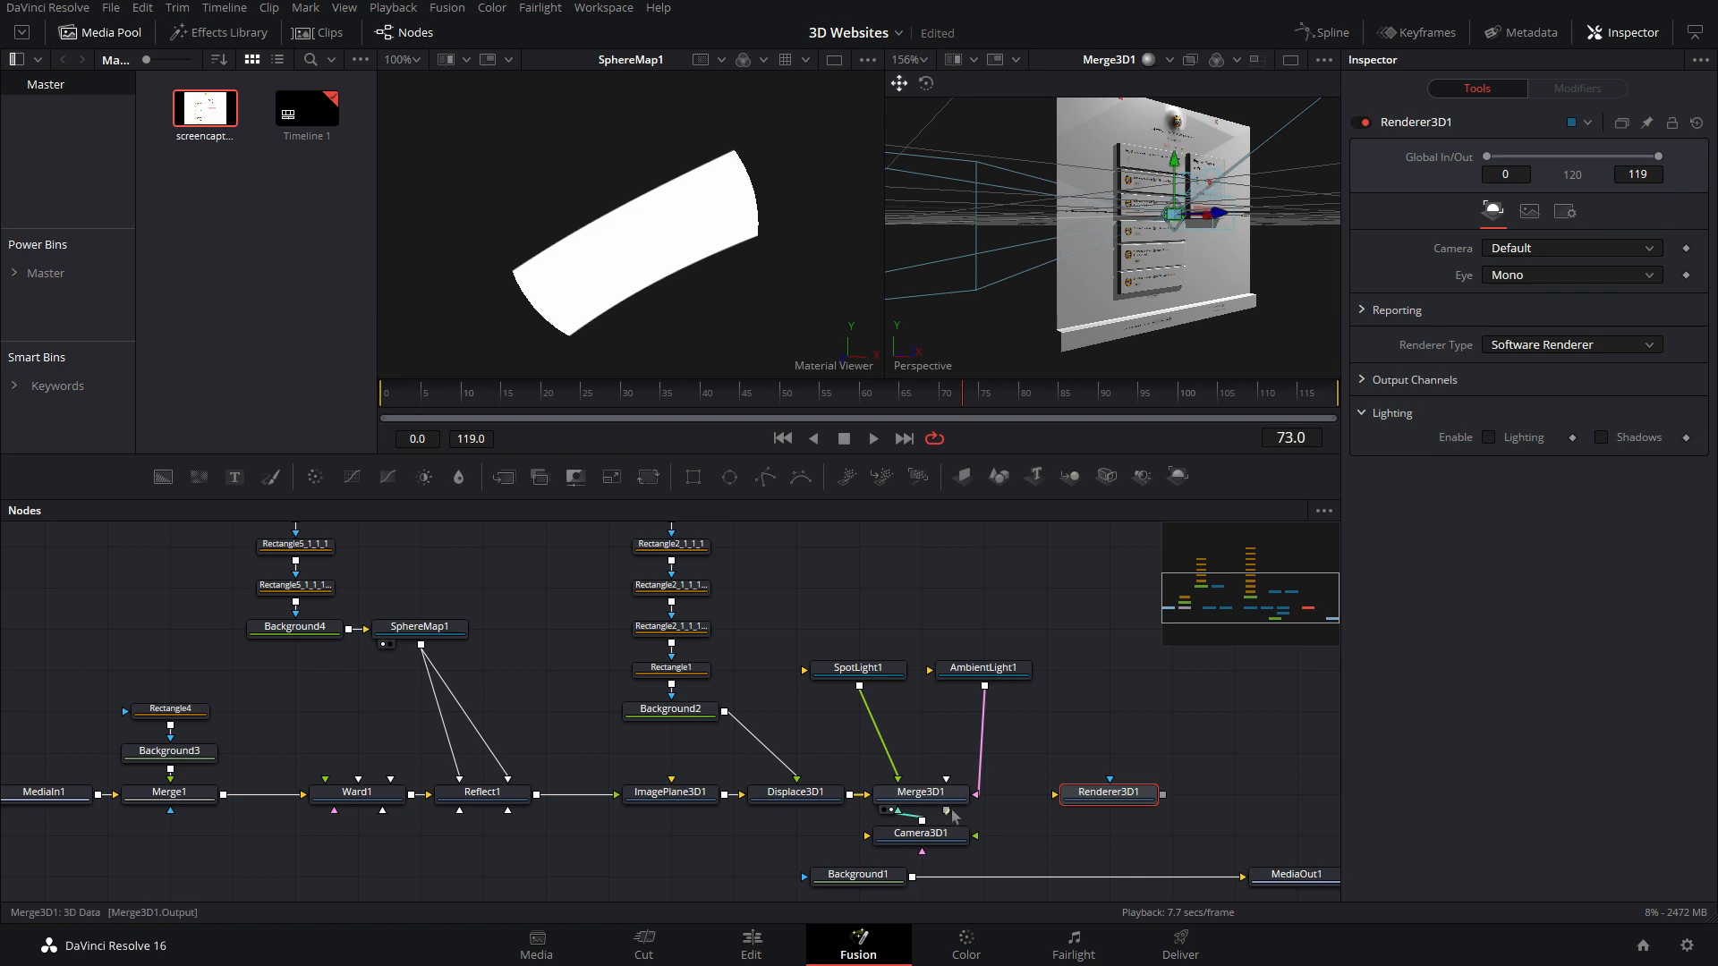
pyautogui.moveTo(947, 811); pyautogui.dragTo(1103, 299)
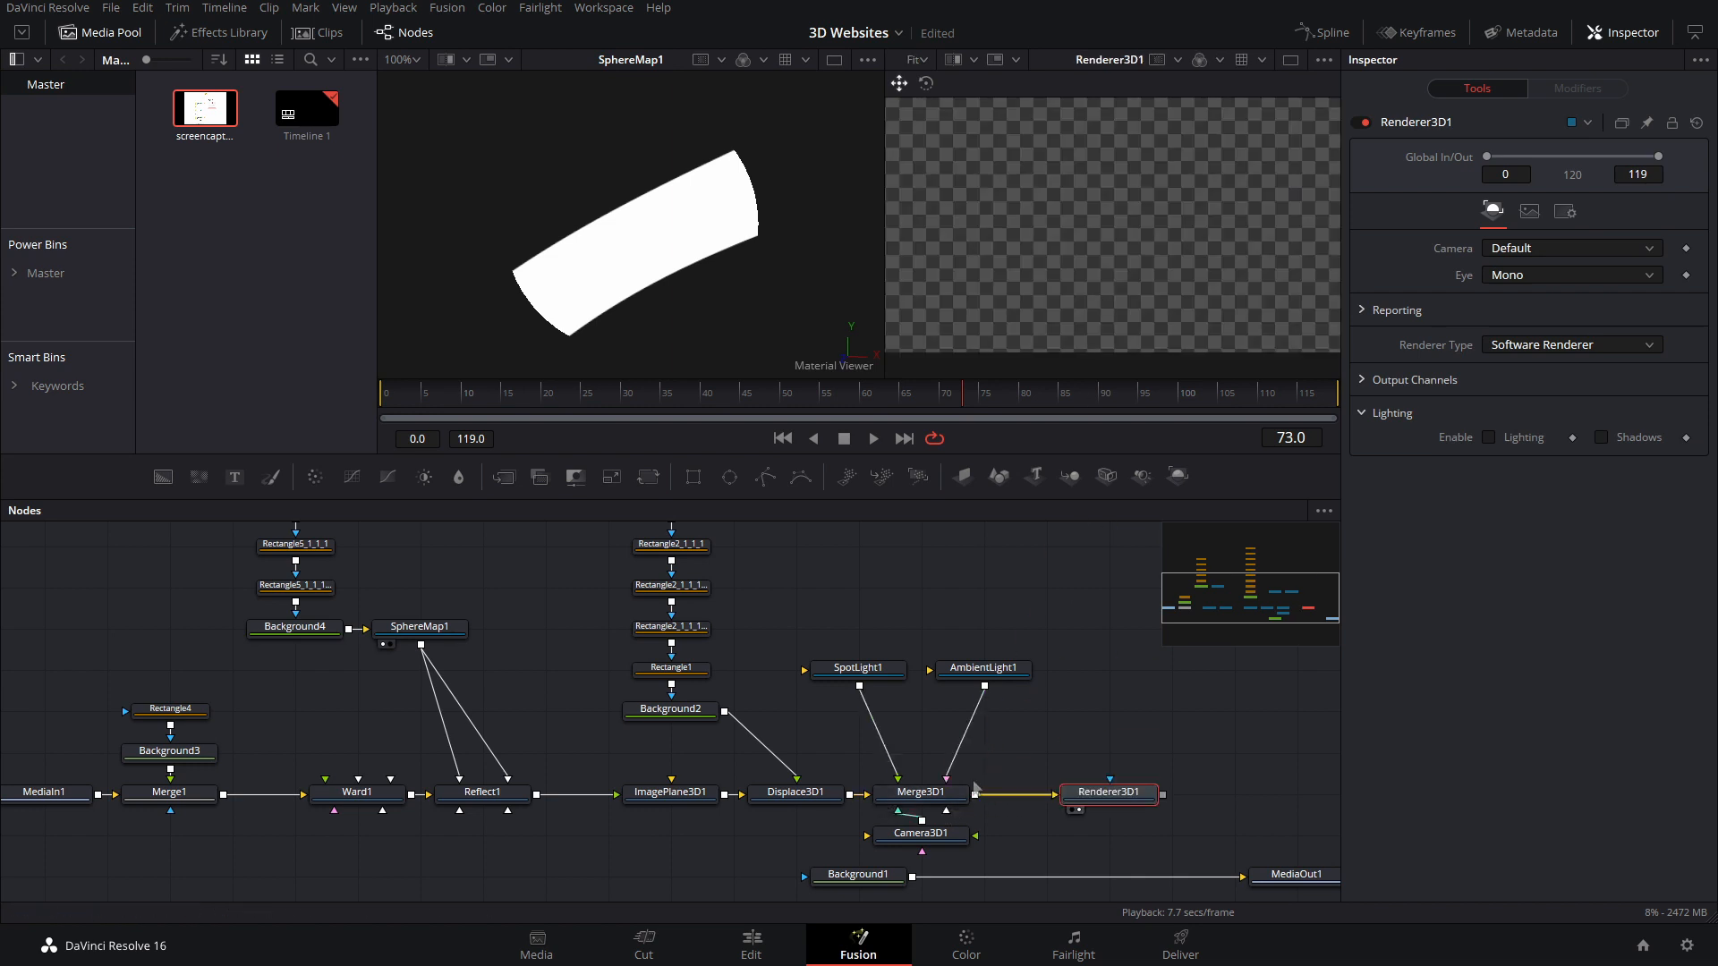
# Step: Show the Merge 3D in the first viewer with lighting on, and enable Lighting and Shadows on the Renderer 3D
pyautogui.moveTo(958, 793); pyautogui.dragTo(585, 210)
pyautogui.rightClick(513, 272)
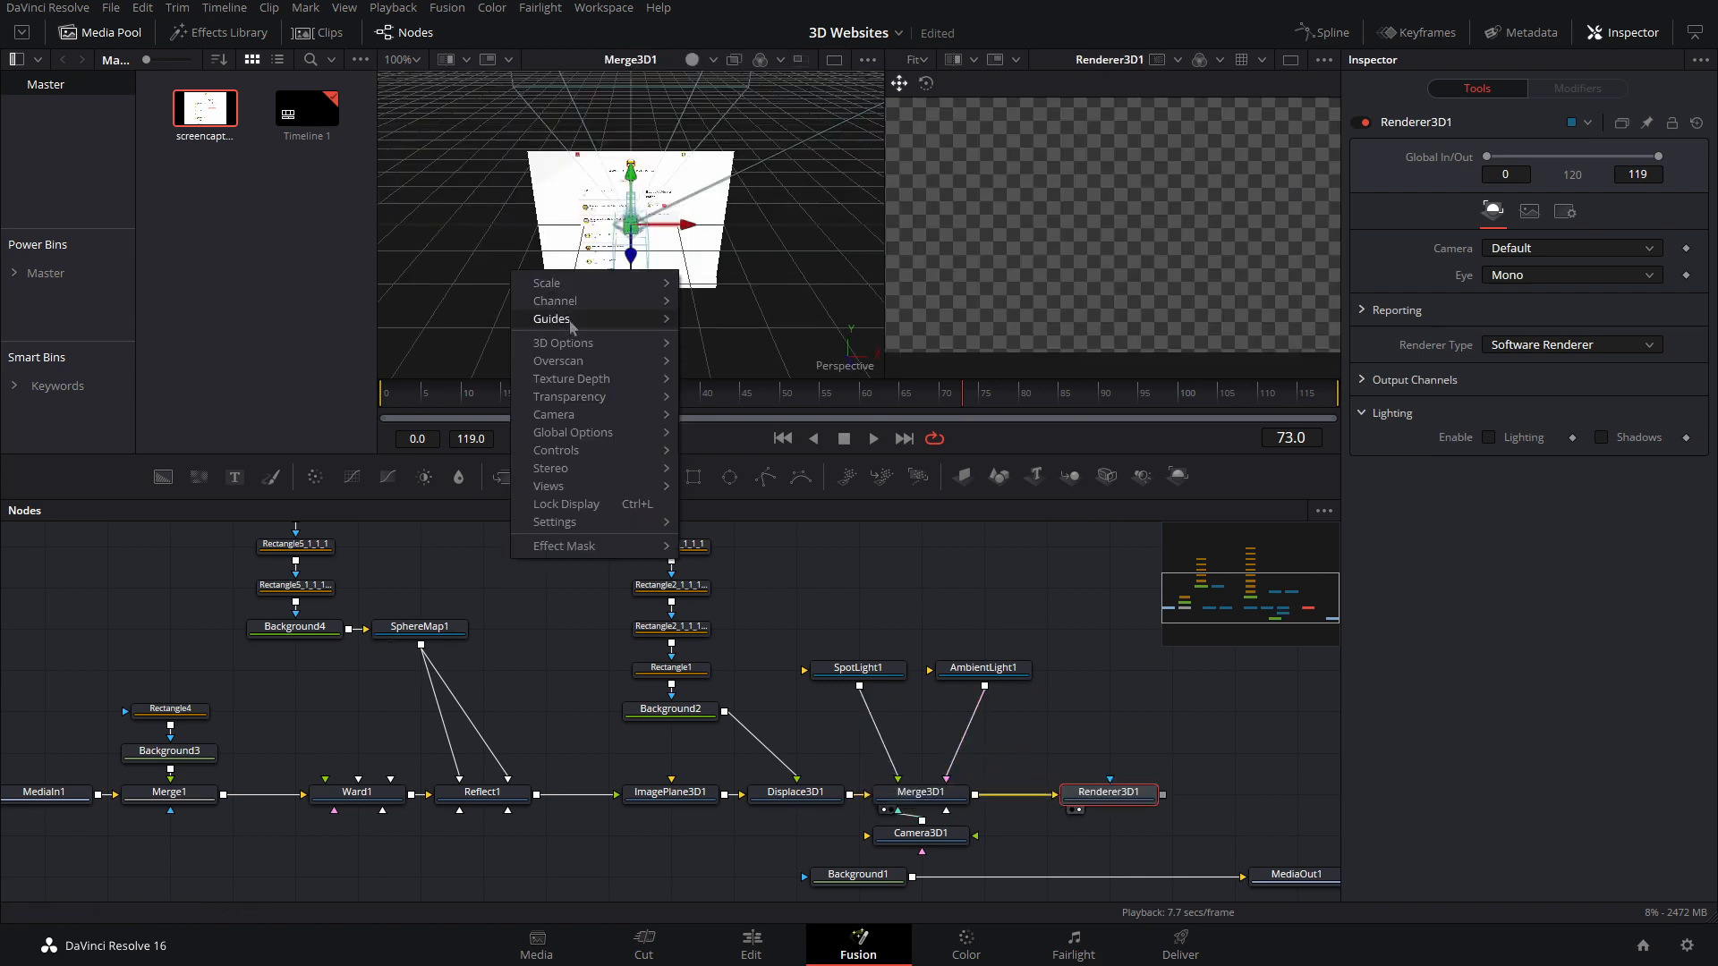
pyautogui.moveTo(565, 342)
pyautogui.click(743, 426)
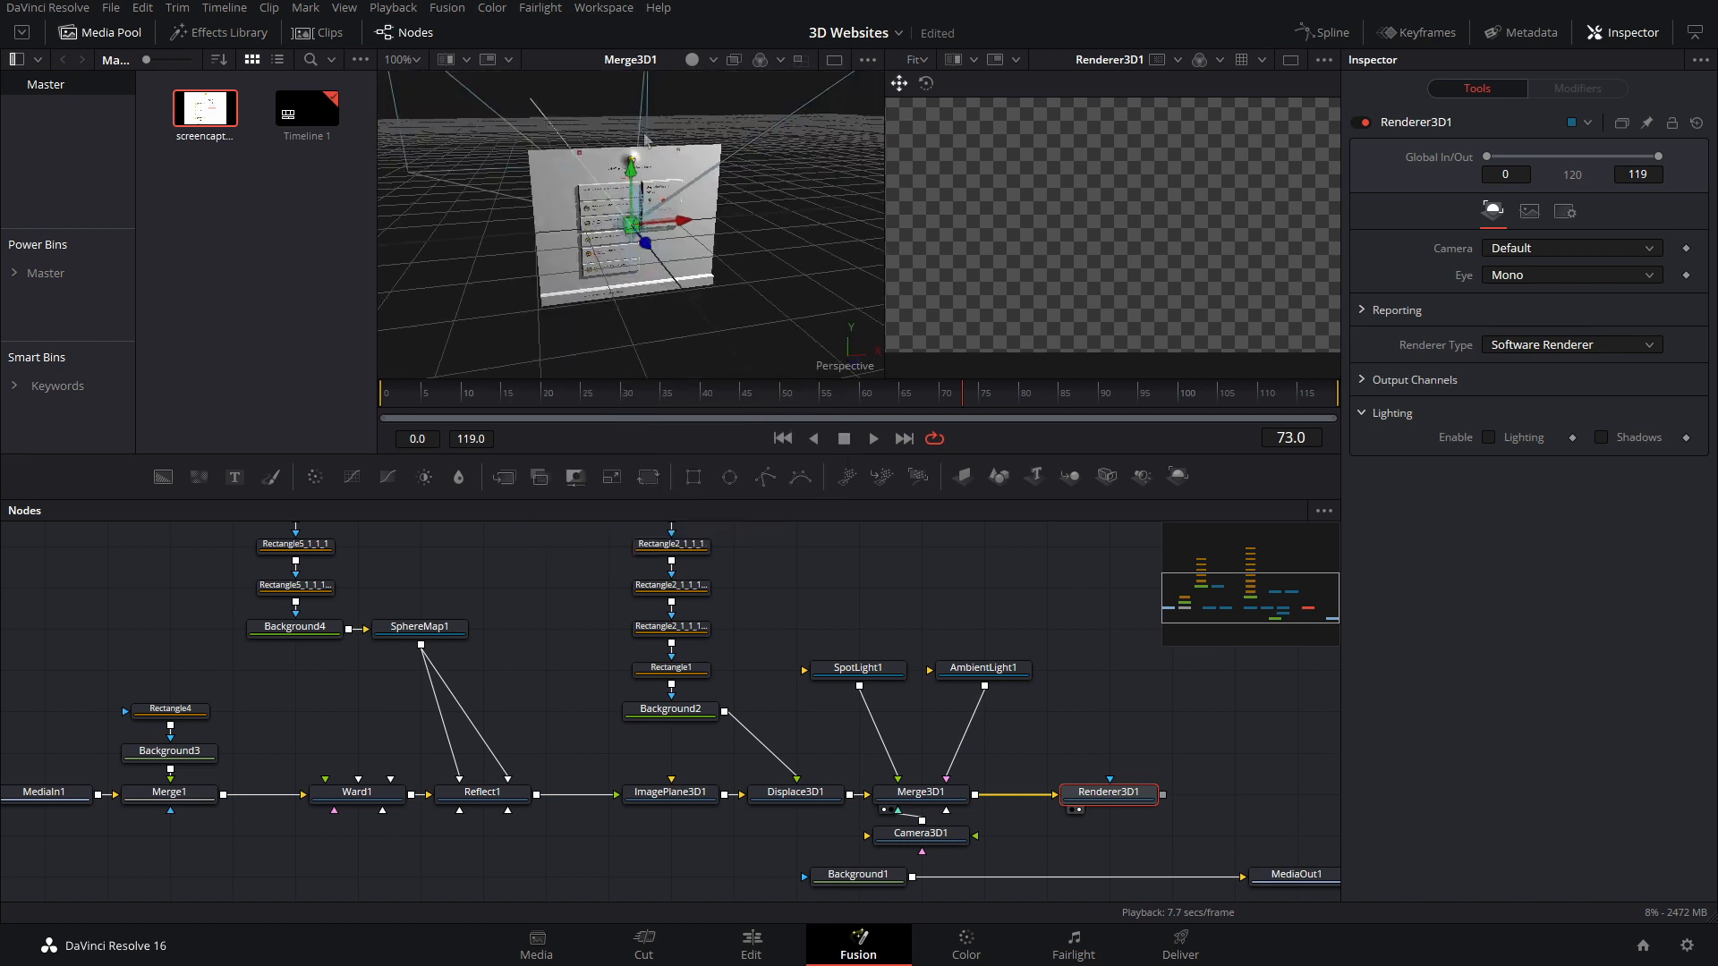
pyautogui.moveTo(647, 142); pyautogui.dragTo(769, 157)
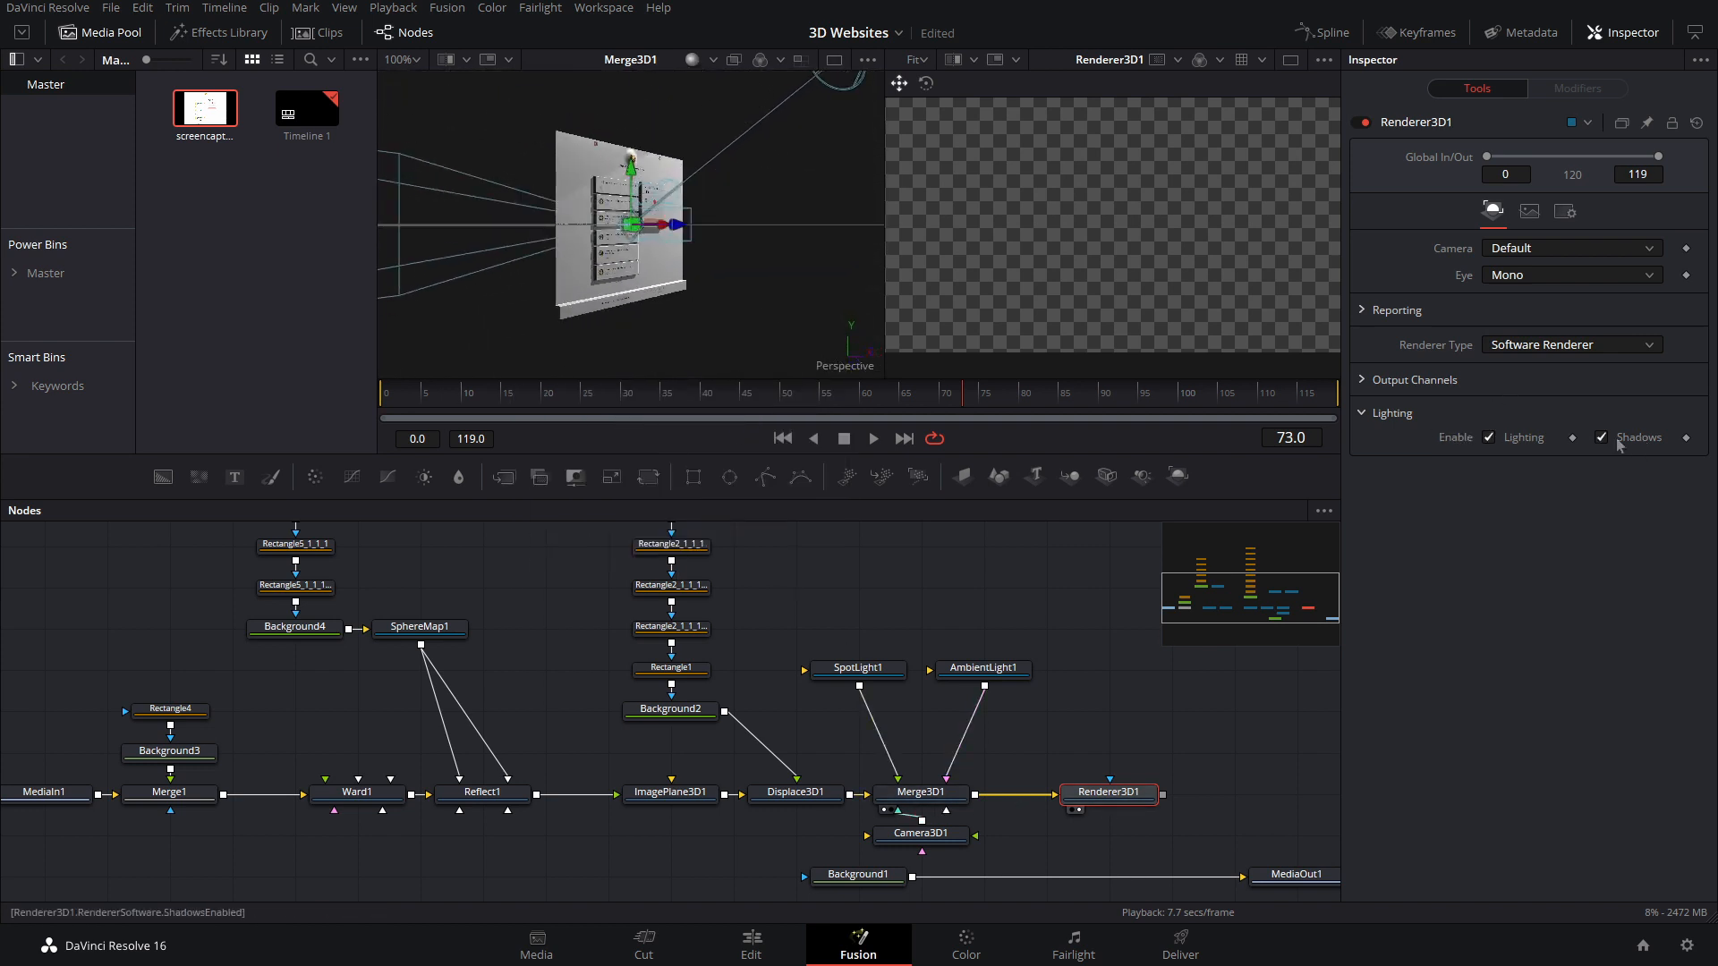
# Step: Enable Use Target on the Camera 3D and move the camera back to about Z 1.44
pyautogui.click(920, 833)
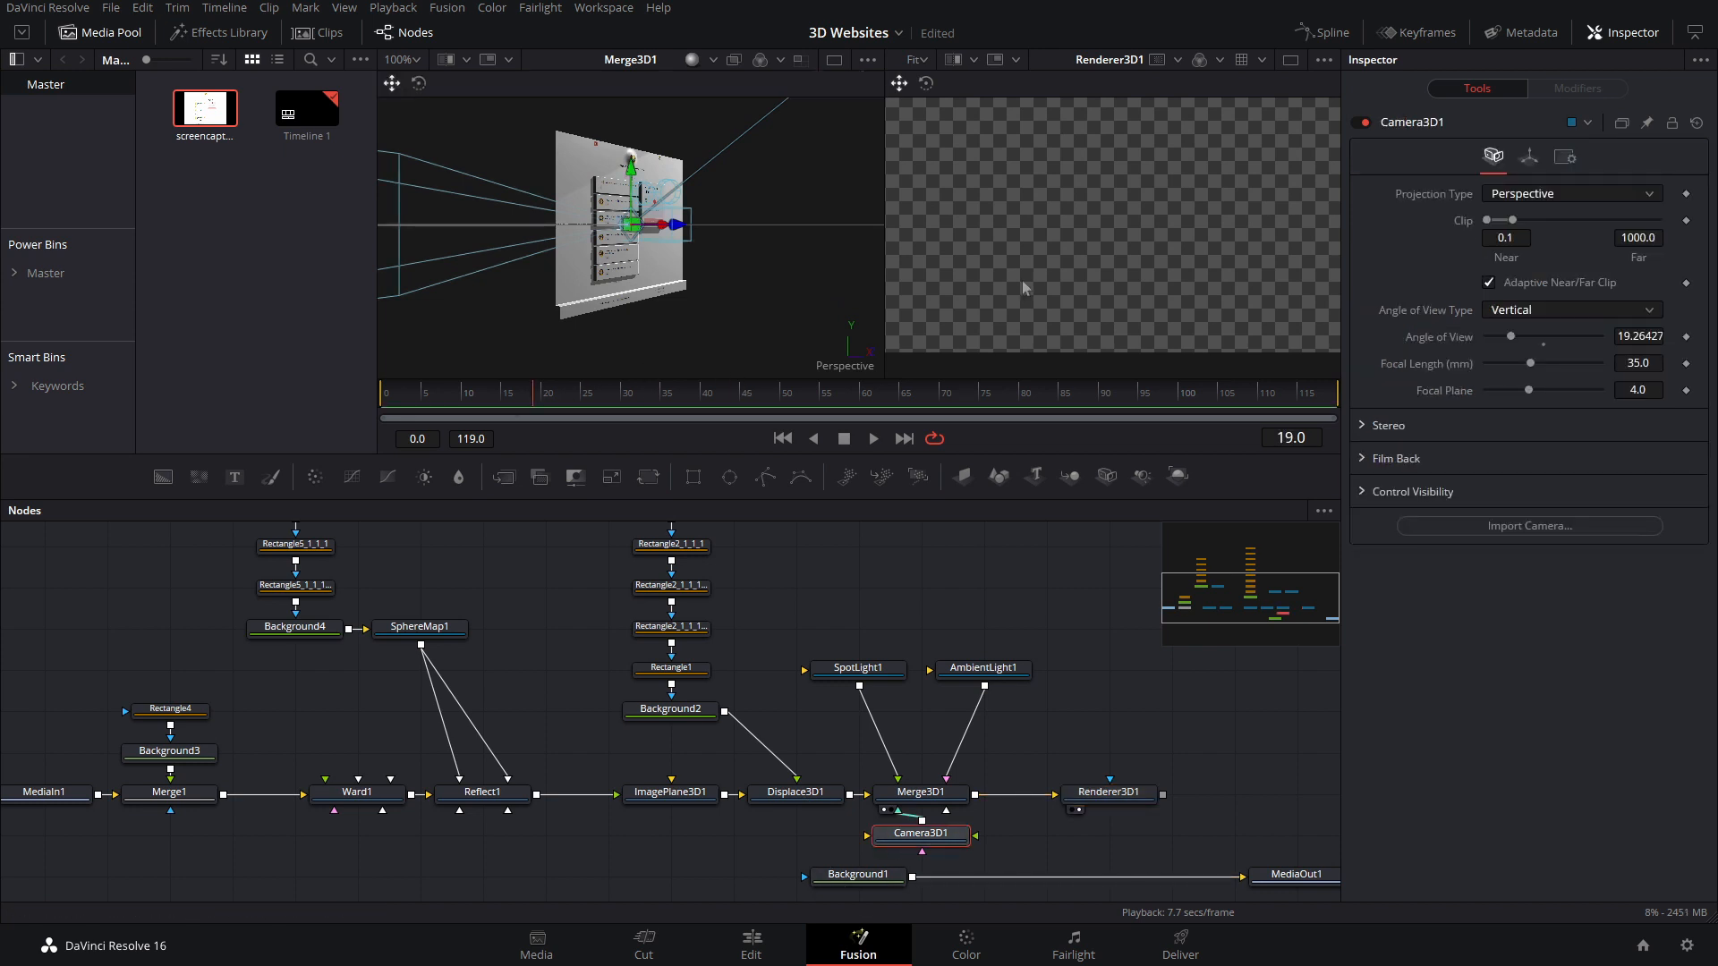
pyautogui.click(1532, 159)
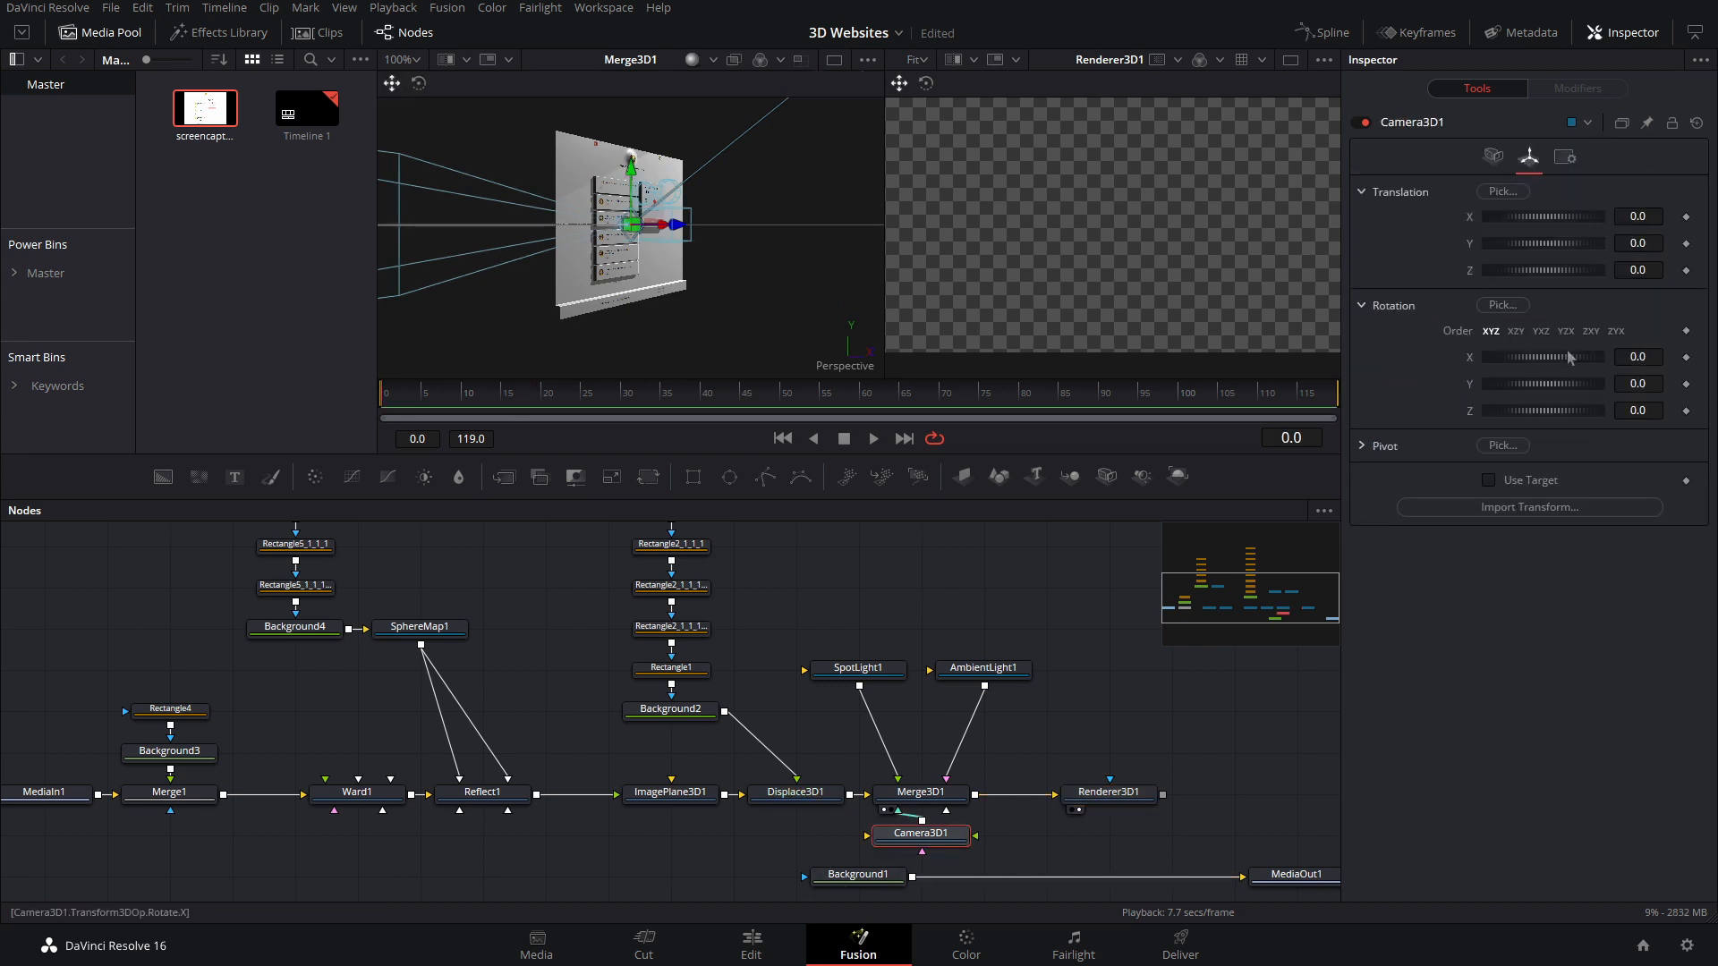
pyautogui.click(1489, 480)
pyautogui.moveTo(667, 311); pyautogui.dragTo(1006, 265)
pyautogui.moveTo(757, 294); pyautogui.dragTo(563, 274)
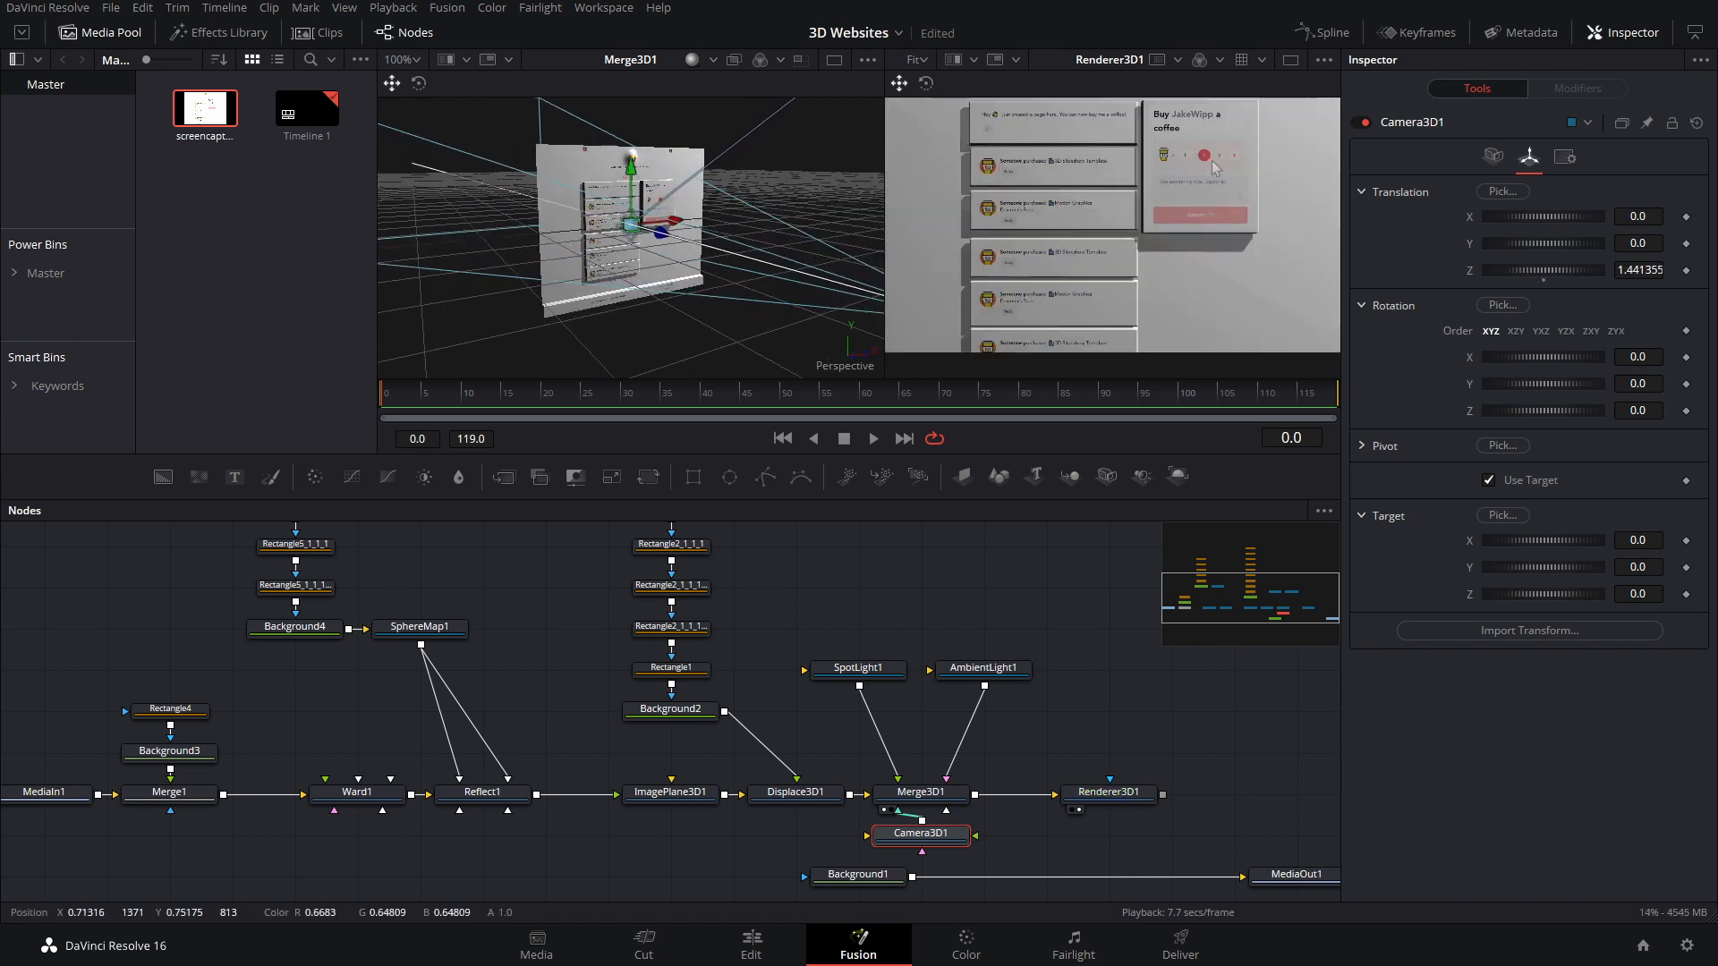
# Step: Raise the camera target to about Y 0.263 and shift the camera sideways to about X -0.467
pyautogui.moveTo(632, 179); pyautogui.dragTo(633, 129)
pyautogui.moveTo(662, 233); pyautogui.dragTo(582, 208)
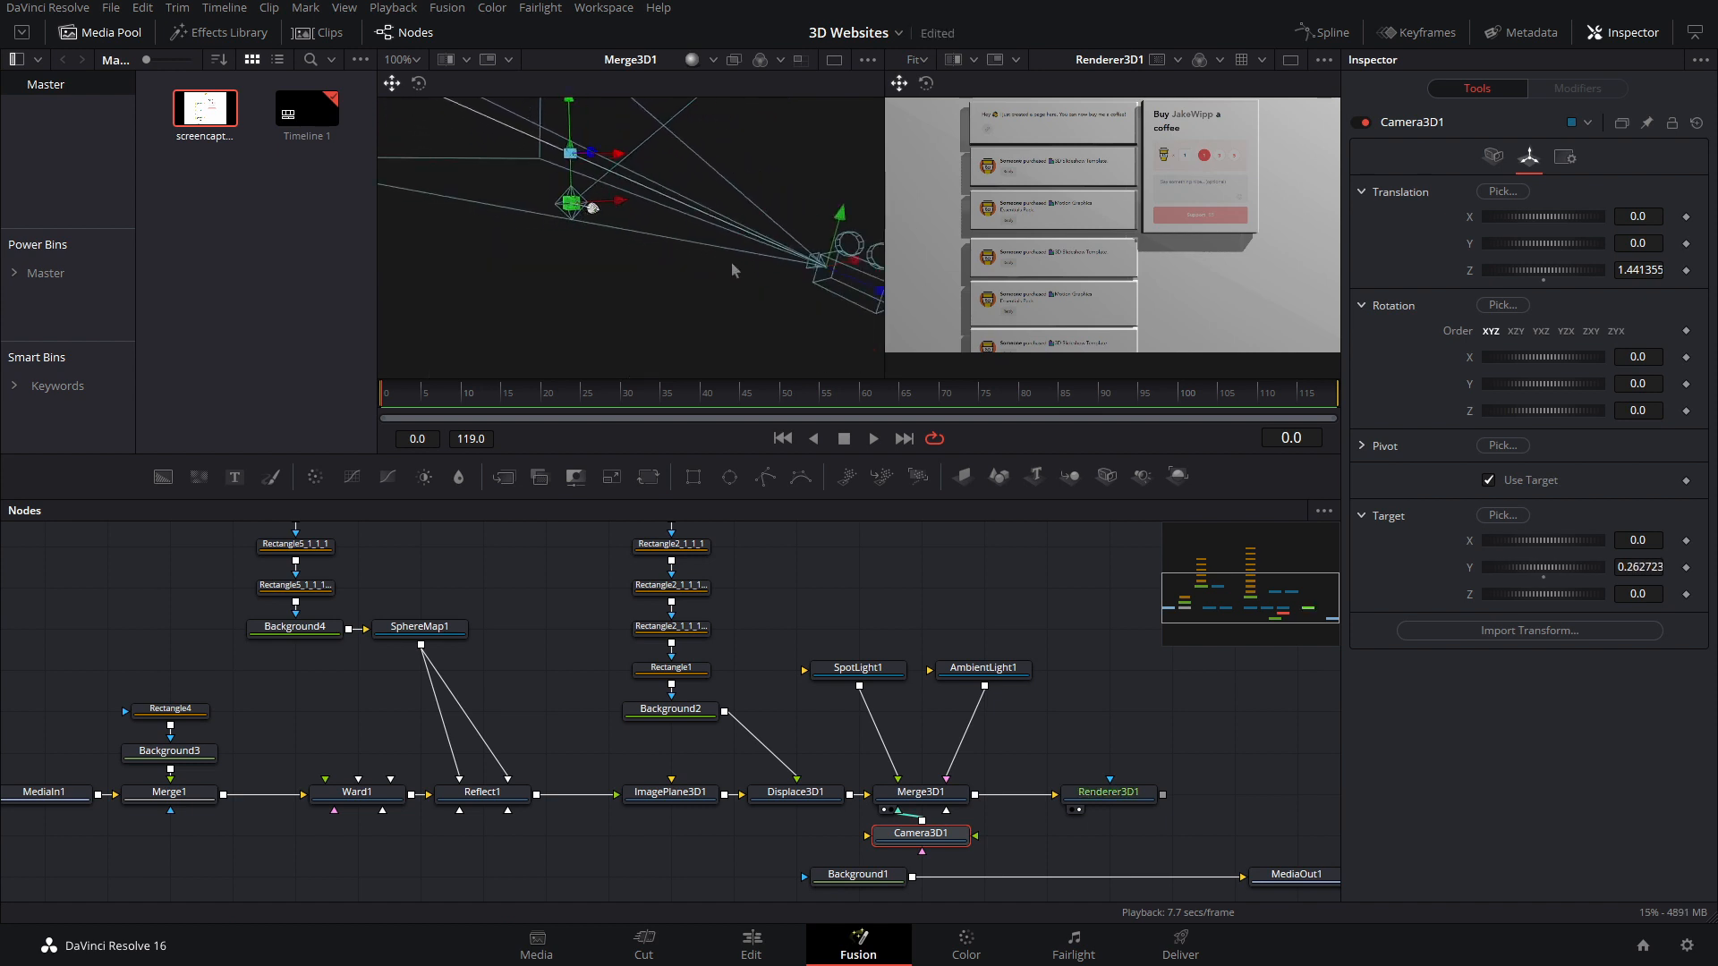
pyautogui.moveTo(733, 270); pyautogui.dragTo(564, 276)
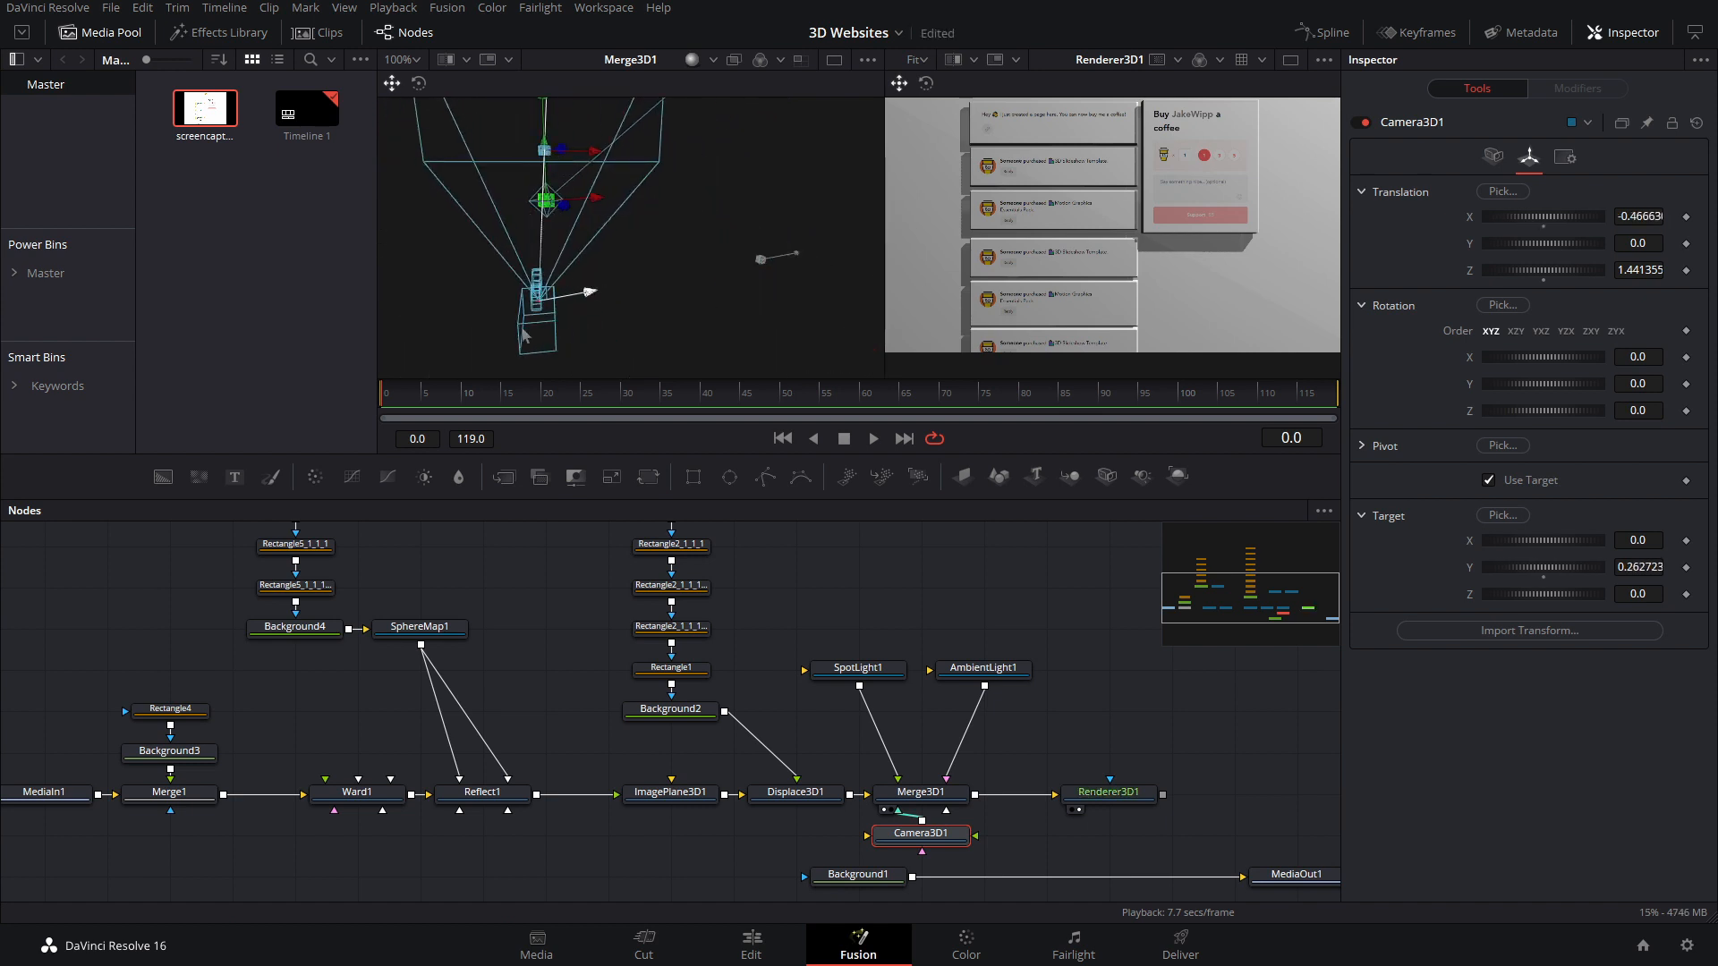
pyautogui.moveTo(523, 335); pyautogui.dragTo(524, 322)
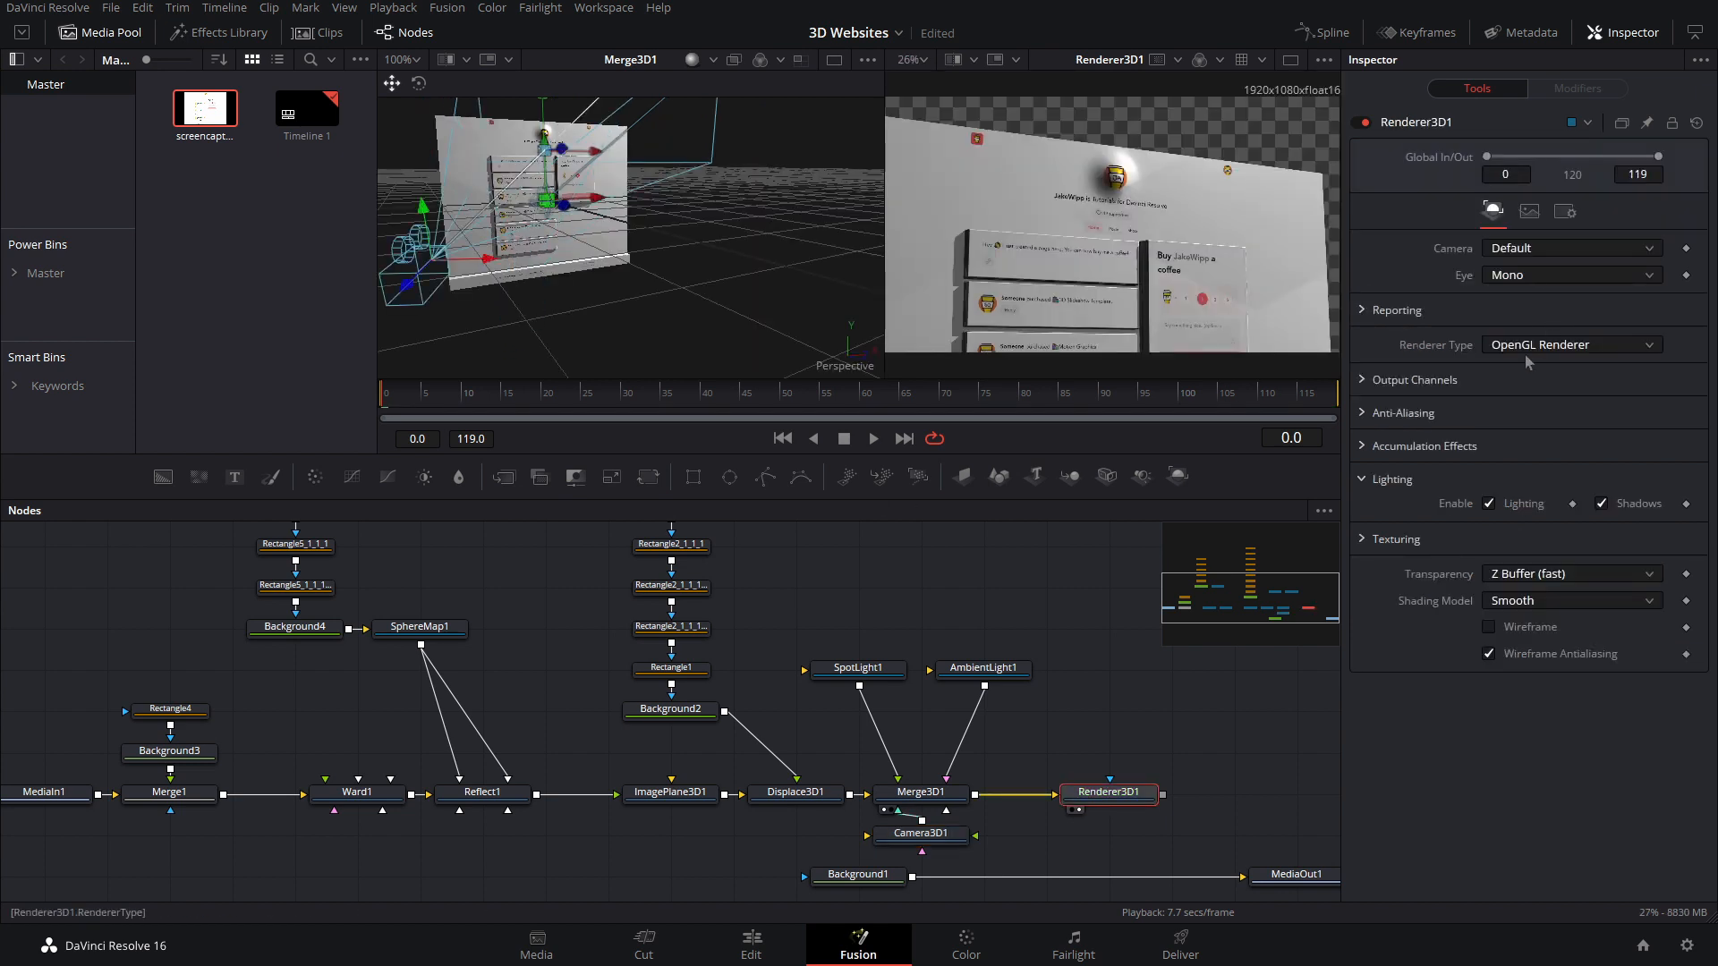
# Step: Set the Renderer Type to OpenGL Renderer and reposition the camera to about X -0.624, Y 0.03, Z 1.218
pyautogui.click(1519, 346)
pyautogui.click(1529, 365)
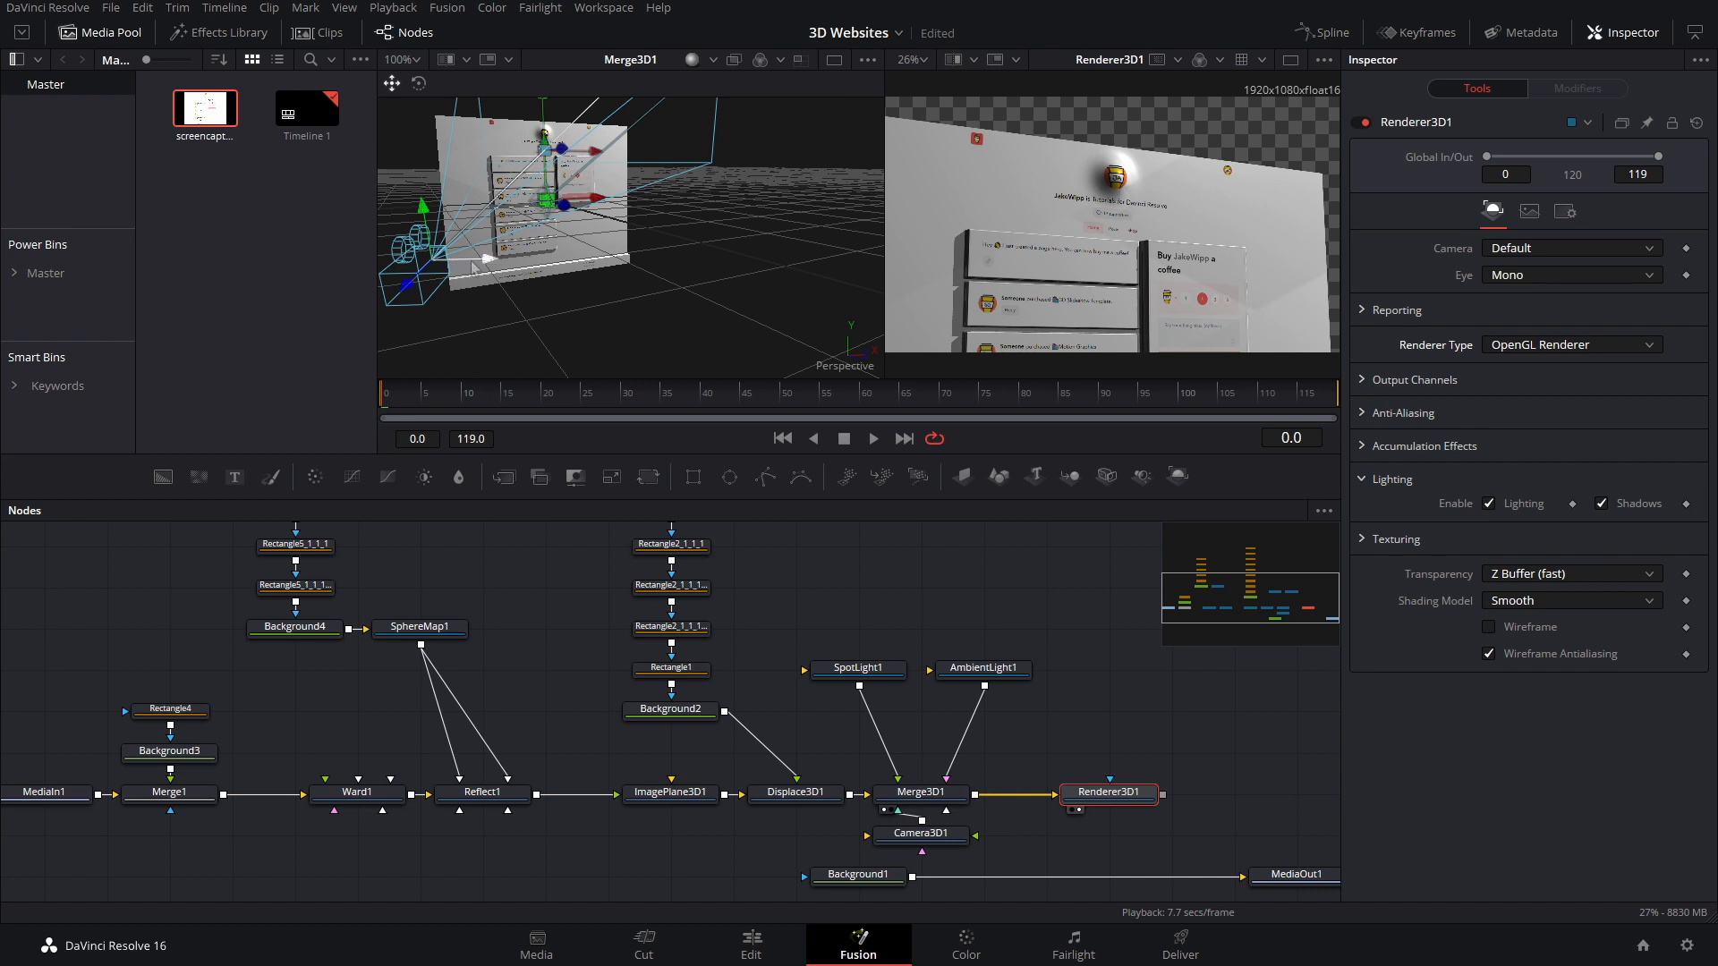
pyautogui.moveTo(482, 261); pyautogui.dragTo(399, 259)
# Step: Keyframe the Camera 3D's Translation X, Y, Z and Target X, Y, Z at frame 0
pyautogui.click(935, 839)
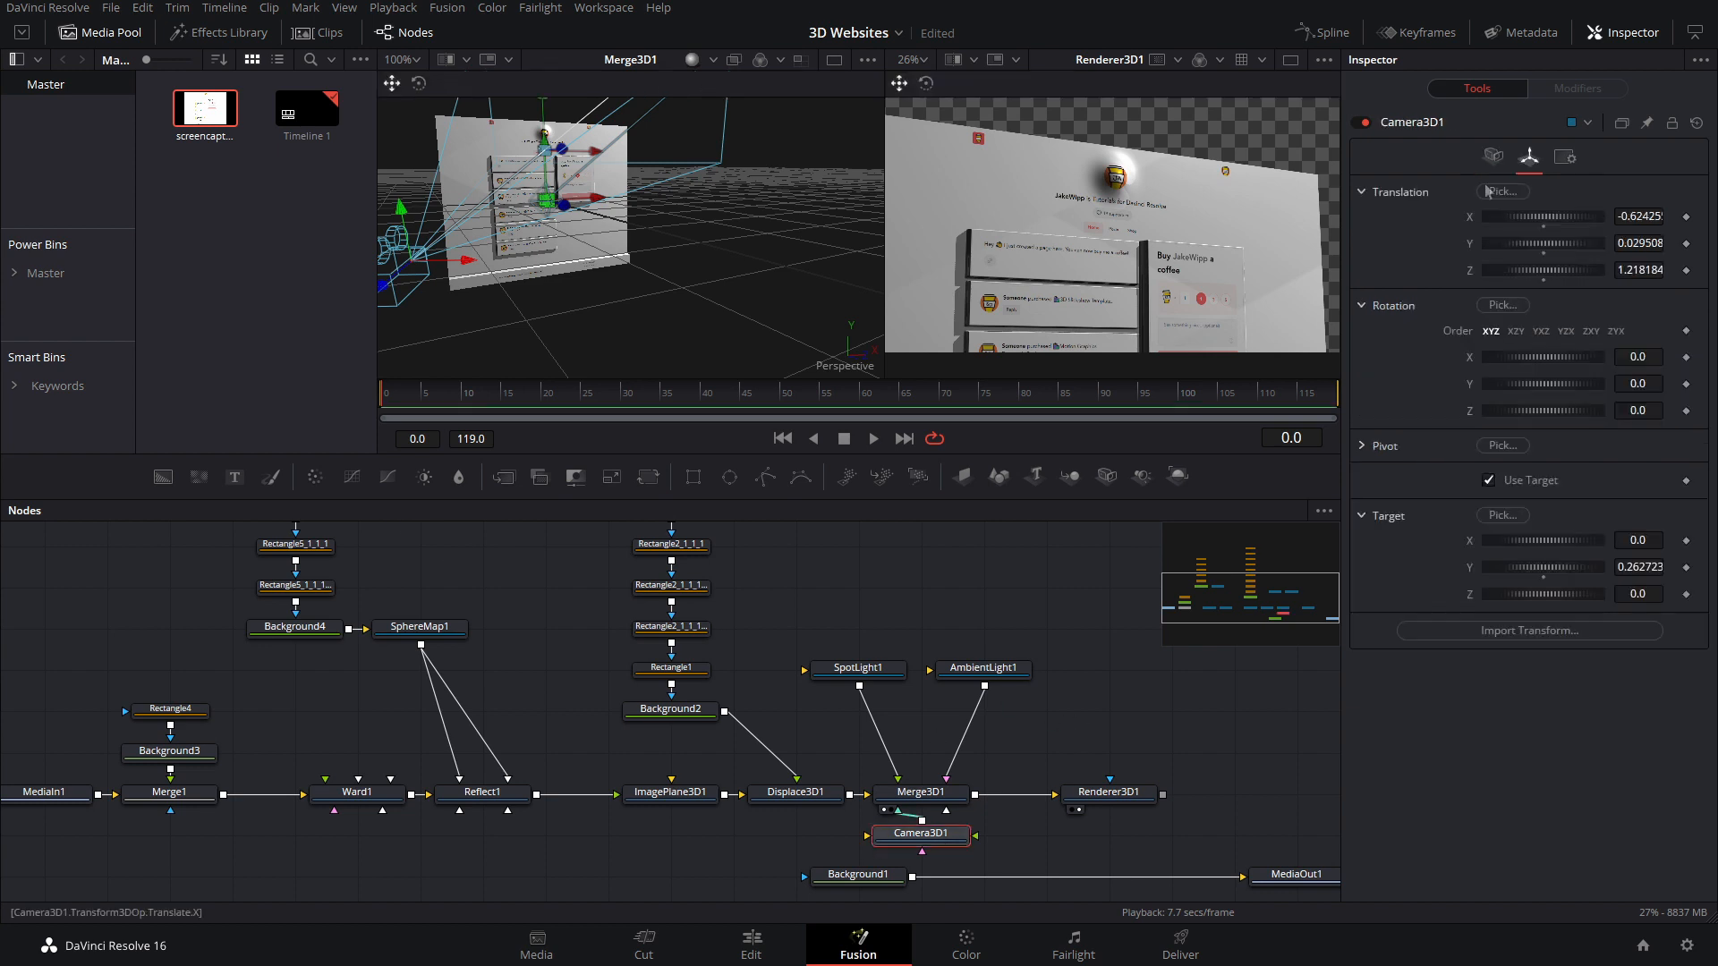
pyautogui.click(1685, 217)
pyautogui.click(1686, 243)
pyautogui.click(1685, 270)
pyautogui.click(1686, 541)
pyautogui.click(1686, 568)
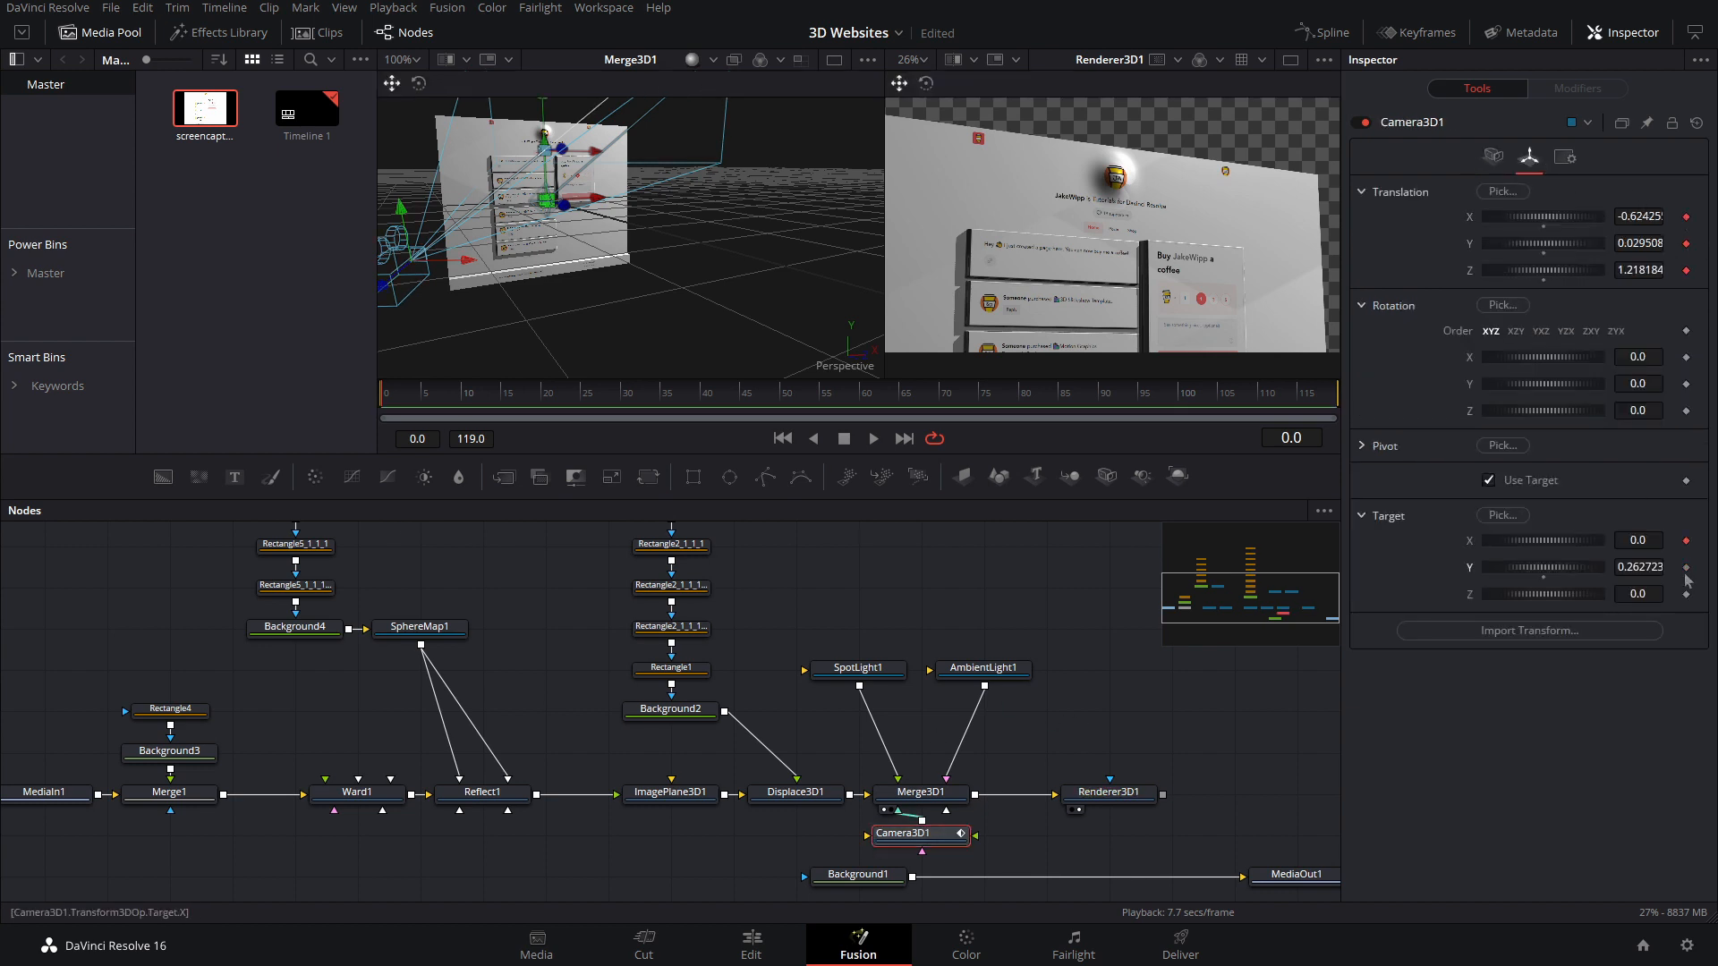
pyautogui.click(1686, 594)
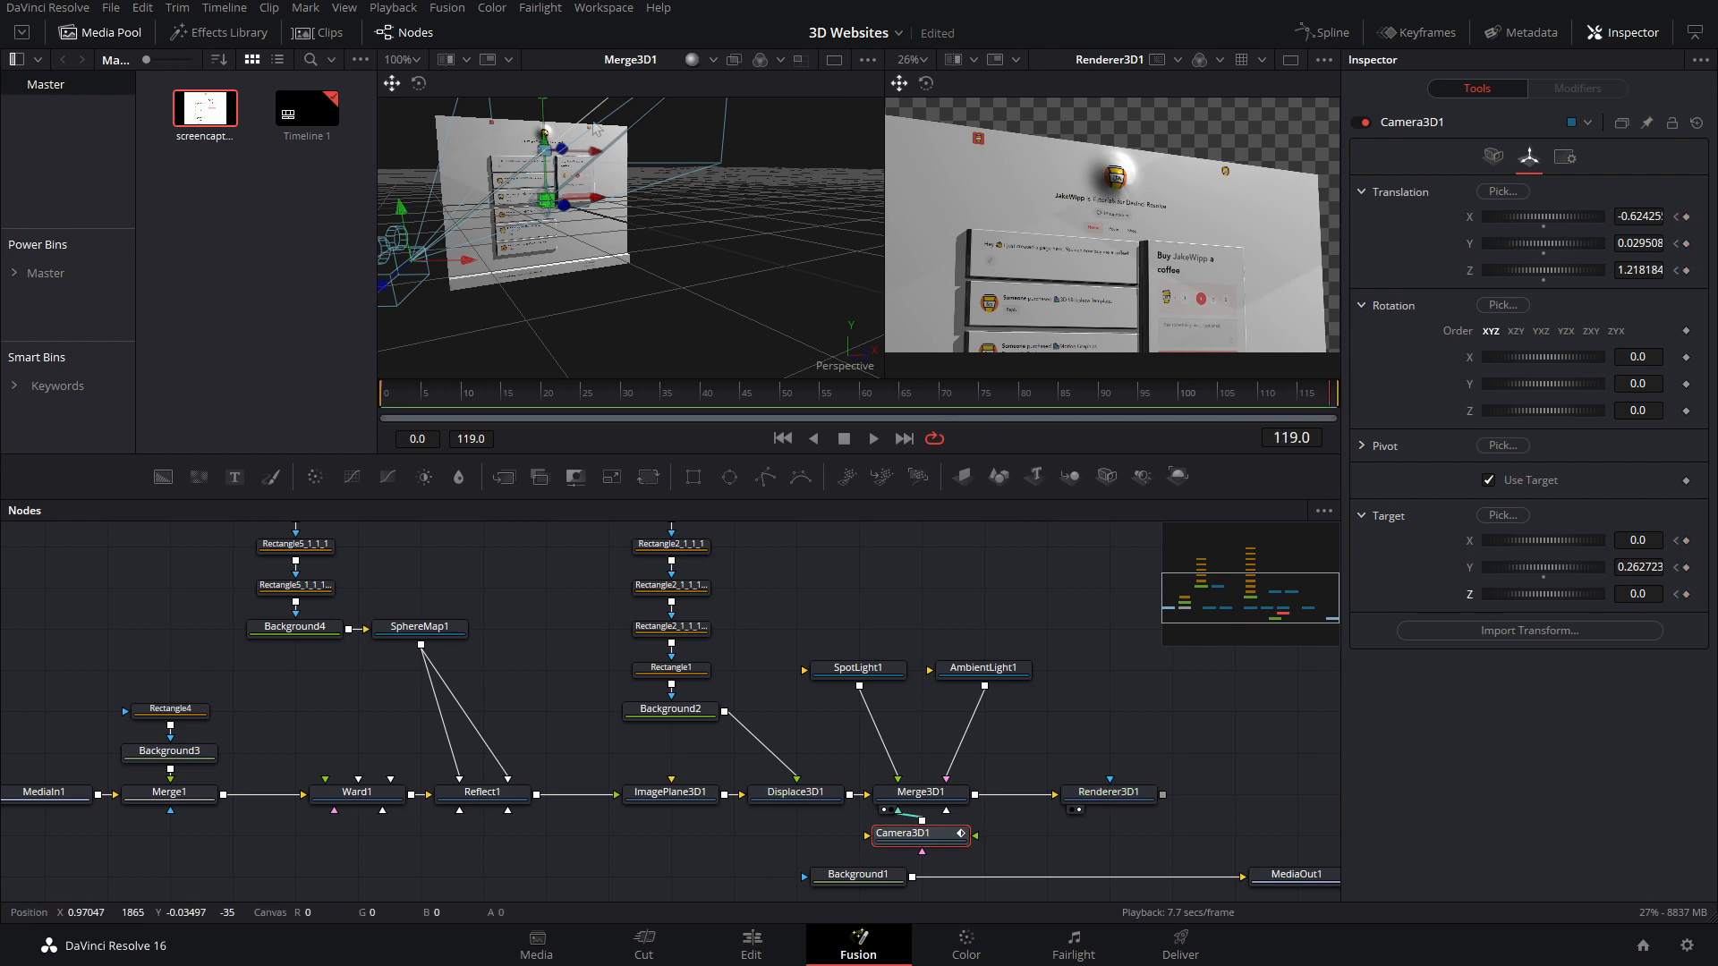
# Step: At frame 119, move the camera target to about X -0.13 and Y -0.244, and inspect the rendered framing
pyautogui.moveTo(581, 149); pyautogui.dragTo(611, 266)
pyautogui.moveTo(533, 348); pyautogui.dragTo(651, 323)
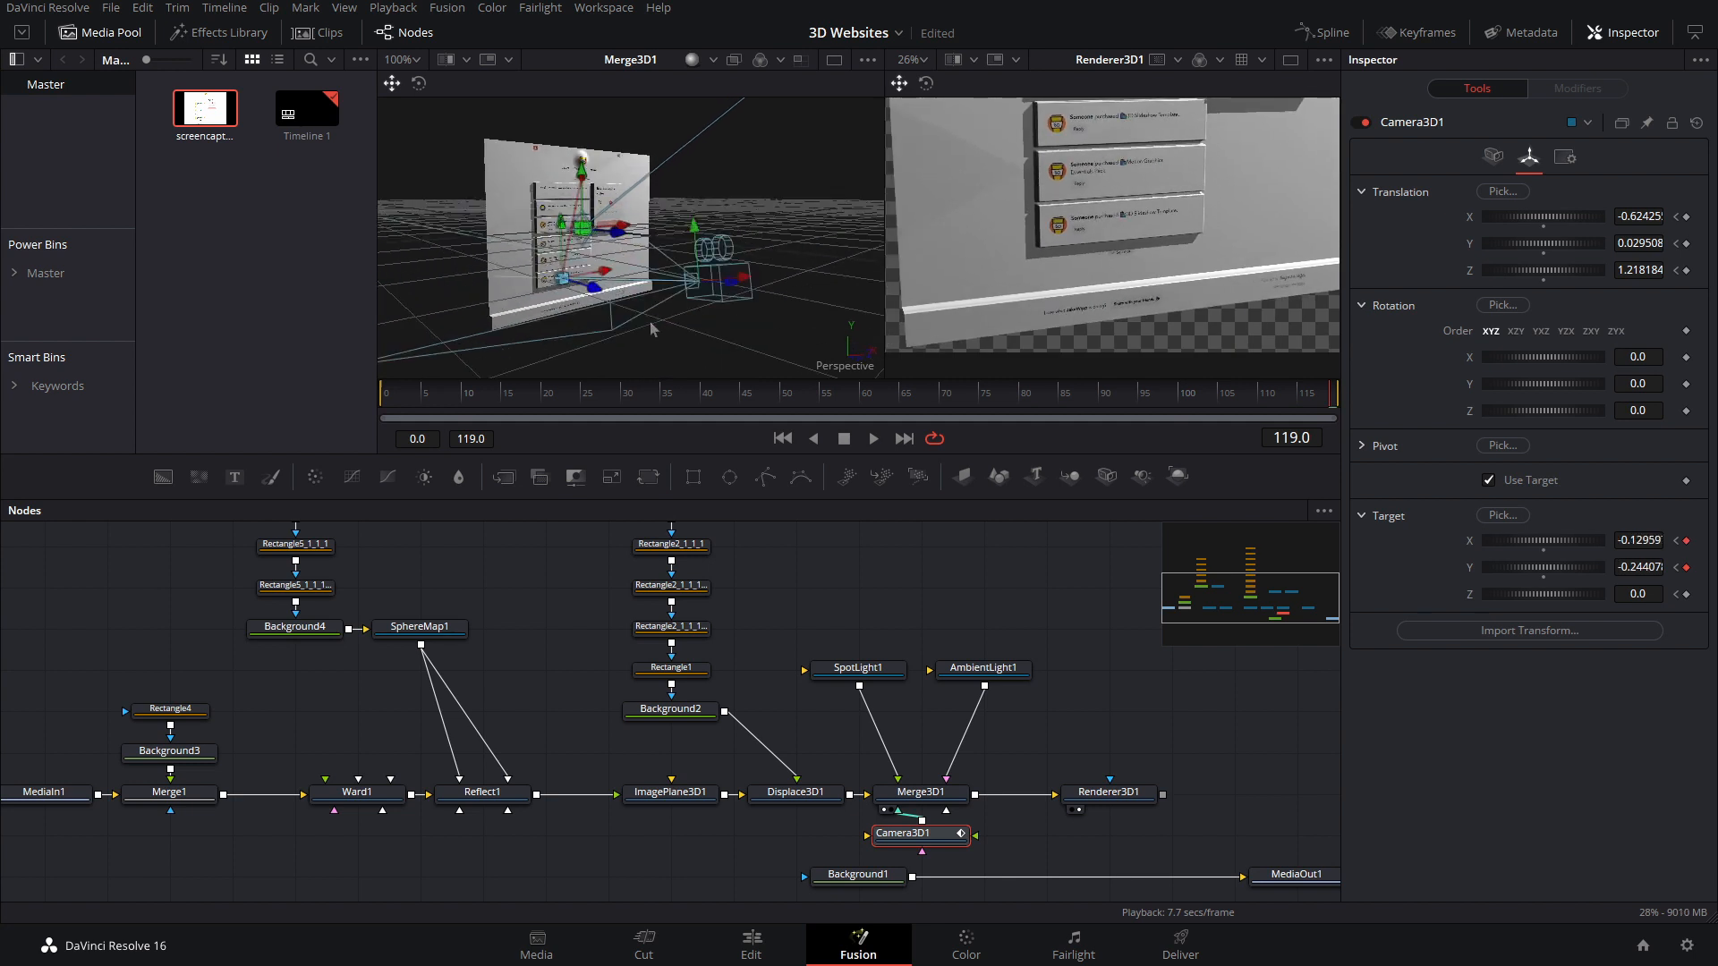
pyautogui.moveTo(758, 304); pyautogui.dragTo(626, 347)
pyautogui.scroll(3, 1171, 215)
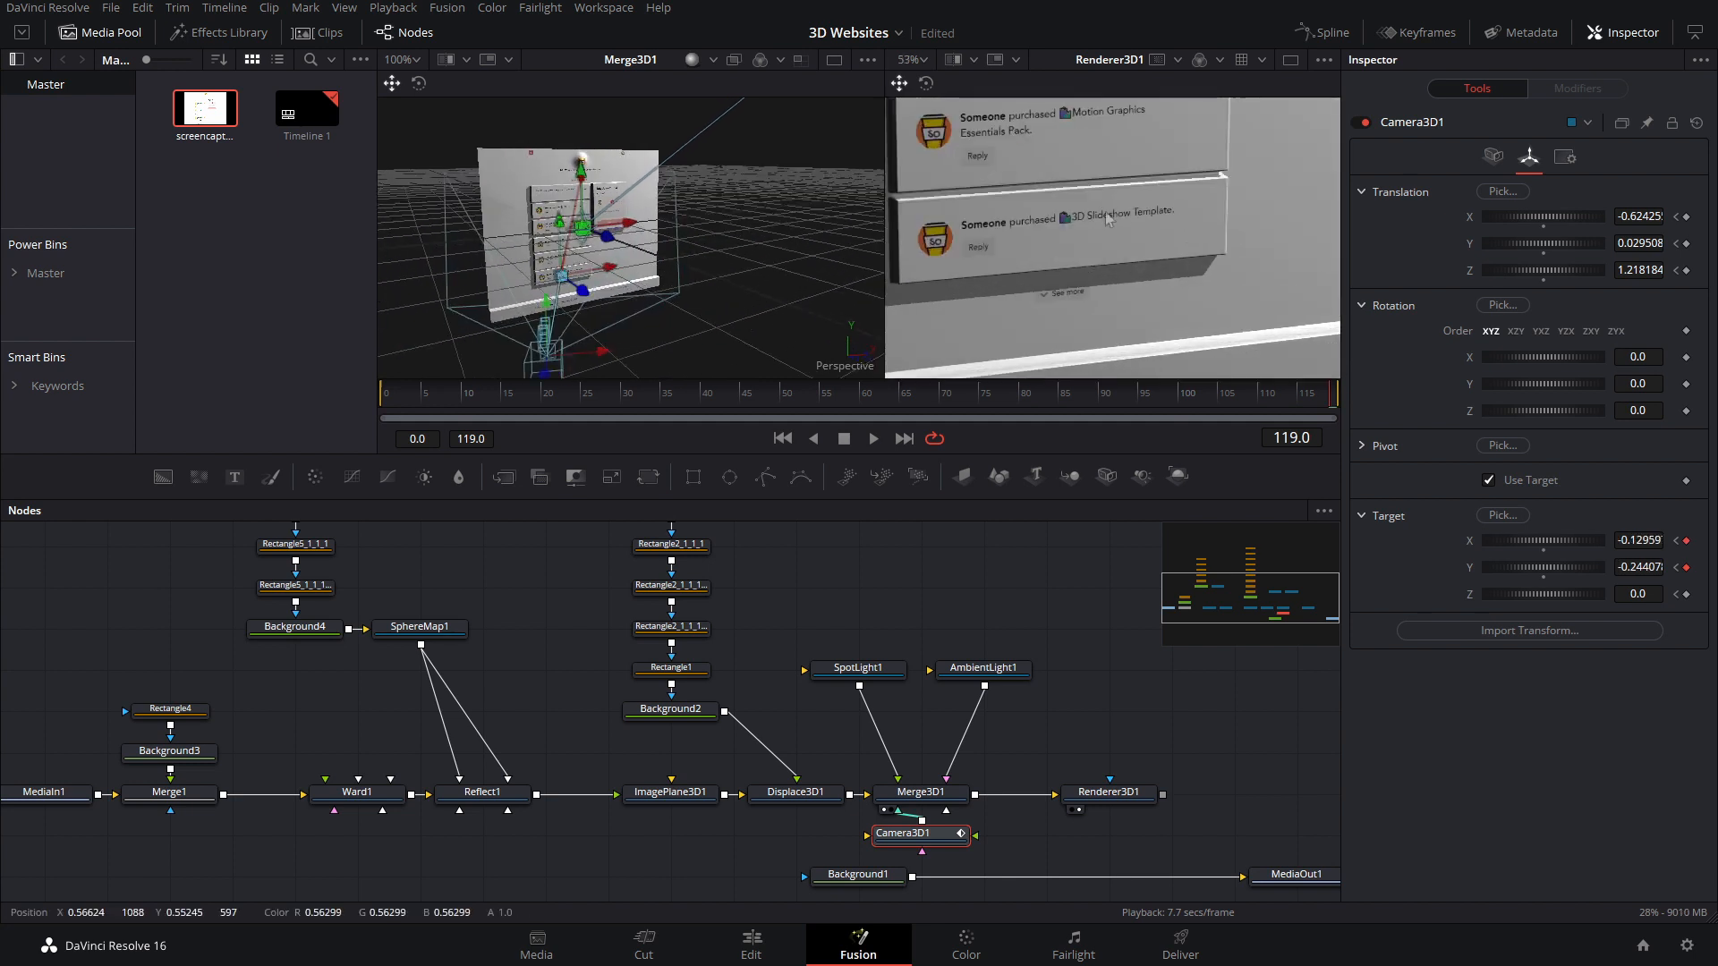
pyautogui.scroll(-5, 1109, 219)
# Step: At frame 119, move the camera to about X 0.453, Y -0.609, Z 1.024 and its target to about Y -0.059
pyautogui.moveTo(601, 356); pyautogui.dragTo(811, 328)
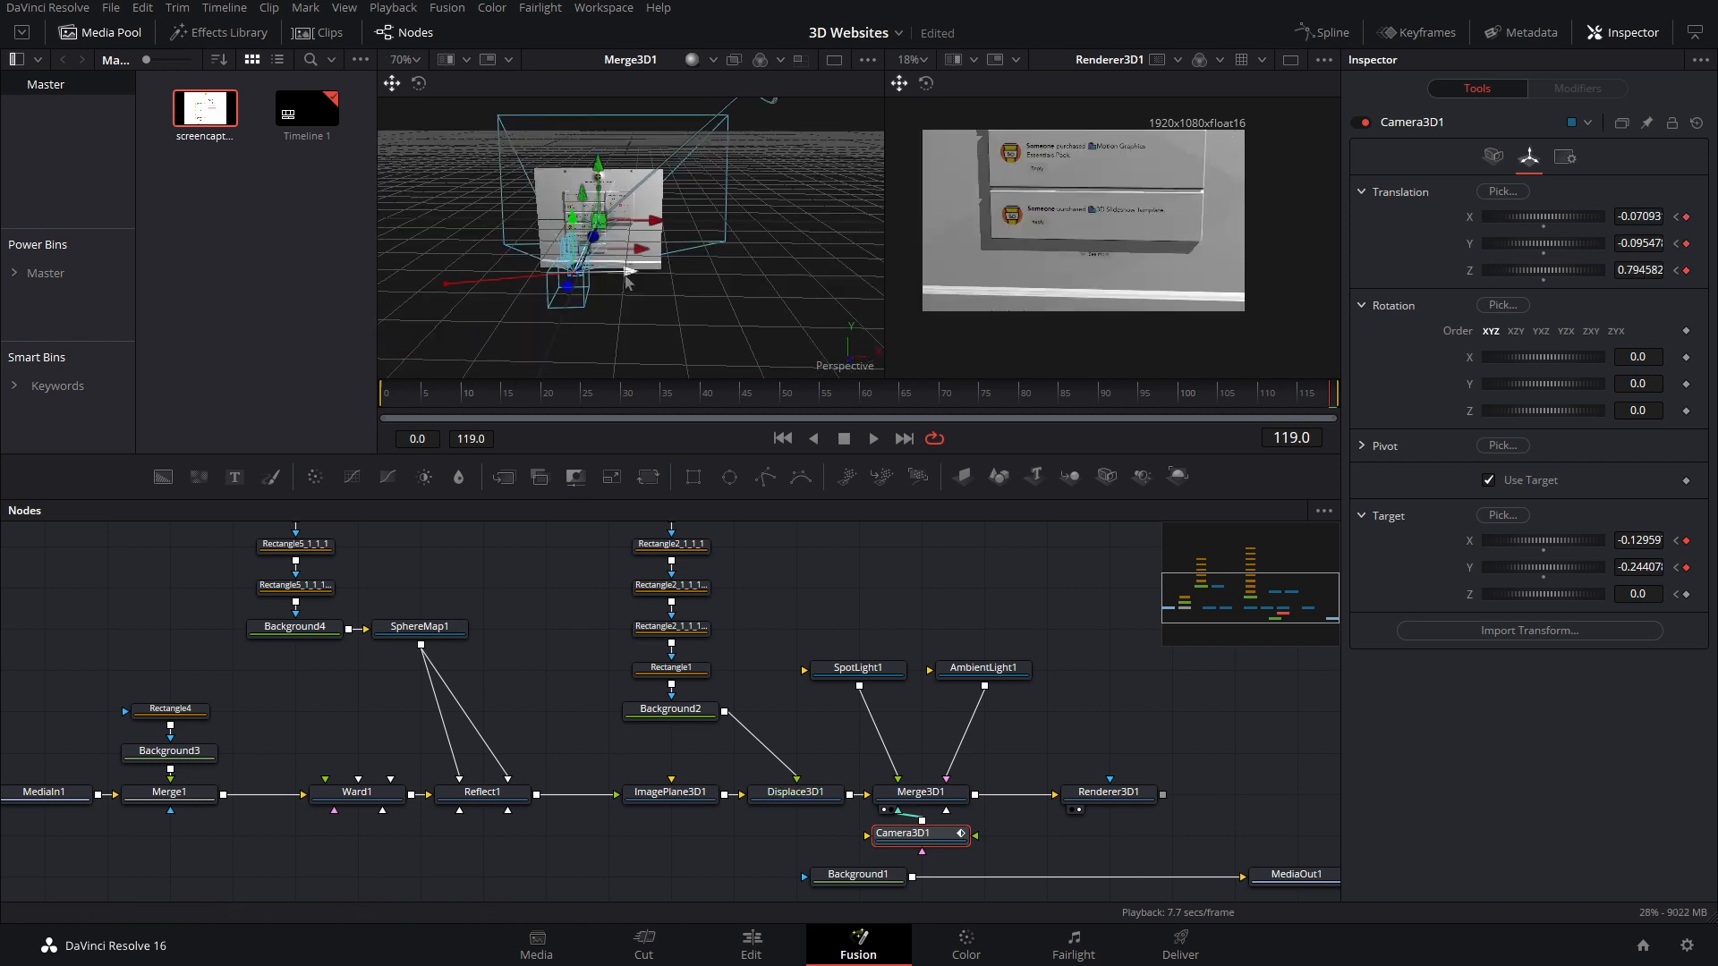
pyautogui.moveTo(626, 276); pyautogui.dragTo(706, 299)
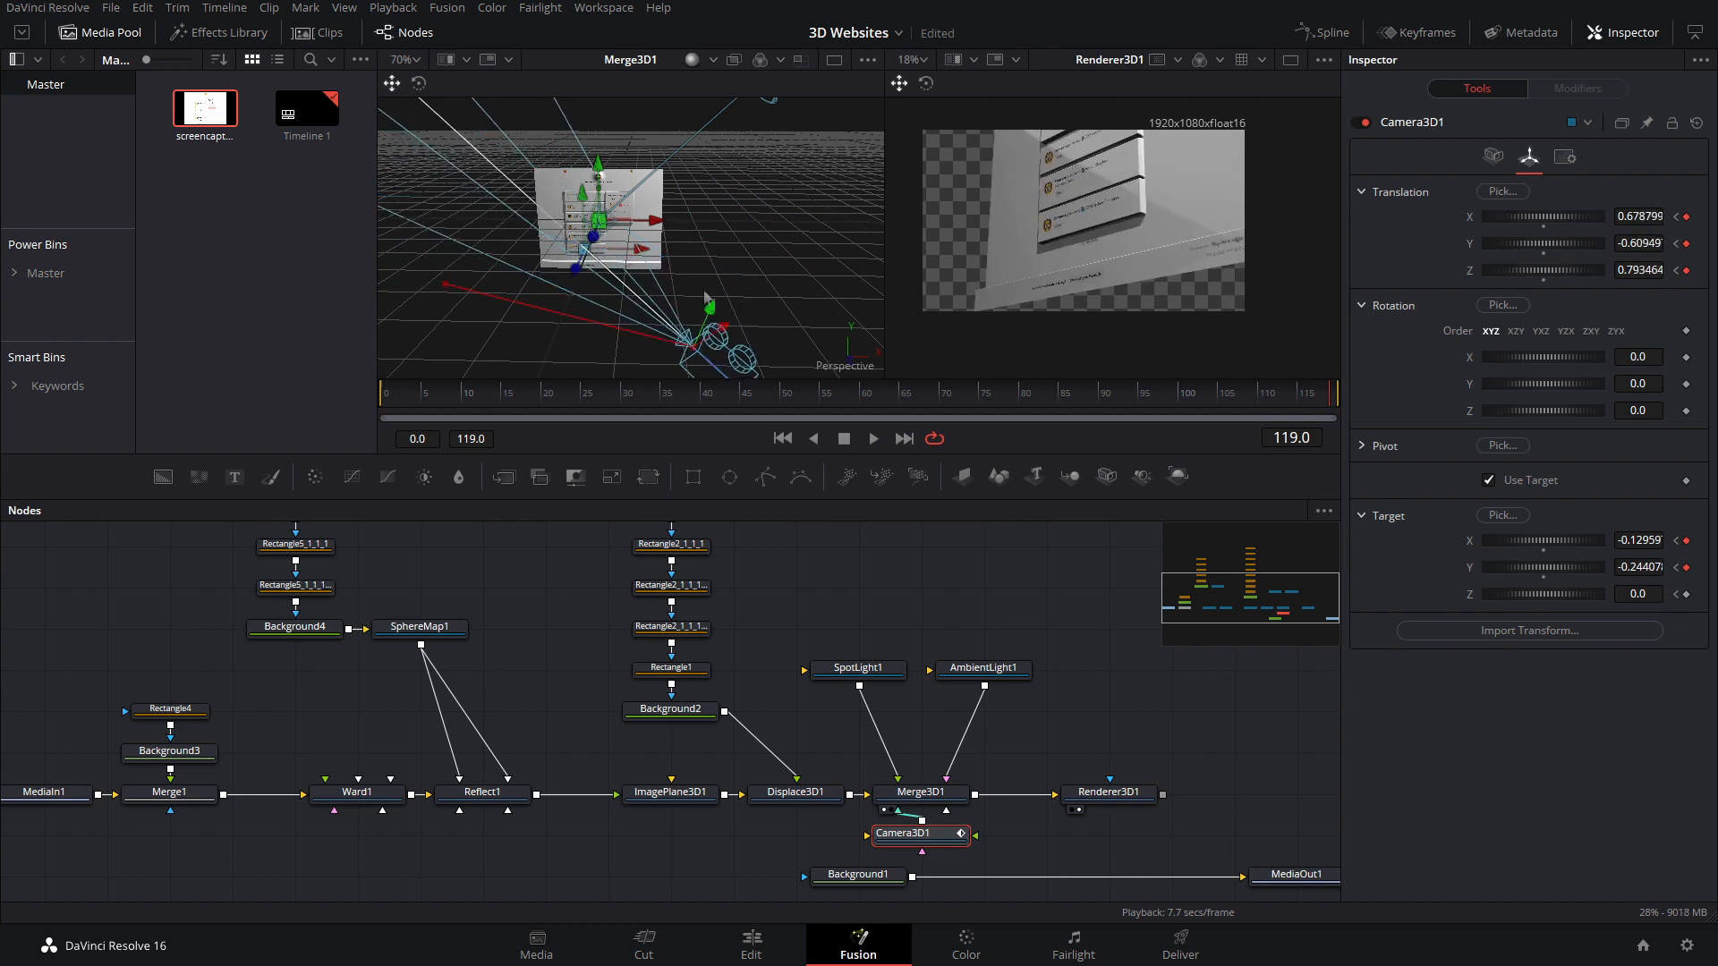
pyautogui.moveTo(583, 196); pyautogui.dragTo(583, 170)
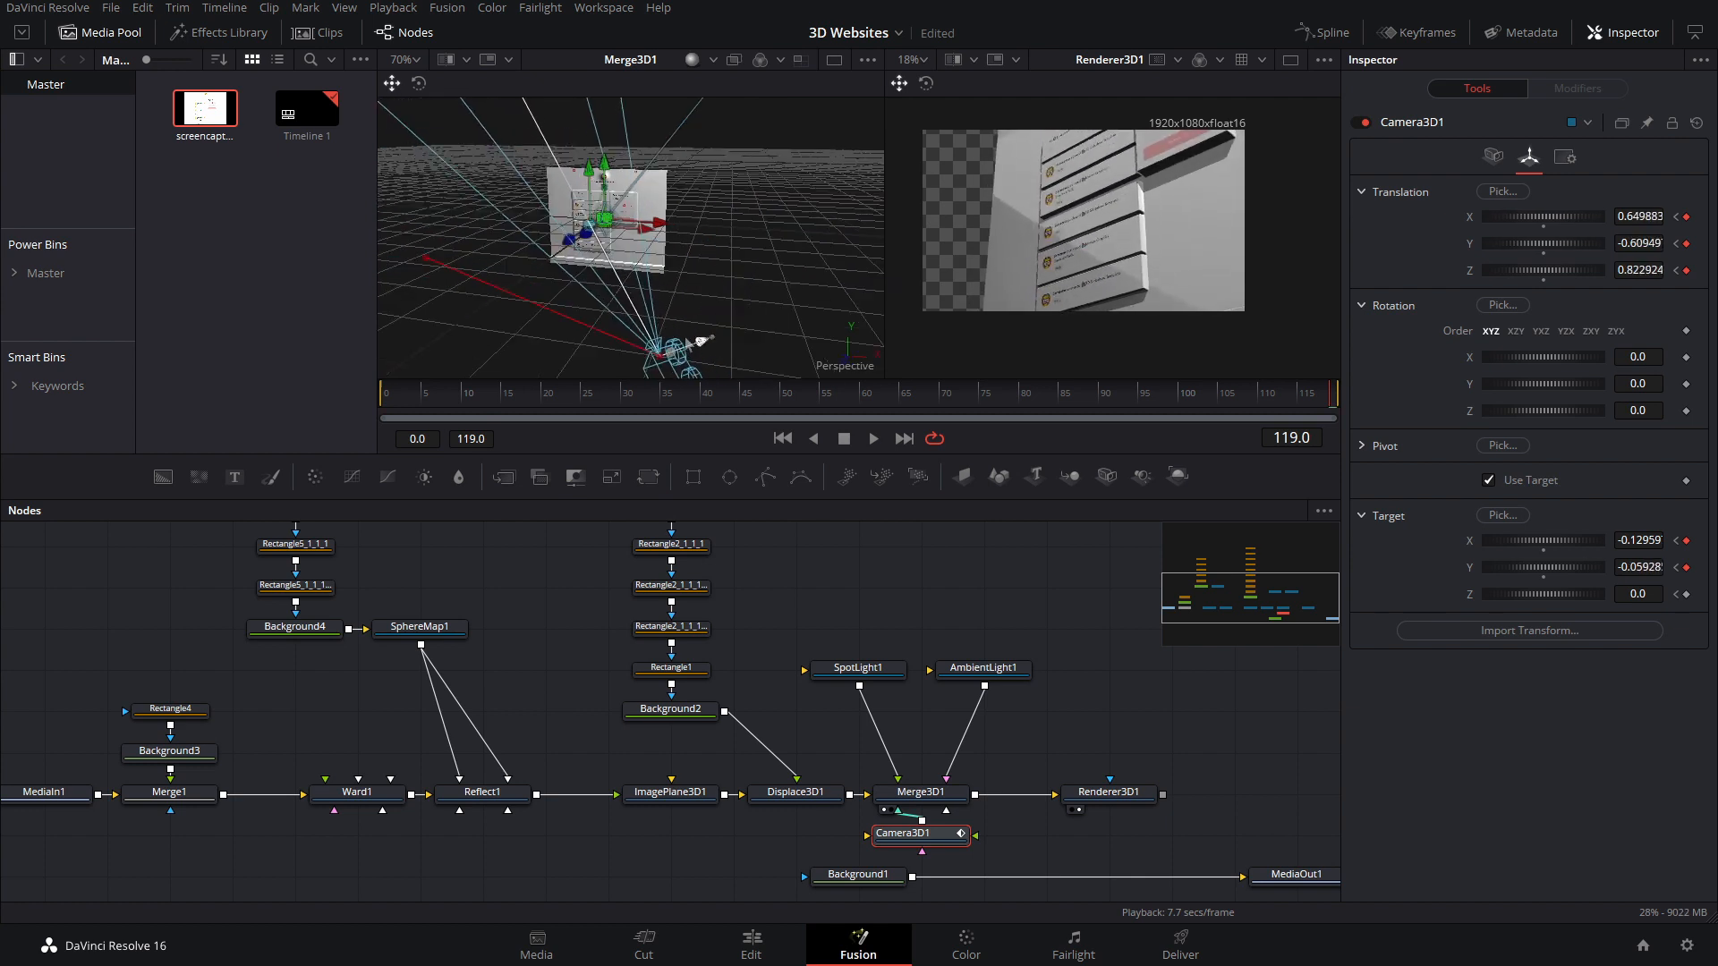
pyautogui.moveTo(701, 341); pyautogui.dragTo(674, 354)
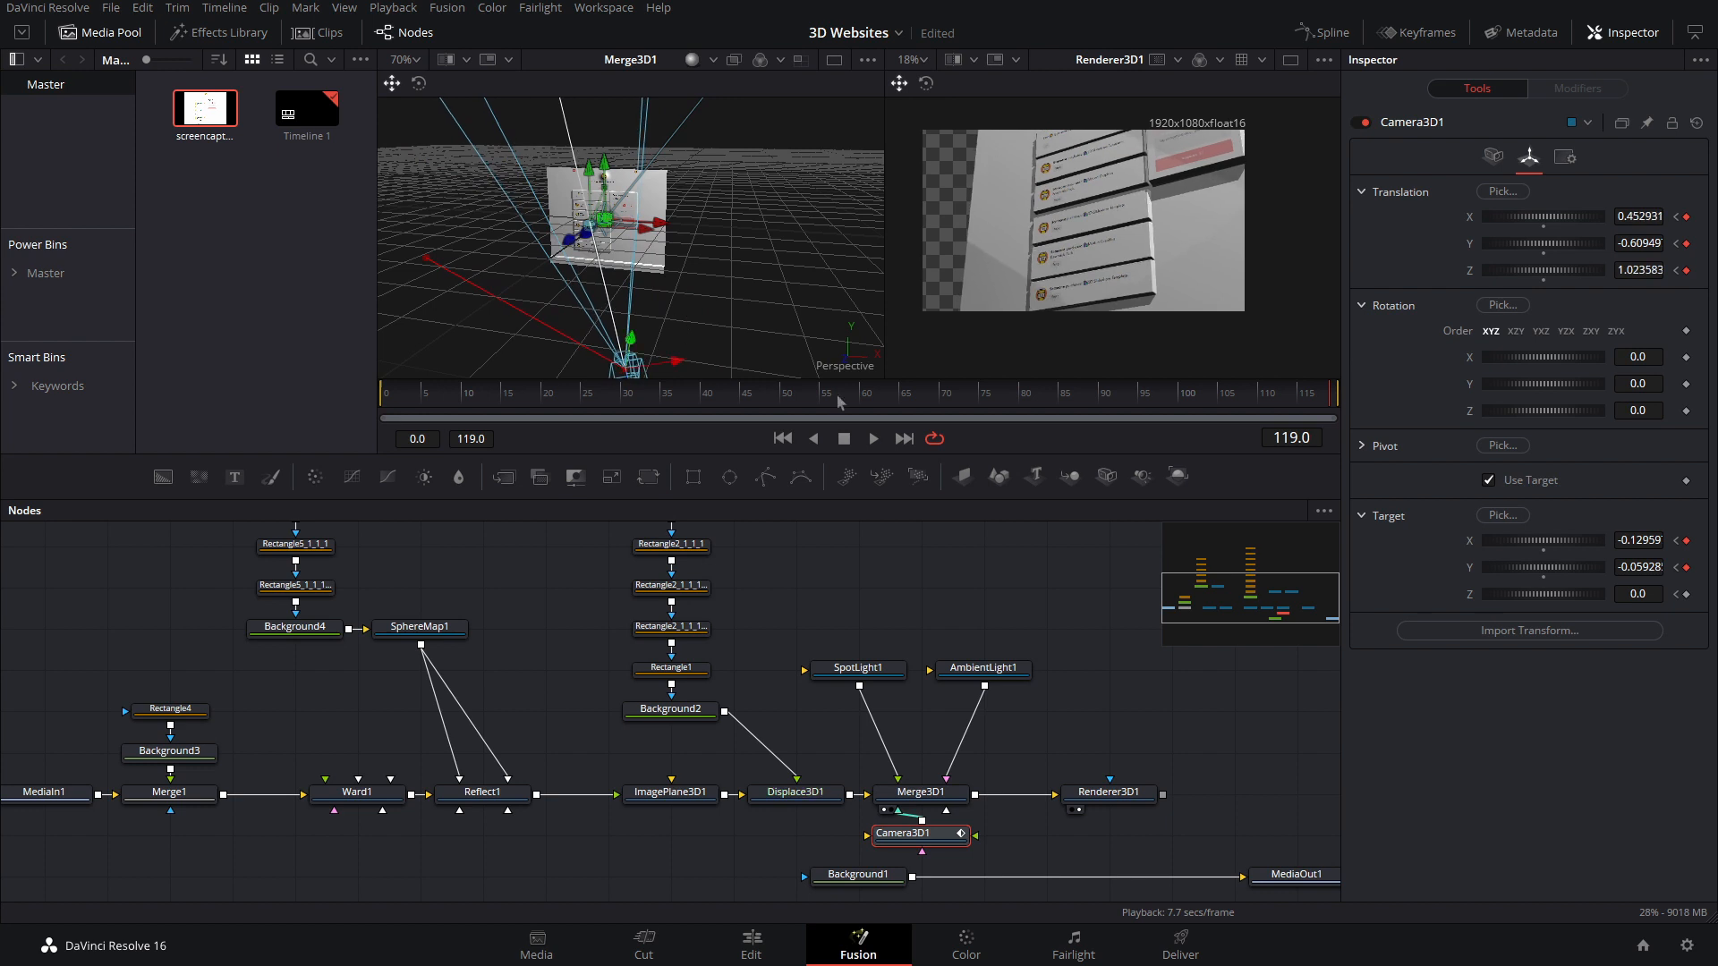
# Step: Set the Ambient Light's Intensity to 0.22 and scrub through the camera animation
pyautogui.click(983, 667)
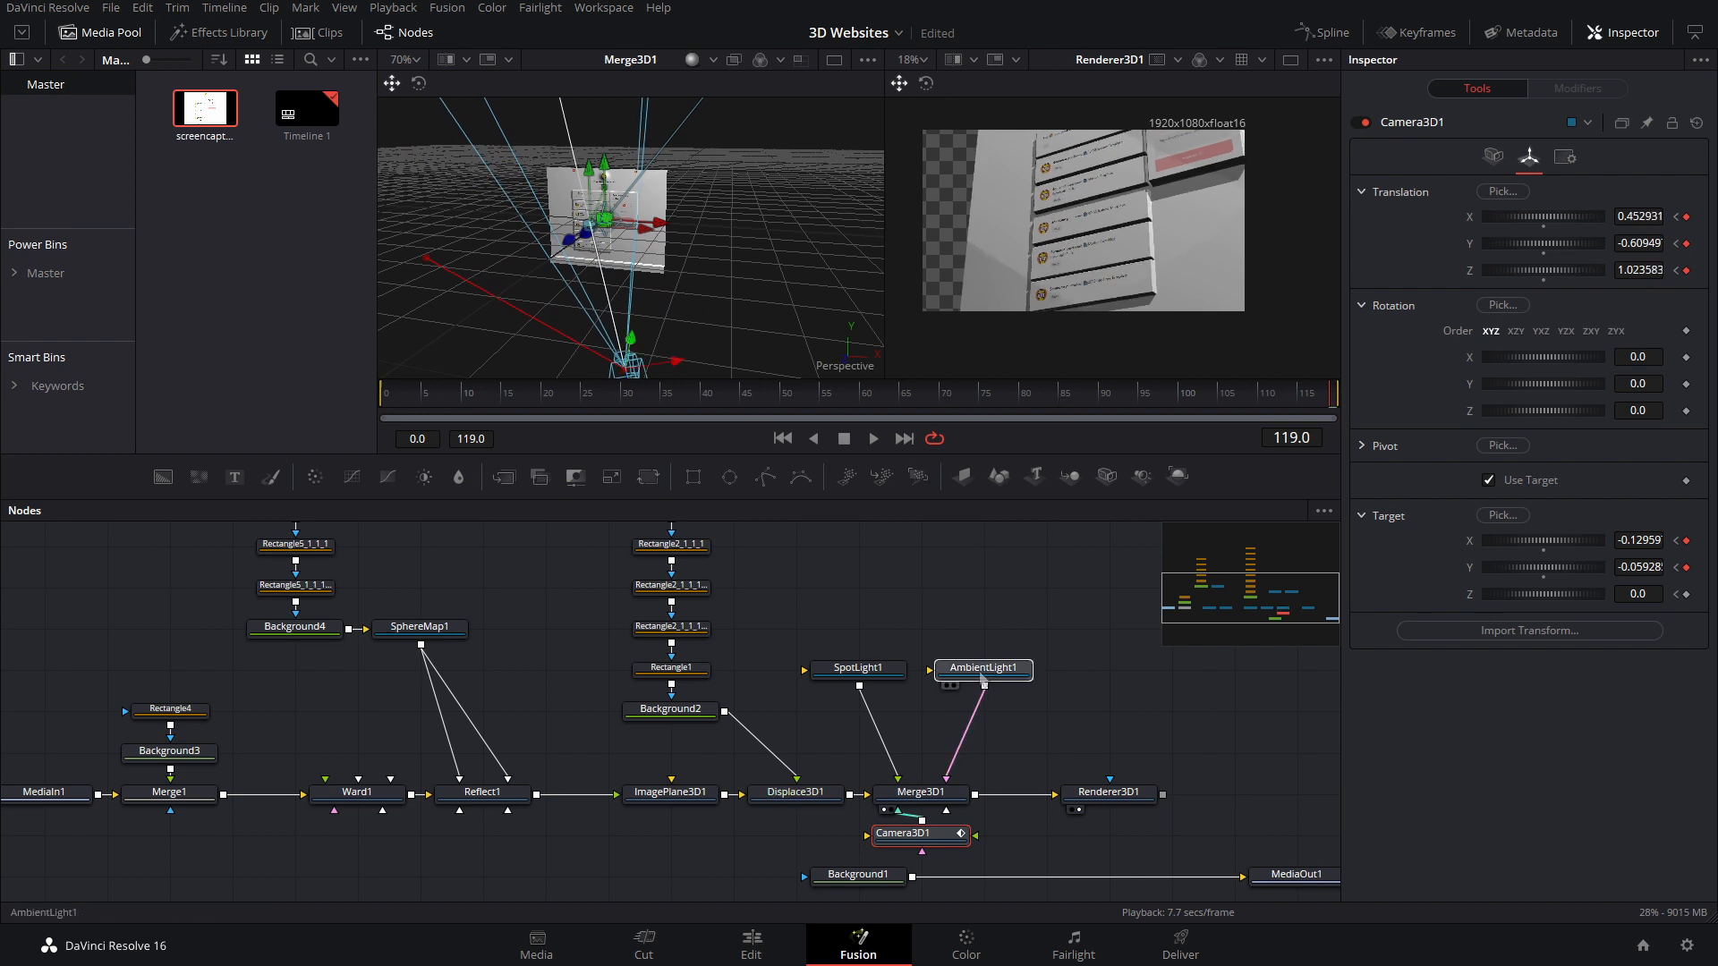
pyautogui.moveTo(1497, 499); pyautogui.dragTo(1512, 498)
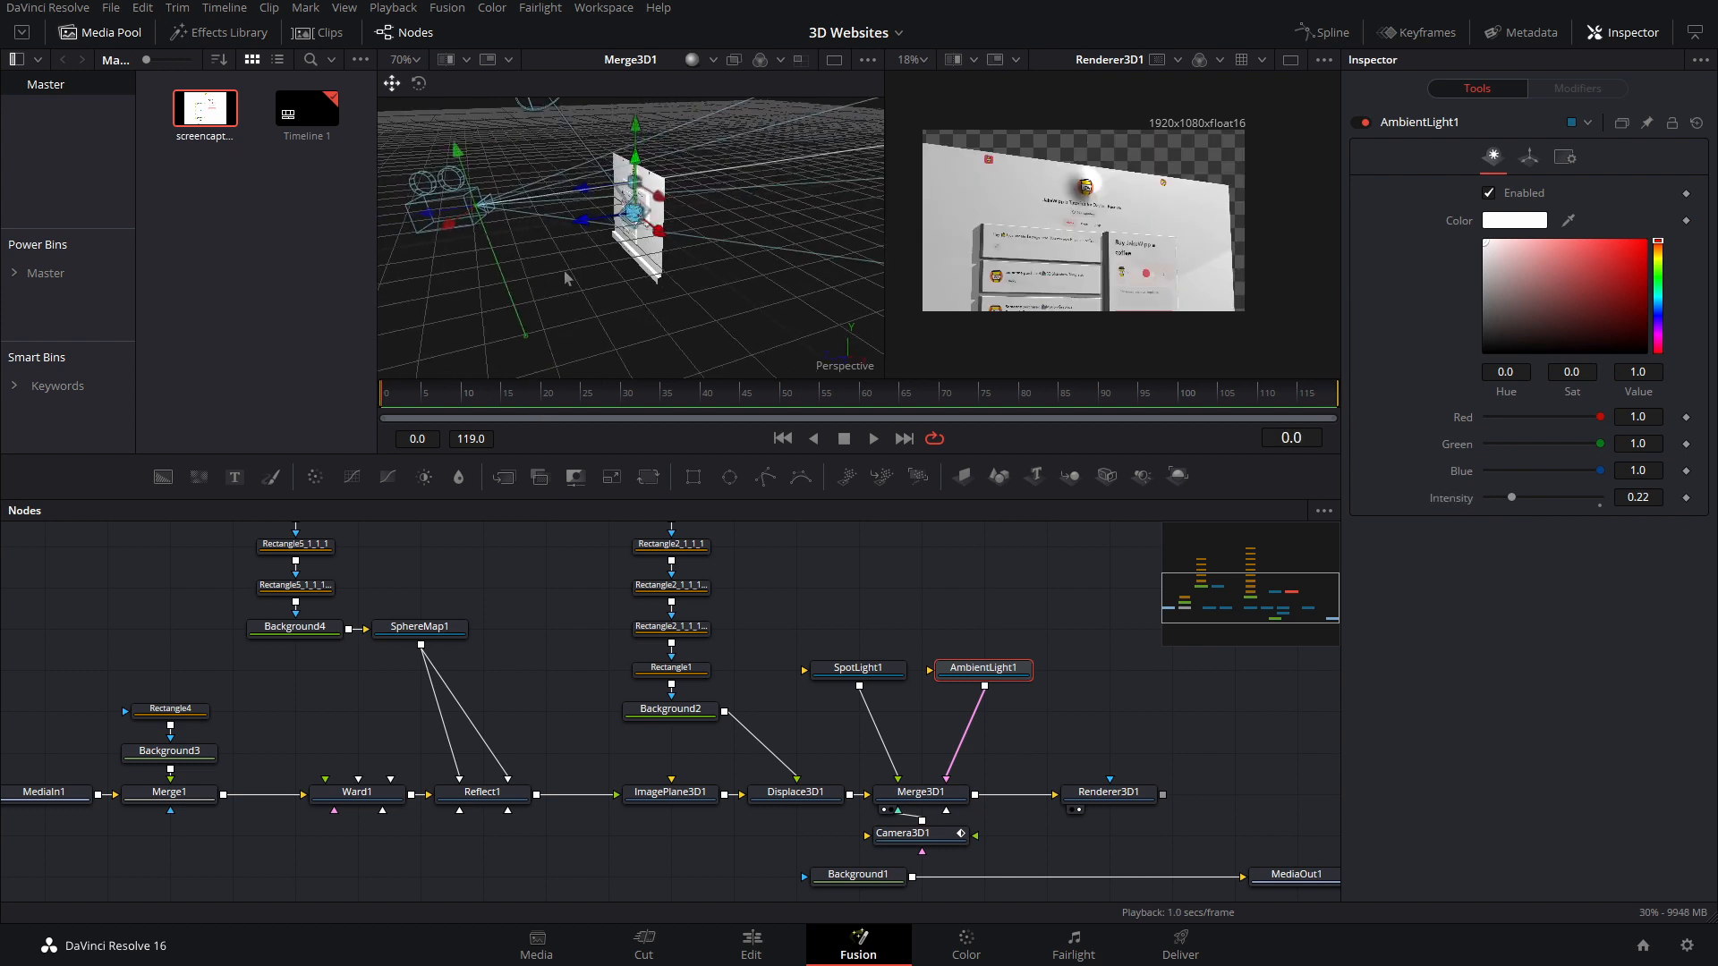
pyautogui.moveTo(438, 400); pyautogui.dragTo(1267, 398)
# Step: Display all of the Camera 3D's animation curves in the Spline editor and smooth their keyframes
pyautogui.click(1335, 35)
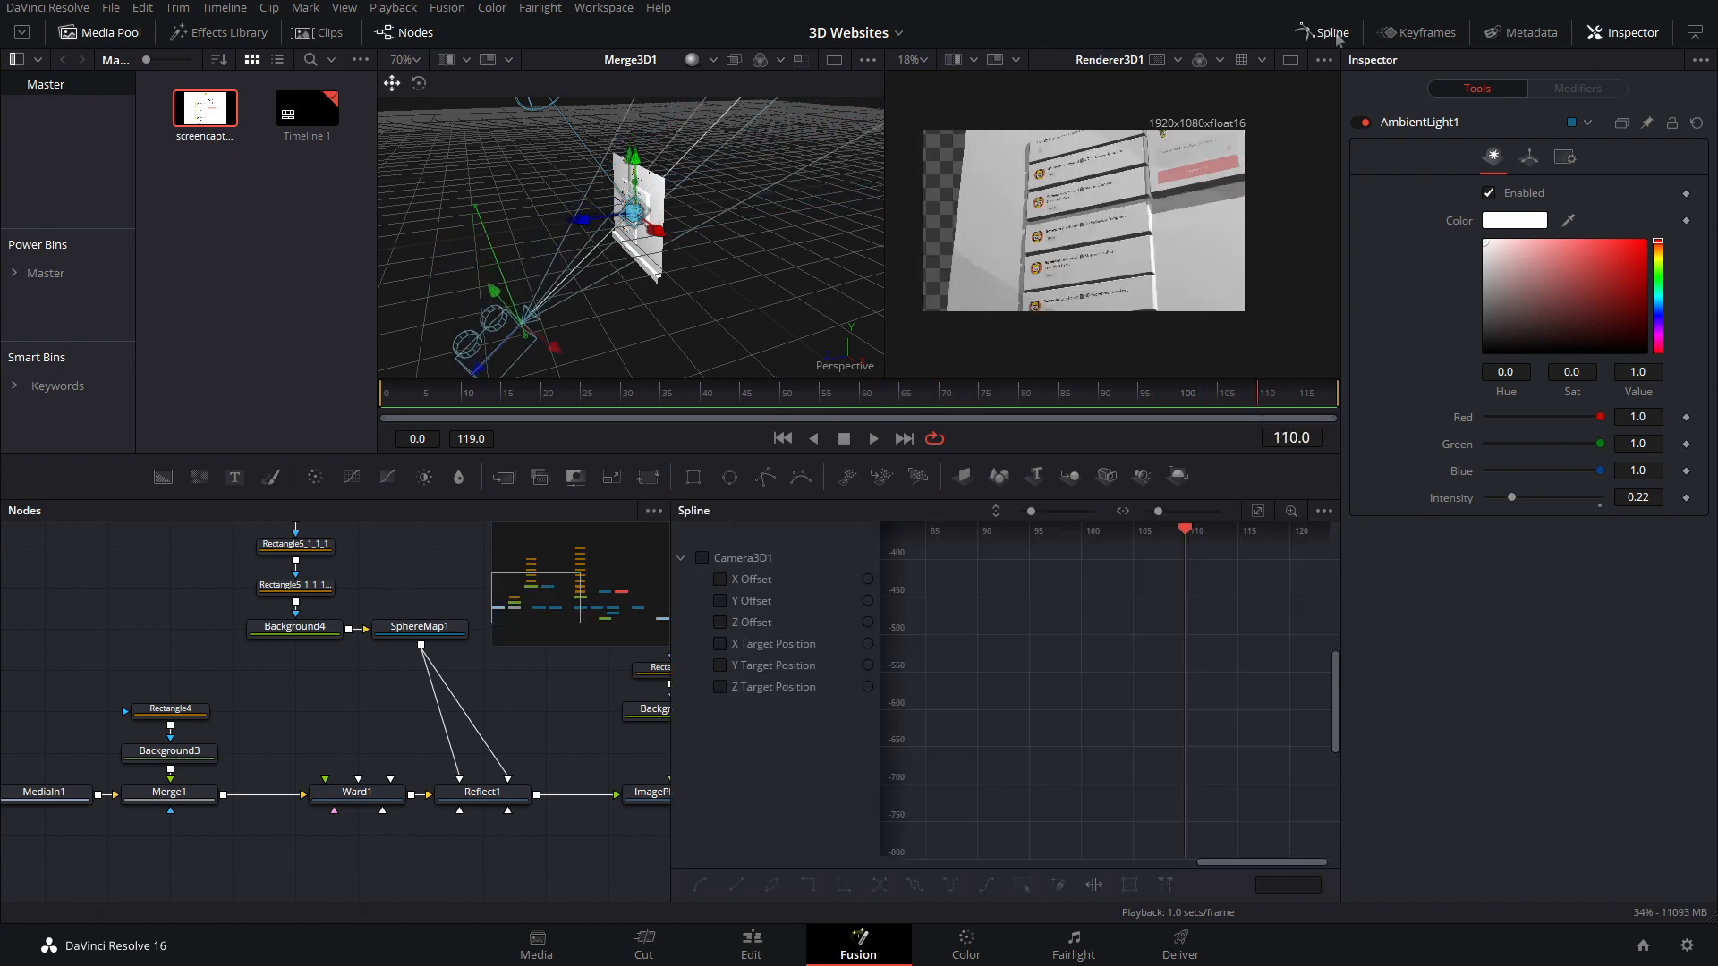
pyautogui.scroll(-3, 429, 680)
pyautogui.click(510, 817)
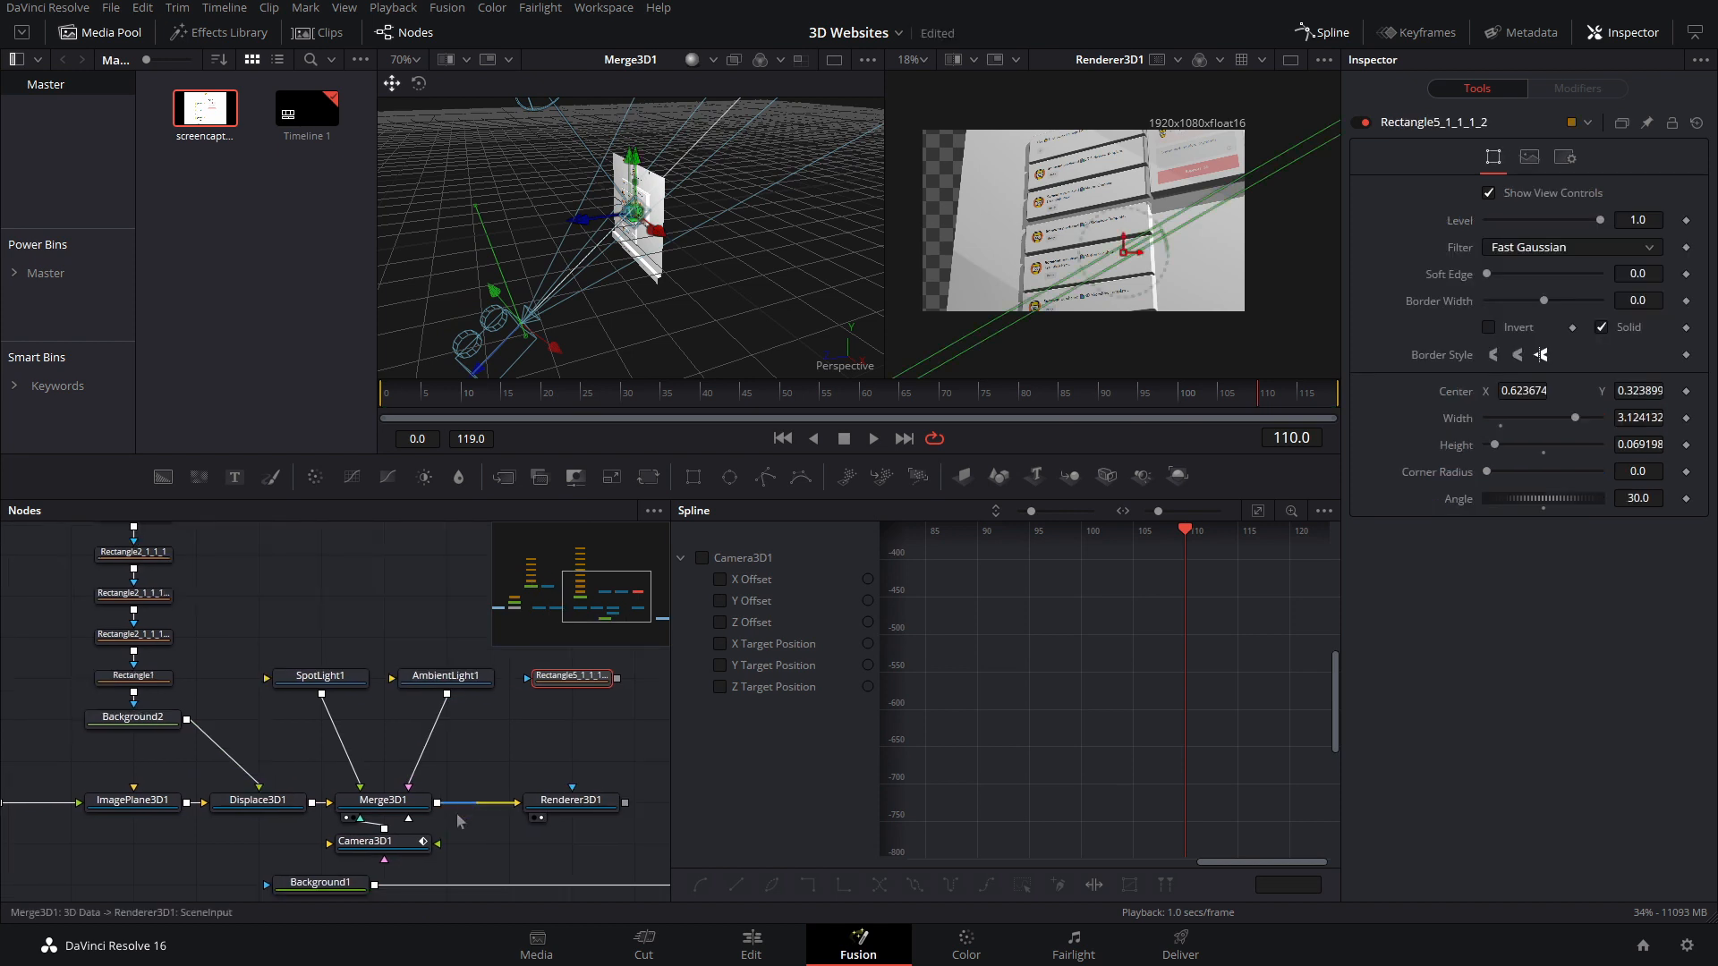
pyautogui.hotkey('ctrl', 'z')
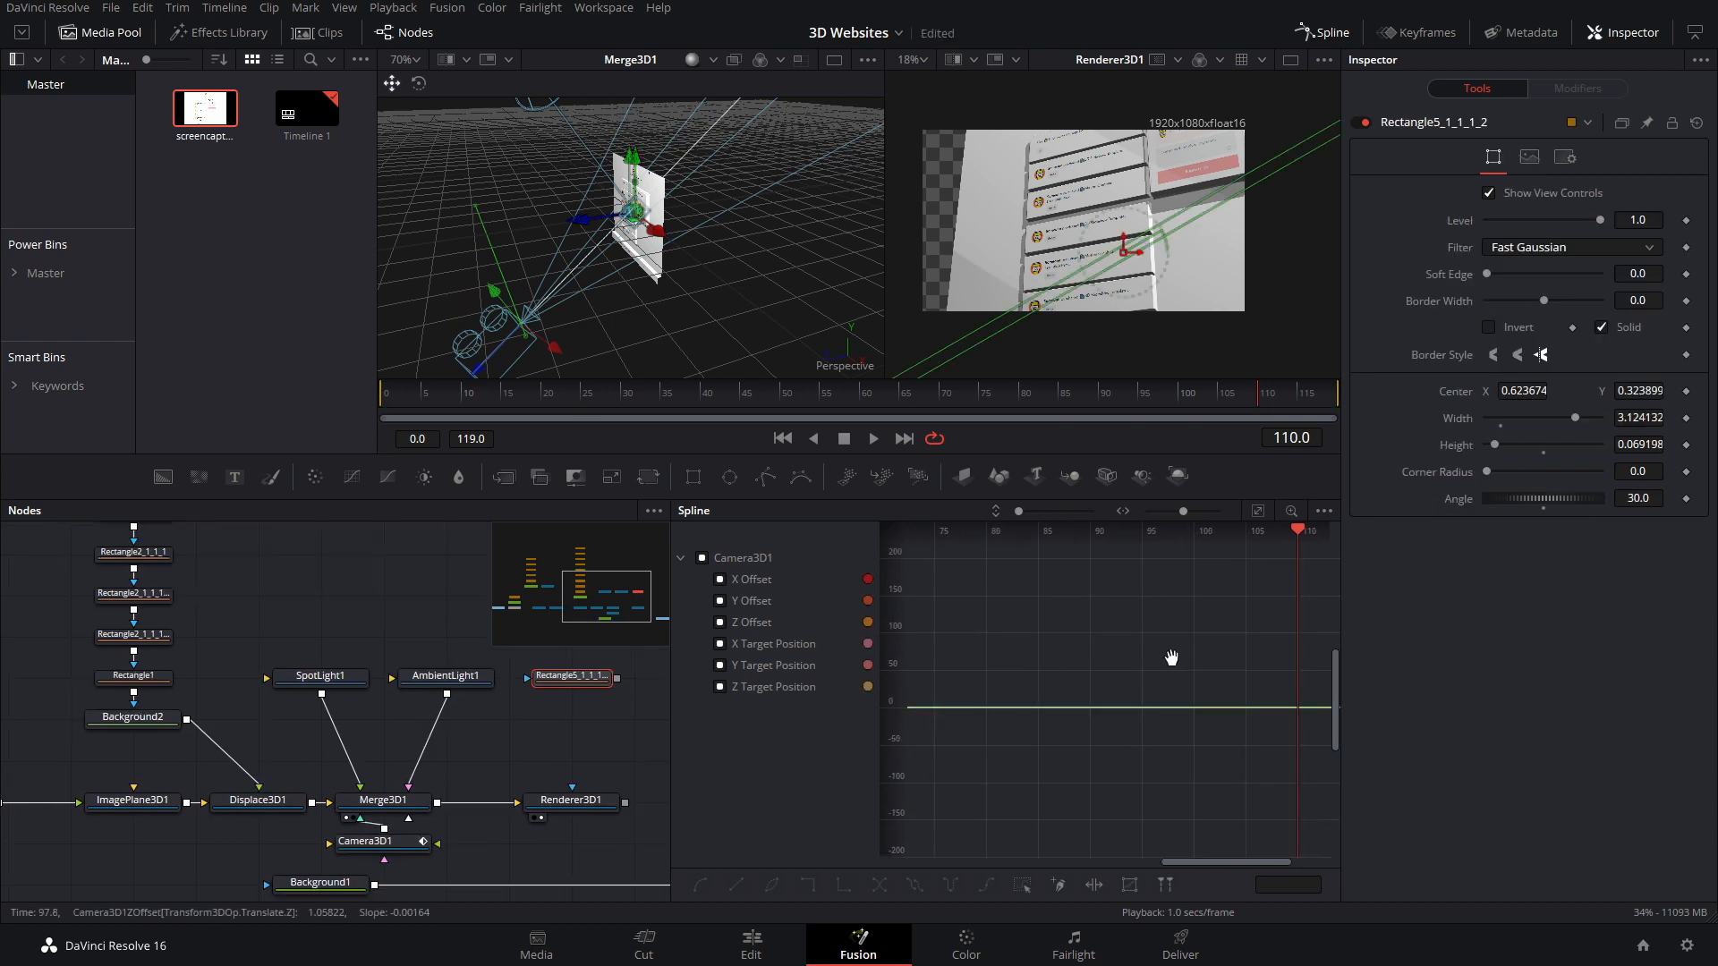
pyautogui.click(1258, 512)
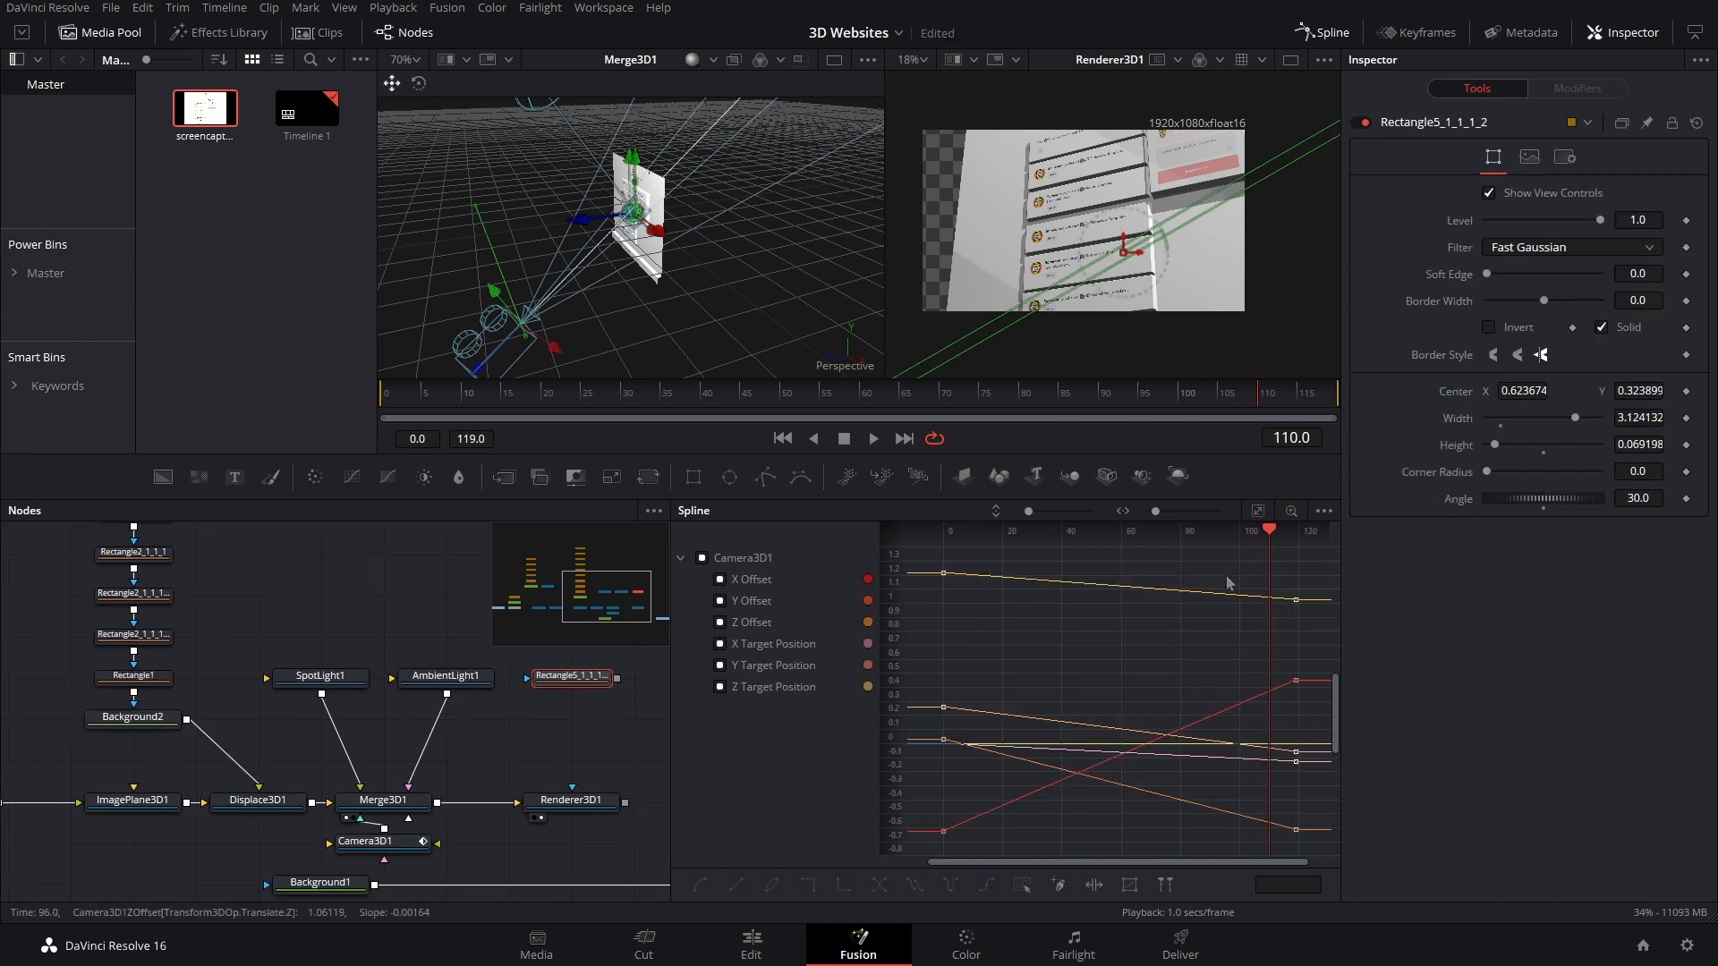
pyautogui.moveTo(1114, 733); pyautogui.dragTo(1109, 739)
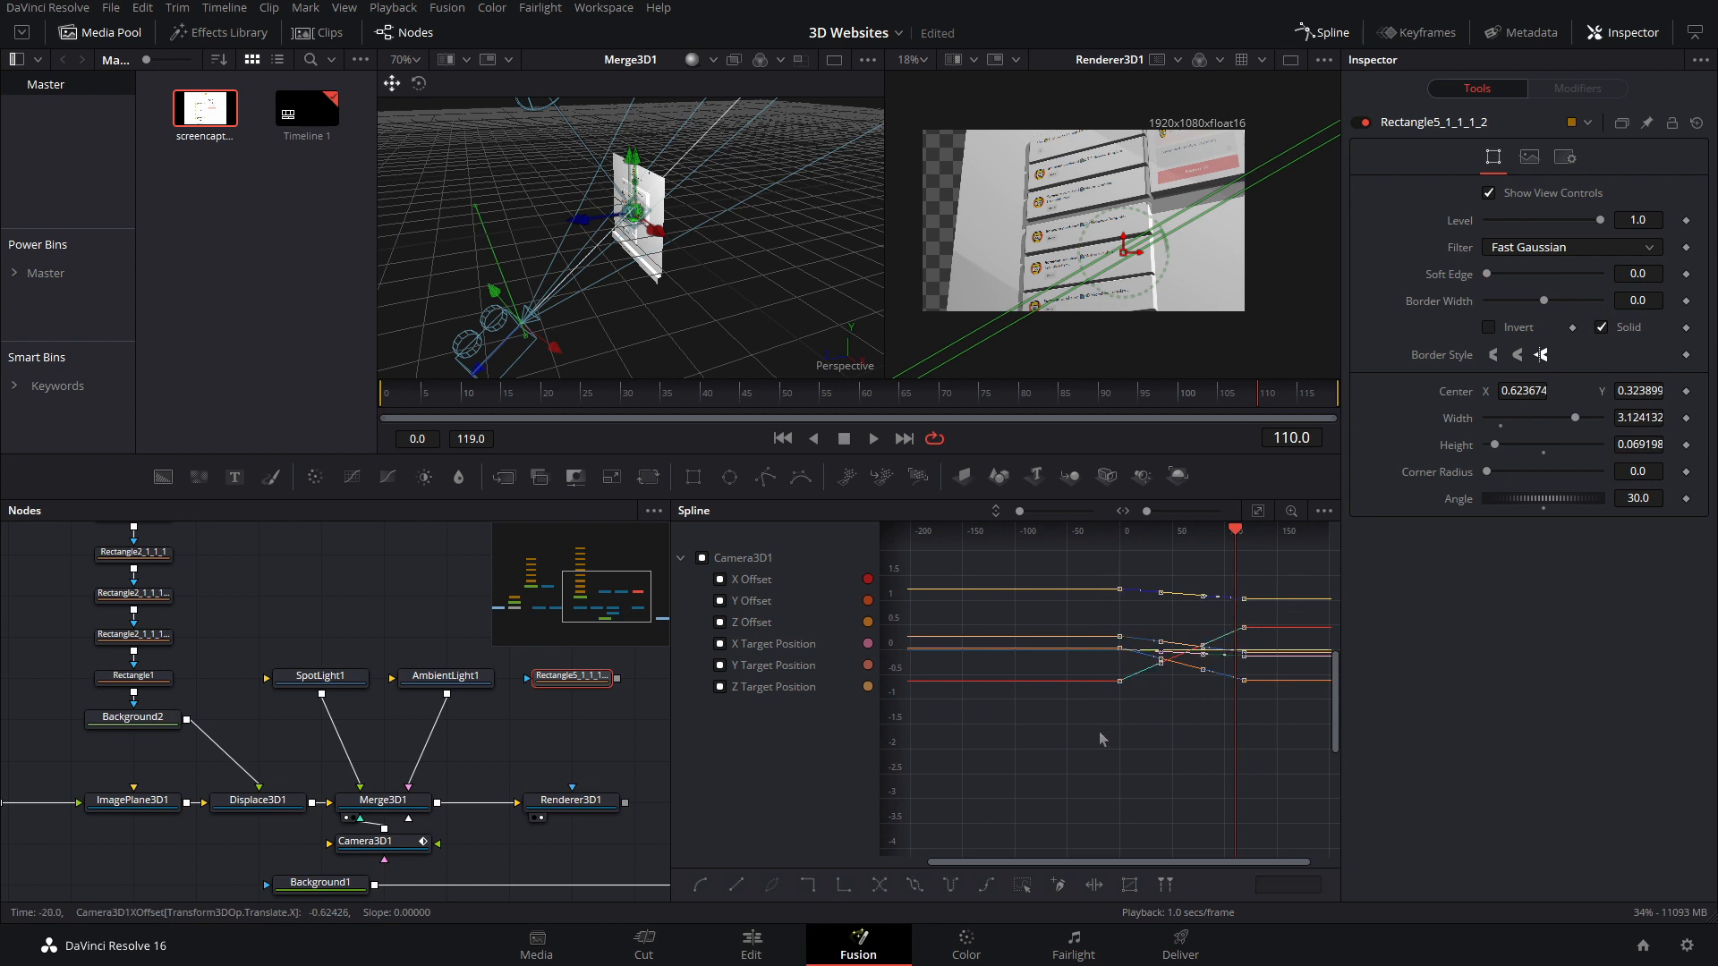
pyautogui.hotkey('shift', 's')
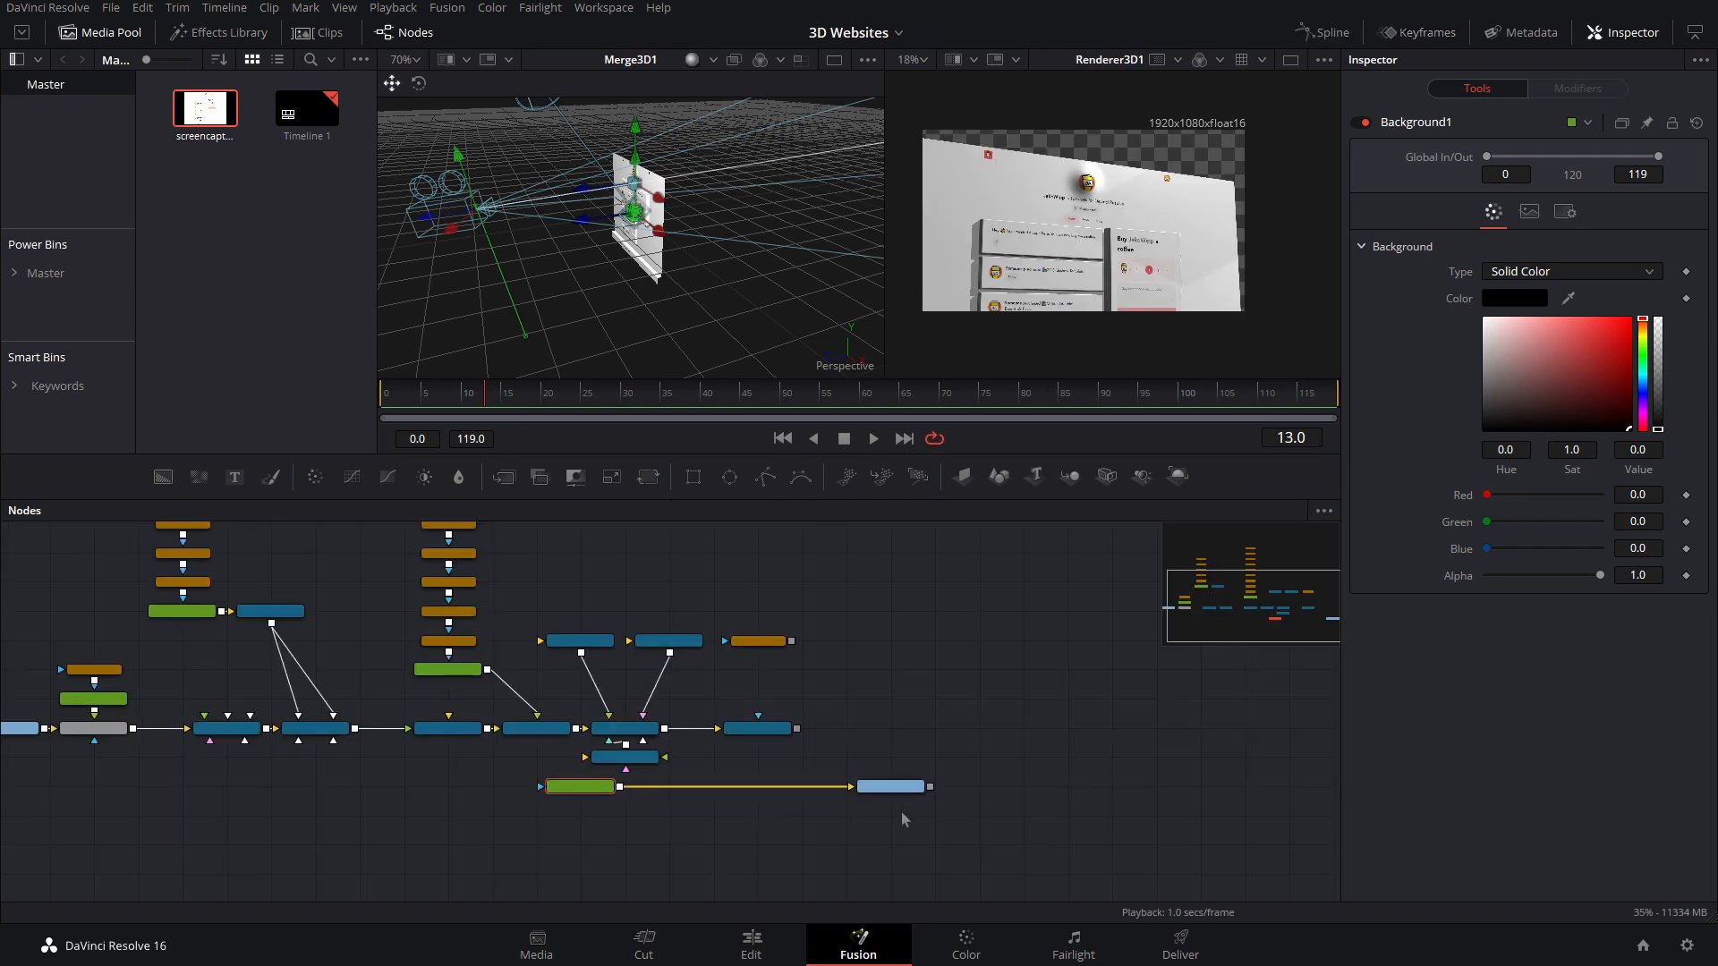
# Step: Move the Background1 and MediaOut1 nodes lower and merge the Renderer 3D output over Background1, before MediaOut1
pyautogui.moveTo(922, 821); pyautogui.dragTo(534, 874)
pyautogui.scroll(-3, 626, 832)
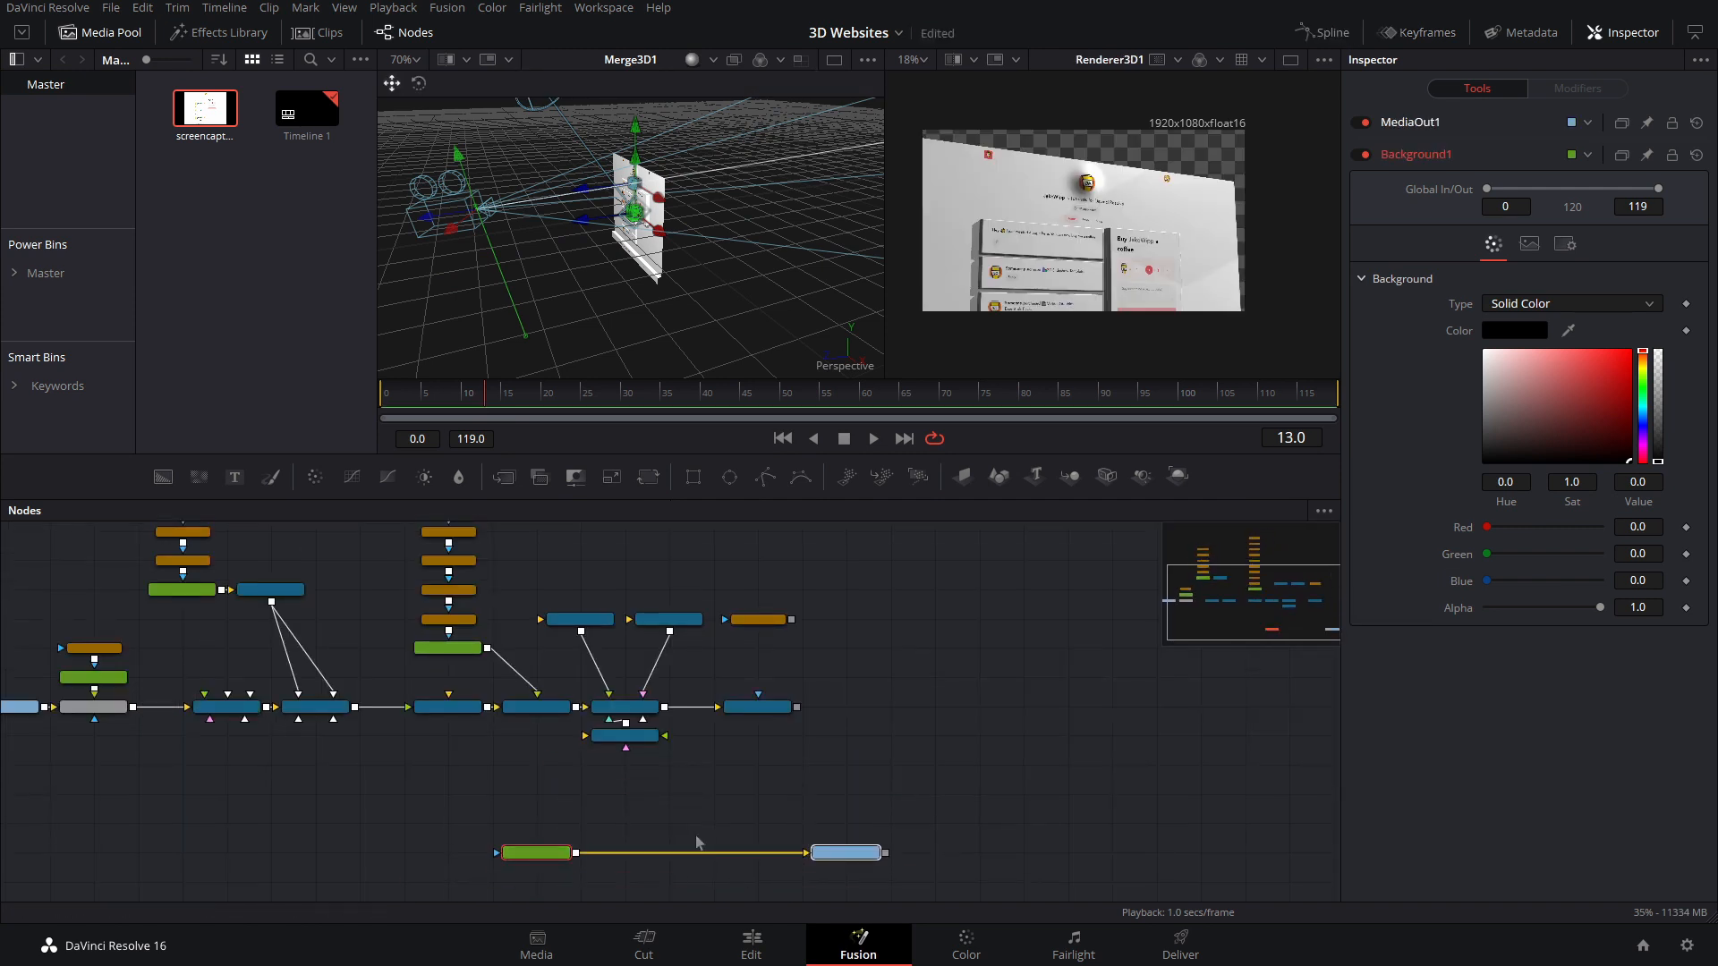
pyautogui.moveTo(805, 666); pyautogui.dragTo(844, 821)
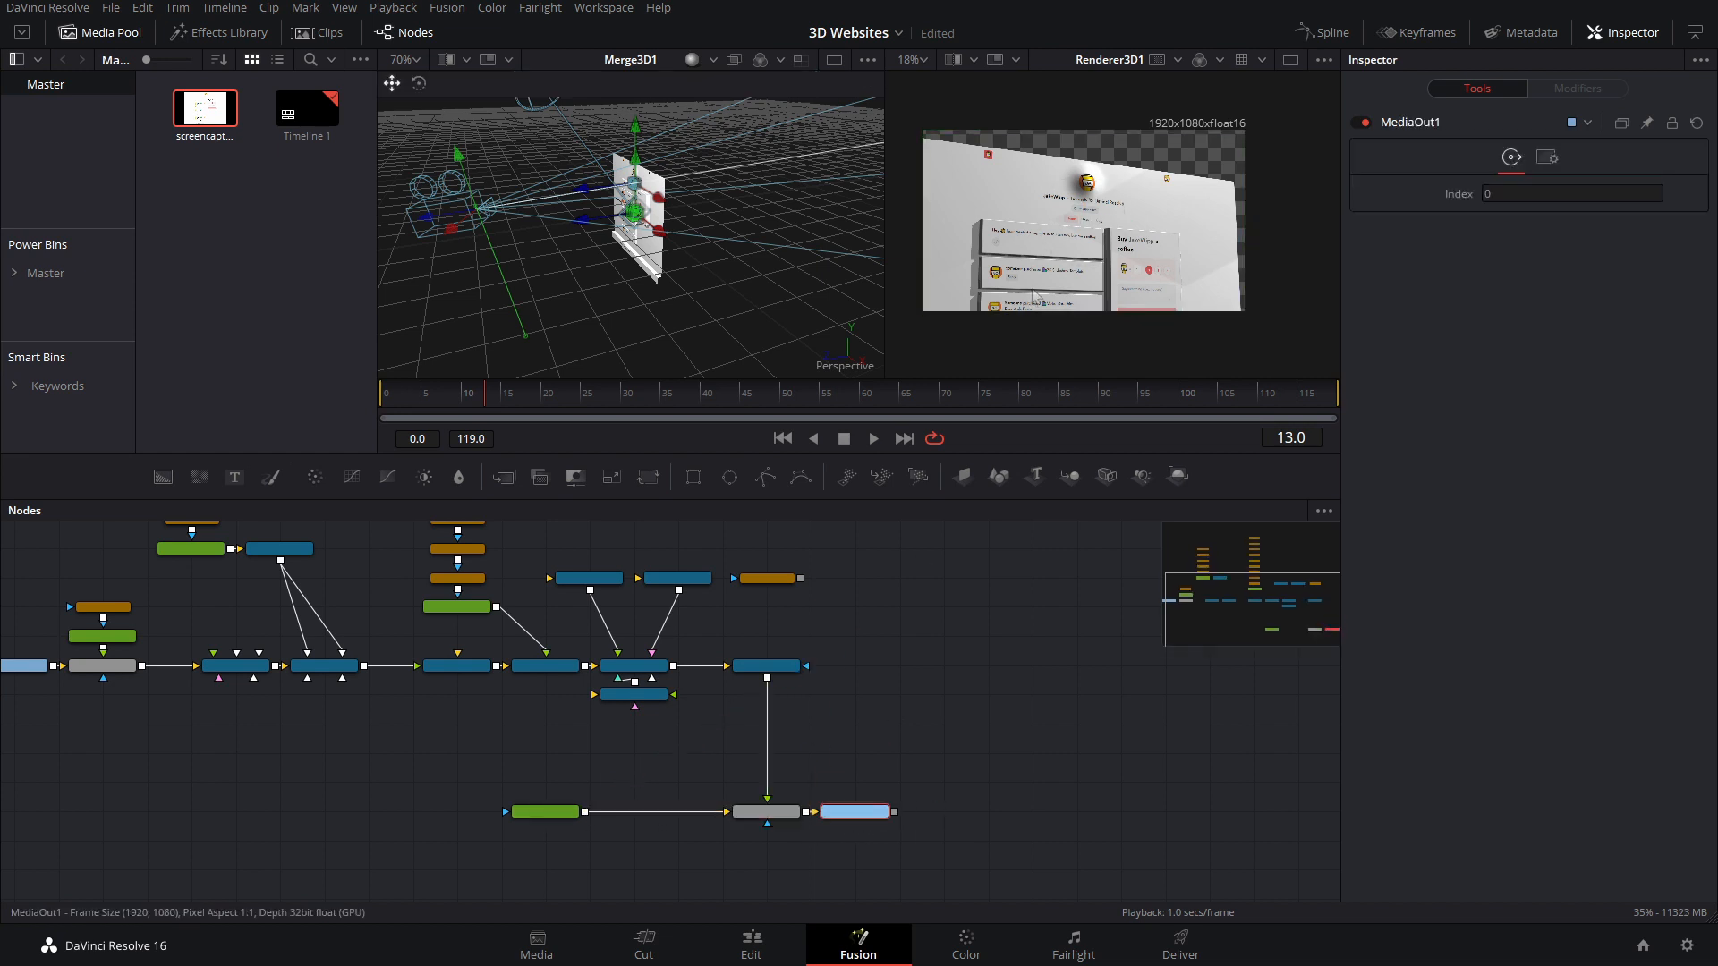
# Step: Show MediaOut1 in the second viewer and set Background1's color to white
pyautogui.press('2')
pyautogui.click(548, 816)
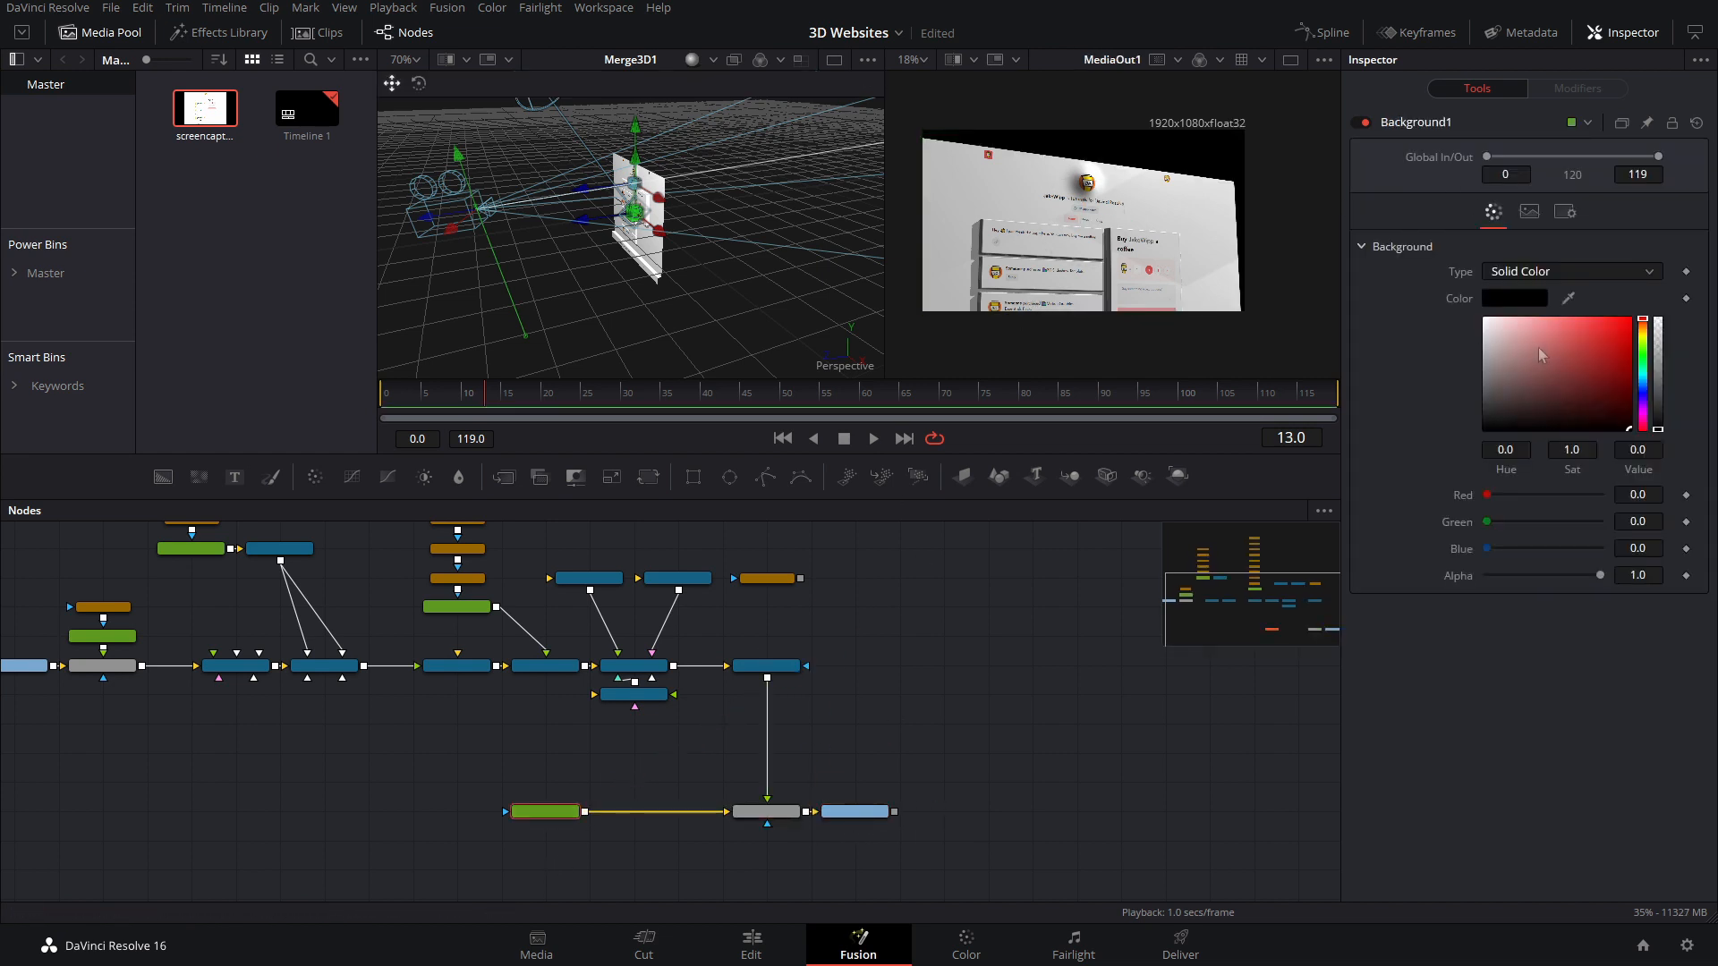
pyautogui.moveTo(1538, 347); pyautogui.dragTo(1483, 318)
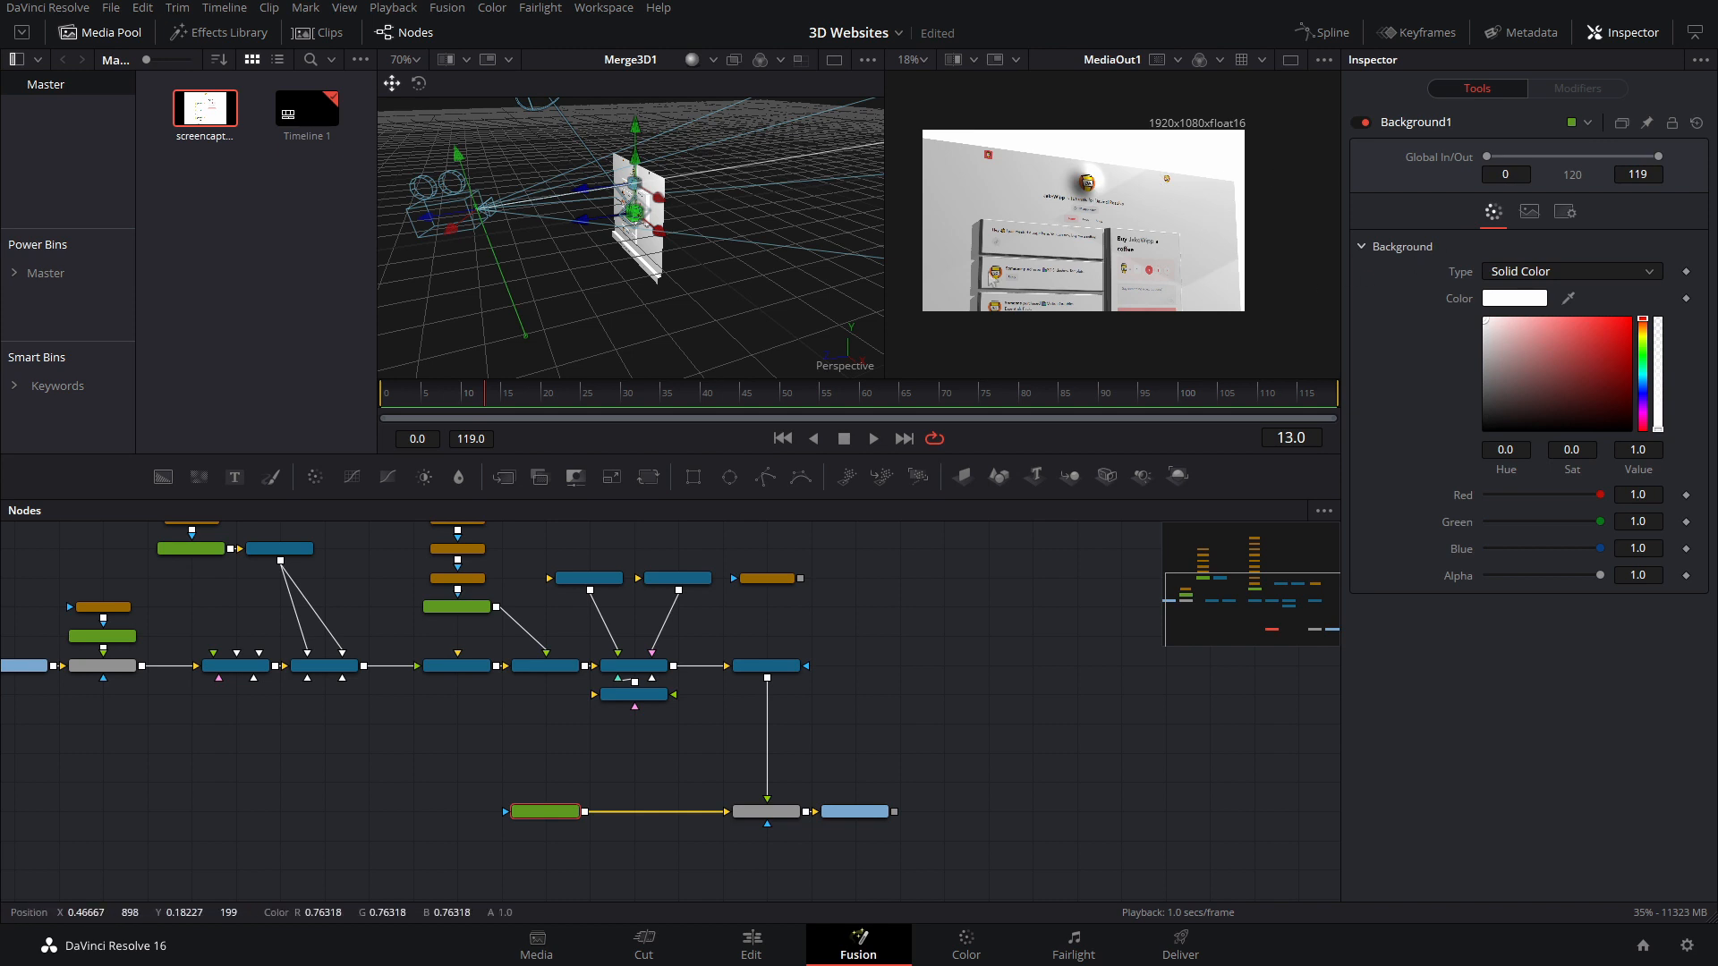
# Step: Sample the rendered wall's light grey from the MediaOut1 view as Background1's color
pyautogui.moveTo(1567, 298); pyautogui.dragTo(1033, 151)
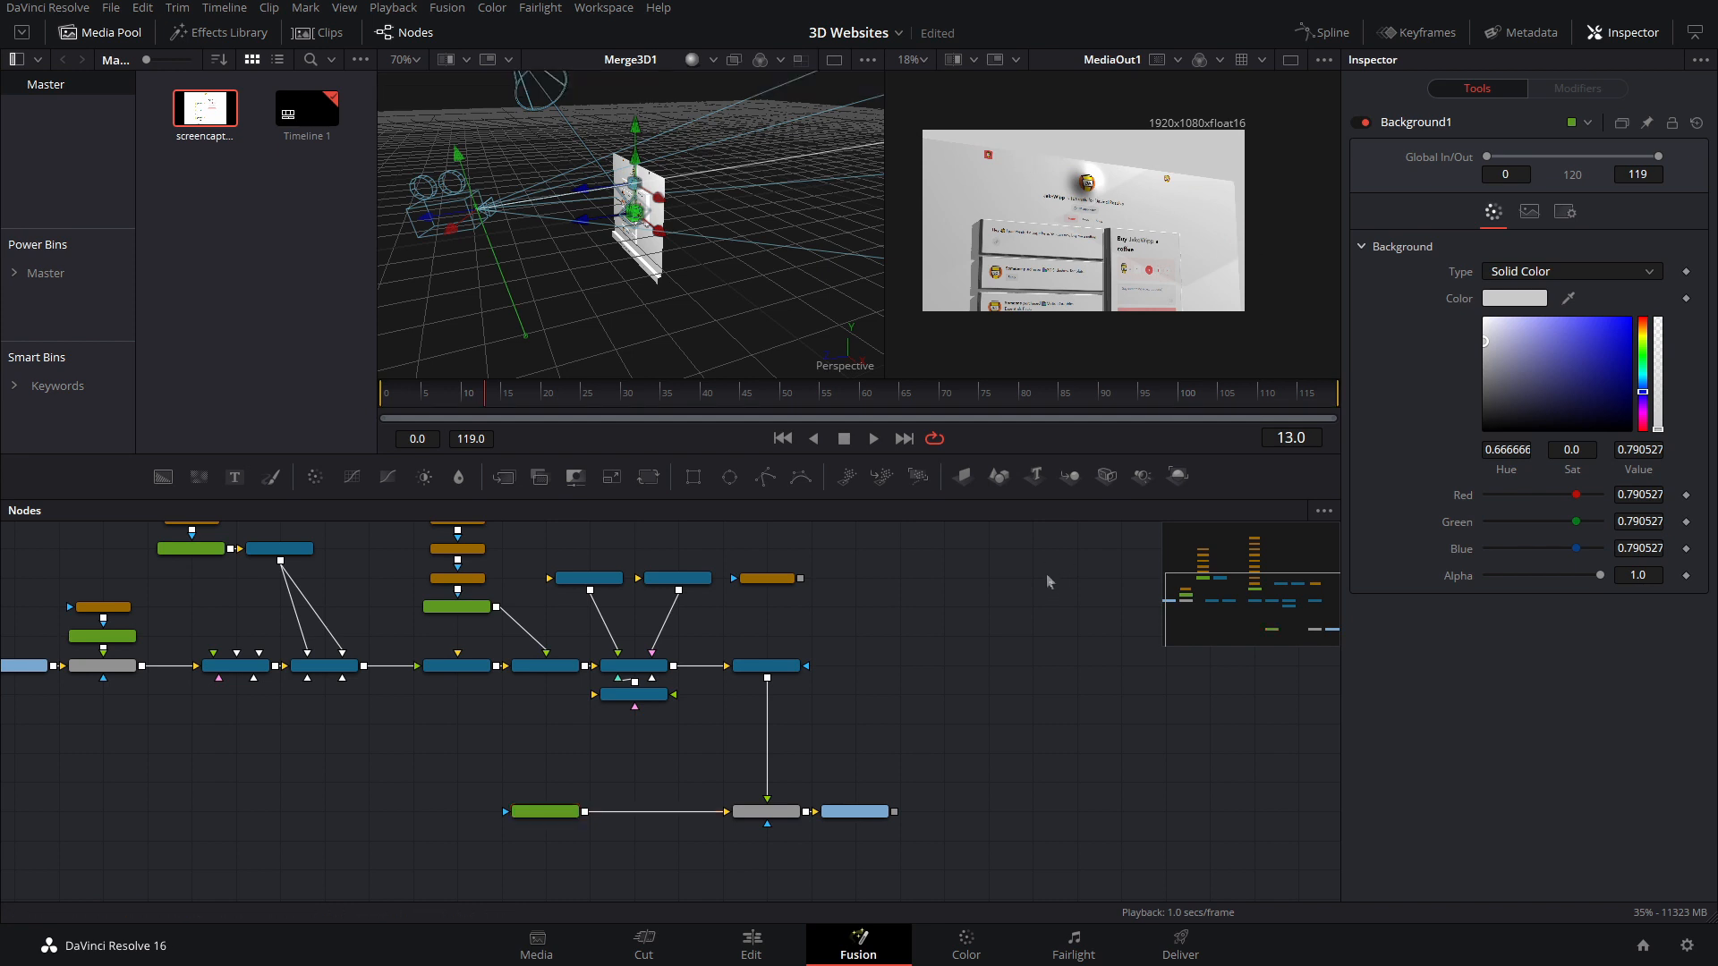
pyautogui.click(767, 665)
pyautogui.hotkey('shift', 'space')
pyautogui.write('gl')
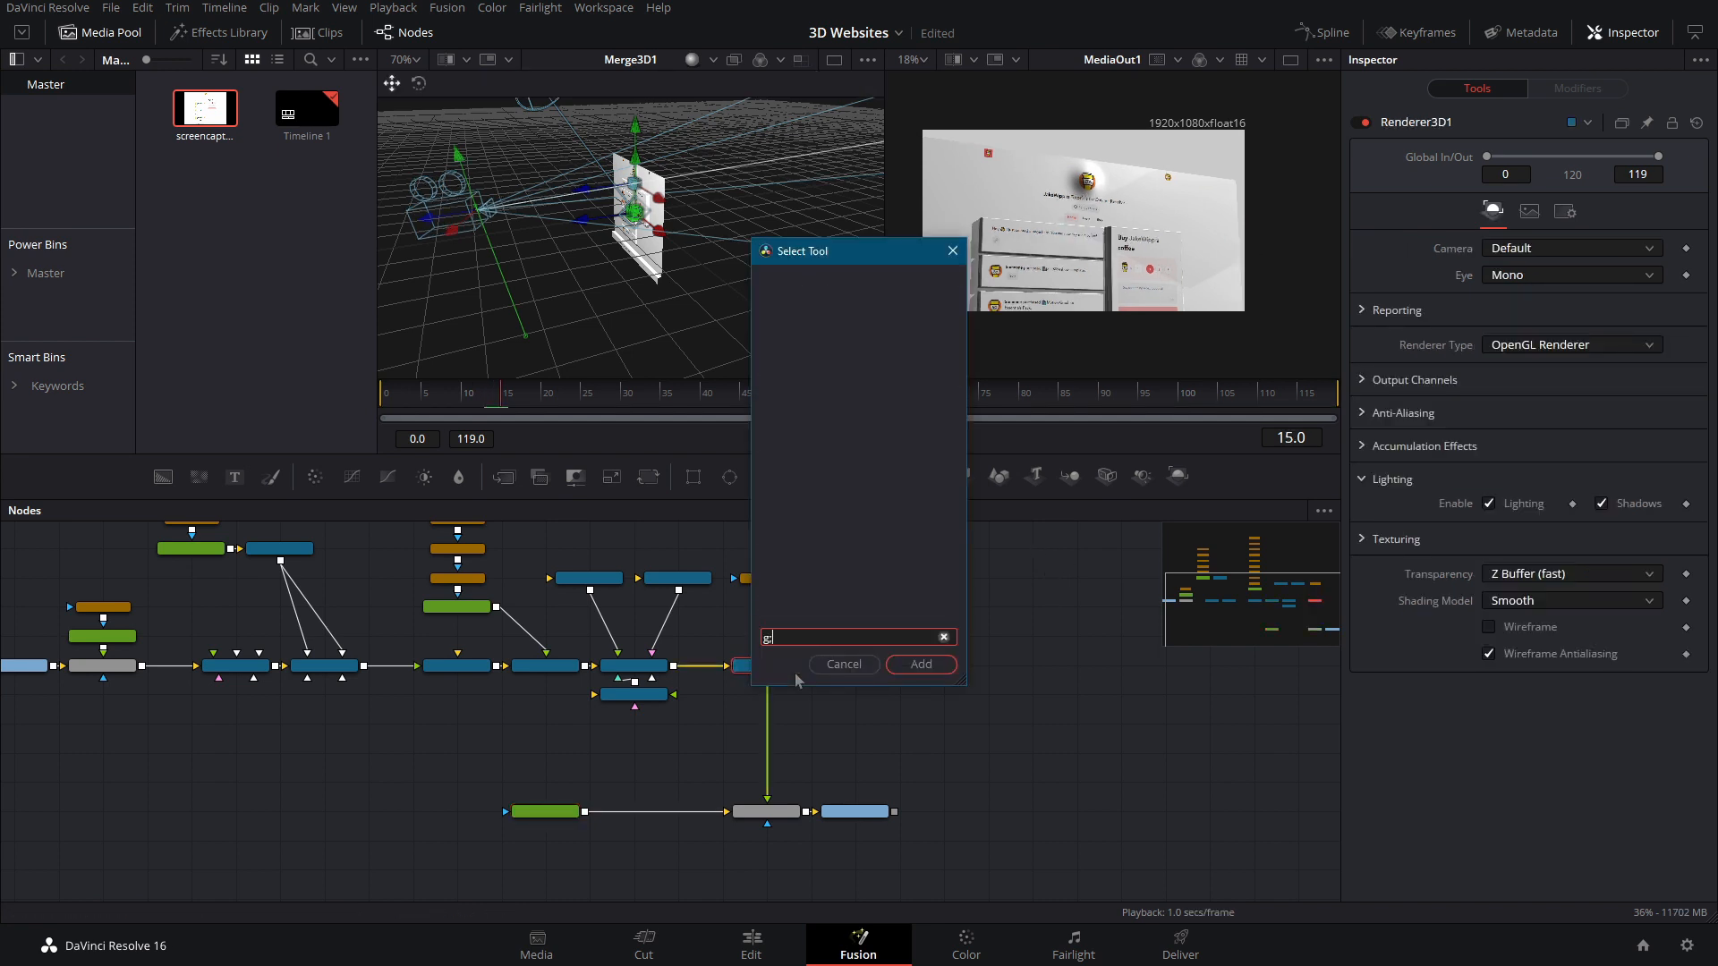
pyautogui.write('ow')
pyautogui.press('Return')
pyautogui.press('Delete')
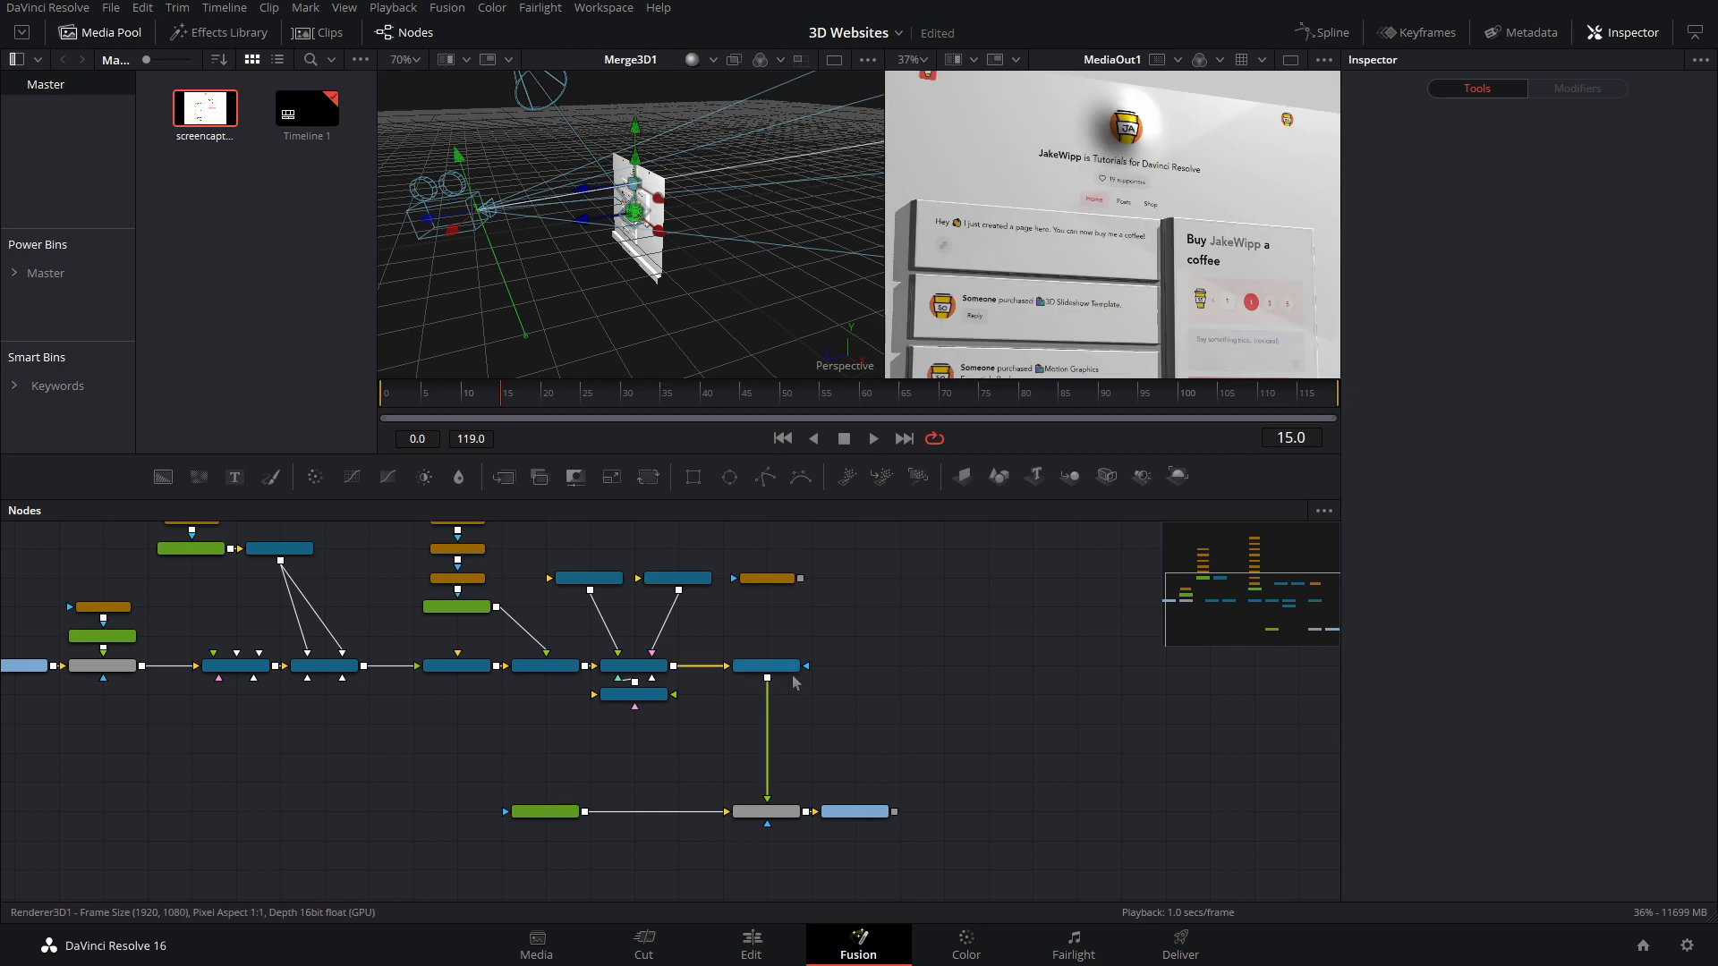
# Step: Add a Soft Glow after Renderer3D1 and set its Gain to 0.394 and Glow Size to 19.7
pyautogui.click(792, 678)
pyautogui.hotkey('shift', 'space')
pyautogui.write('soft')
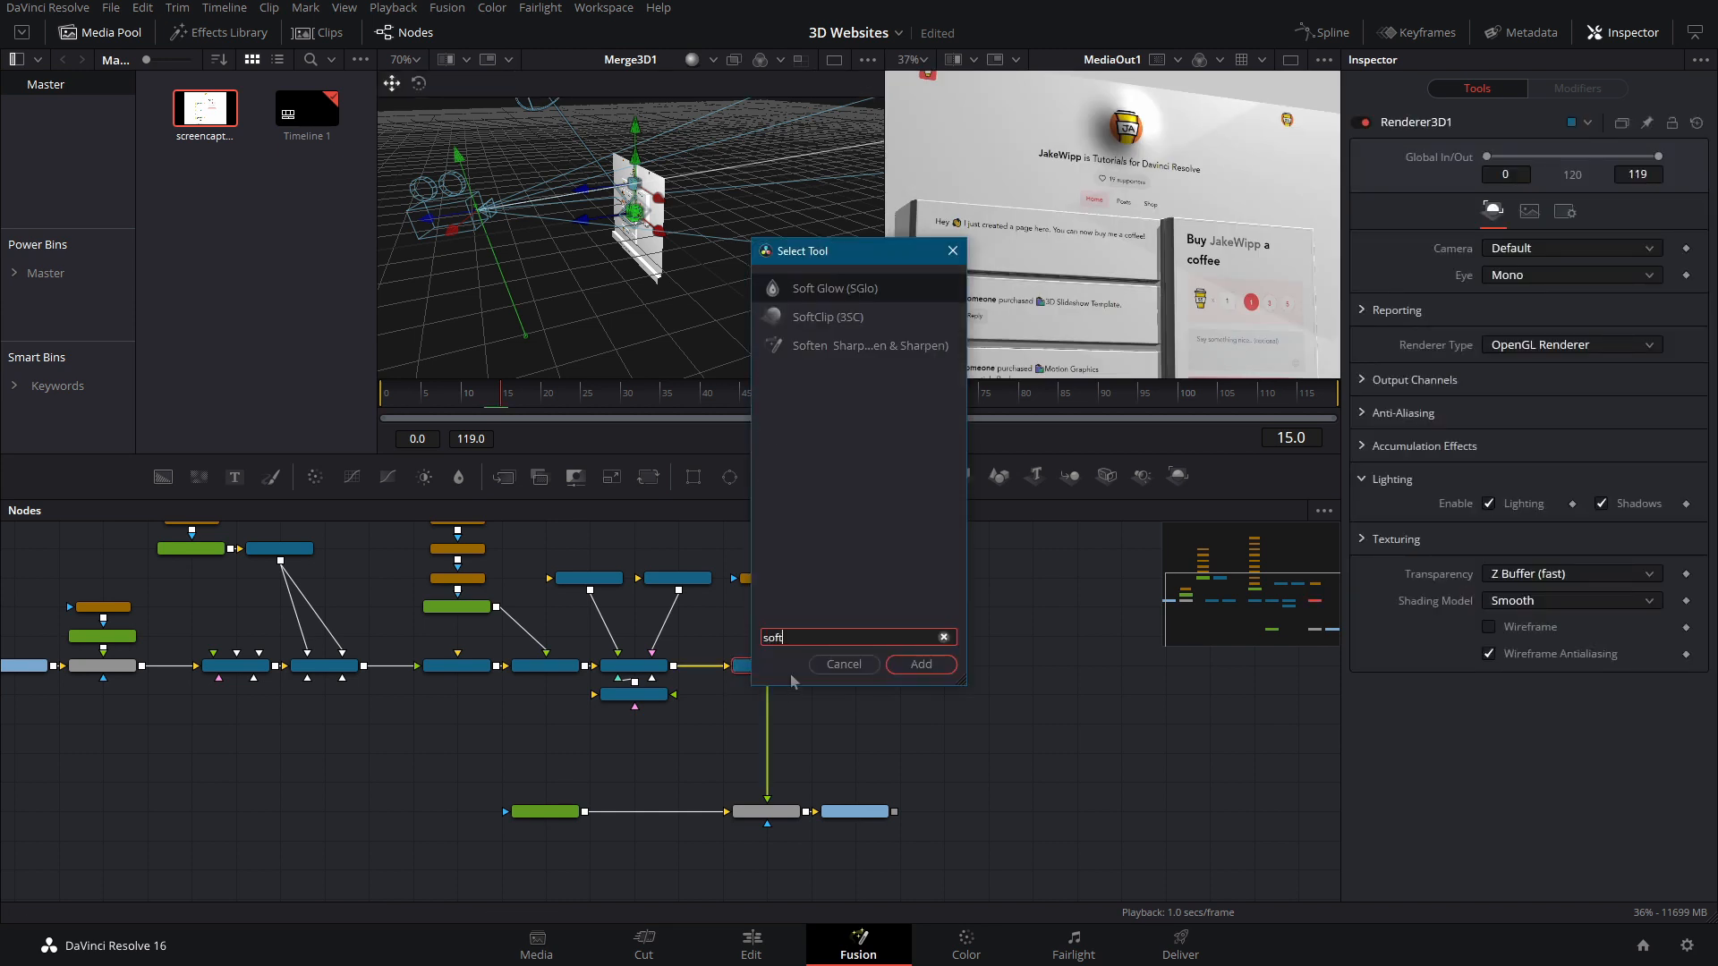
pyautogui.press('Return')
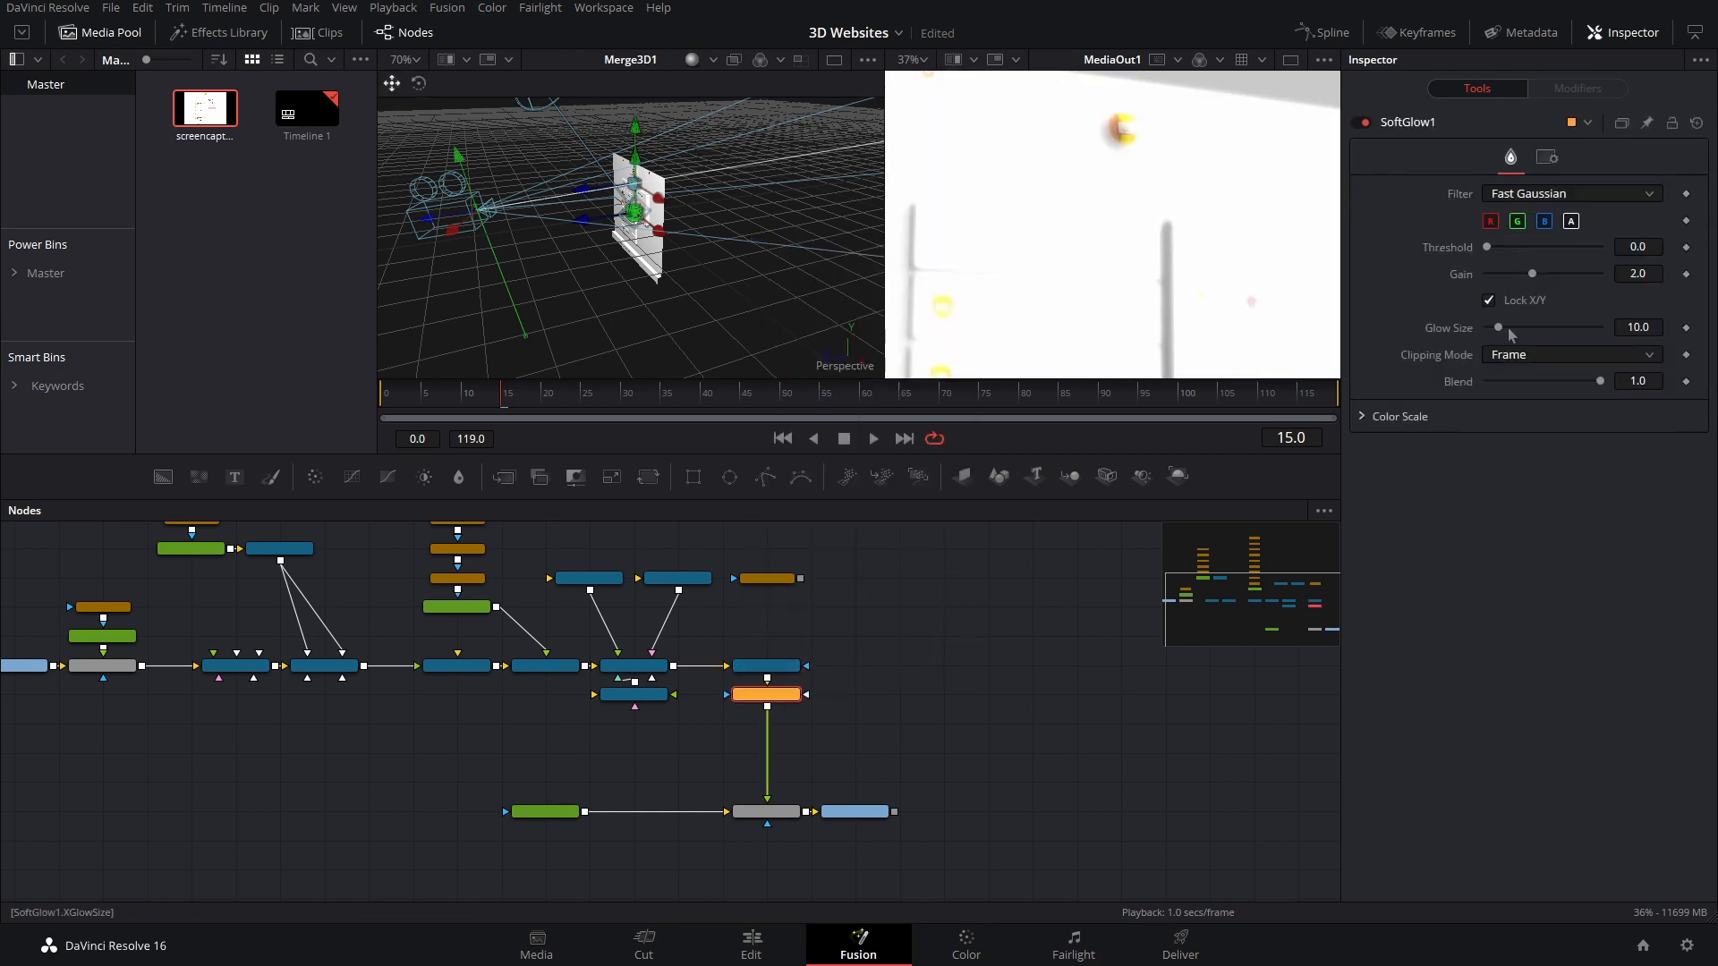
pyautogui.moveTo(1510, 334); pyautogui.dragTo(1503, 288)
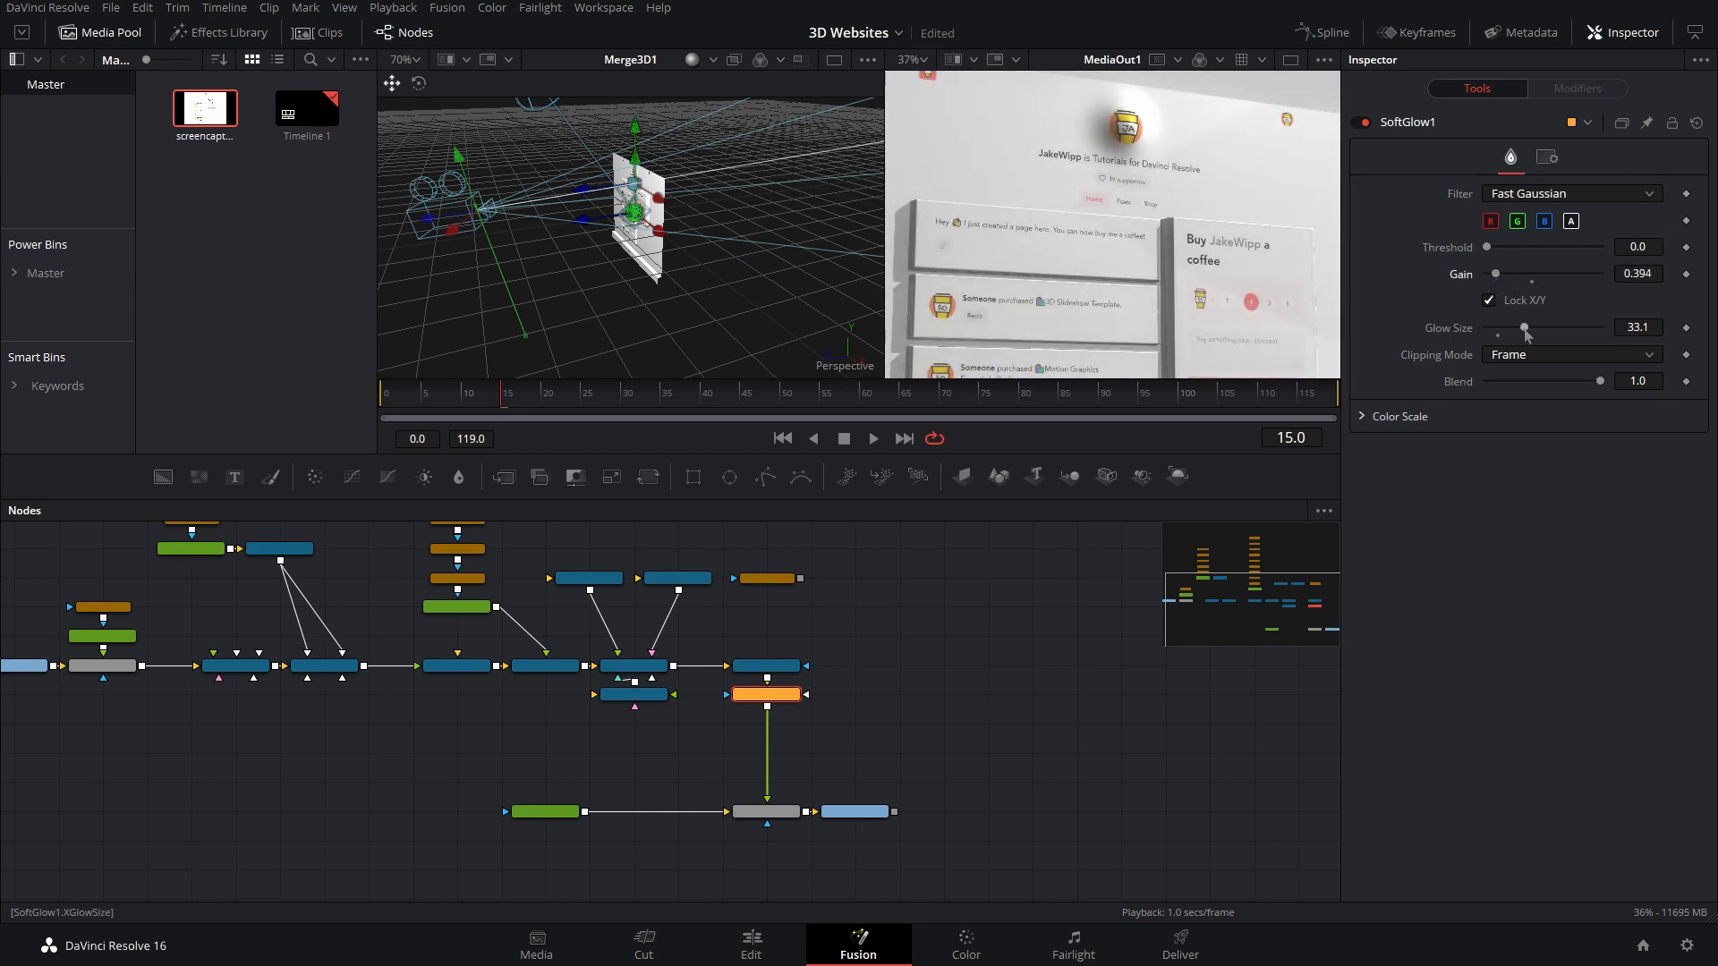
pyautogui.moveTo(1525, 330); pyautogui.dragTo(1509, 329)
# Step: Examine the glow in the MediaOut1 view at several frames of the camera animation
pyautogui.scroll(-4, 1155, 251)
pyautogui.moveTo(1155, 252)
pyautogui.mouseDown()
pyautogui.moveTo(1160, 307)
pyautogui.moveTo(1188, 250)
pyautogui.mouseUp()
pyautogui.scroll(3, 1161, 308)
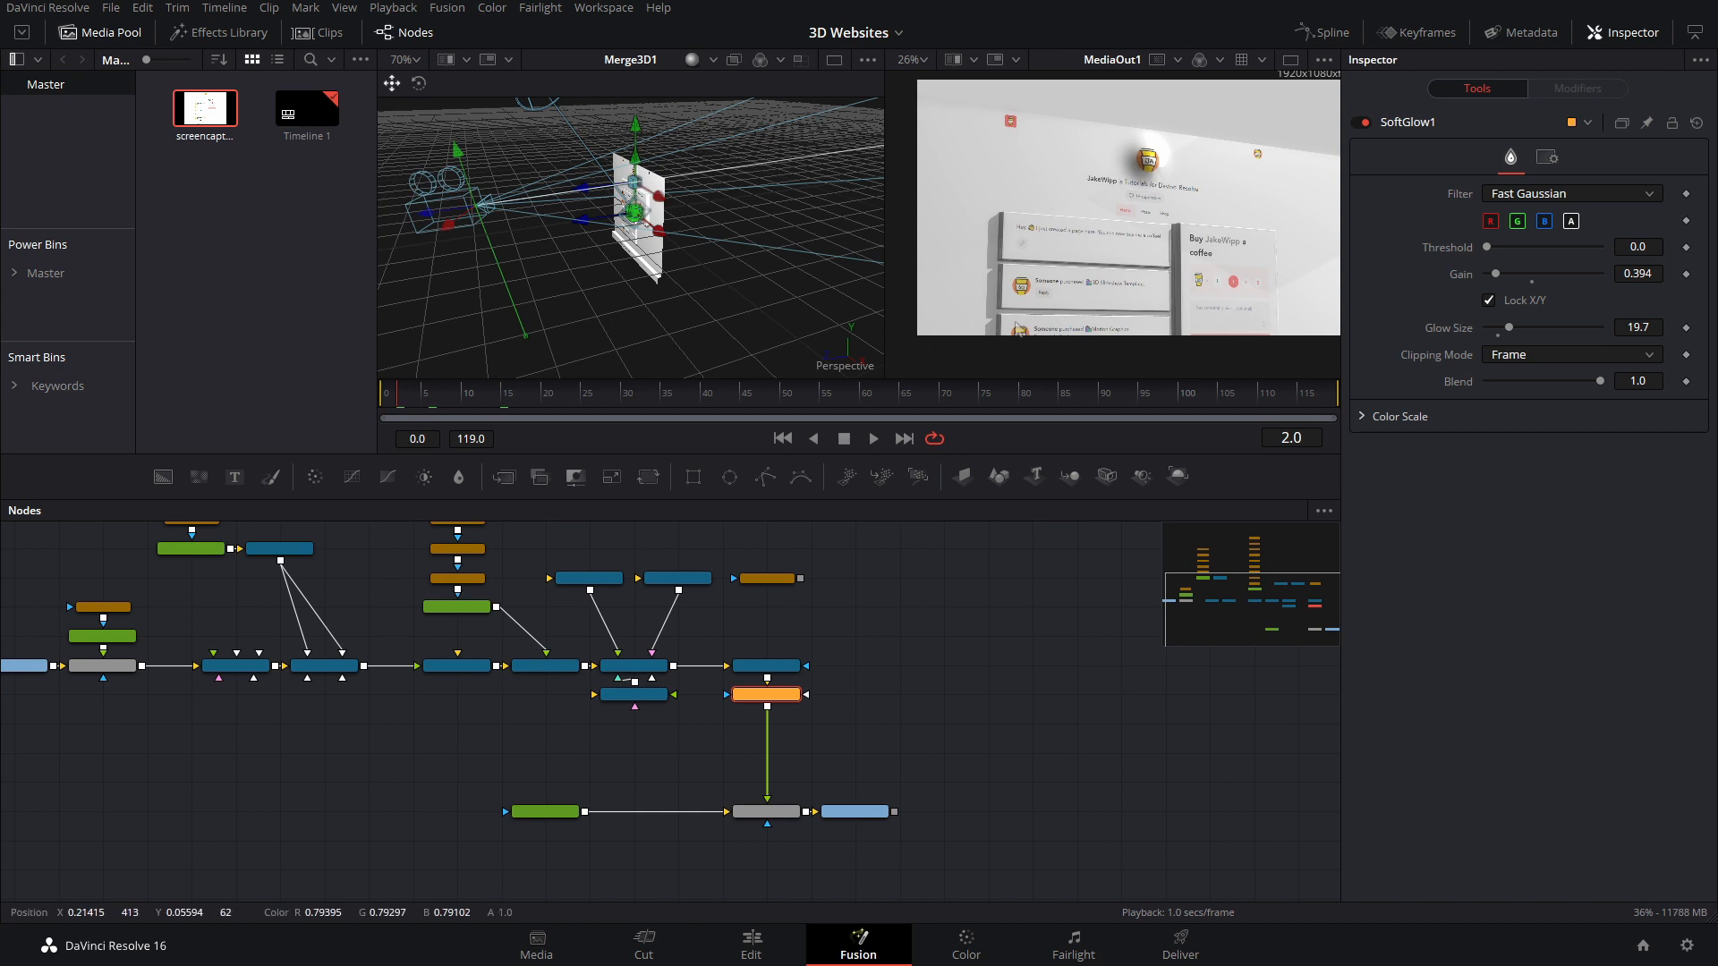
pyautogui.click(979, 395)
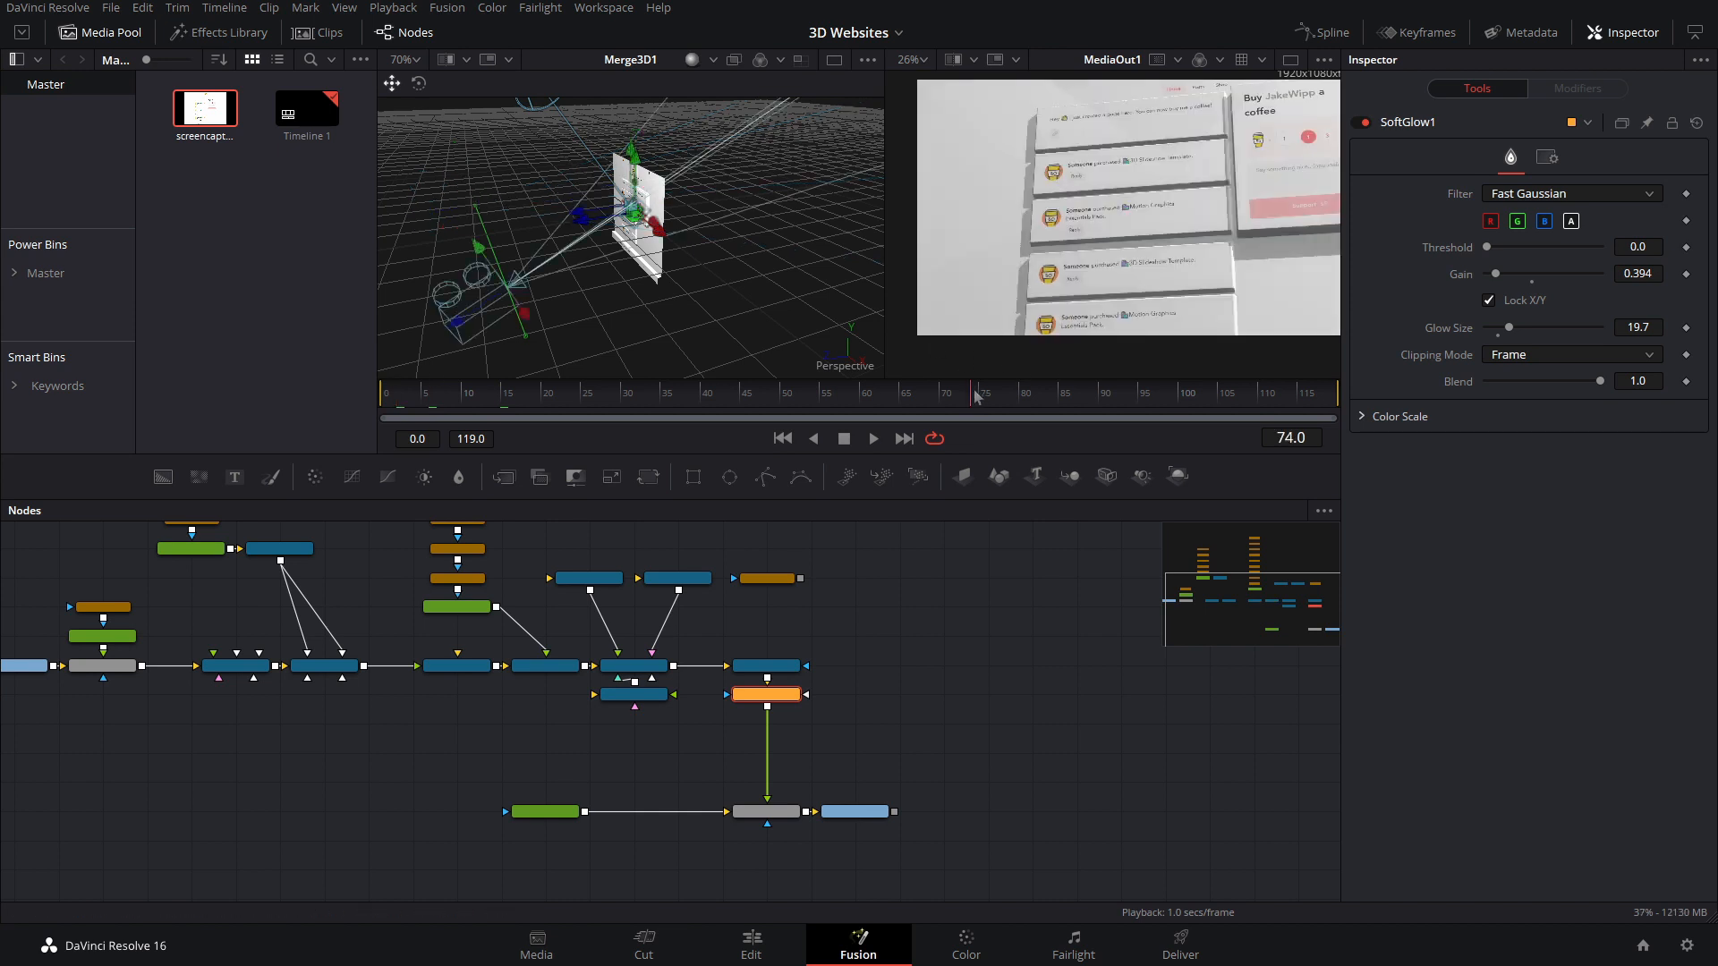
pyautogui.click(1192, 391)
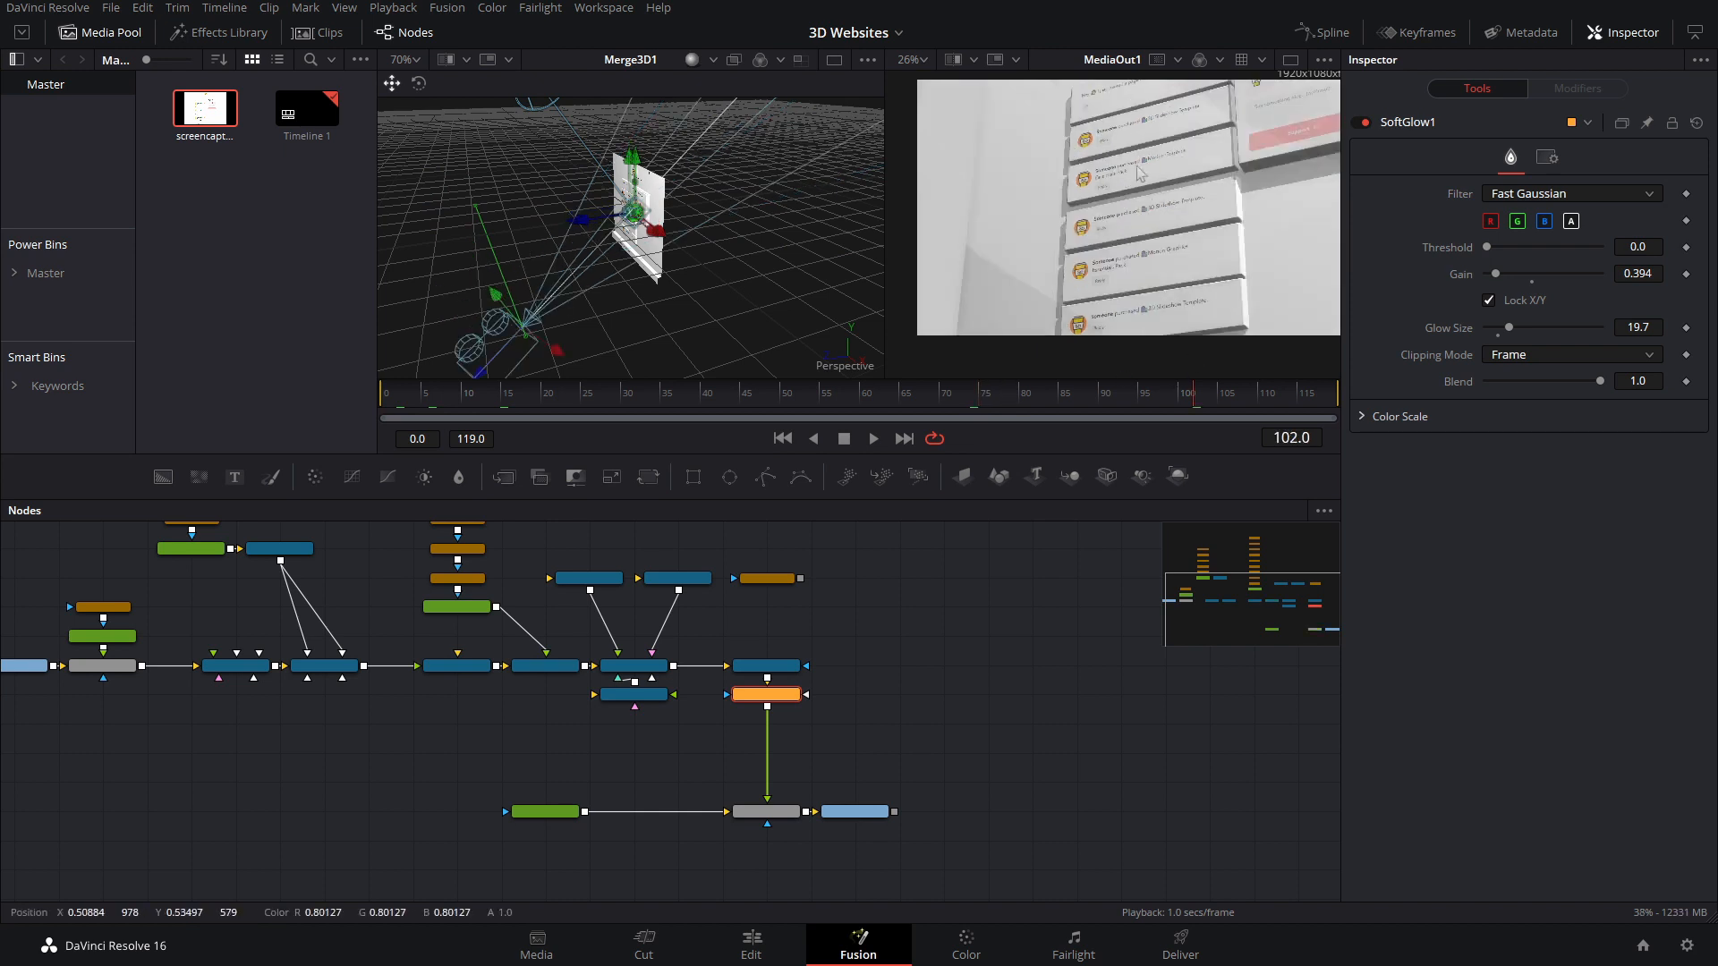
pyautogui.moveTo(1150, 392); pyautogui.dragTo(803, 392)
# Step: Move SoftGlow1 down close to the final merge and insert a Depth Blur between Renderer3D1 and SoftGlow1
pyautogui.moveTo(775, 698); pyautogui.dragTo(774, 791)
pyautogui.click(769, 667)
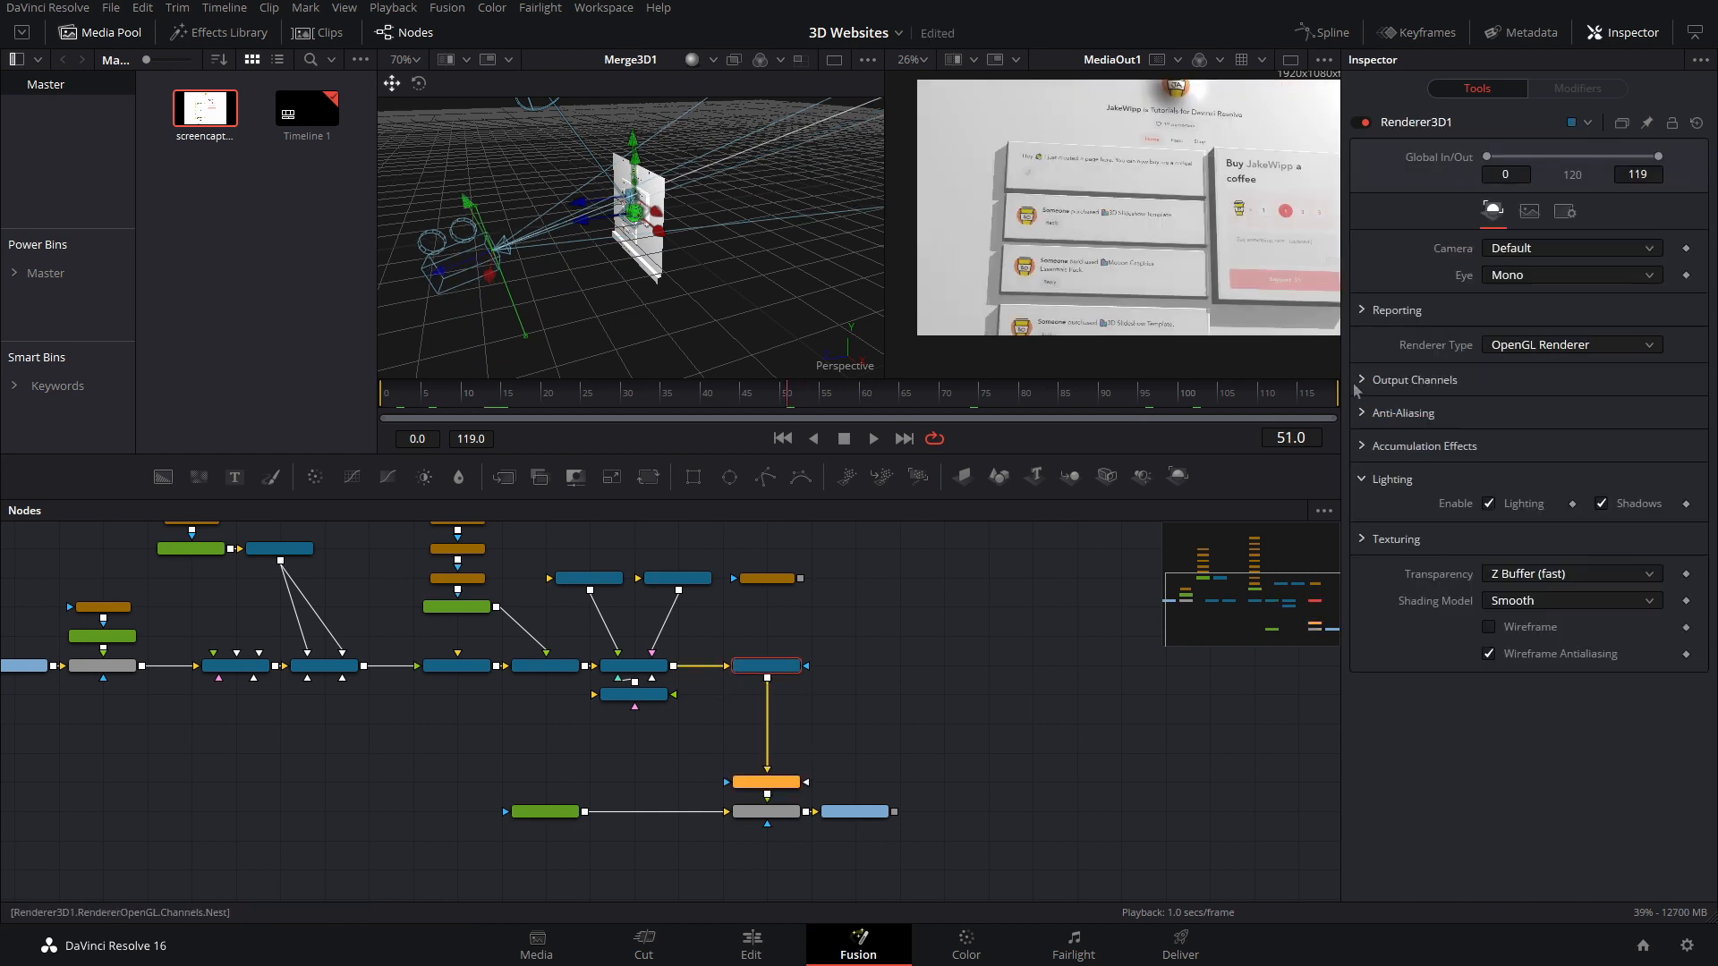
pyautogui.click(1365, 381)
pyautogui.click(1363, 380)
pyautogui.click(1140, 477)
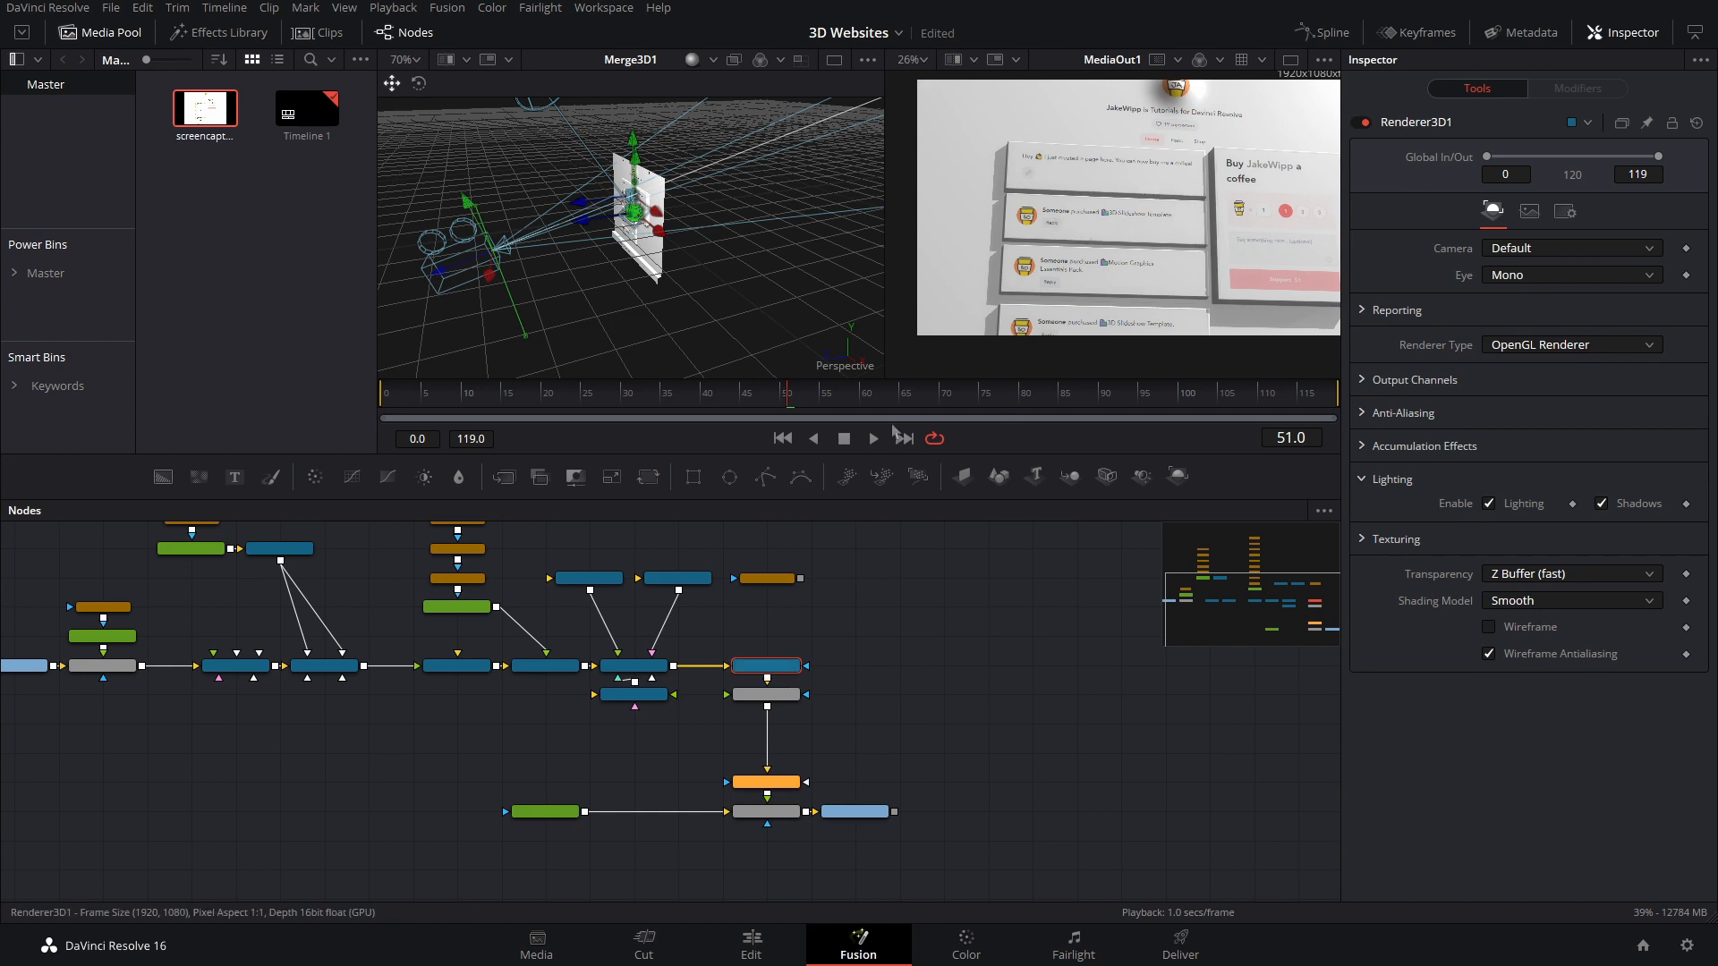
# Step: Check Renderer3D1's output in the second viewer and return that viewer to MediaOut1
pyautogui.press('2')
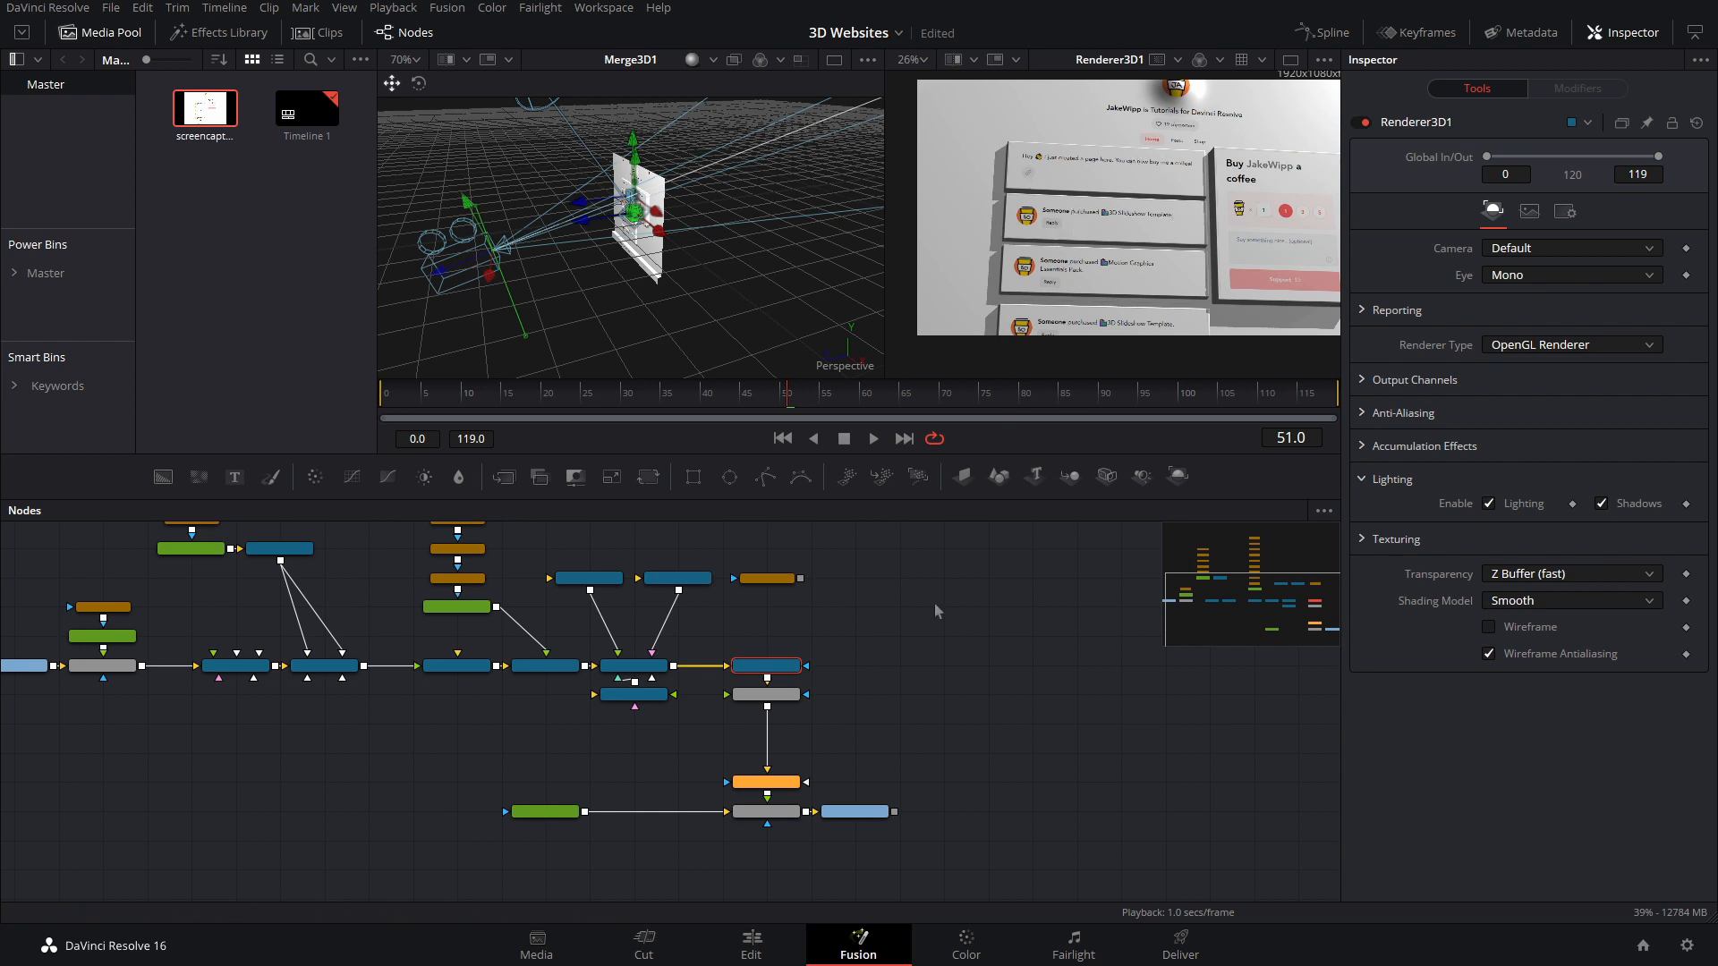
pyautogui.click(839, 810)
pyautogui.press('2')
pyautogui.click(637, 667)
pyautogui.scroll(3, 753, 670)
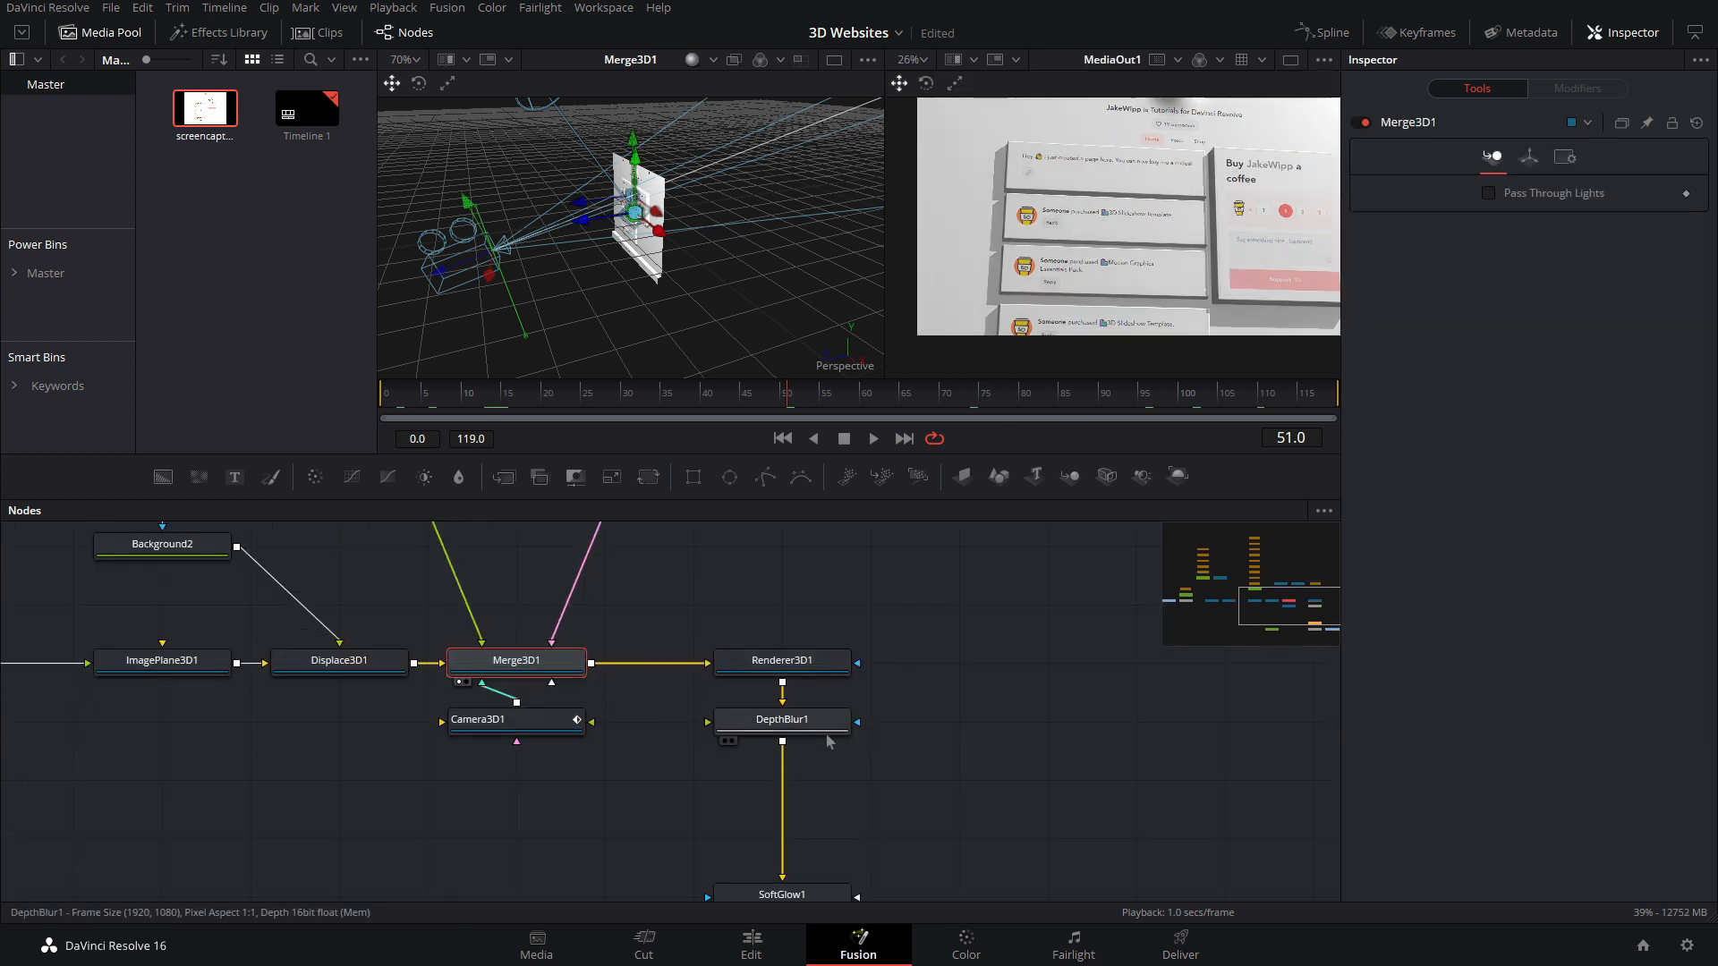
# Step: Set DepthBlur1's Z Scale to 1 and its Blur Size to 10
pyautogui.click(782, 721)
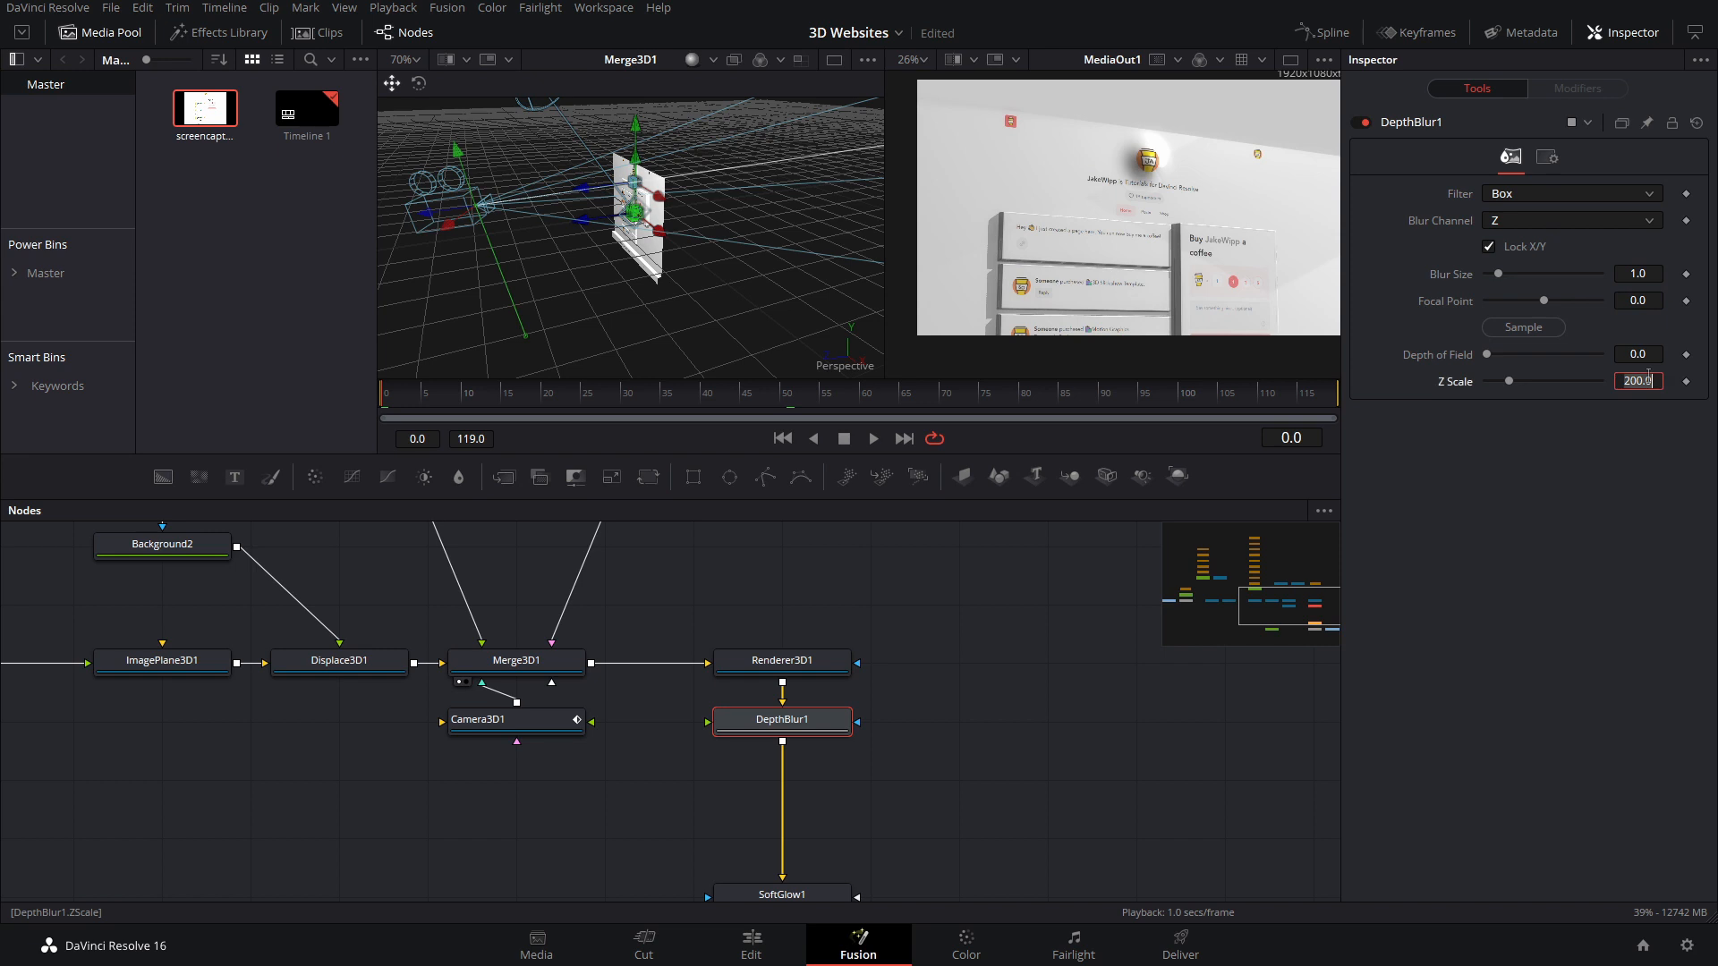
pyautogui.write('1')
pyautogui.press('Tab')
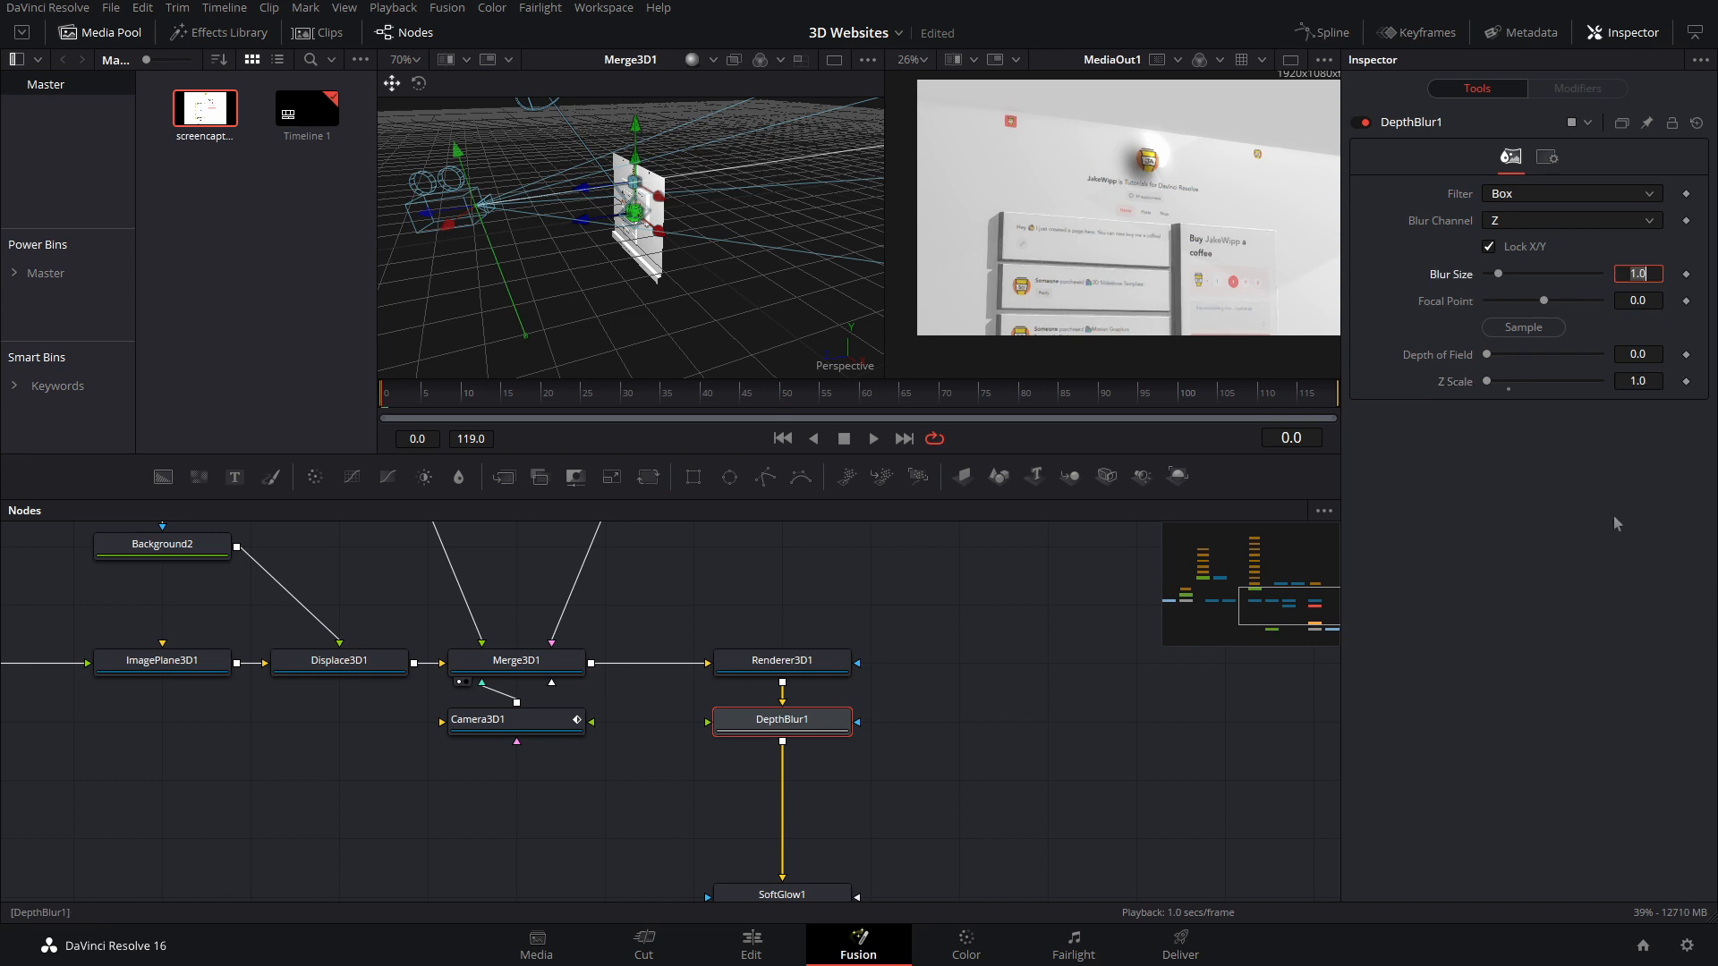
pyautogui.write('10')
pyautogui.press('Return')
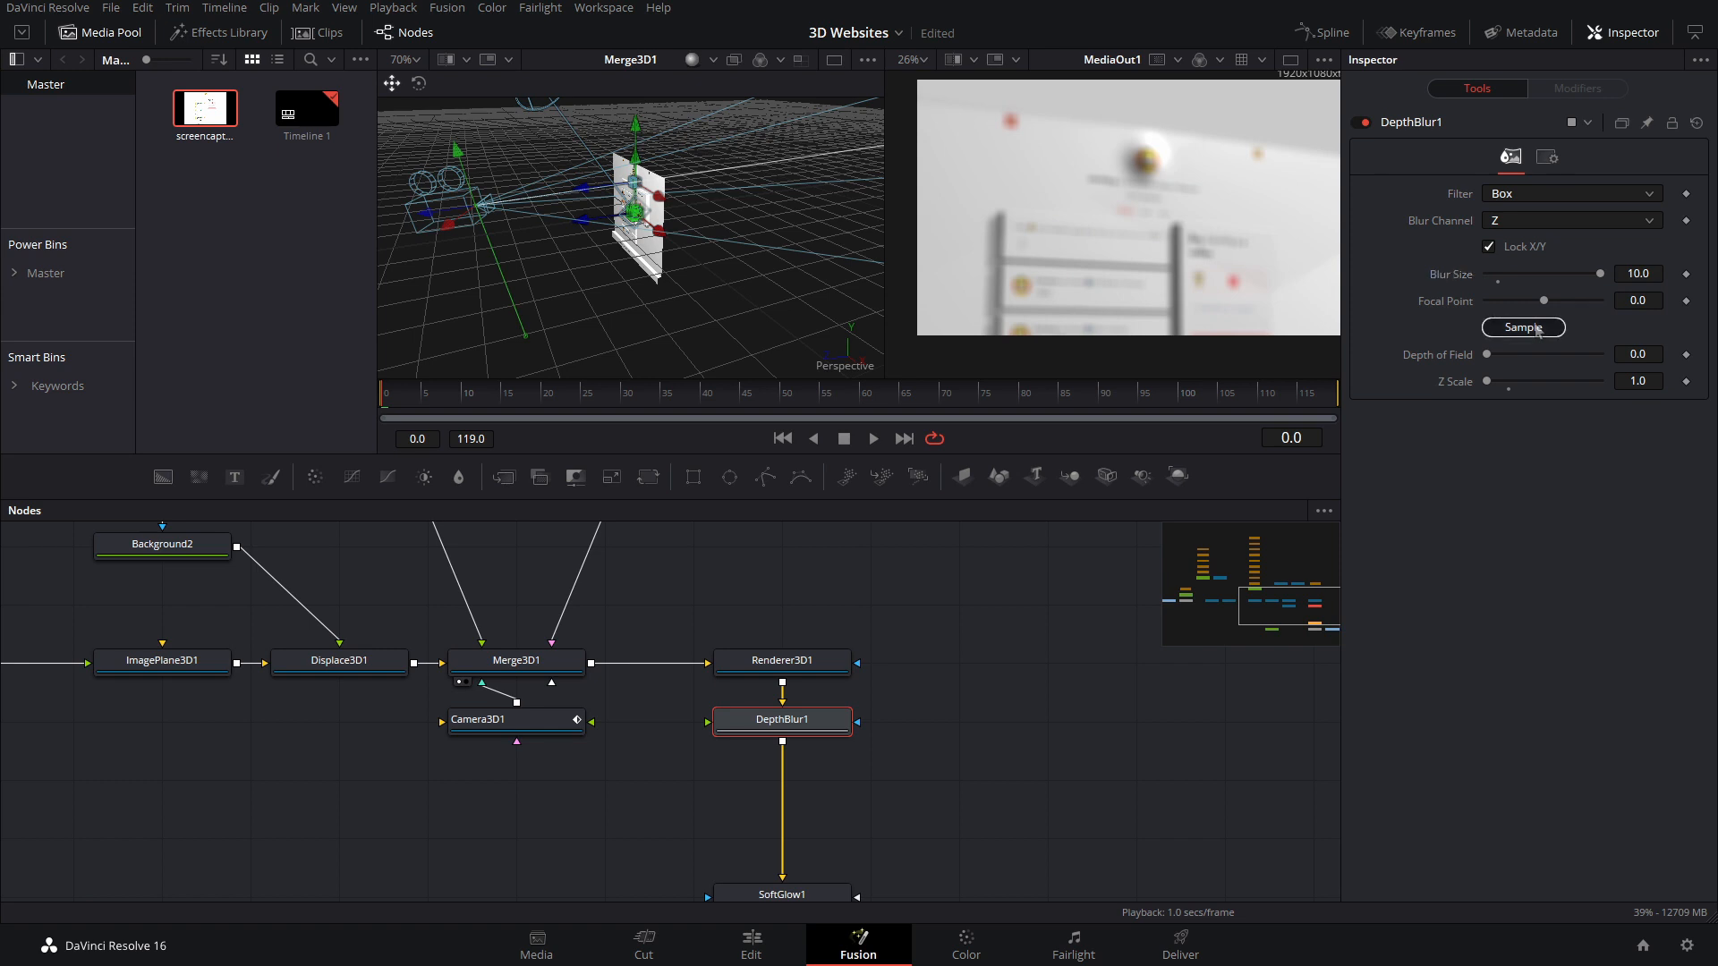
# Step: Keyframe DepthBlur1's Focal Point at frames 0 and 30 by sampling the page area that should be in focus
pyautogui.moveTo(1538, 331); pyautogui.dragTo(1140, 189)
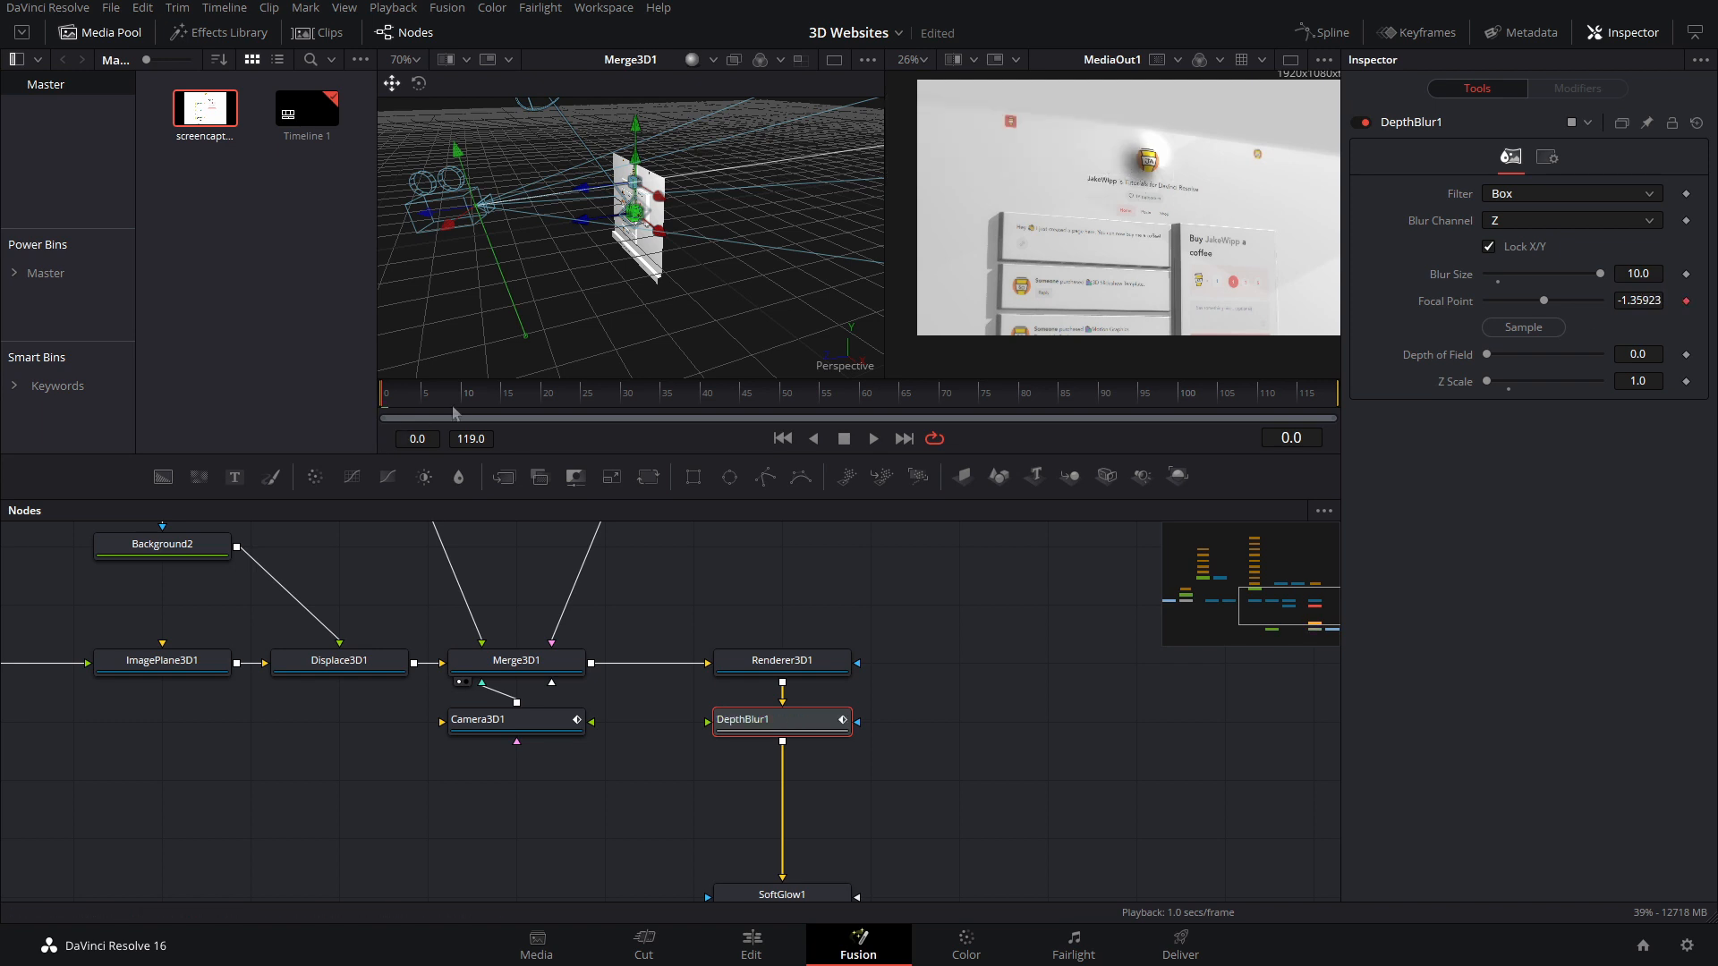
pyautogui.moveTo(453, 412); pyautogui.dragTo(628, 404)
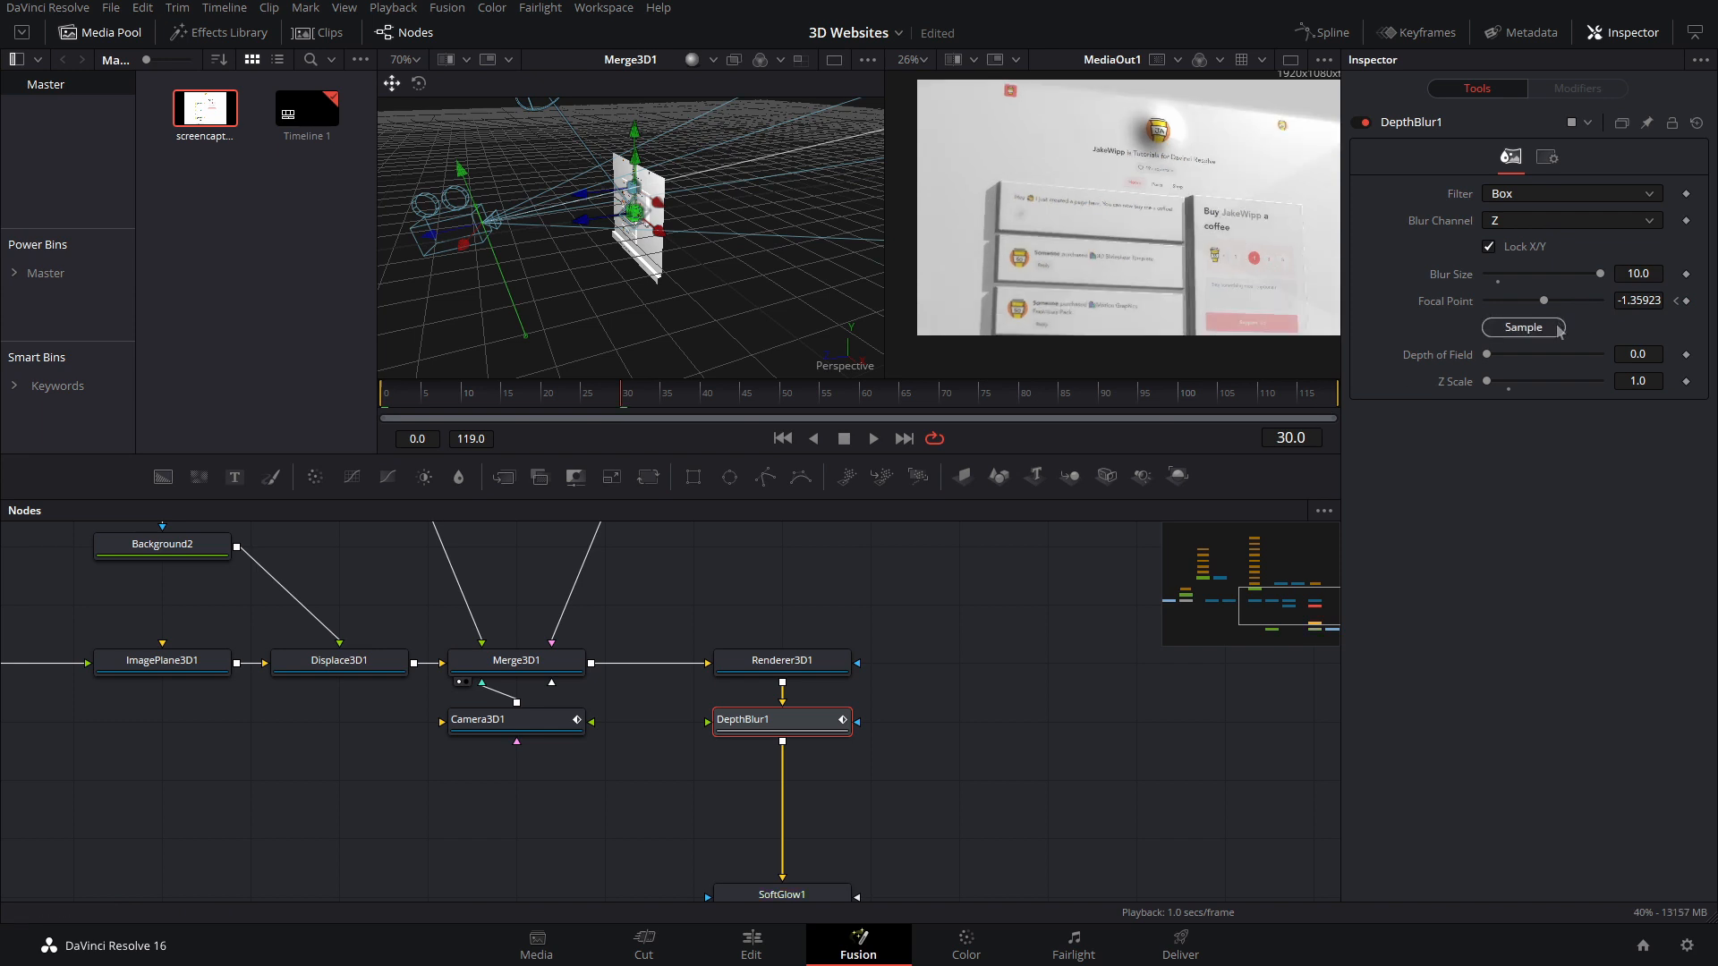
pyautogui.moveTo(1557, 326); pyautogui.dragTo(950, 109)
# Step: Sample further Focal Point keyframes for DepthBlur1 at frames 22, 52 and 40 and scrub through the focus animation
pyautogui.moveTo(579, 399)
pyautogui.mouseDown()
pyautogui.moveTo(451, 422)
pyautogui.moveTo(557, 412)
pyautogui.mouseUp()
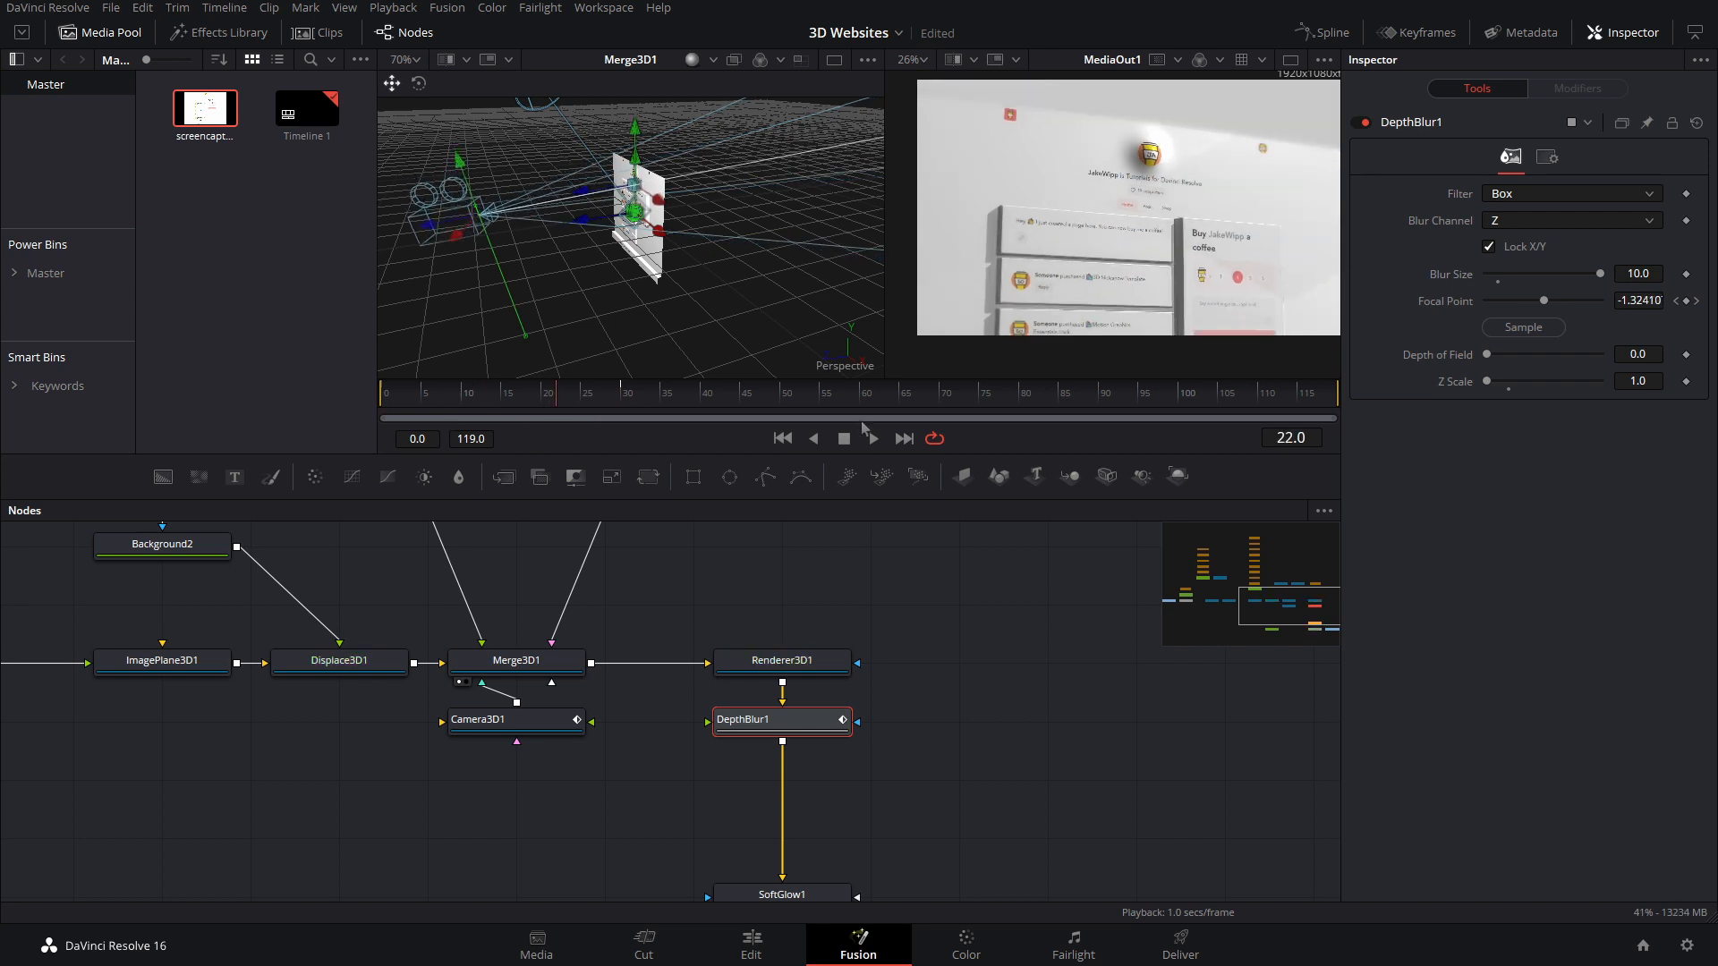
pyautogui.moveTo(1554, 328); pyautogui.dragTo(989, 144)
pyautogui.moveTo(690, 398); pyautogui.dragTo(816, 397)
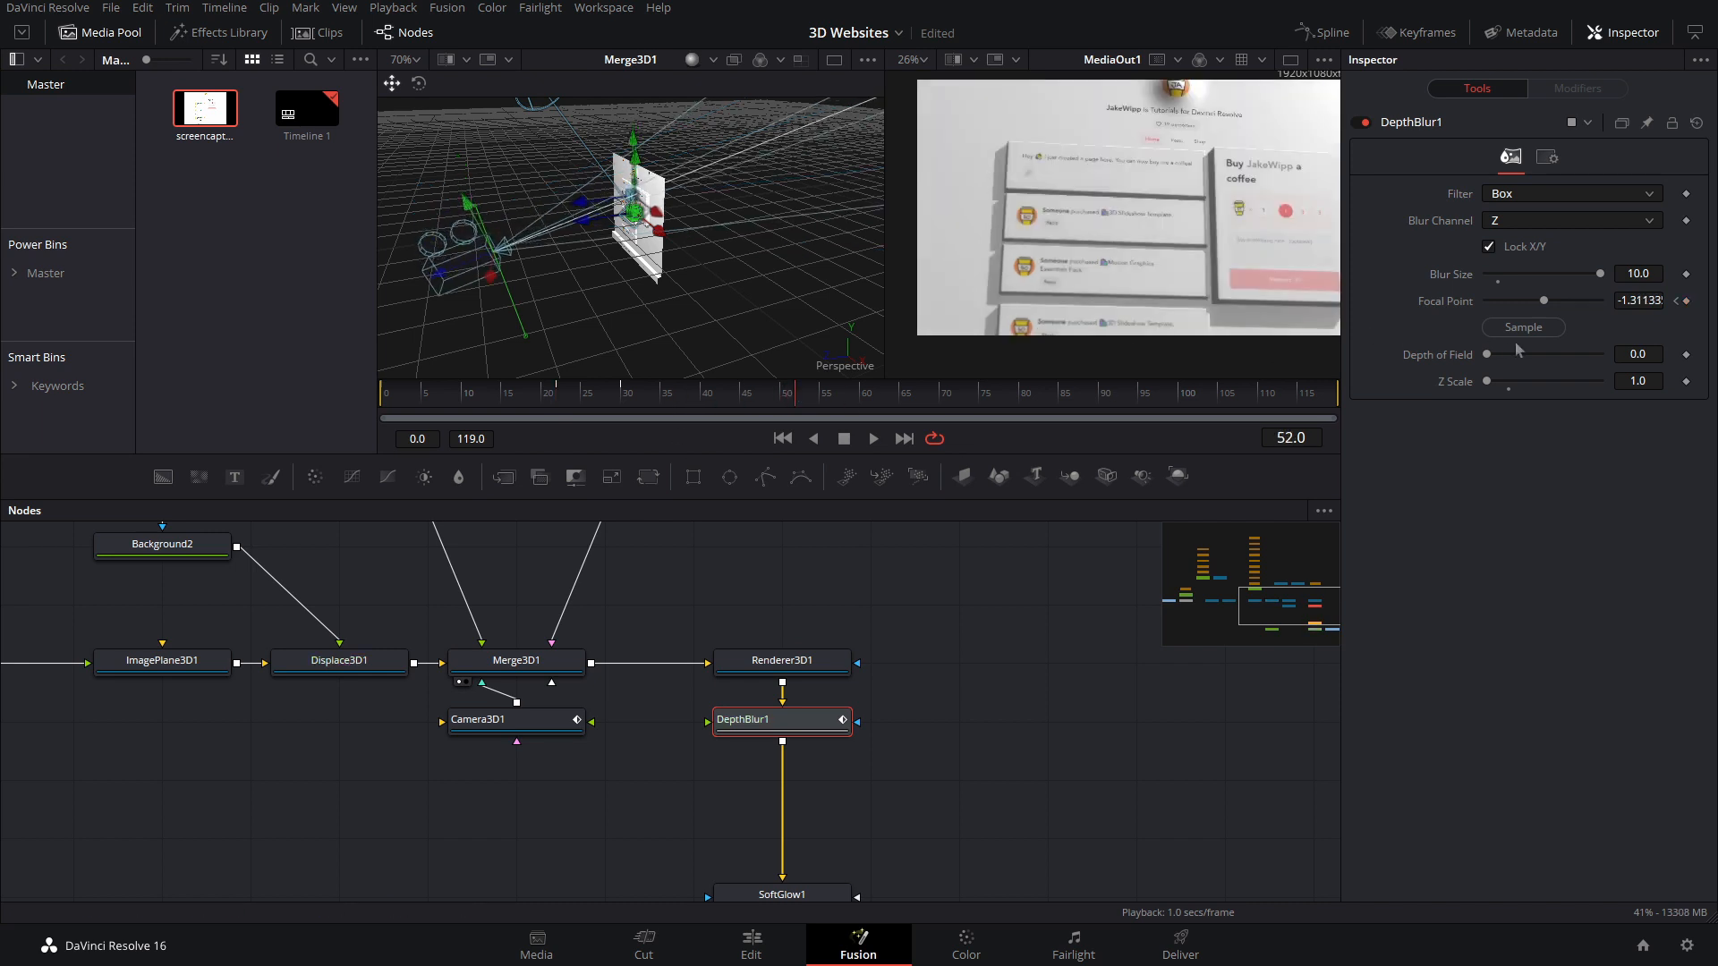
pyautogui.moveTo(1535, 329); pyautogui.dragTo(1025, 166)
pyautogui.moveTo(732, 407); pyautogui.dragTo(710, 407)
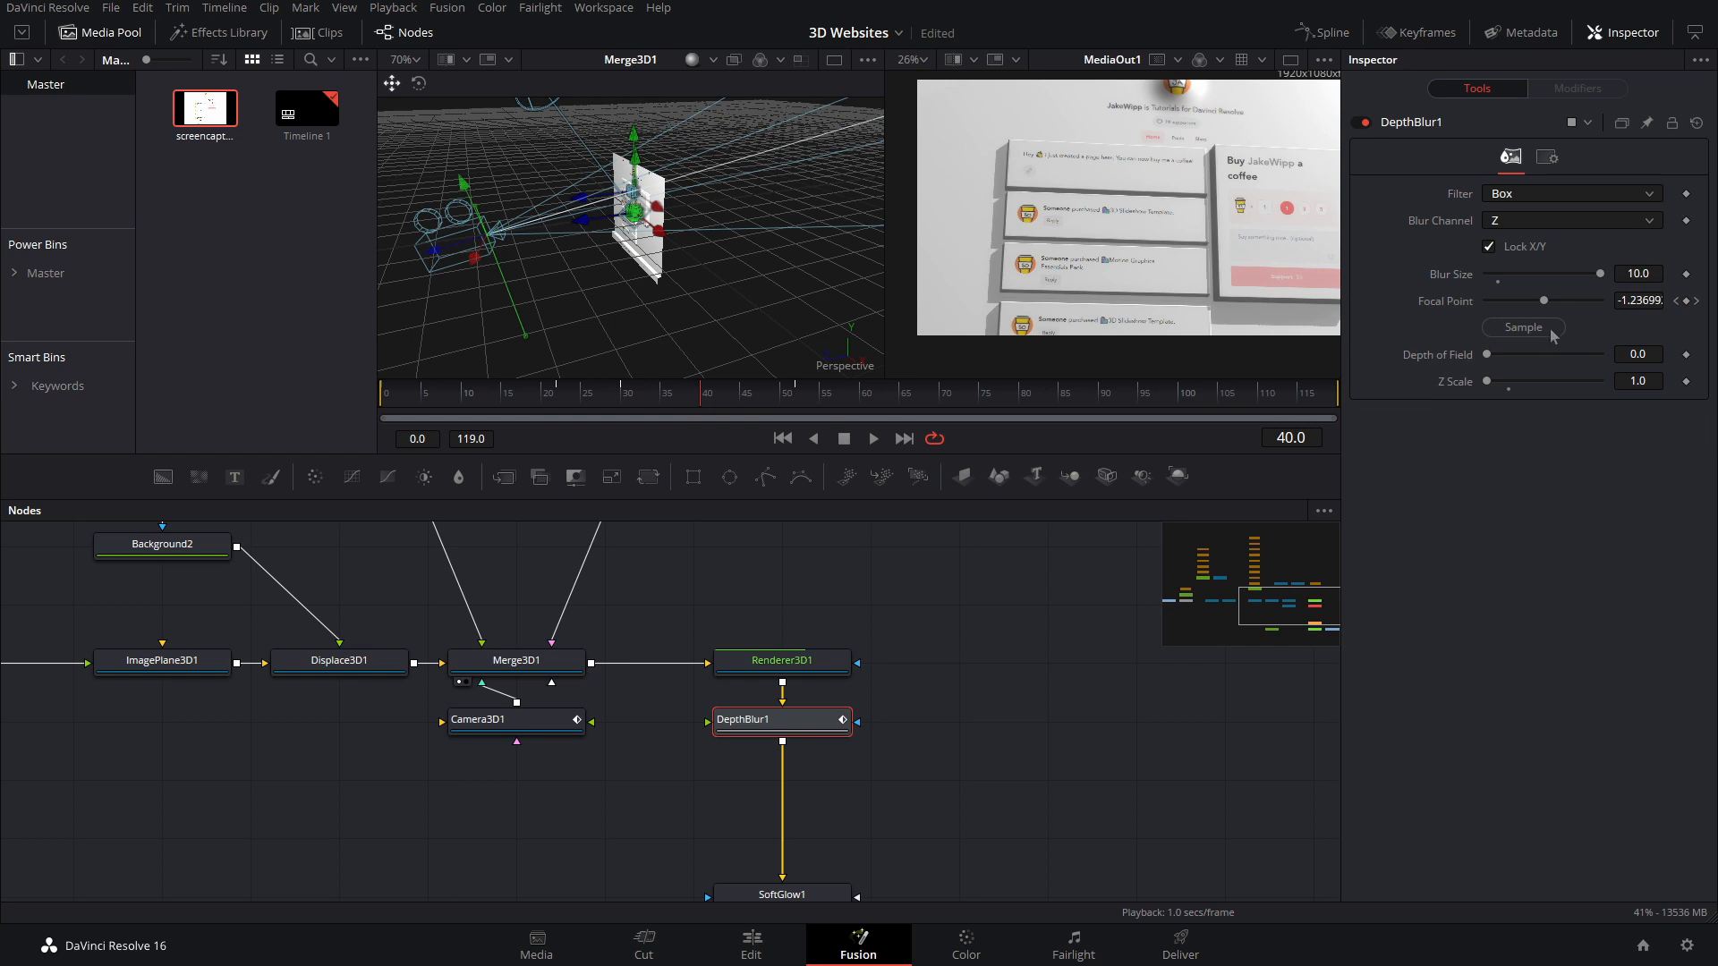
pyautogui.moveTo(1550, 331); pyautogui.dragTo(1029, 179)
pyautogui.moveTo(812, 401); pyautogui.dragTo(674, 434)
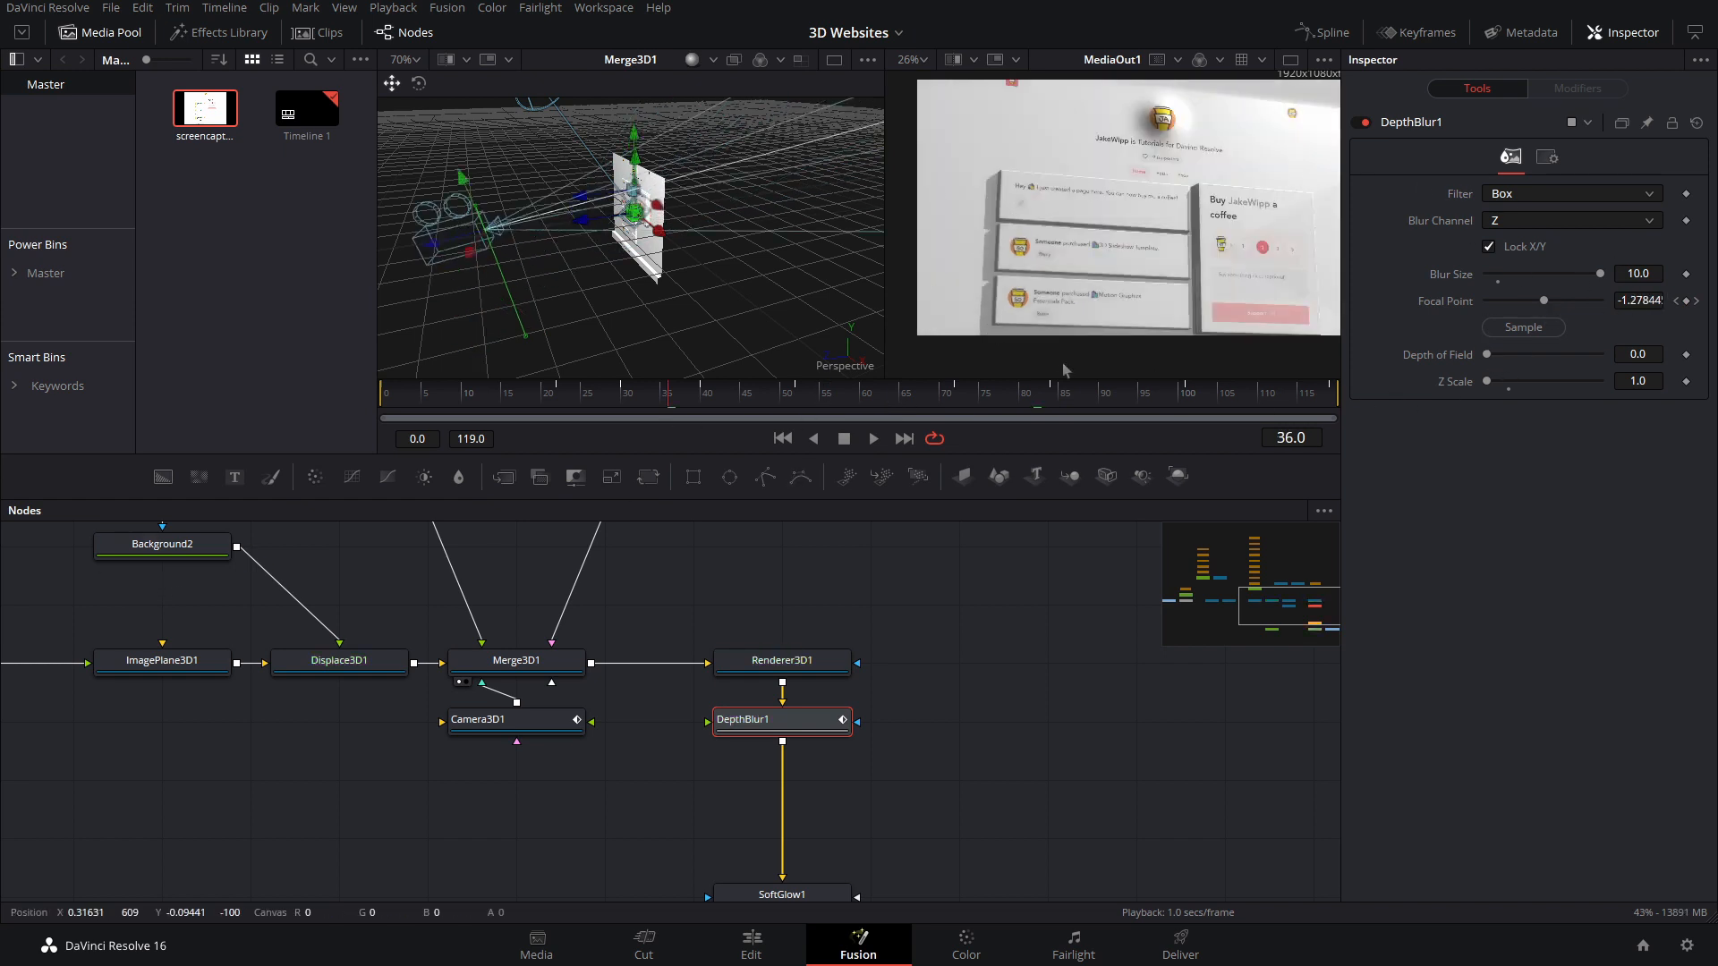
pyautogui.click(837, 664)
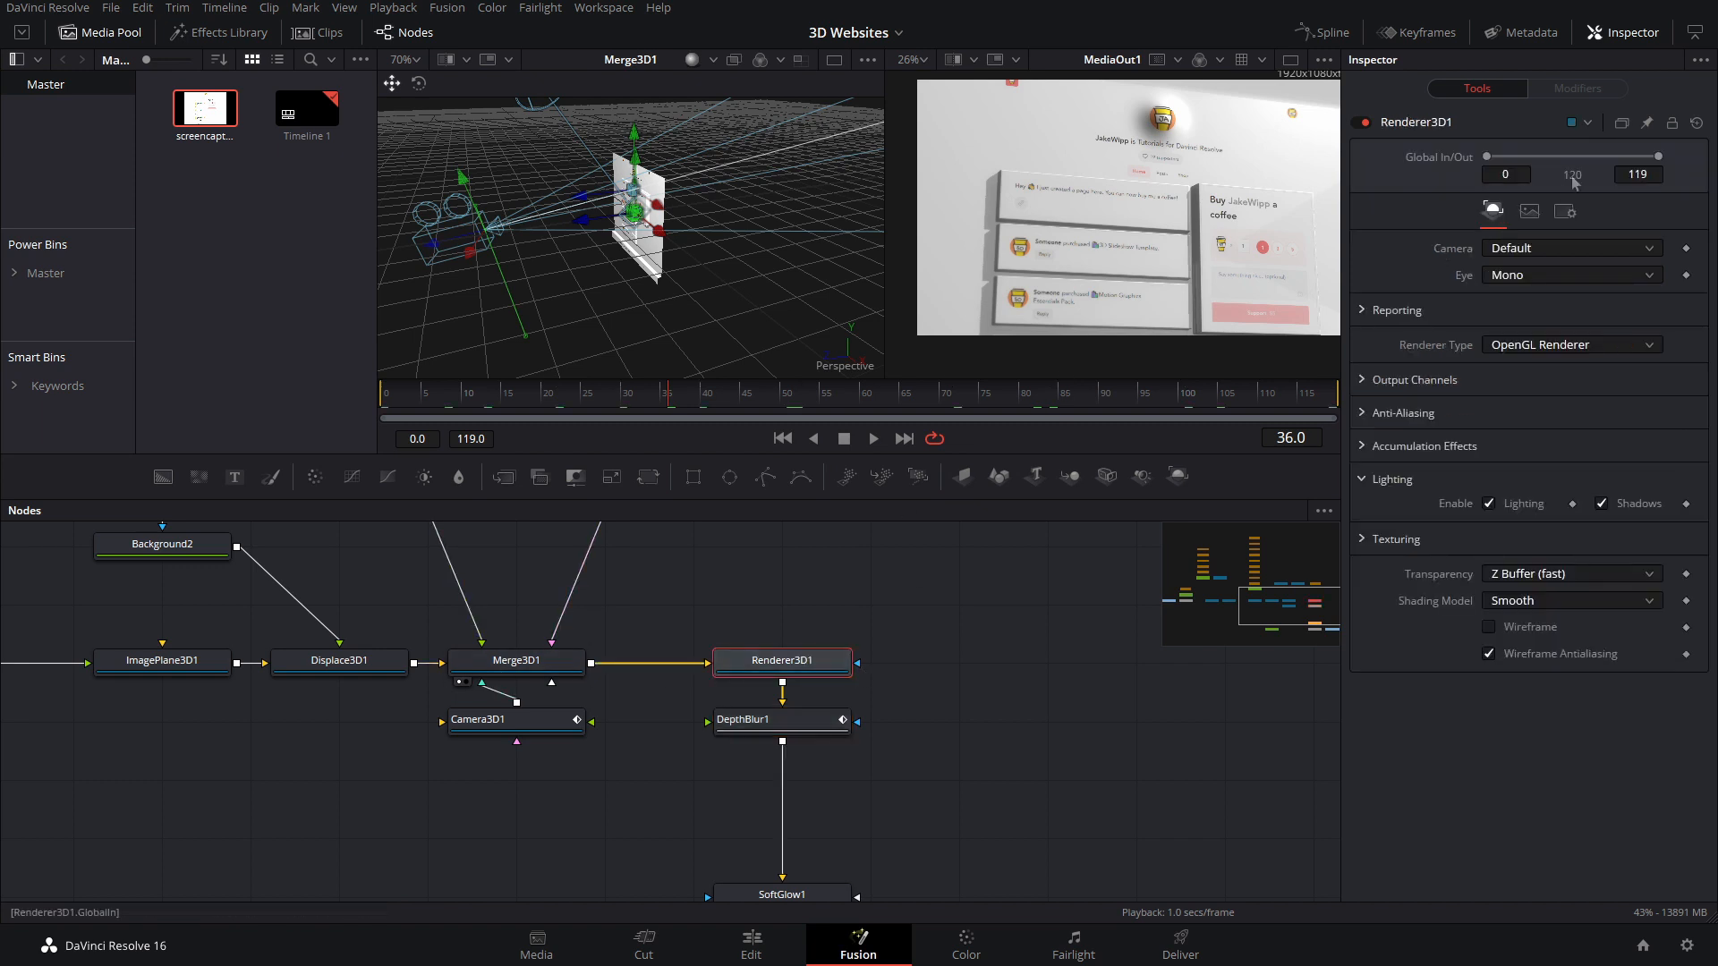
pyautogui.click(1562, 213)
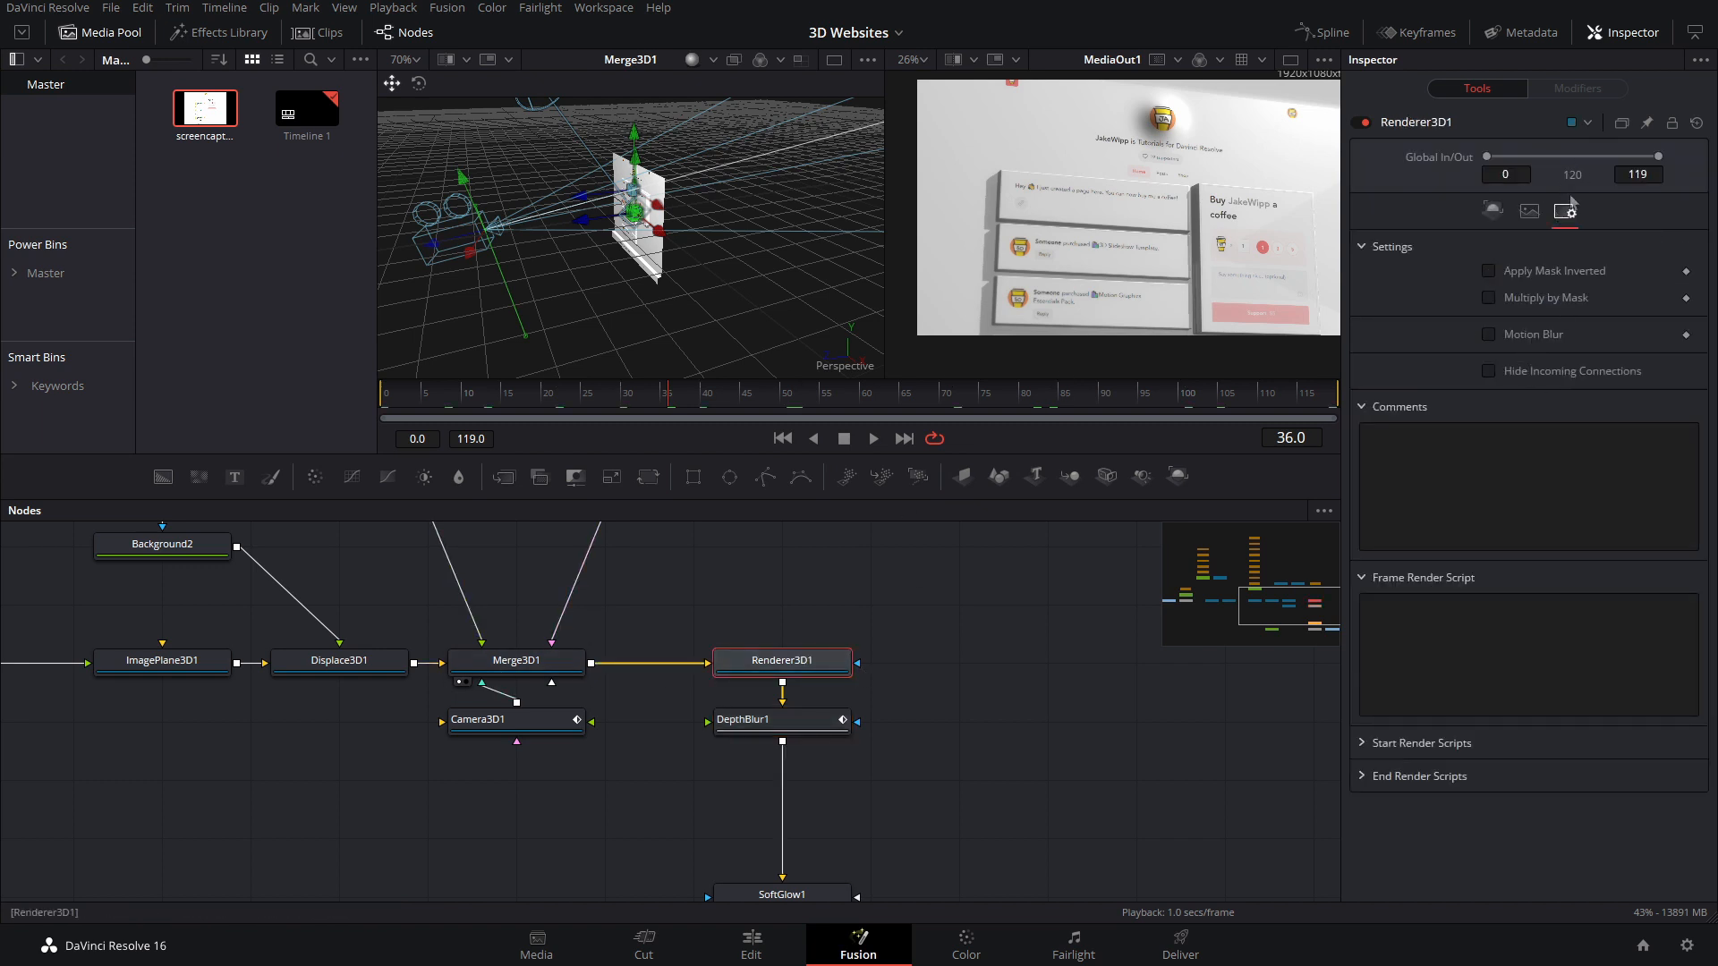
pyautogui.click(1491, 211)
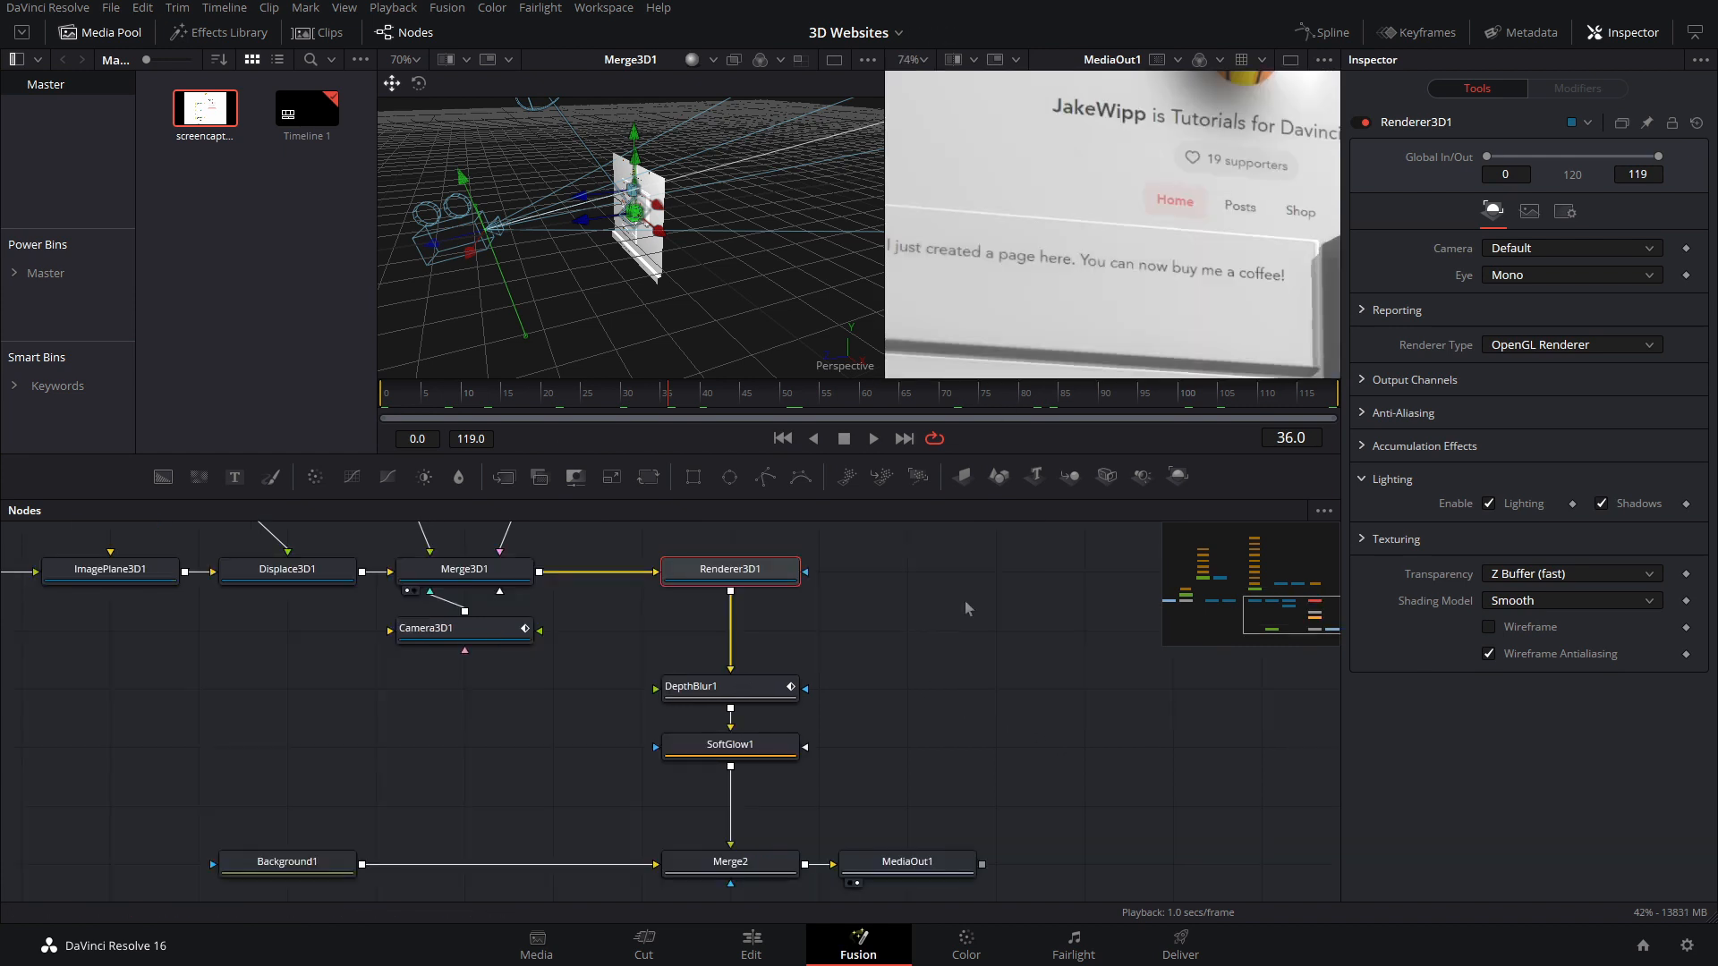
pyautogui.scroll(-3, 964, 599)
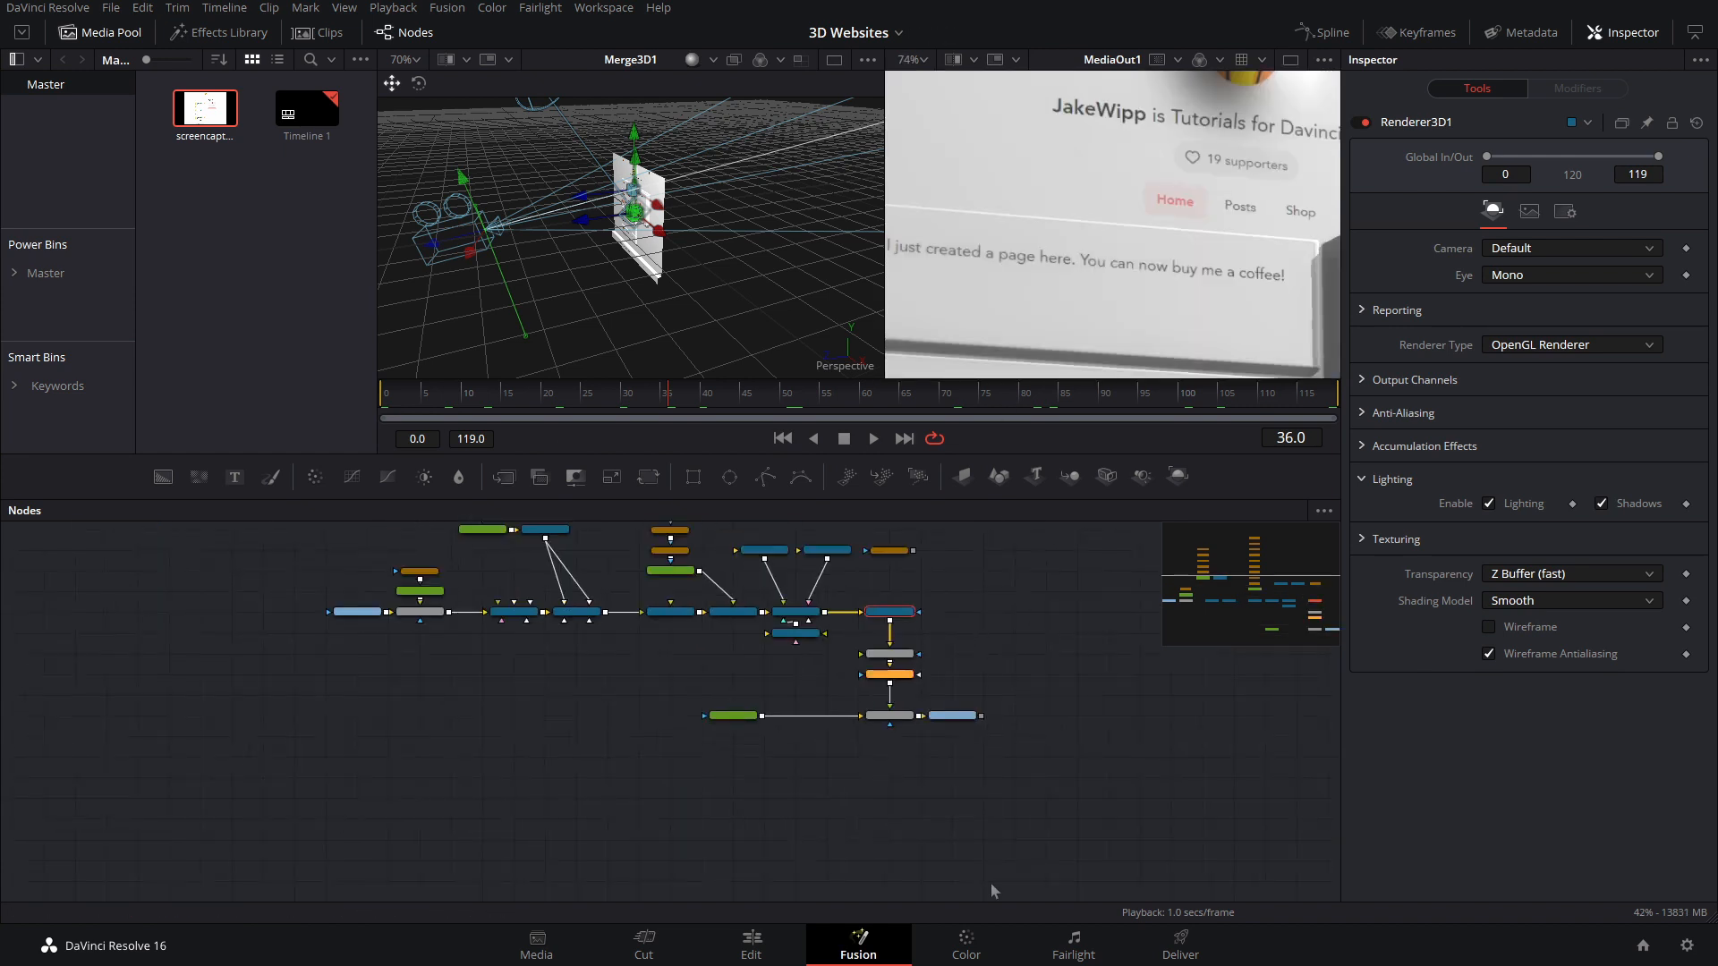
# Step: Switch to the Edit page and play the Fusion Composition from the start of the timeline
pyautogui.click(750, 947)
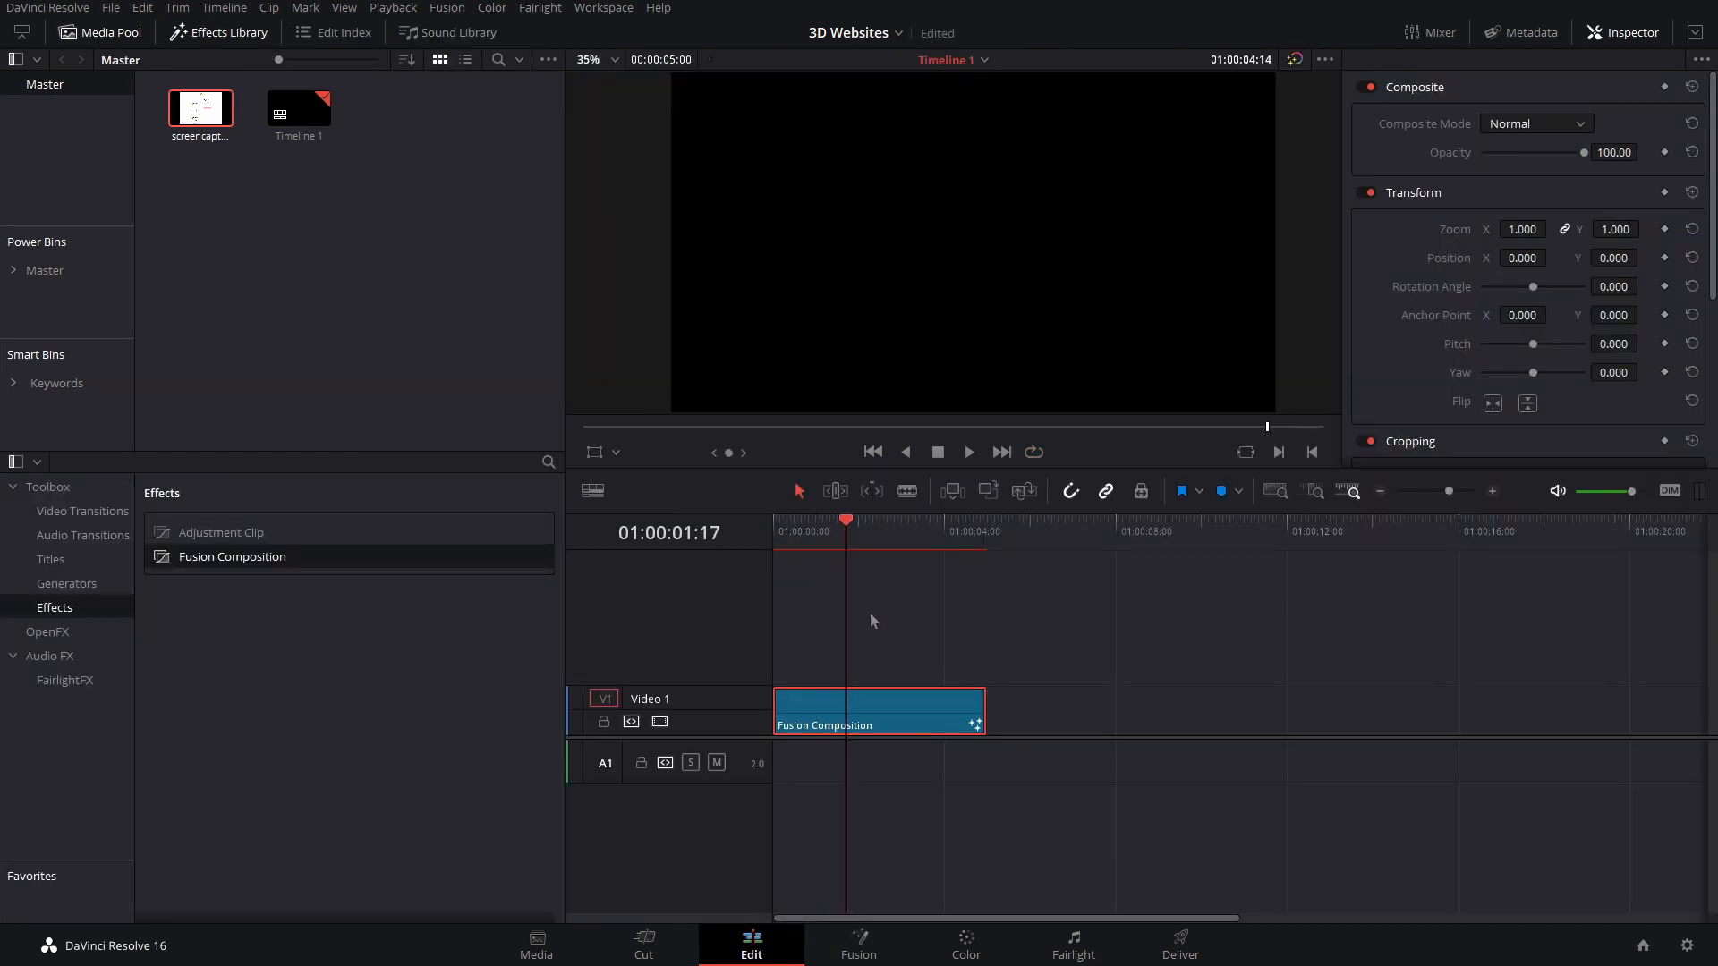
pyautogui.press('Left')
pyautogui.press('Left')
pyautogui.press('Left')
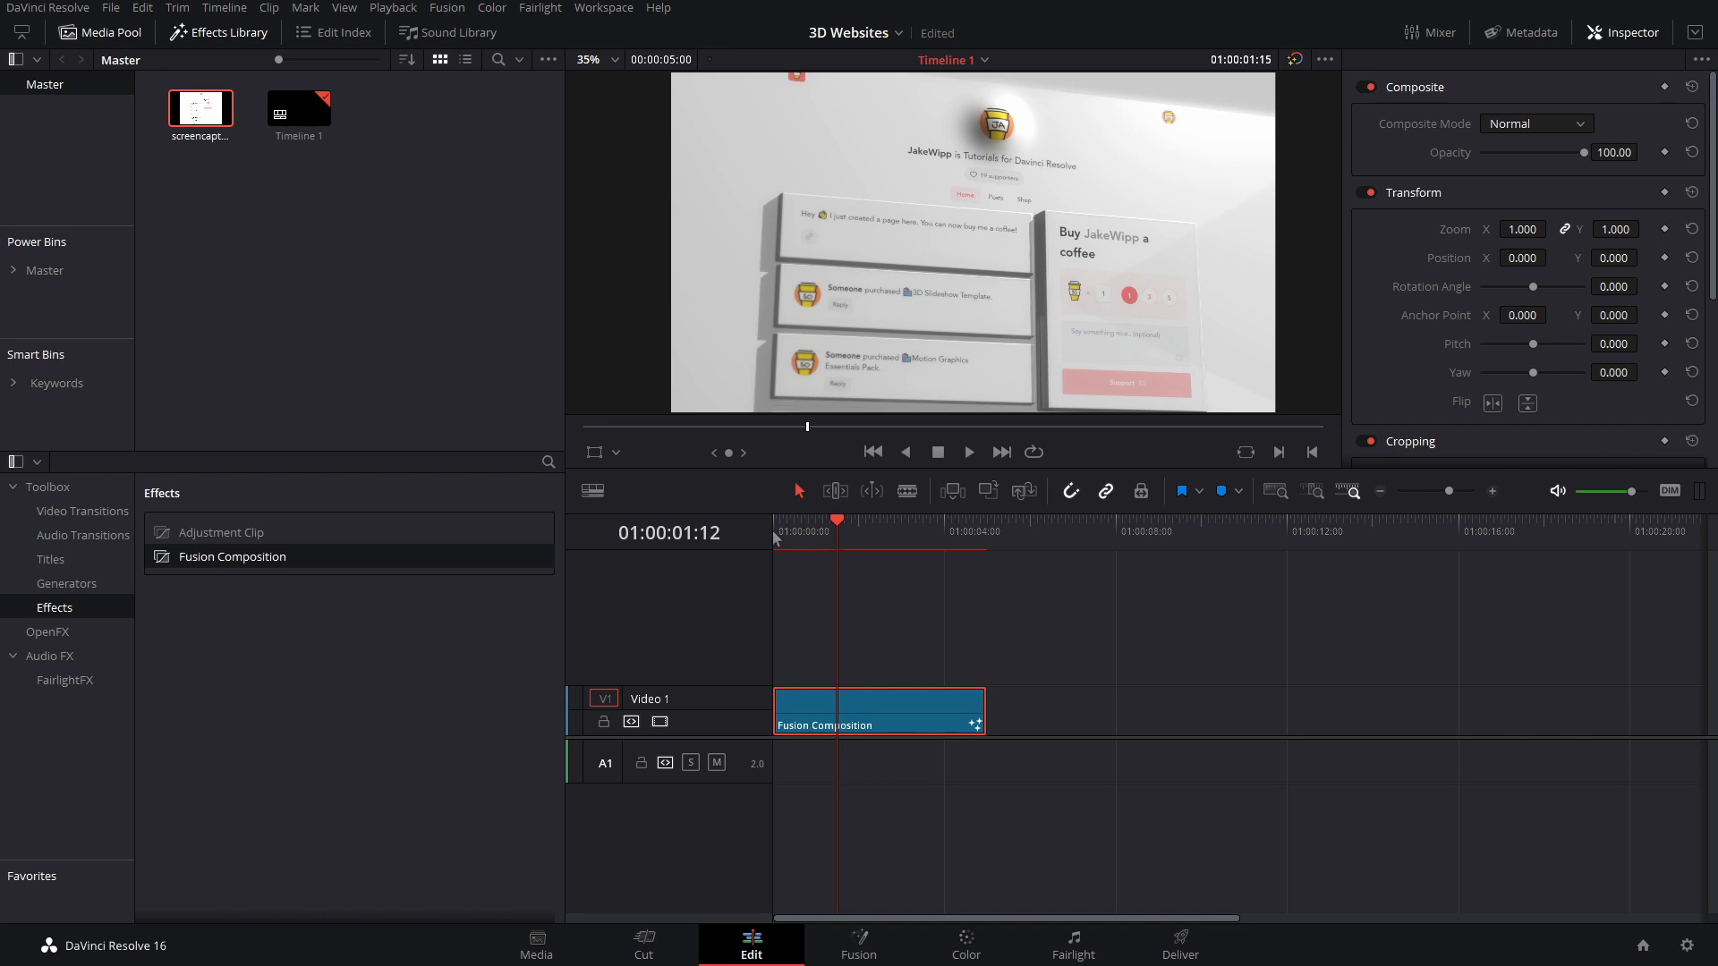
pyautogui.press('Right')
pyautogui.press('Right')
pyautogui.press('Right')
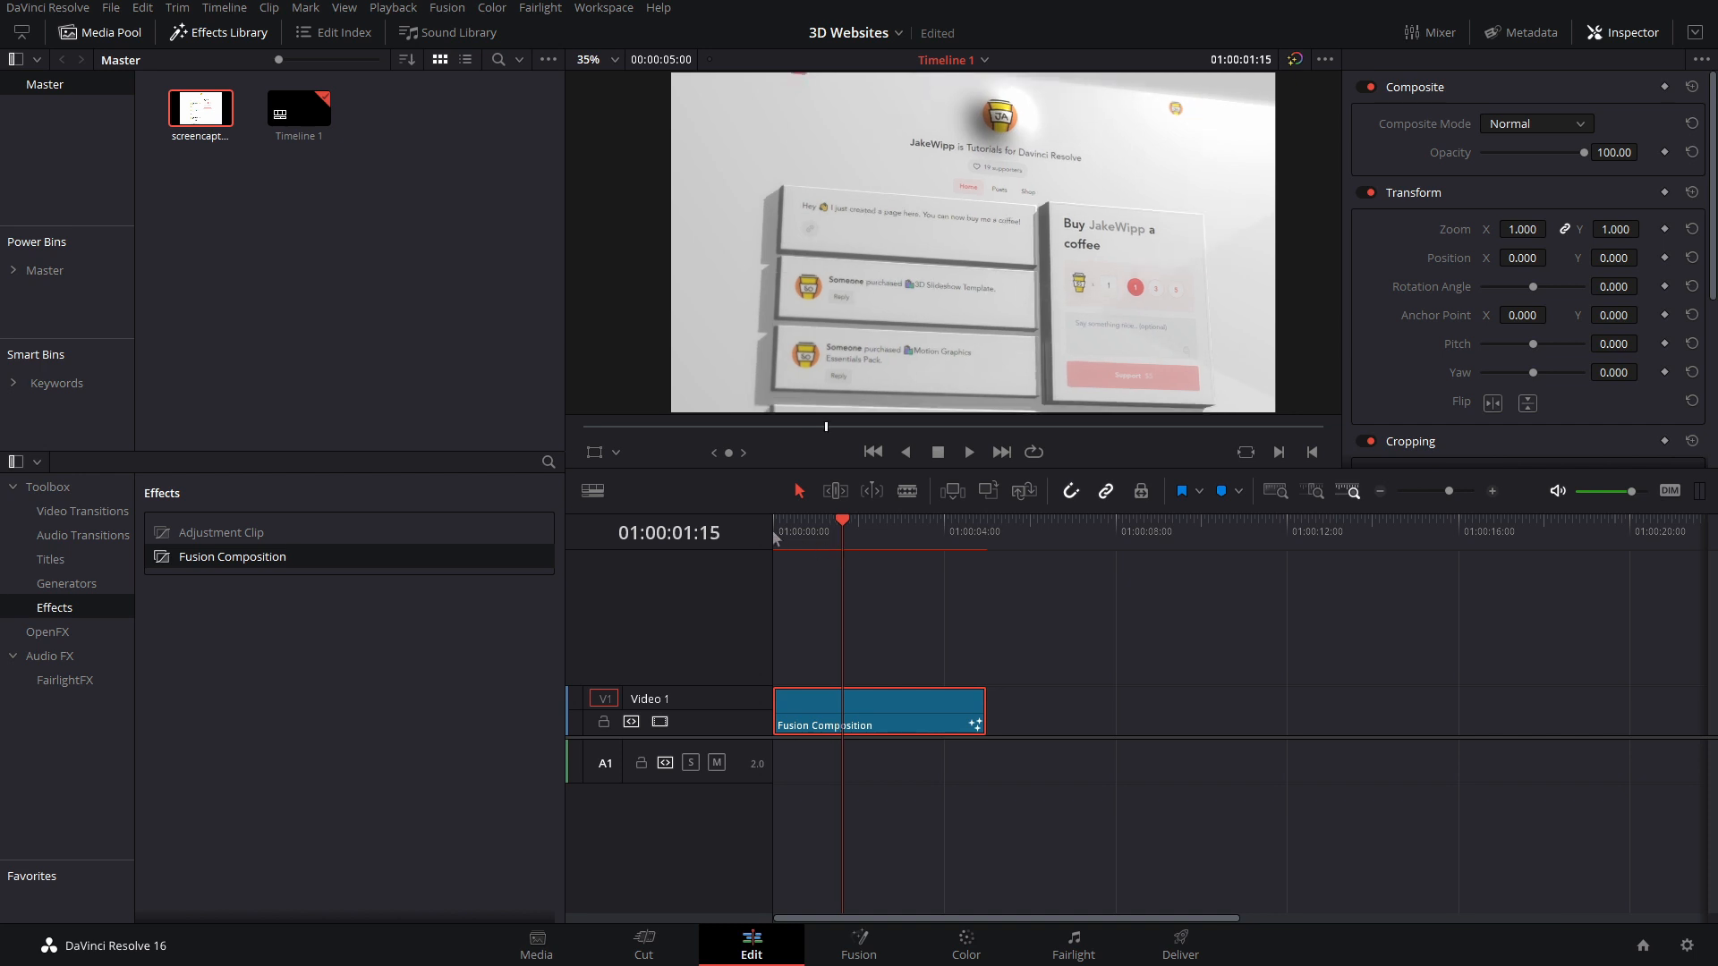
pyautogui.press('Home')
pyautogui.press('space')
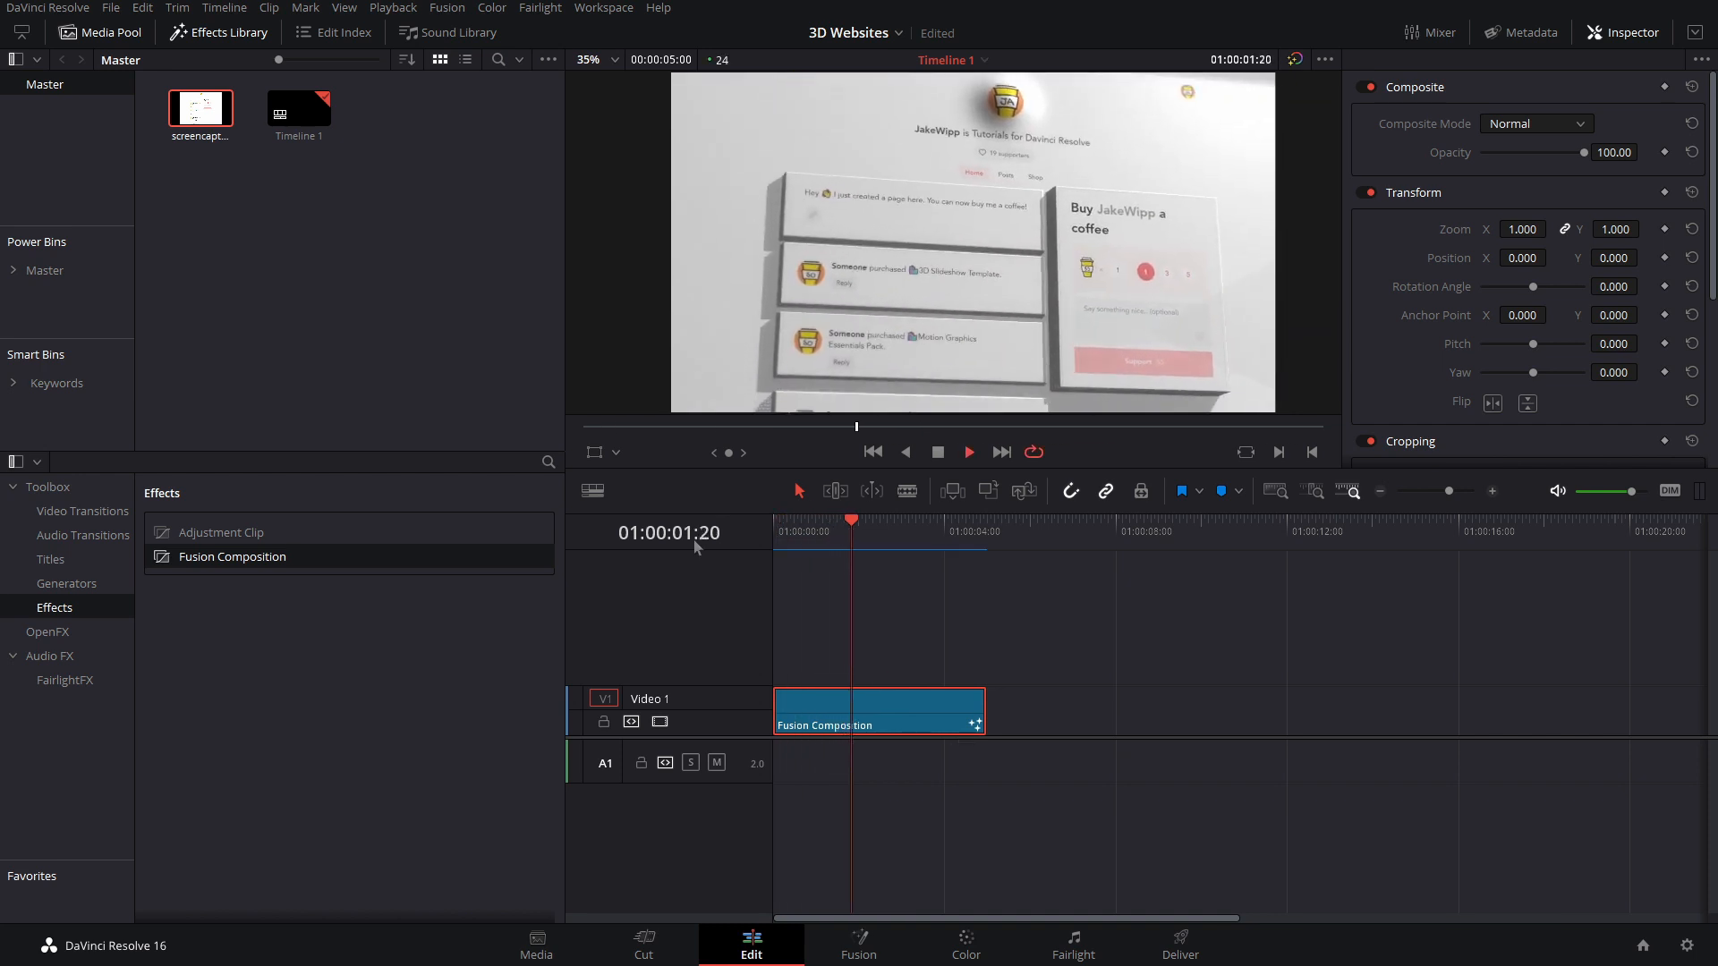